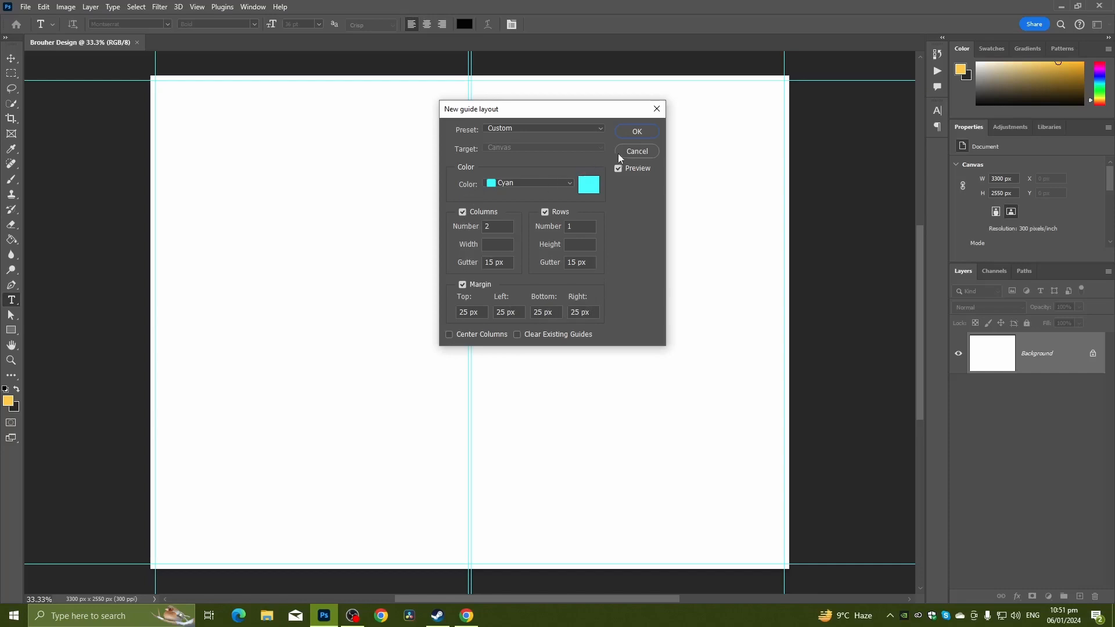
# Add page guides with two columns, one row, 15 px gutters and 25 px margins
pyautogui.click(637, 132)
pyautogui.scroll(-1, 590, 104)
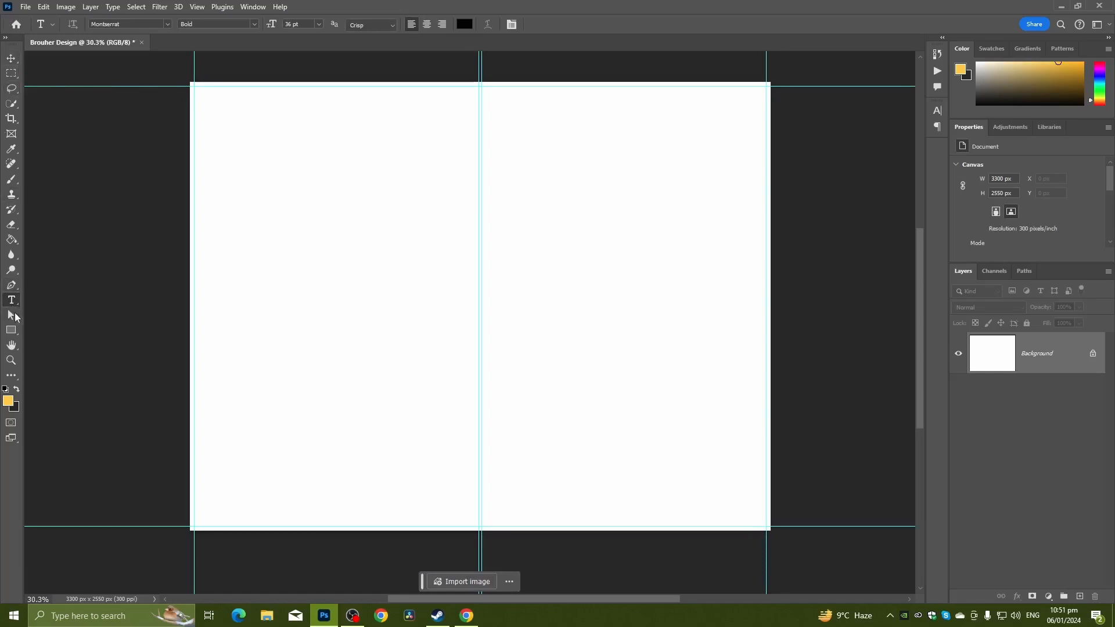
pyautogui.click(14, 57)
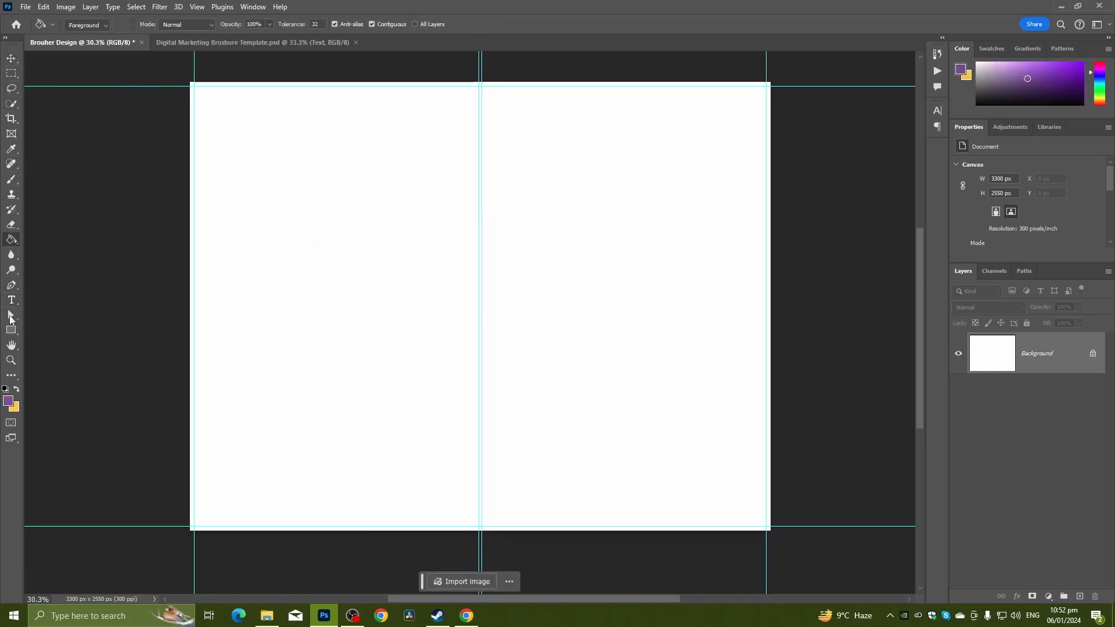
# Draw a purple rectangle about 4991 × 2014 px across the page and rotate it 30°
pyautogui.rightClick(11, 334)
pyautogui.click(64, 332)
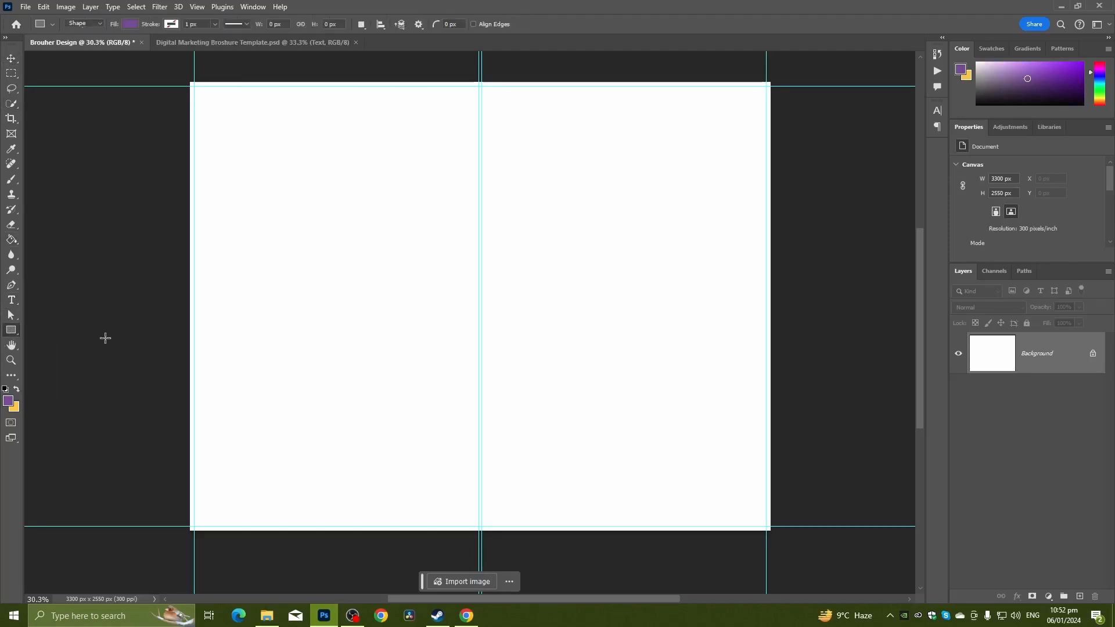
pyautogui.scroll(-1, 233, 354)
pyautogui.moveTo(124, 211); pyautogui.dragTo(786, 477)
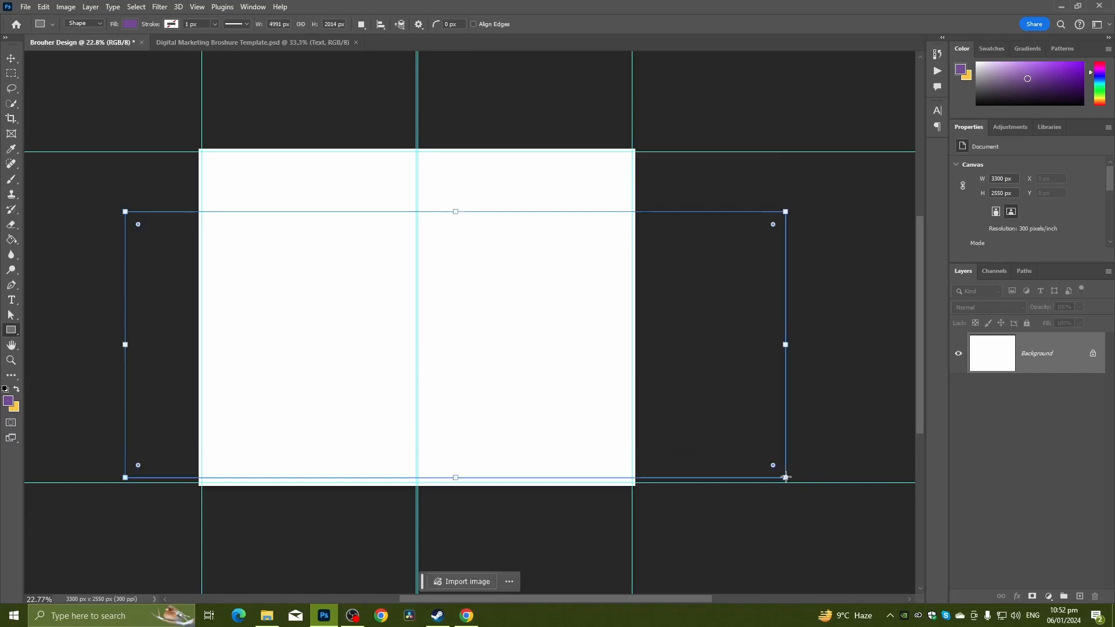
pyautogui.scroll(-1, 625, 378)
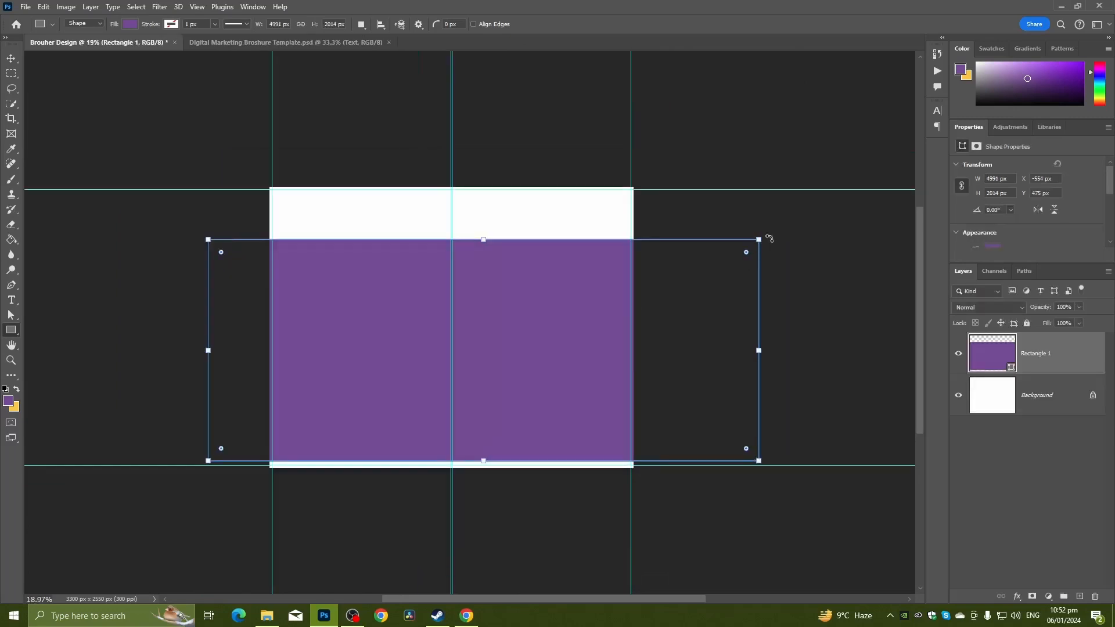
pyautogui.moveTo(768, 237); pyautogui.dragTo(722, 409)
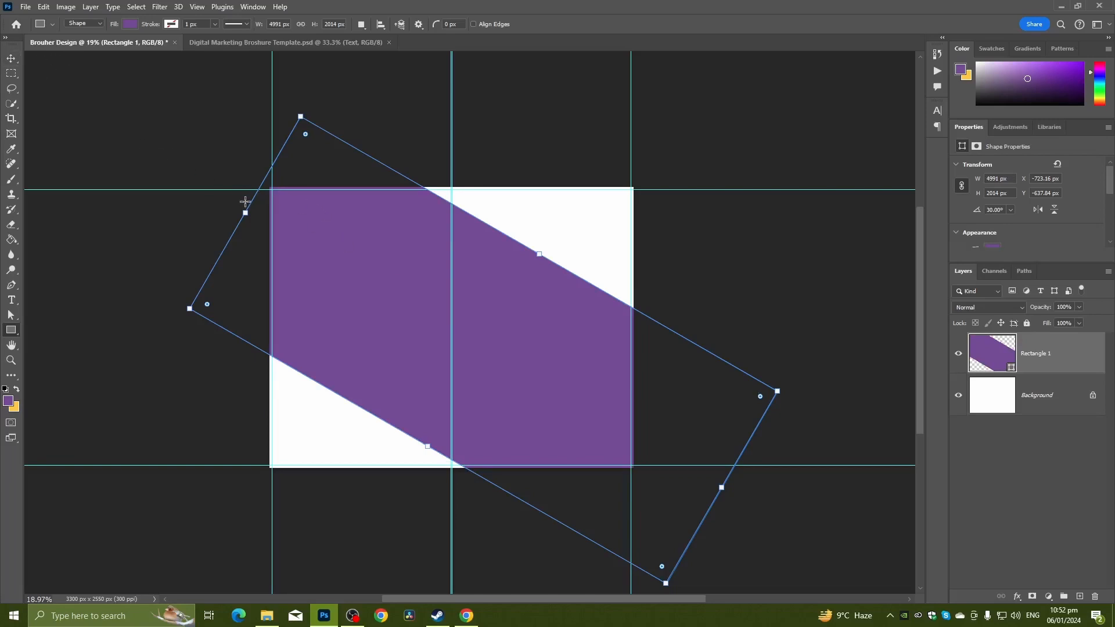
# Lengthen the rotated rectangle to about 5640 px and move it so it covers the page's lower-left corner
pyautogui.moveTo(245, 212); pyautogui.dragTo(183, 175)
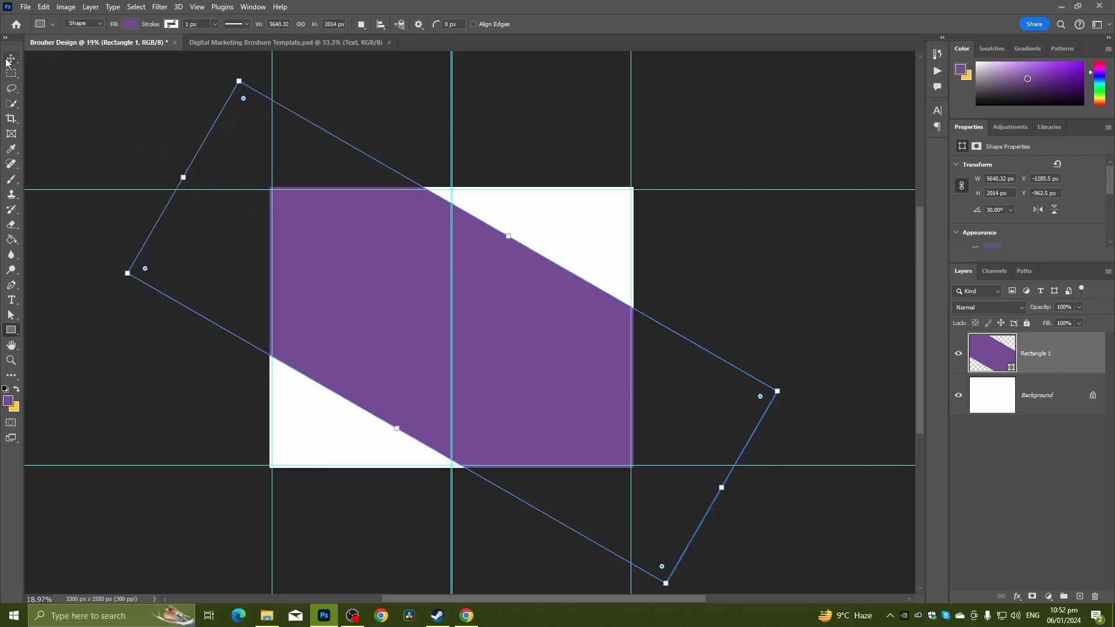
pyautogui.click(7, 61)
pyautogui.moveTo(344, 291); pyautogui.dragTo(196, 412)
pyautogui.scroll(3, 356, 367)
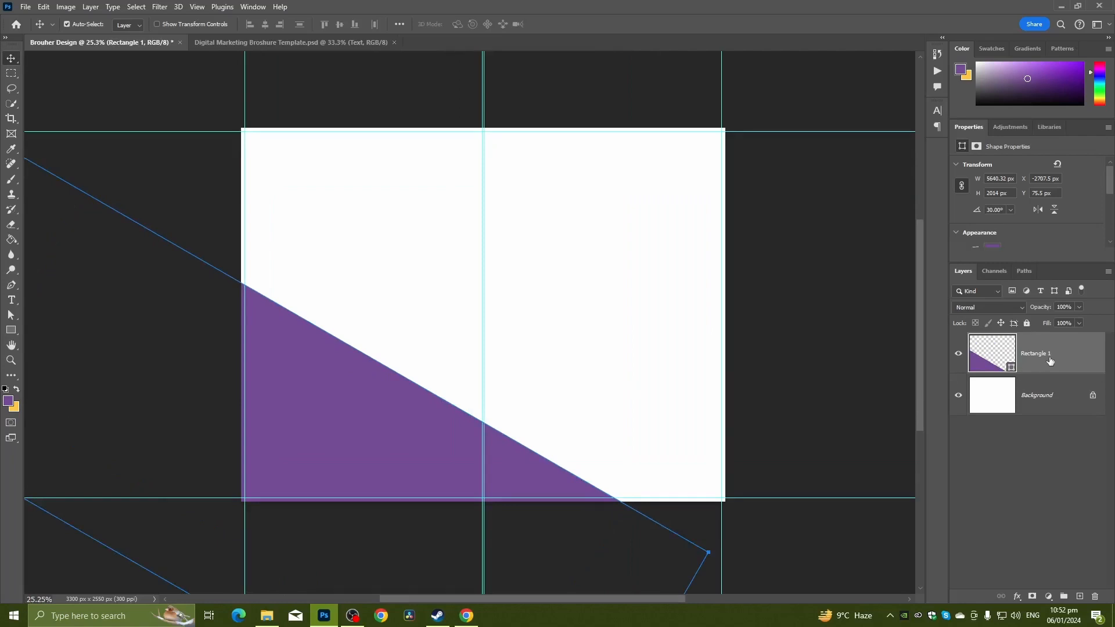
# Duplicate the purple rectangle layer and place the copy over the page's upper-right corner, parallel to the original
pyautogui.rightClick(1043, 365)
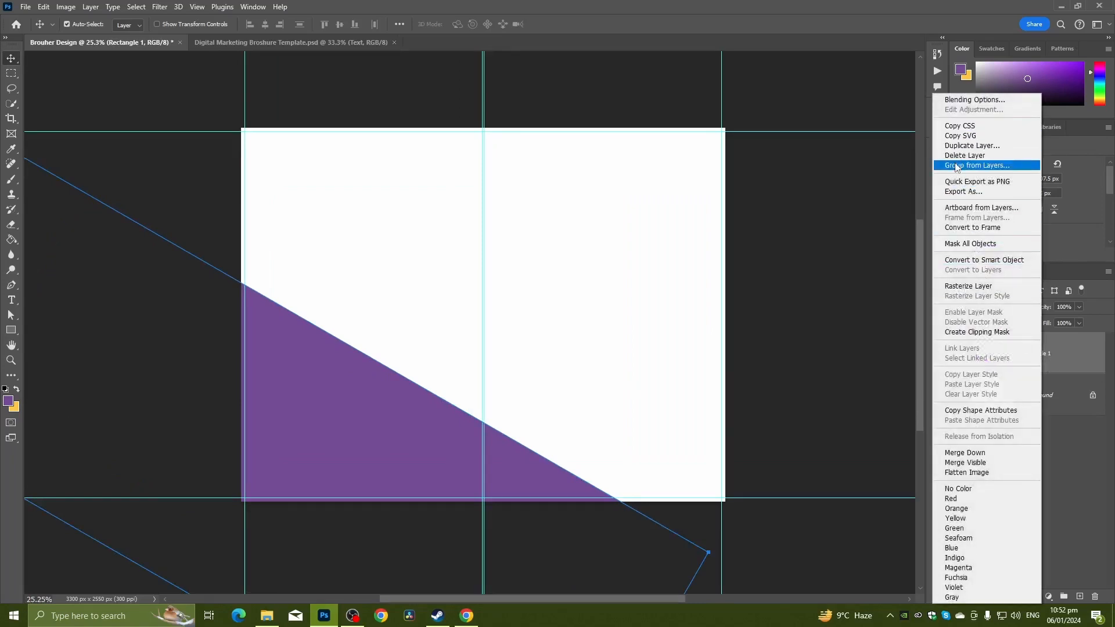
pyautogui.click(968, 145)
pyautogui.click(652, 172)
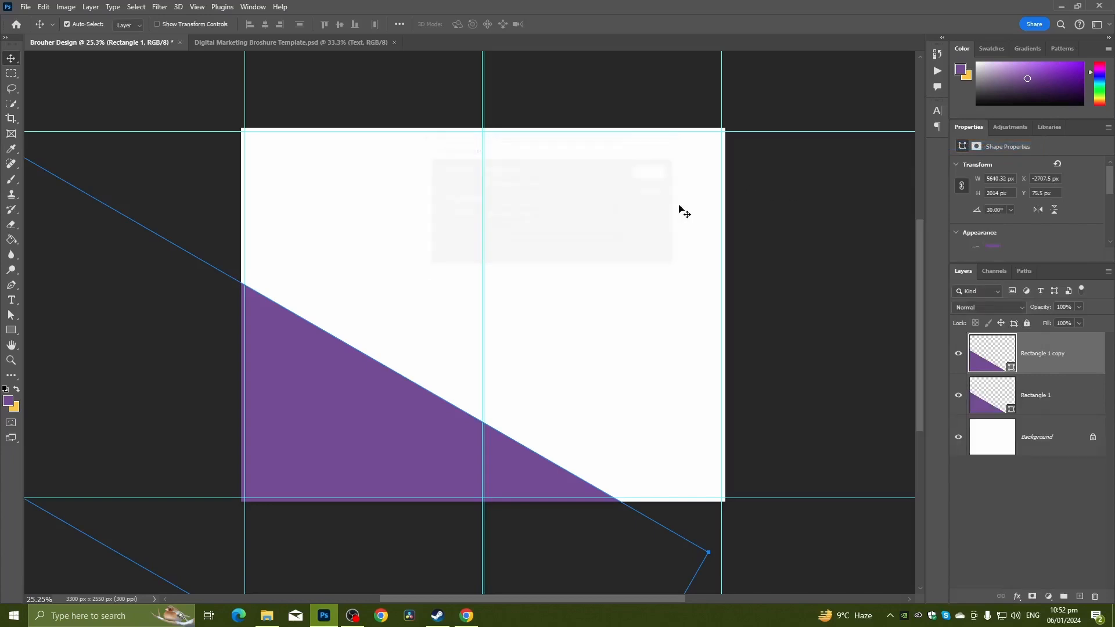
pyautogui.scroll(-3, 670, 313)
pyautogui.moveTo(483, 376); pyautogui.dragTo(777, 118)
pyautogui.moveTo(629, 201); pyautogui.dragTo(673, 187)
pyautogui.scroll(2, 639, 228)
pyautogui.scroll(-7, 637, 229)
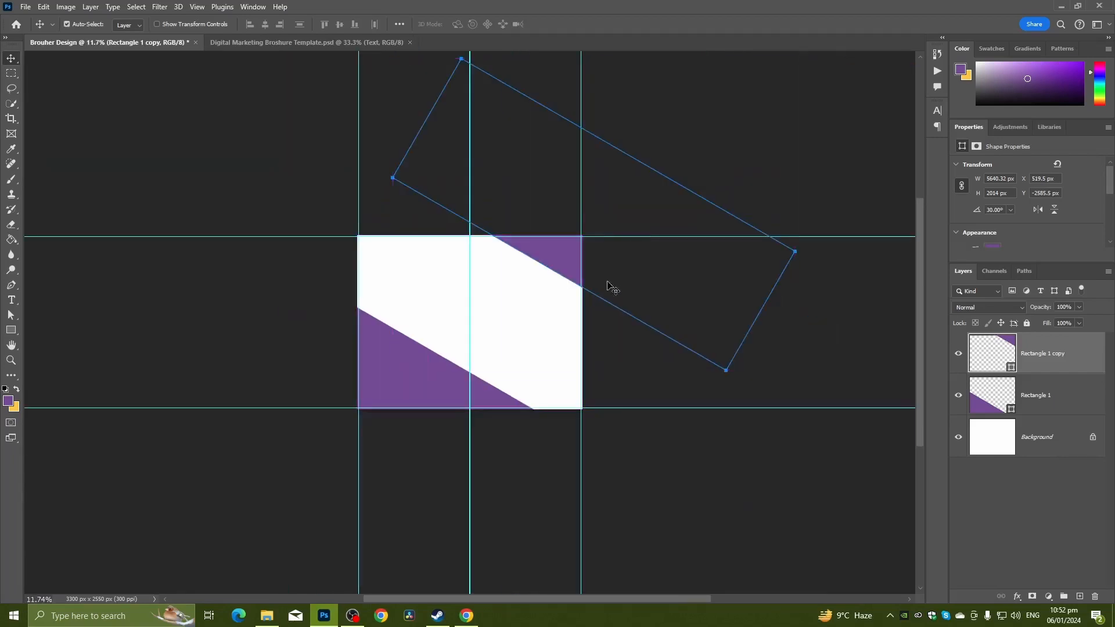
pyautogui.scroll(5, 629, 360)
pyautogui.click(697, 368)
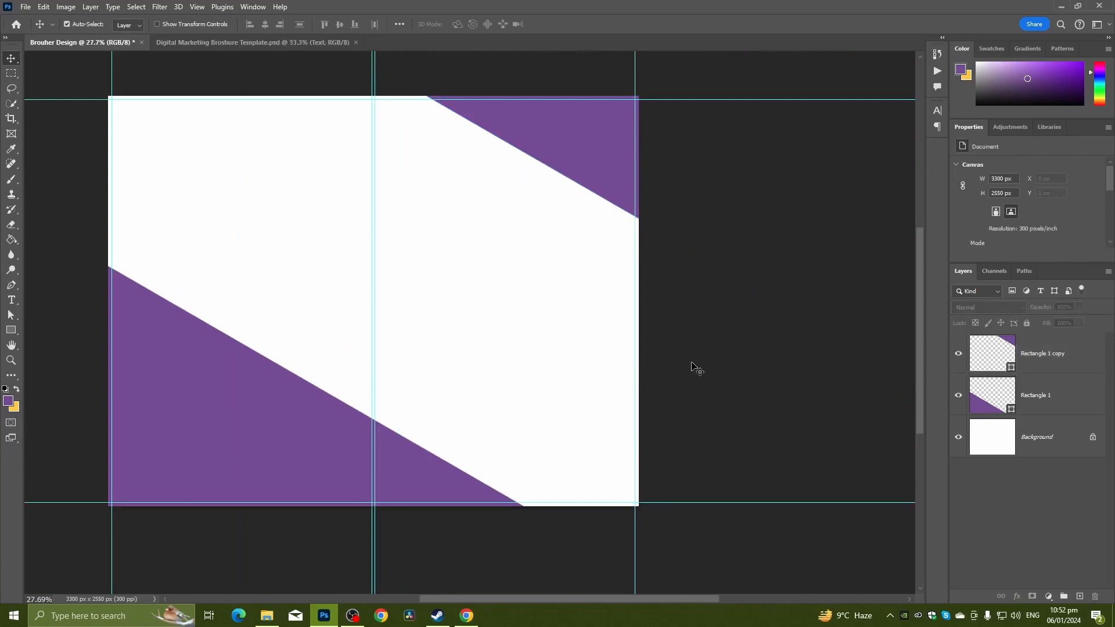
# Shift the purple copy left so it covers more of the page's upper-right corner
pyautogui.scroll(-1, 693, 364)
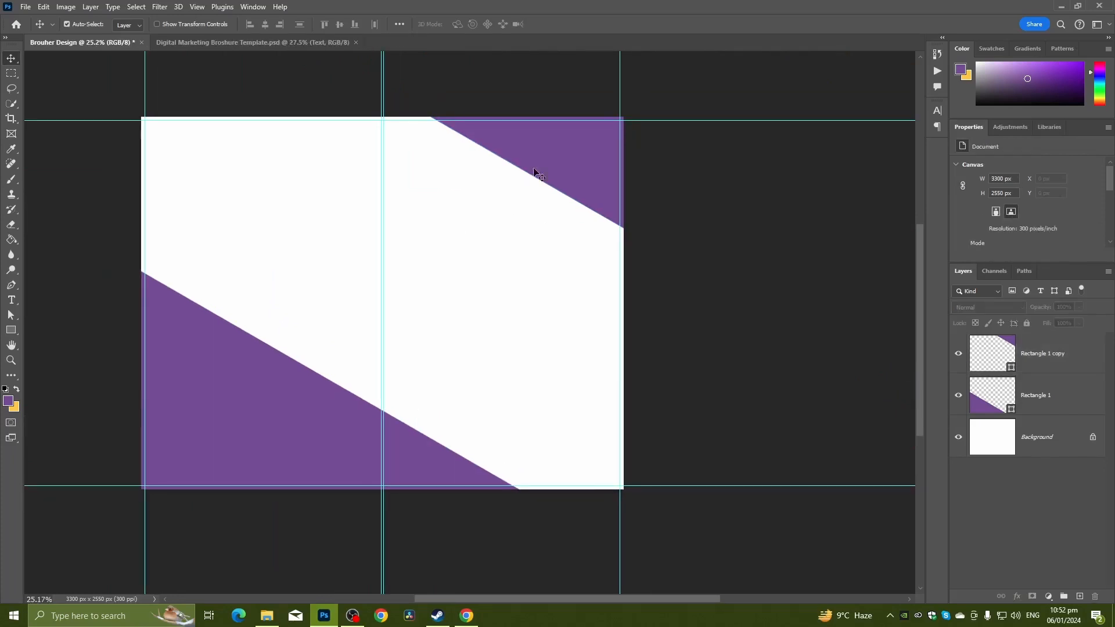
pyautogui.moveTo(534, 170); pyautogui.dragTo(471, 169)
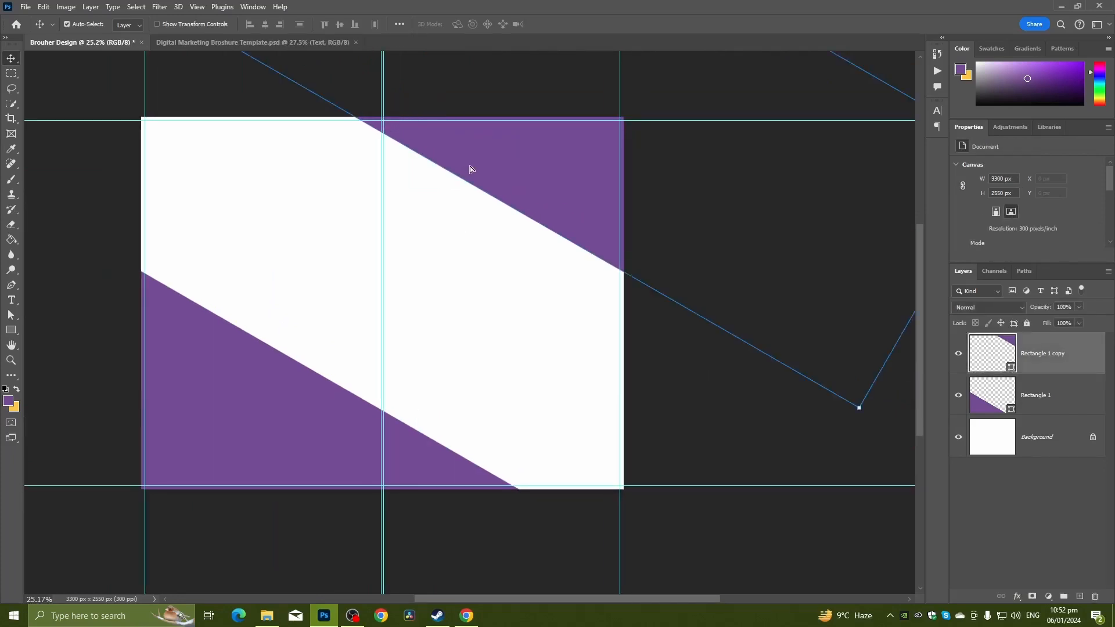
pyautogui.scroll(-2, 486, 231)
pyautogui.scroll(-6, 484, 232)
pyautogui.scroll(5, 481, 232)
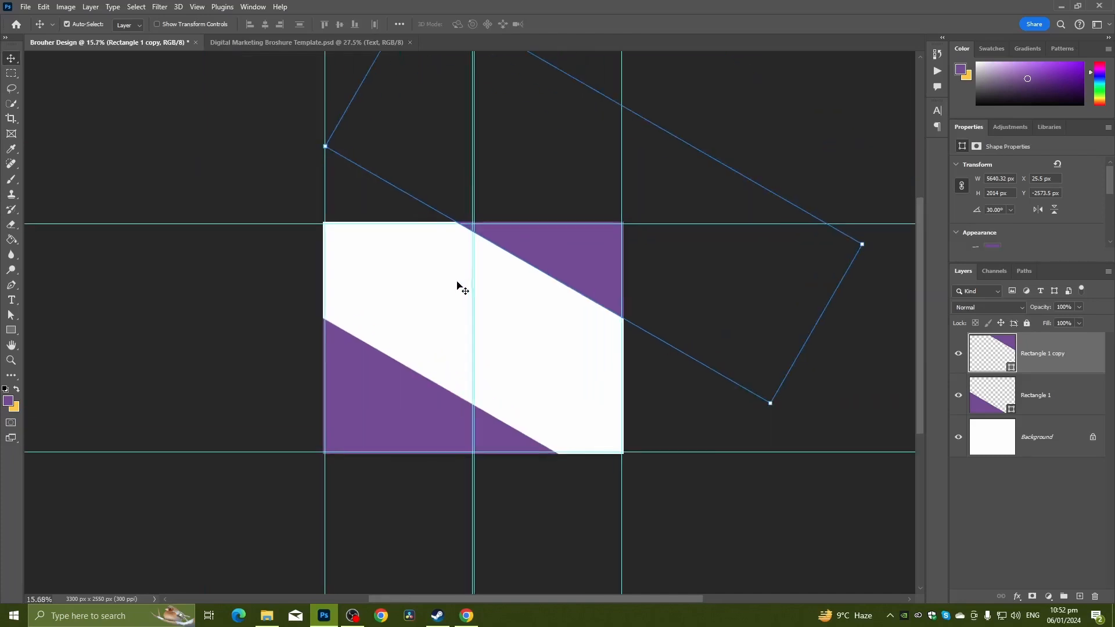
pyautogui.click(223, 344)
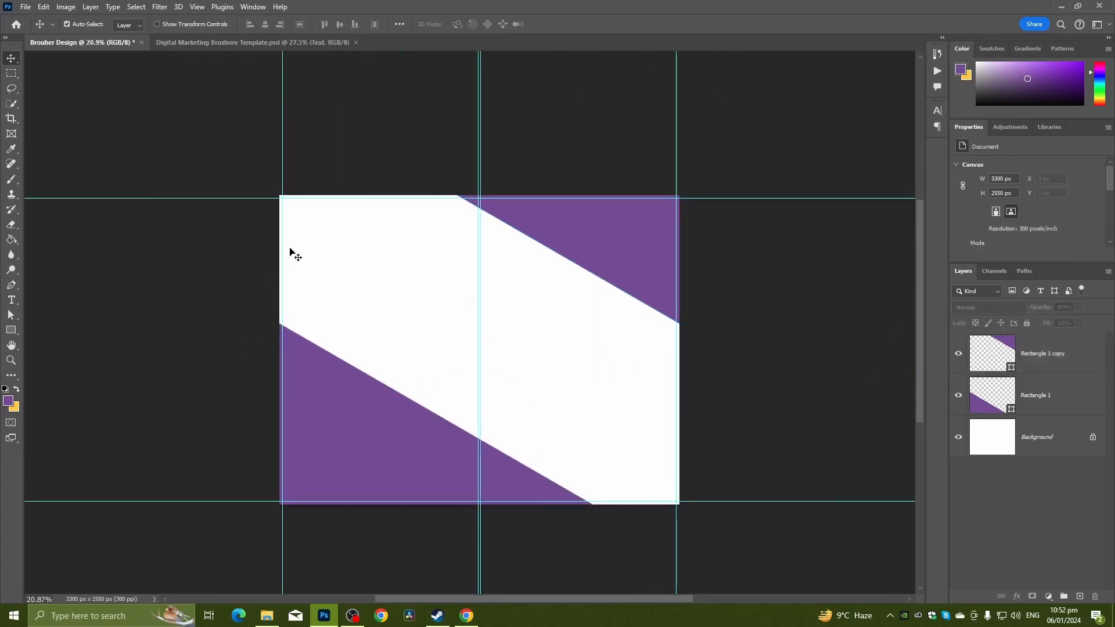
# Draw a yellow triangle about 997 × 863 px on the page's left half and rotate it -90°
pyautogui.scroll(2, 371, 290)
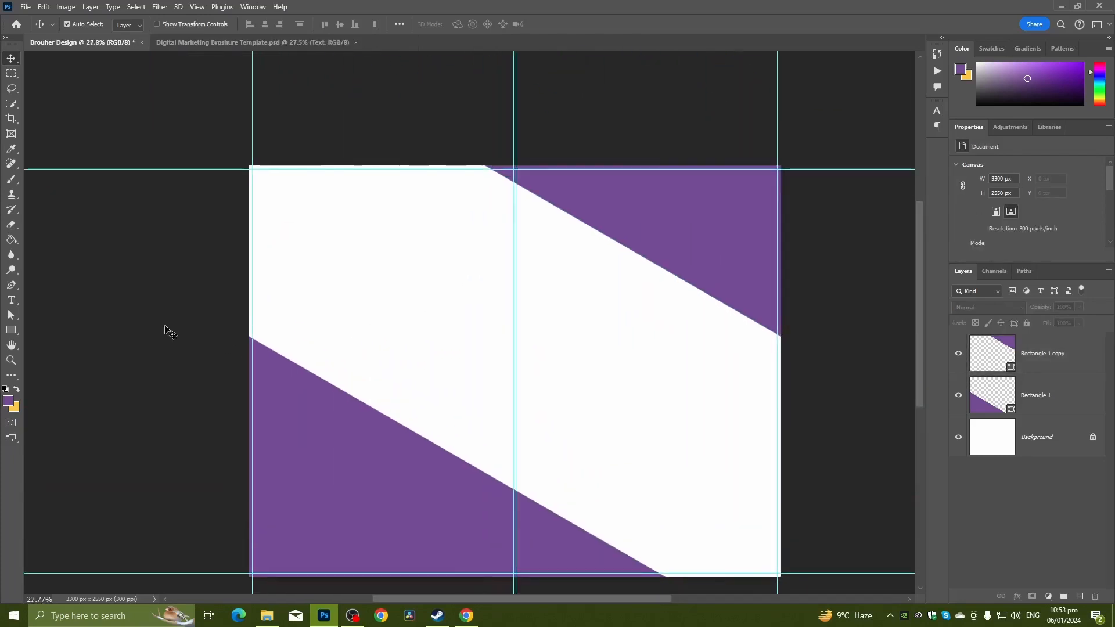
pyautogui.click(16, 389)
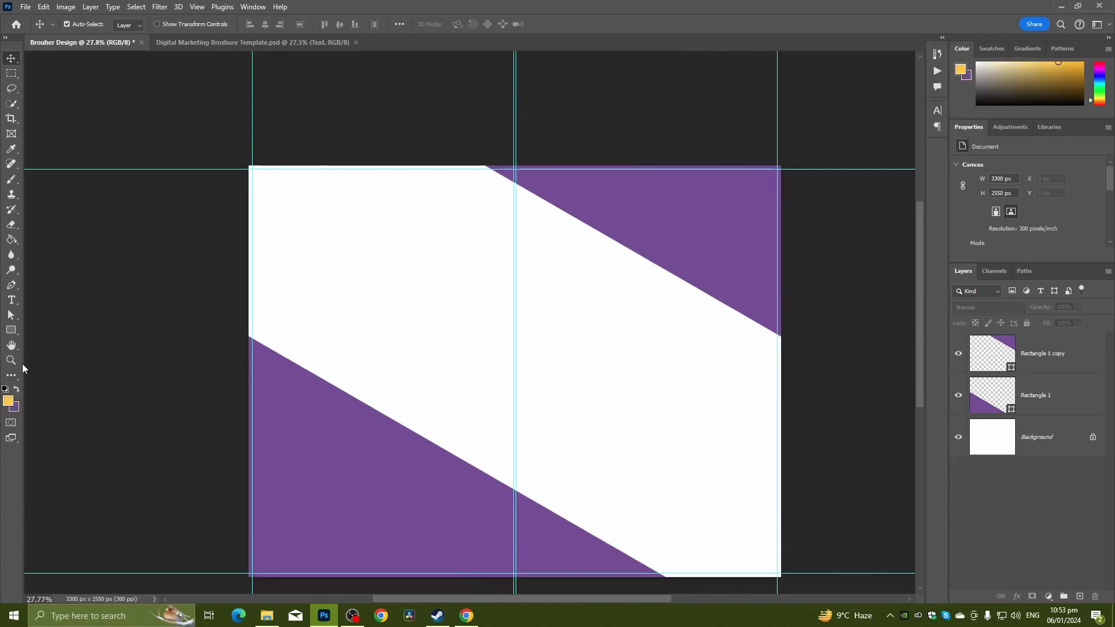
pyautogui.click(10, 330)
pyautogui.click(61, 356)
pyautogui.moveTo(342, 266); pyautogui.dragTo(574, 459)
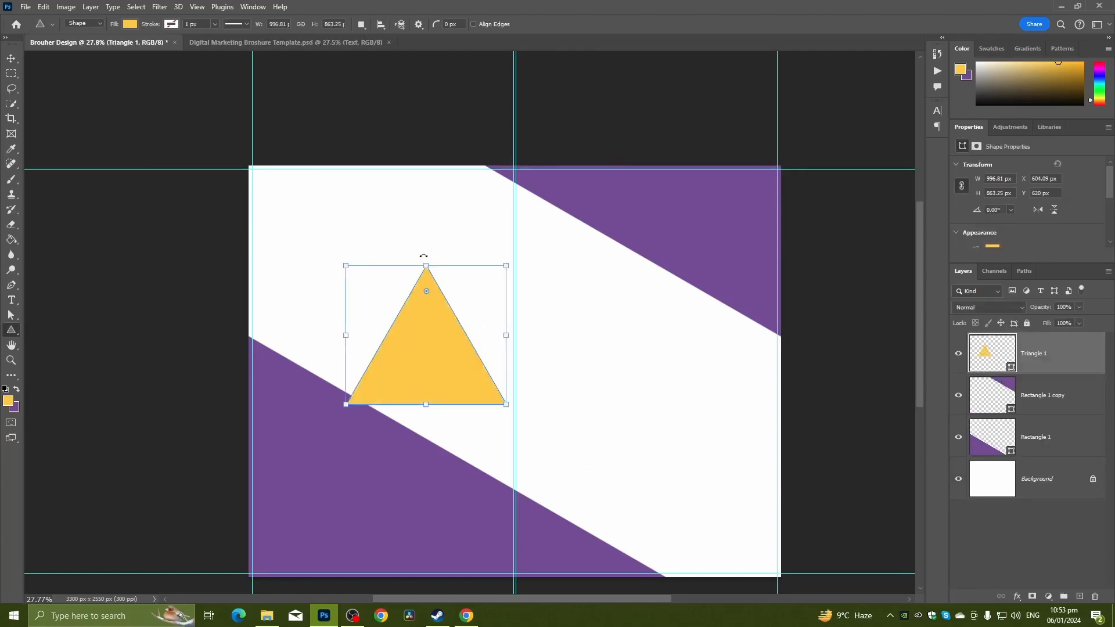
pyautogui.moveTo(416, 254); pyautogui.dragTo(293, 352)
# Put the triangle layer beneath both purple rectangles and align the triangle's vertical edge to the center guide, resting on the lower purple shape
pyautogui.moveTo(1004, 352); pyautogui.dragTo(980, 459)
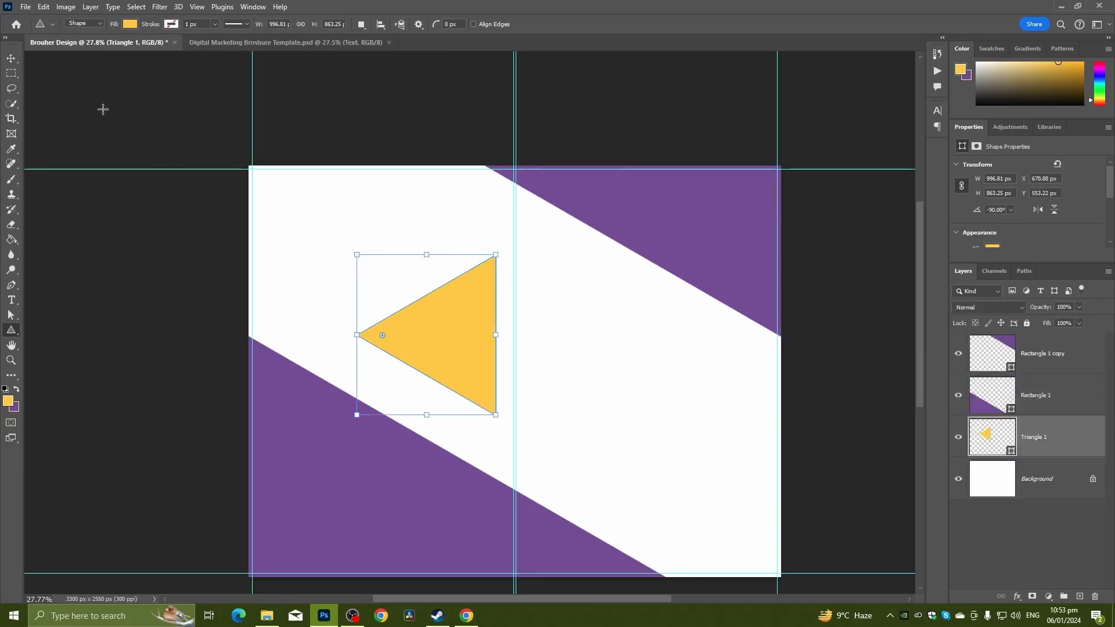
pyautogui.click(10, 60)
pyautogui.moveTo(467, 326); pyautogui.dragTo(487, 431)
pyautogui.scroll(2, 491, 449)
pyautogui.scroll(3, 491, 445)
pyautogui.scroll(-3, 493, 416)
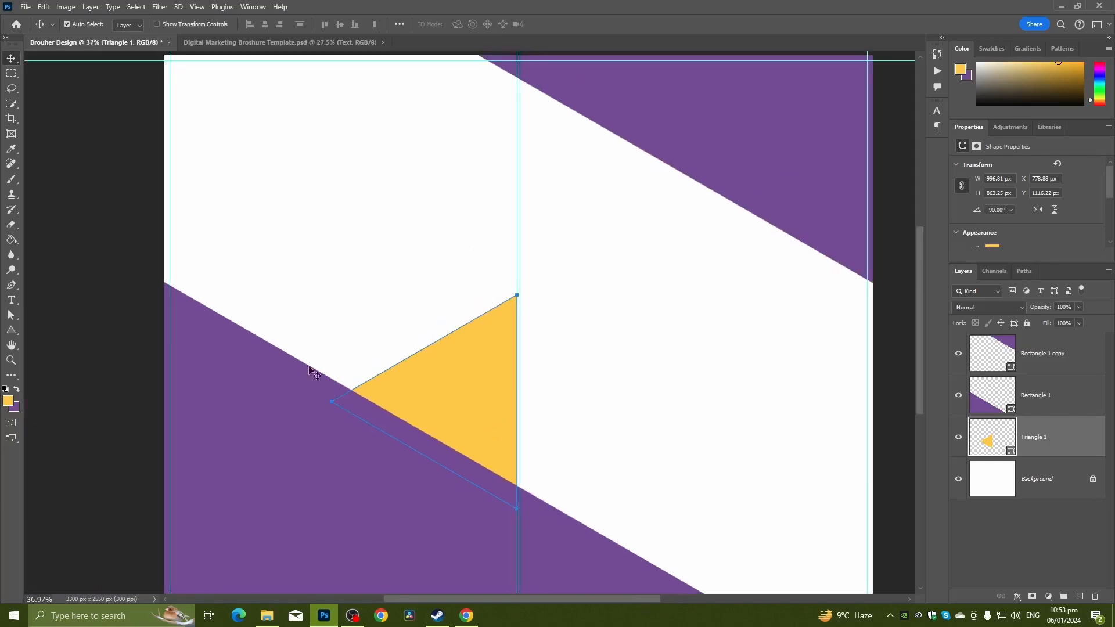
pyautogui.click(76, 309)
pyautogui.scroll(-1, 90, 311)
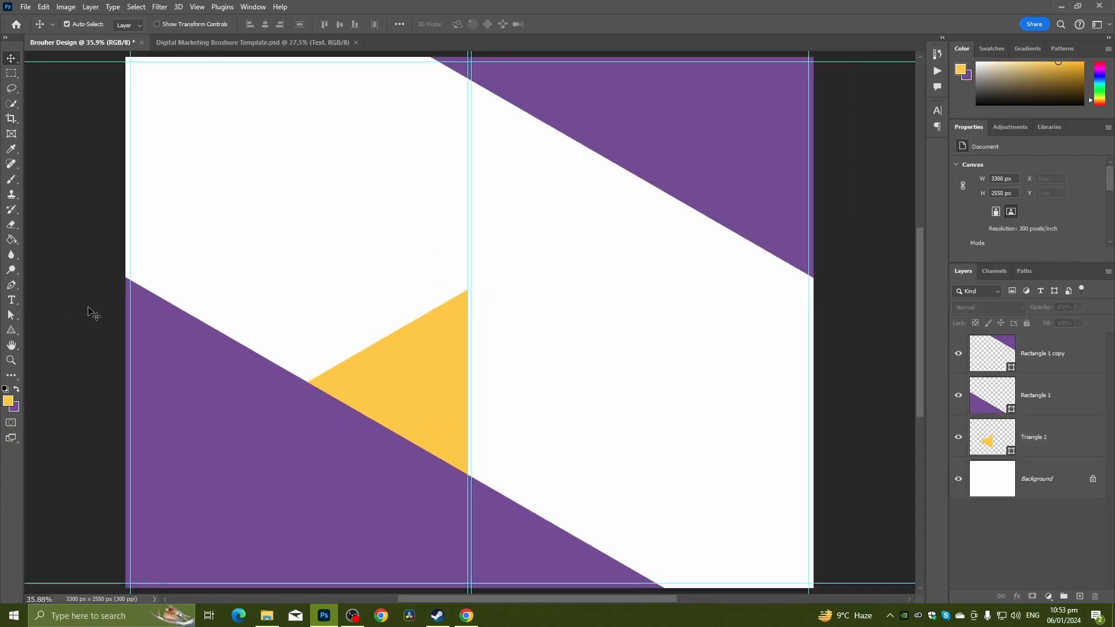
pyautogui.scroll(-1, 92, 316)
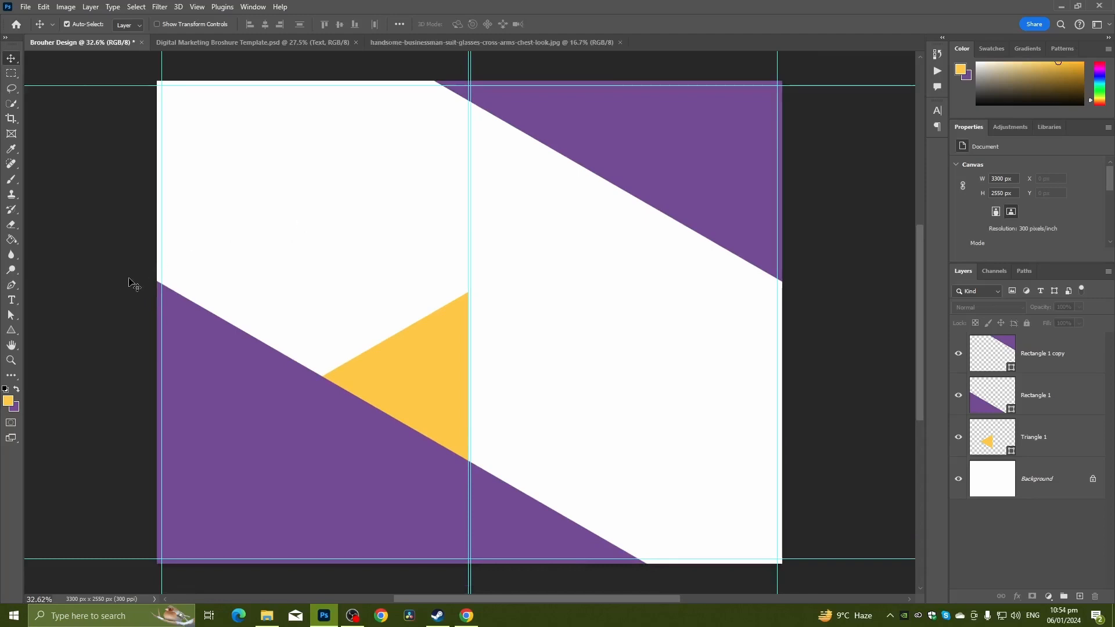
# Switch to the businessman photo and select the man with Select Subject
pyautogui.click(412, 43)
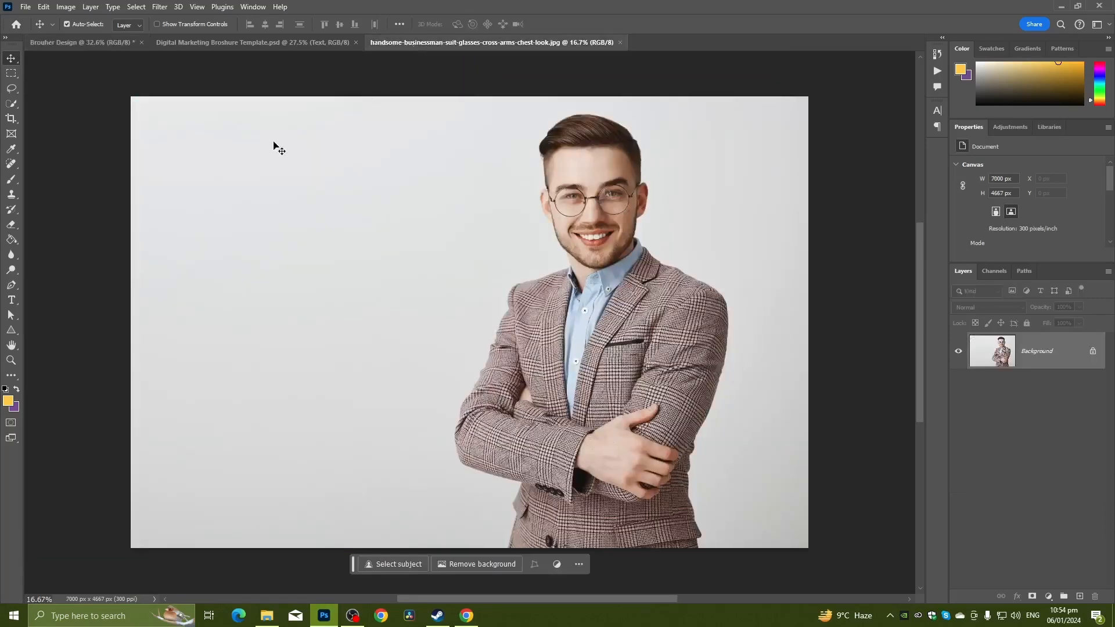
pyautogui.click(11, 104)
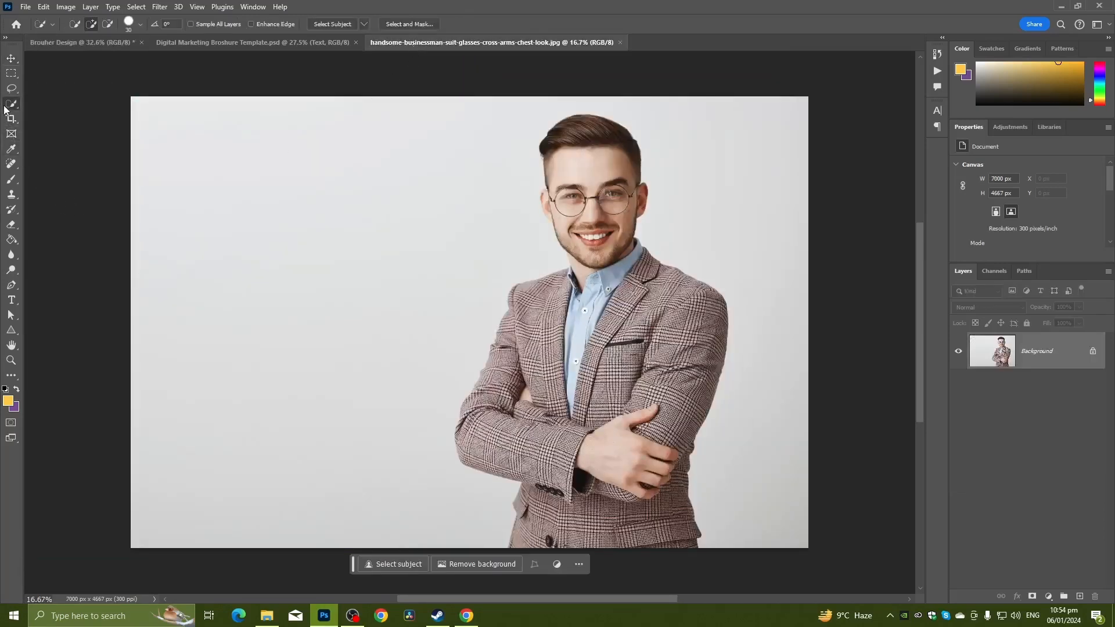
pyautogui.click(317, 24)
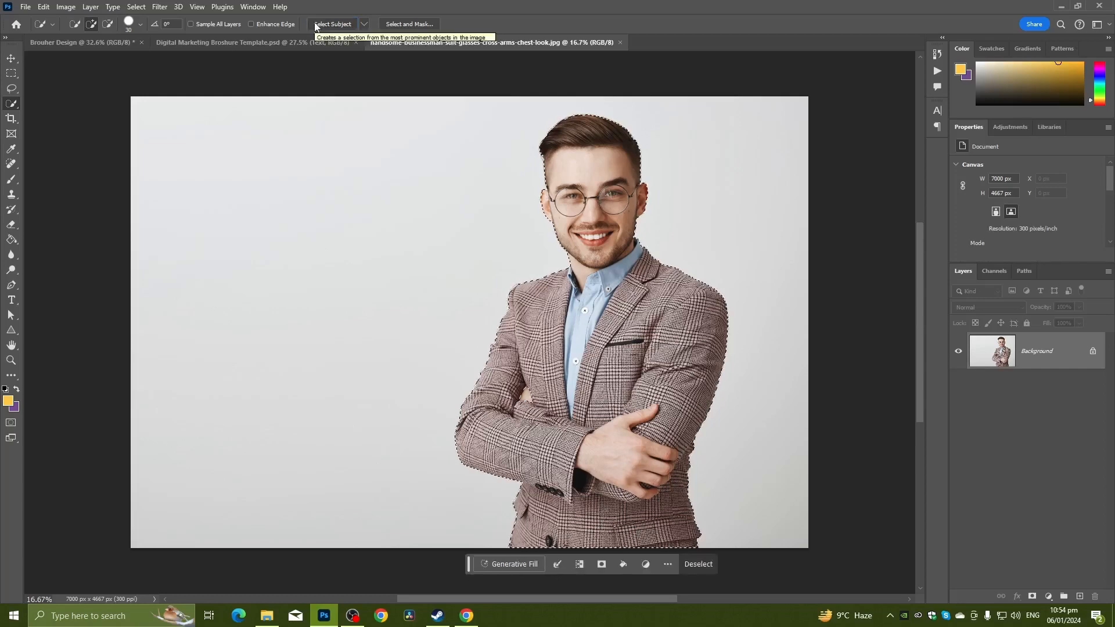
# Touch up the selection along the jacket sleeve near the left elbow with the Quick Selection tool
pyautogui.scroll(3, 532, 420)
pyautogui.scroll(5, 532, 421)
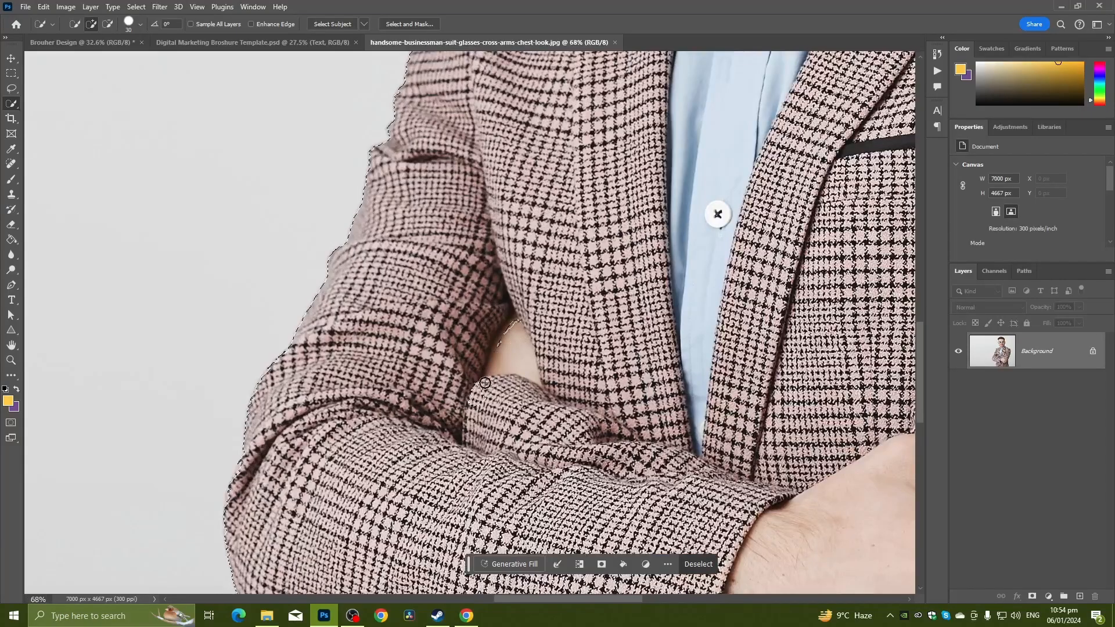
pyautogui.scroll(-4, 509, 327)
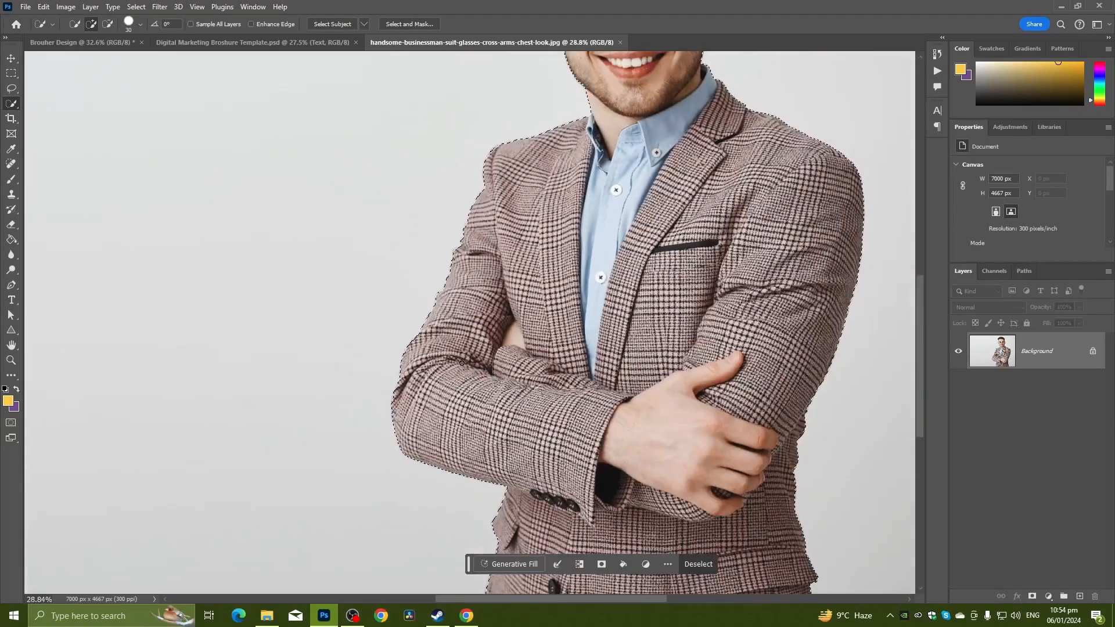
pyautogui.scroll(3, 452, 365)
pyautogui.scroll(6, 419, 361)
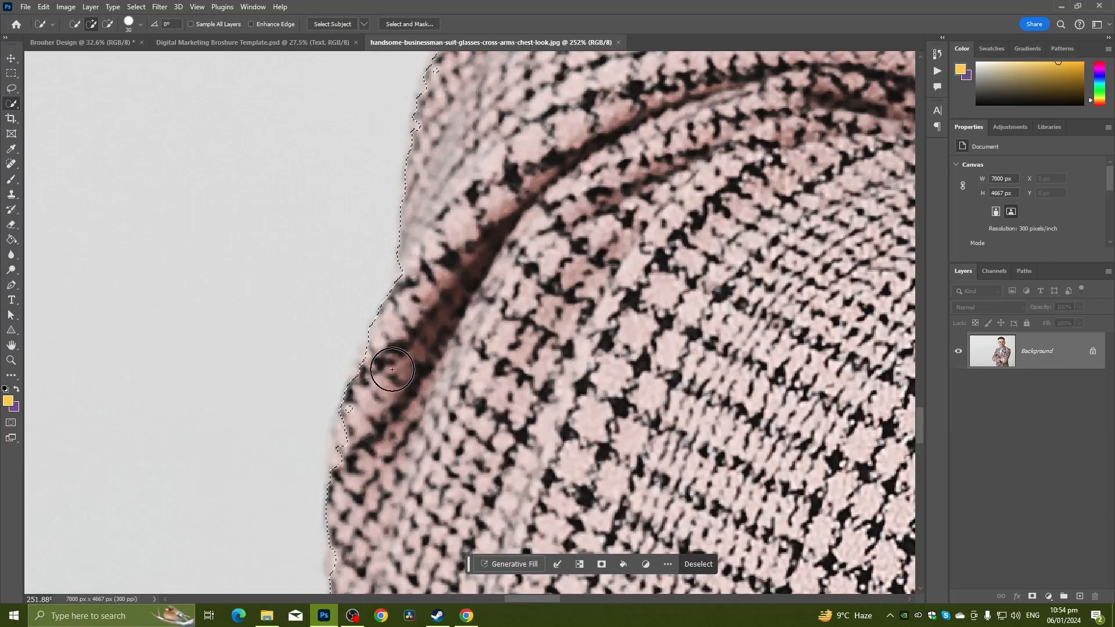
pyautogui.moveTo(378, 373)
pyautogui.mouseDown()
pyautogui.moveTo(391, 351)
pyautogui.moveTo(391, 412)
pyautogui.moveTo(350, 464)
pyautogui.moveTo(361, 412)
pyautogui.moveTo(410, 381)
pyautogui.mouseUp()
# Open Select and Mask and refine the selection edge where the glasses' arm meets the ear on the image's left side
pyautogui.scroll(-6, 410, 381)
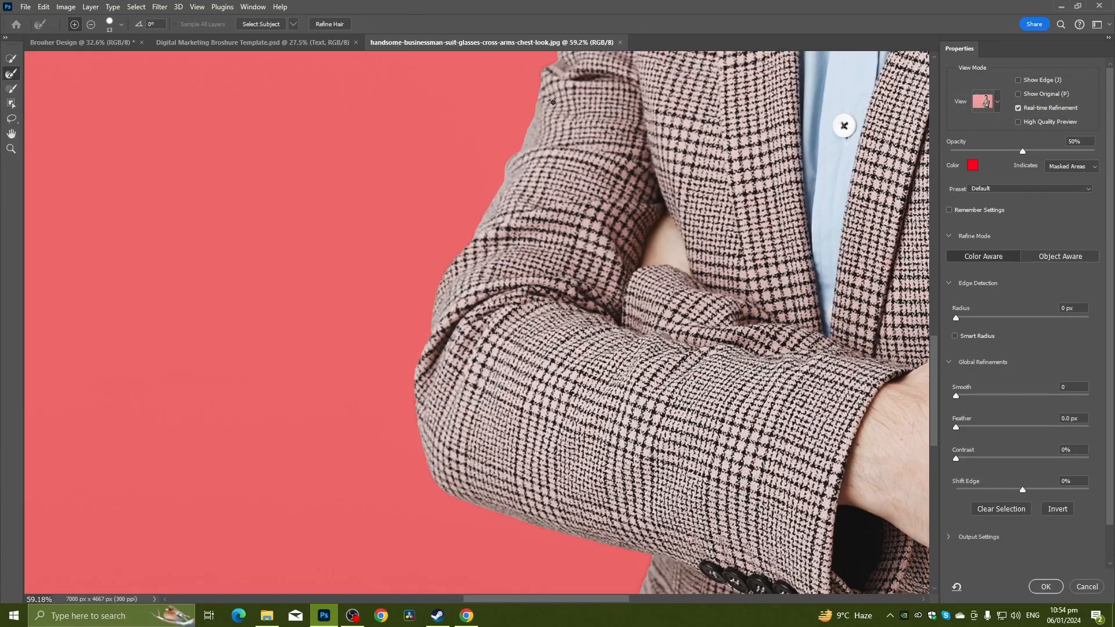
pyautogui.scroll(-7, 555, 110)
pyautogui.moveTo(600, 160); pyautogui.dragTo(518, 415)
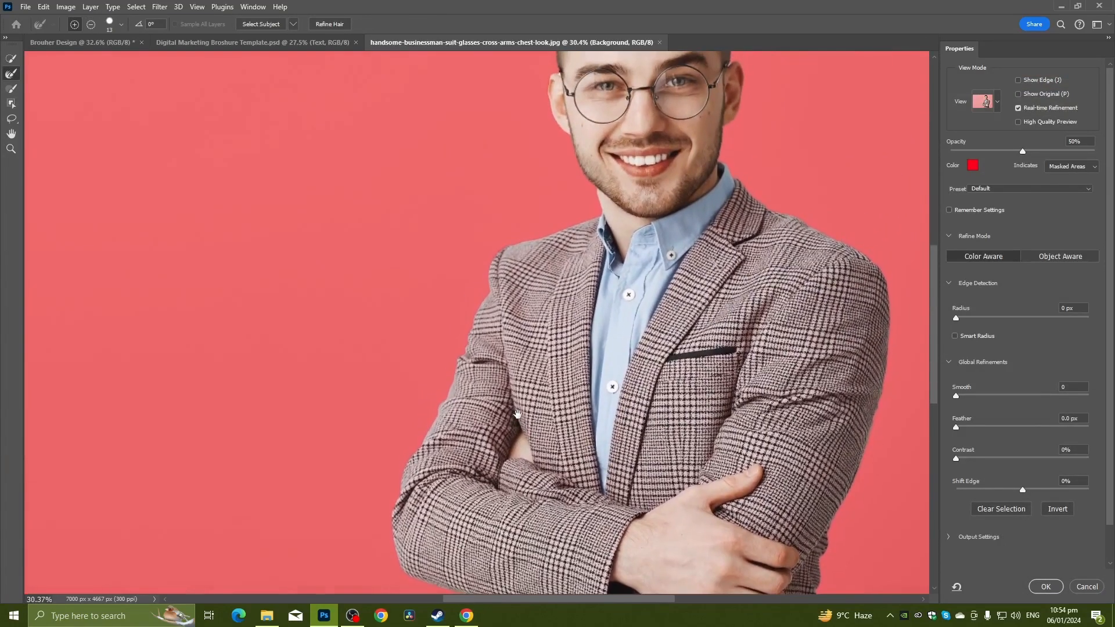
pyautogui.scroll(5, 518, 414)
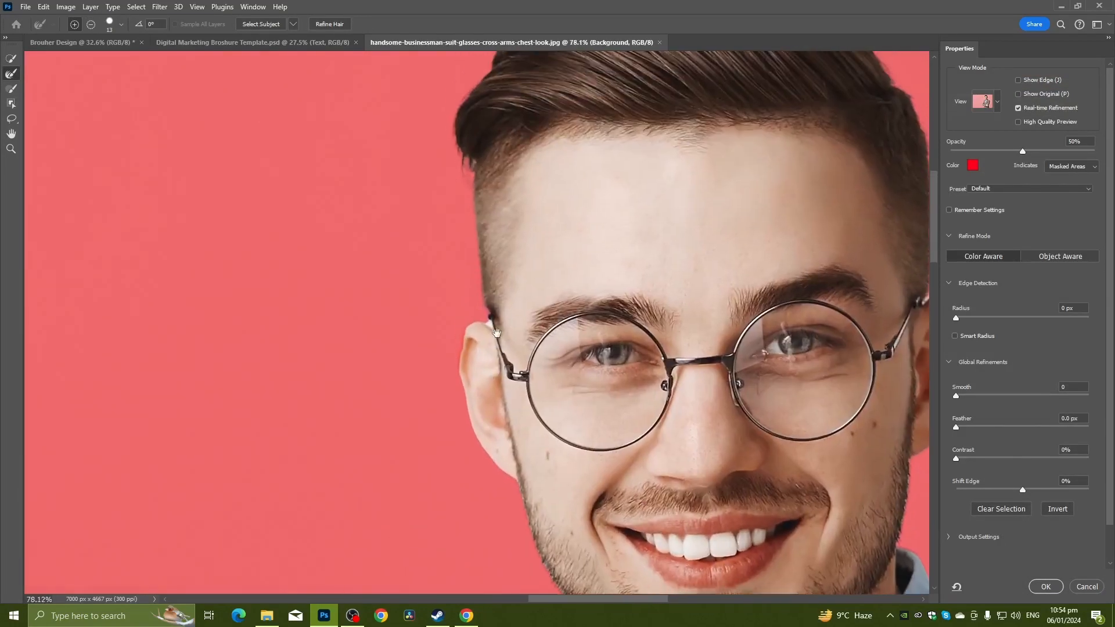
pyautogui.scroll(8, 496, 332)
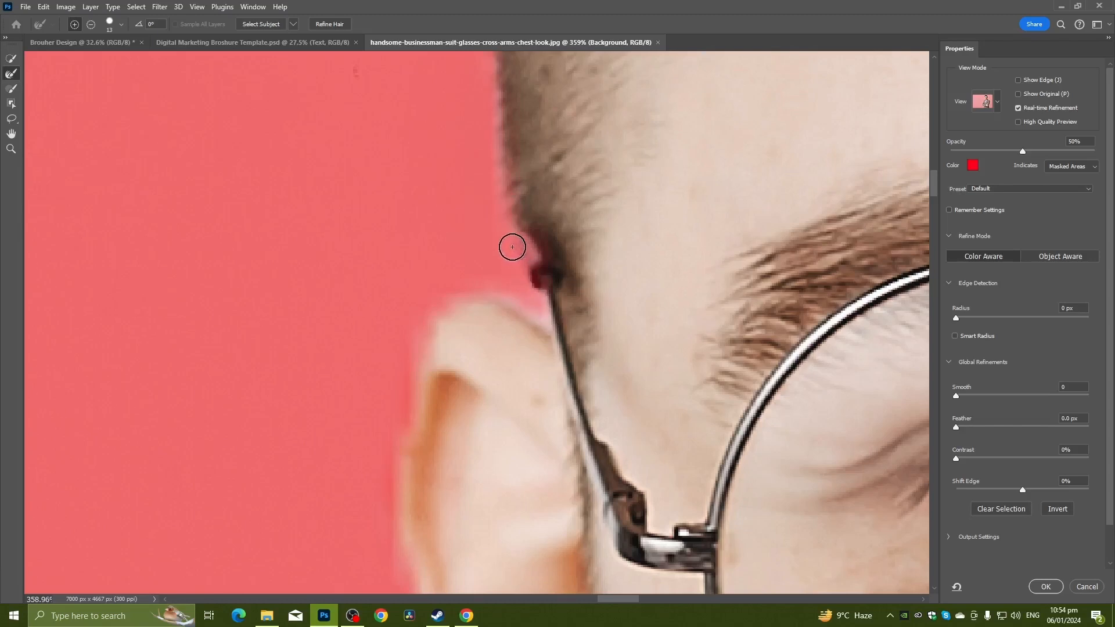
pyautogui.scroll(-10, 512, 246)
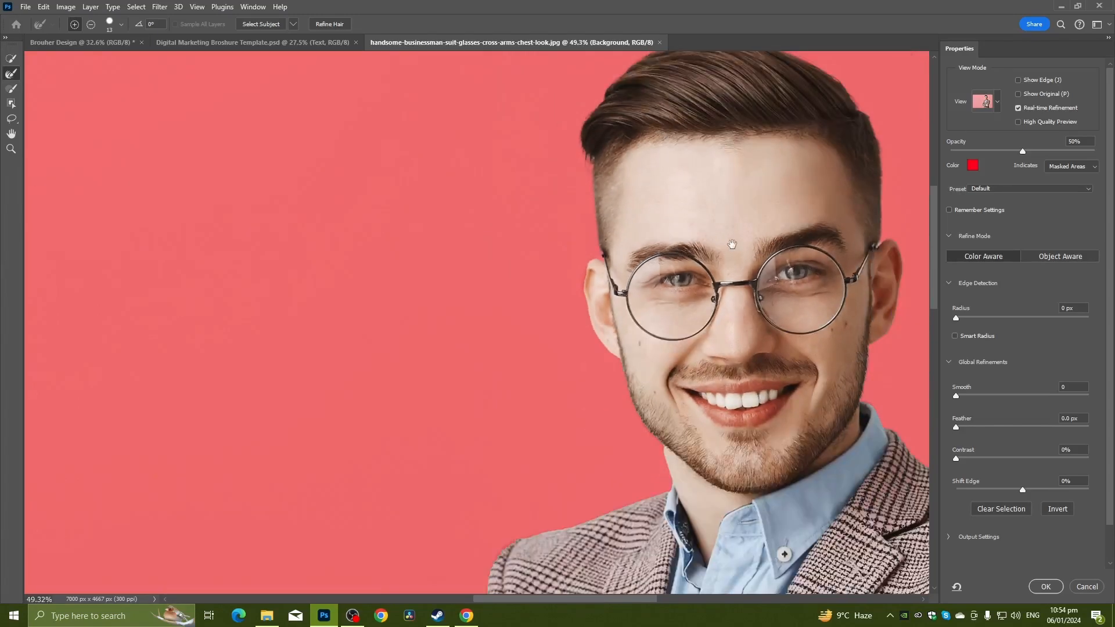
# Refine the mask in the gap between the glasses' arm and the other ear, and accept the refined selection
pyautogui.moveTo(732, 244); pyautogui.dragTo(473, 242)
pyautogui.scroll(8, 622, 229)
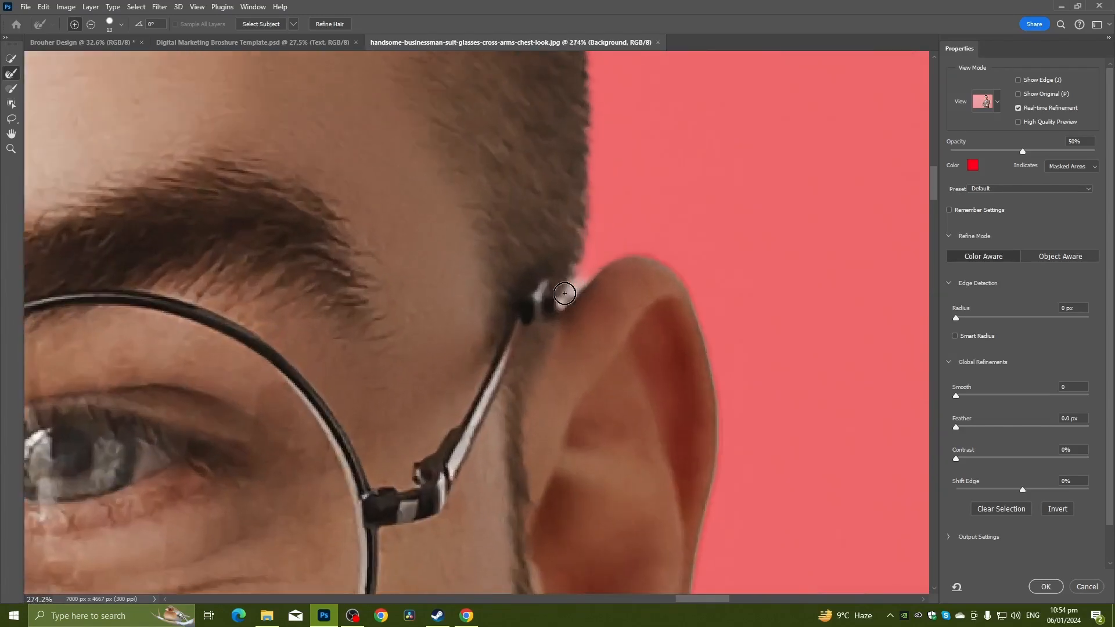
pyautogui.scroll(1, 570, 294)
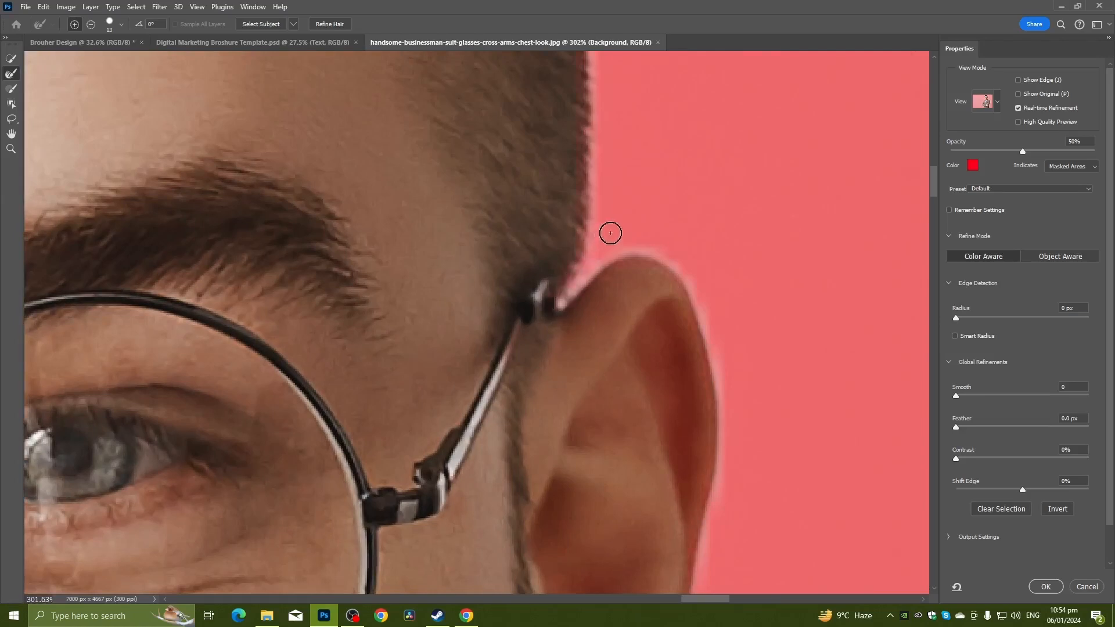
pyautogui.scroll(-9, 620, 224)
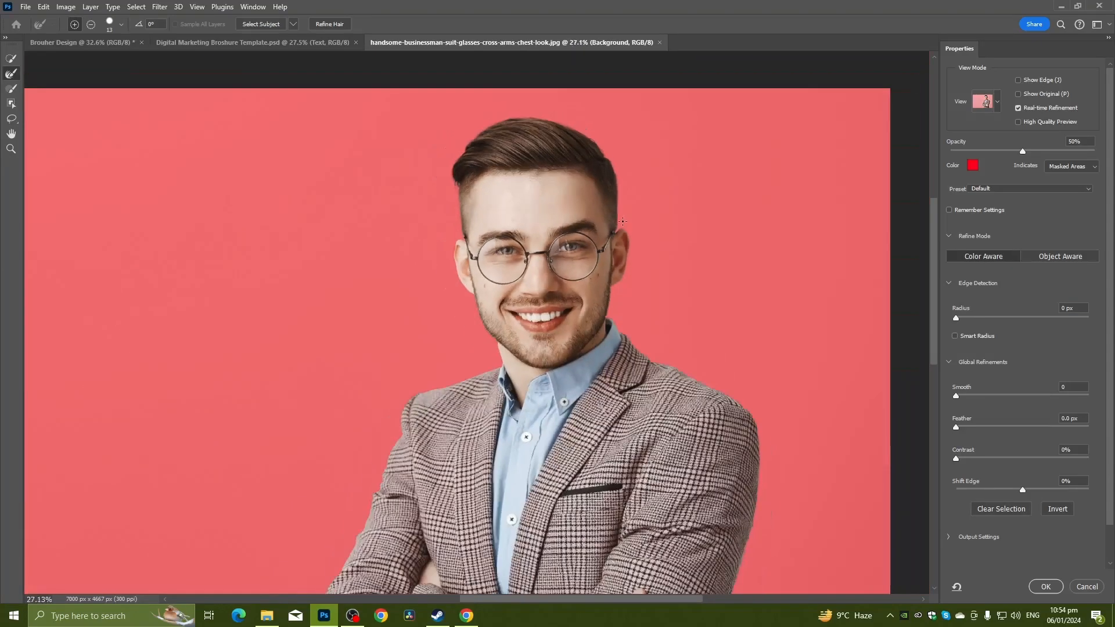
pyautogui.moveTo(653, 301); pyautogui.dragTo(629, 232)
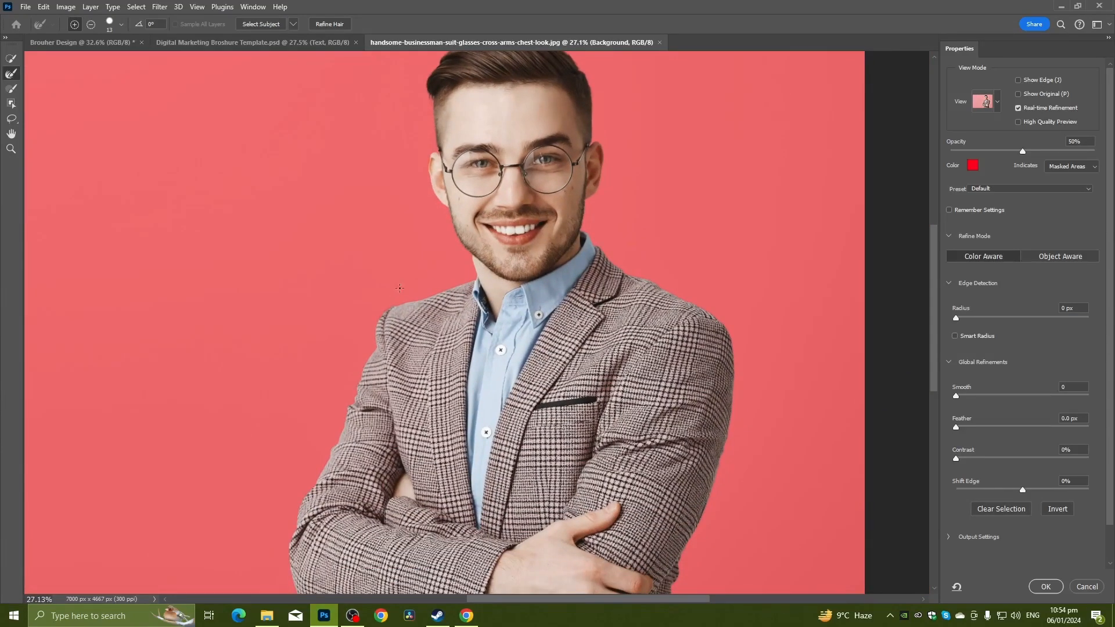
pyautogui.scroll(-1, 399, 289)
pyautogui.scroll(-3, 463, 416)
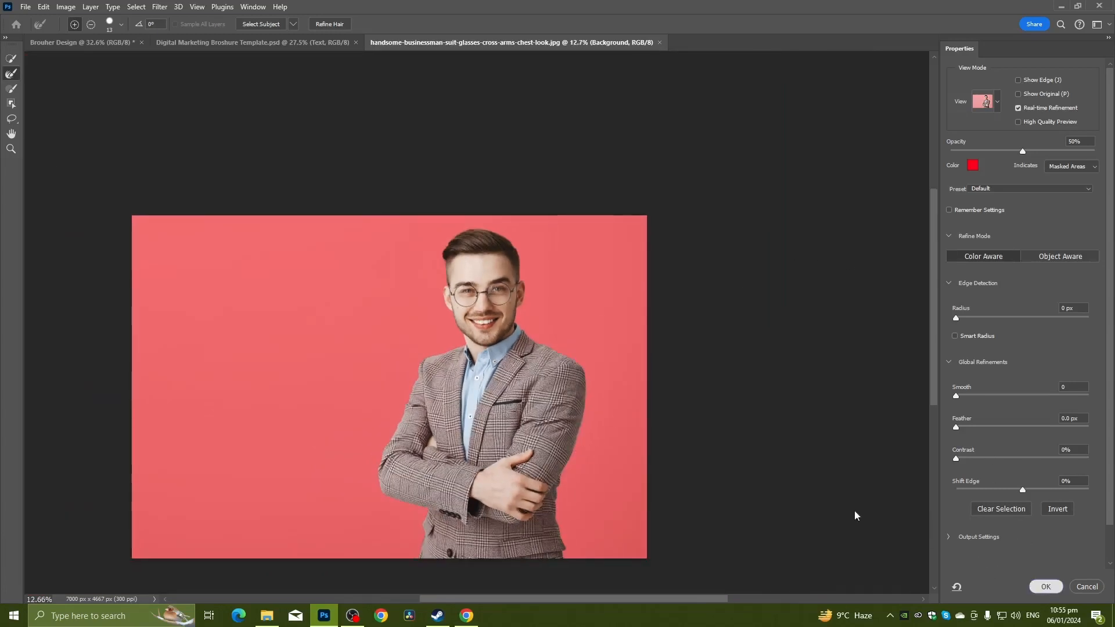
pyautogui.press('Return')
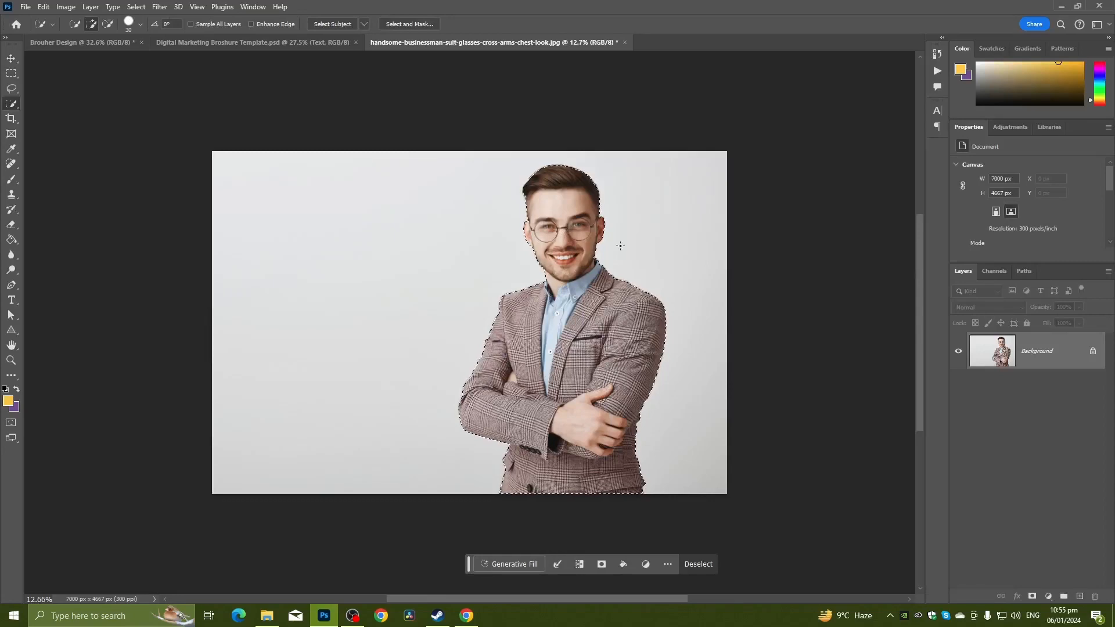
# Hide the photo's background with a layer mask from the selection and move the cut-out man into the Brouher Design document
pyautogui.click(1031, 597)
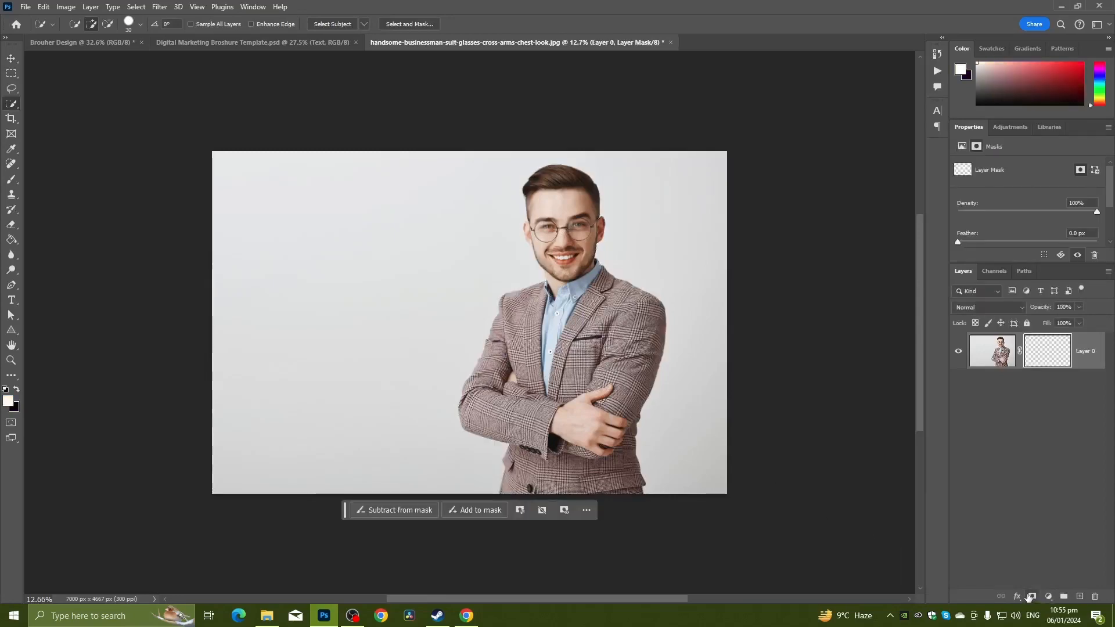
pyautogui.click(10, 58)
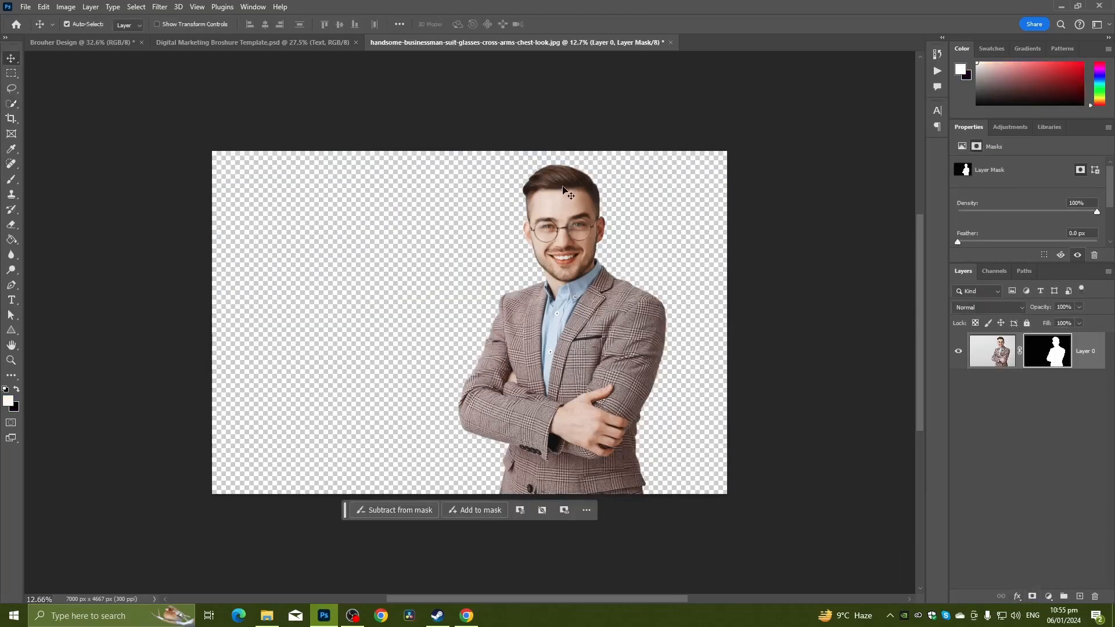
pyautogui.moveTo(569, 193); pyautogui.dragTo(182, 86)
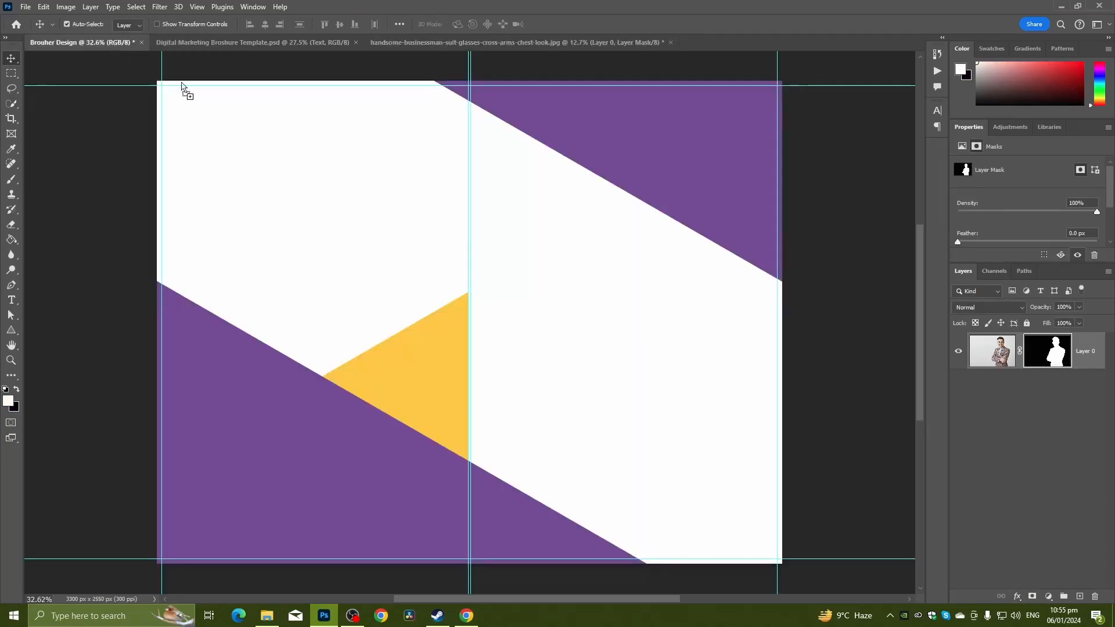
pyautogui.moveTo(363, 237); pyautogui.dragTo(364, 238)
pyautogui.scroll(-1, 364, 239)
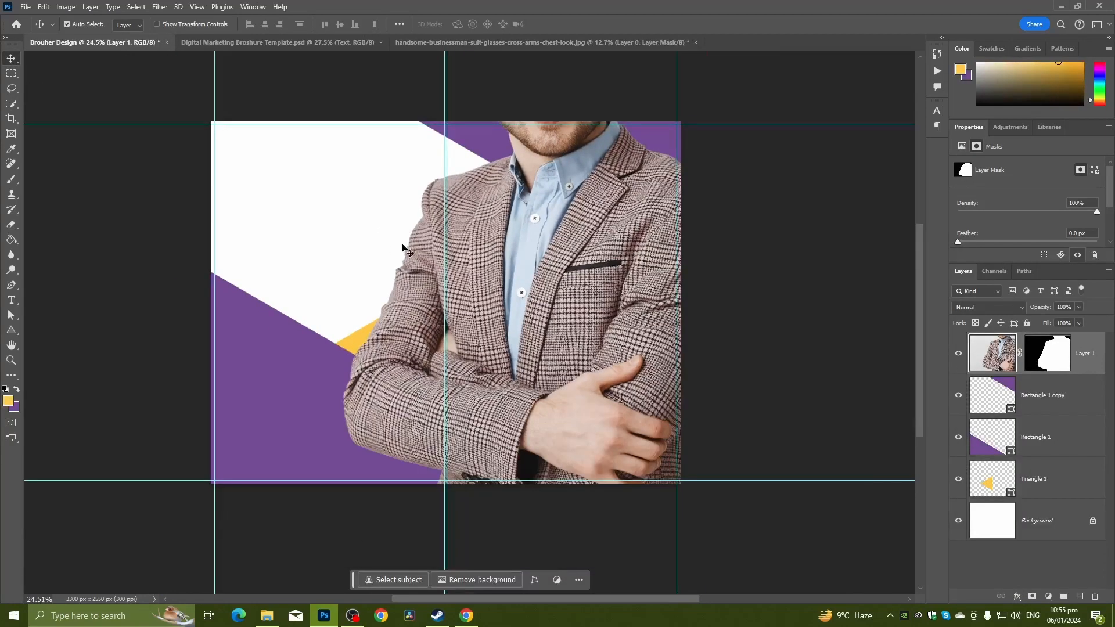
# Scale the cut-out man's layer down to about 2692 × 1795 px and place him on the page's left half
pyautogui.click(45, 8)
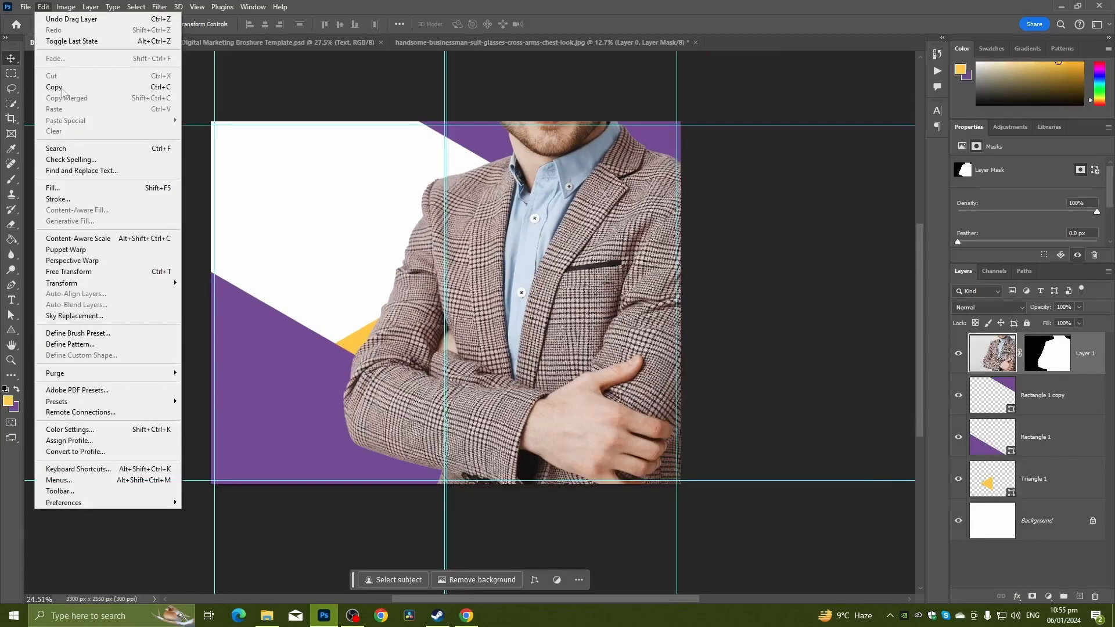
pyautogui.click(126, 273)
pyautogui.scroll(-1, 503, 287)
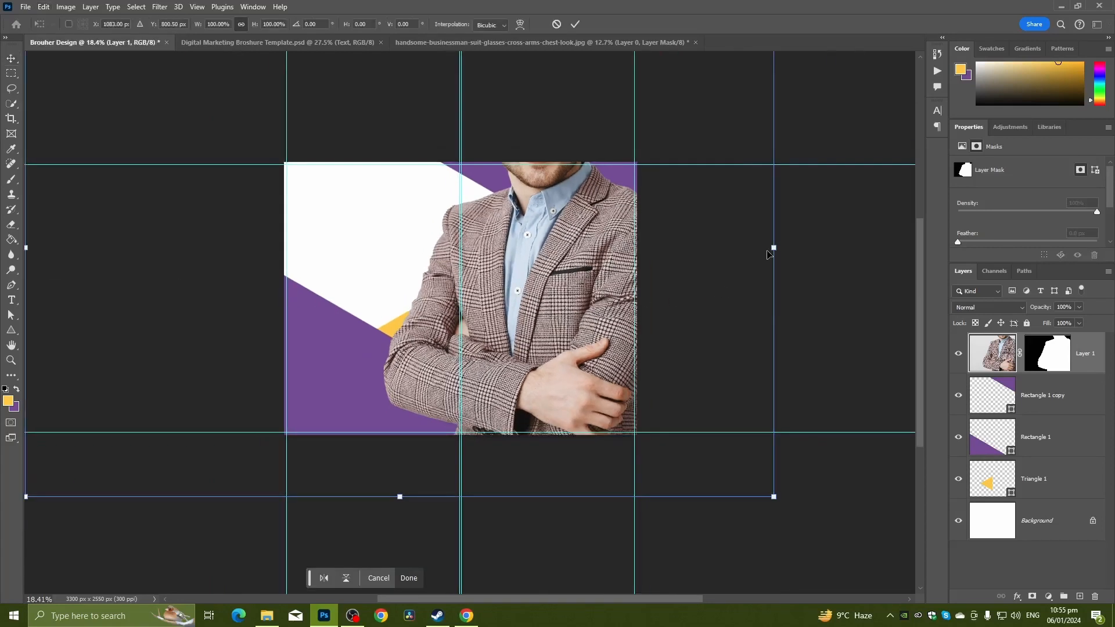
pyautogui.moveTo(768, 254); pyautogui.dragTo(389, 254)
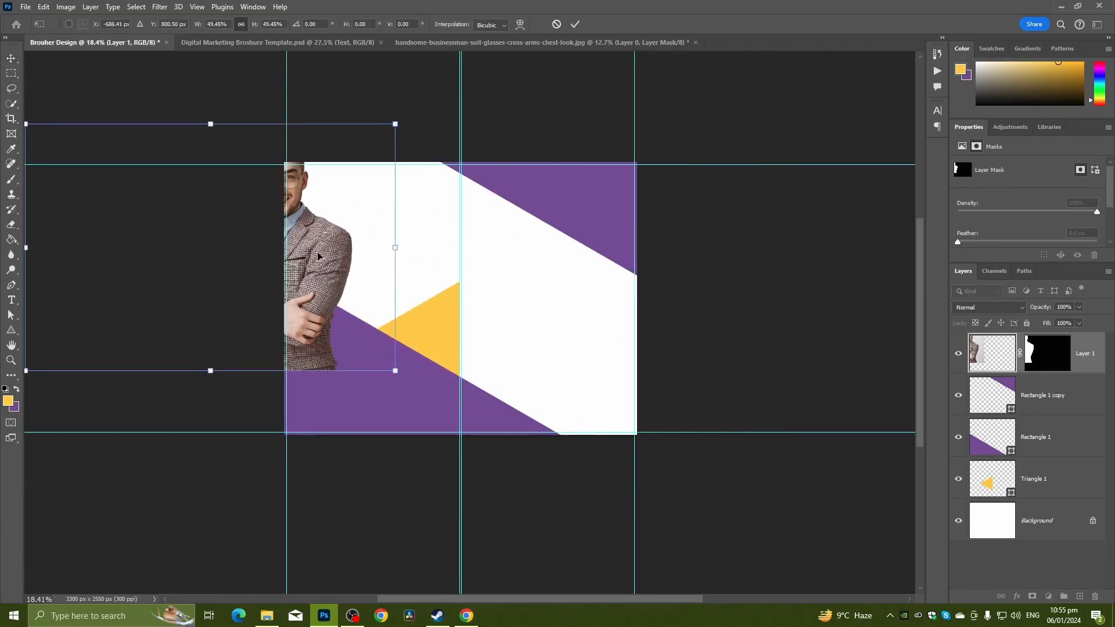
pyautogui.moveTo(318, 256); pyautogui.dragTo(423, 294)
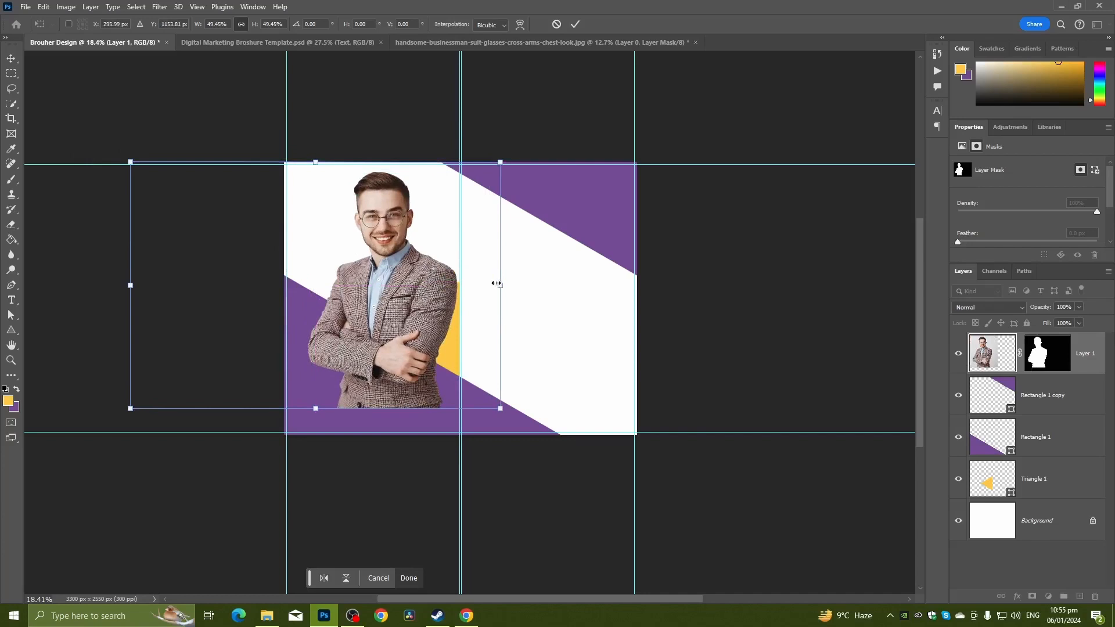
pyautogui.moveTo(496, 284); pyautogui.dragTo(456, 281)
pyautogui.moveTo(377, 289); pyautogui.dragTo(393, 269)
pyautogui.press('Return')
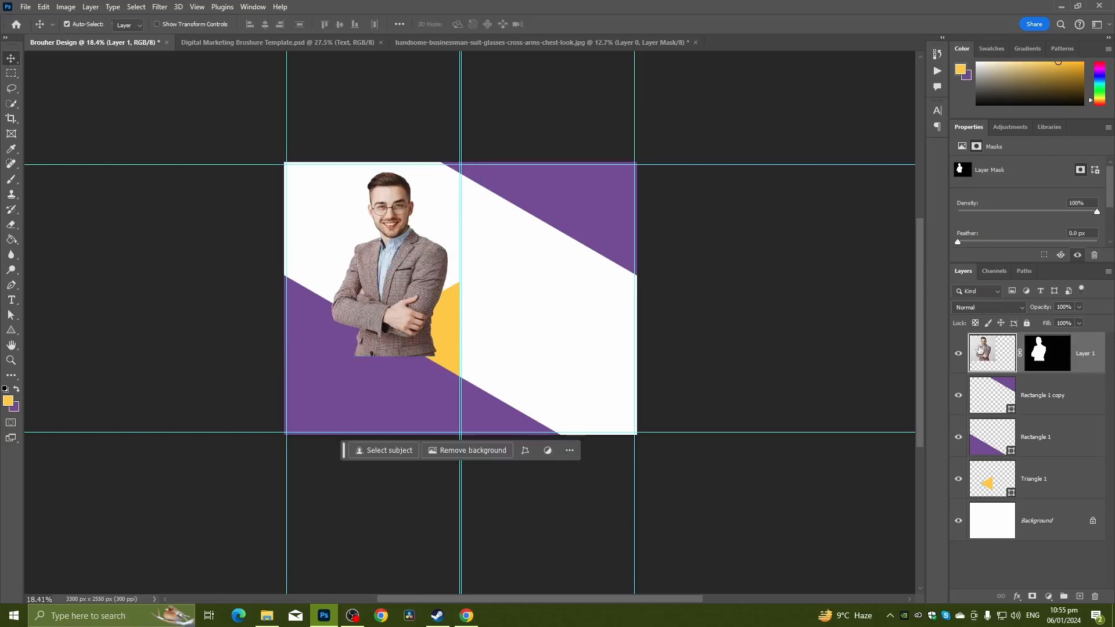
# Send the man's layer beneath the yellow triangle and shift it slightly to about X -775 px, Y 0 px
pyautogui.hotkey('ctrl', '[')
pyautogui.hotkey('ctrl', '[')
pyautogui.hotkey('ctrl', '[')
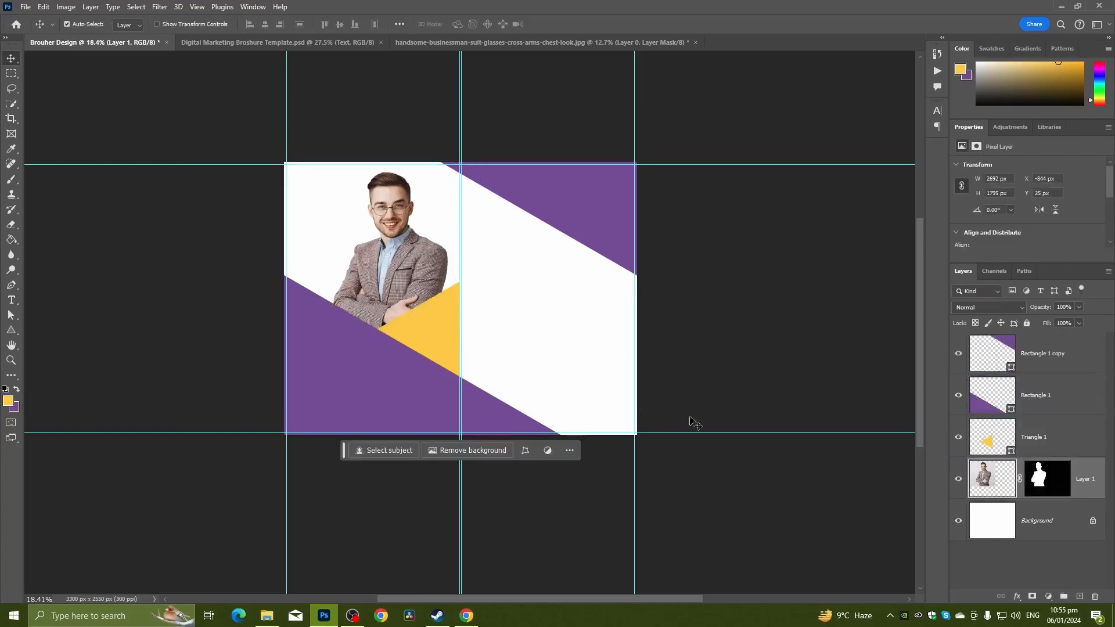
pyautogui.scroll(2, 370, 248)
pyautogui.moveTo(368, 220); pyautogui.dragTo(448, 249)
pyautogui.hotkey('ctrl', 'z')
pyautogui.click(179, 167)
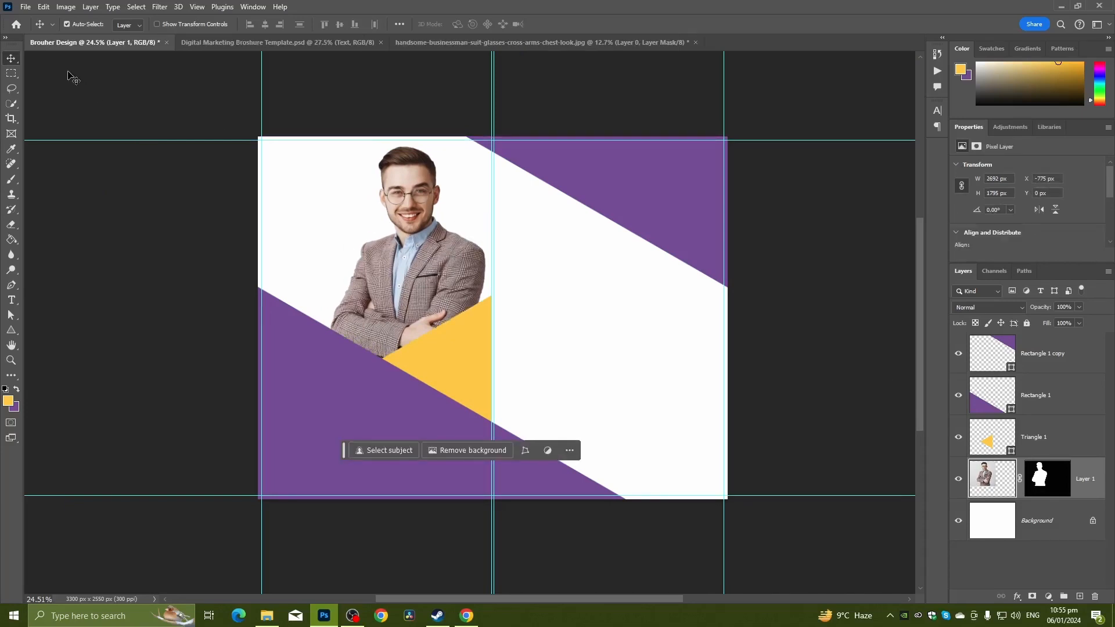
# Turn the man's photo black and white with Desaturate and deselect its layer
pyautogui.click(65, 7)
pyautogui.moveTo(116, 36)
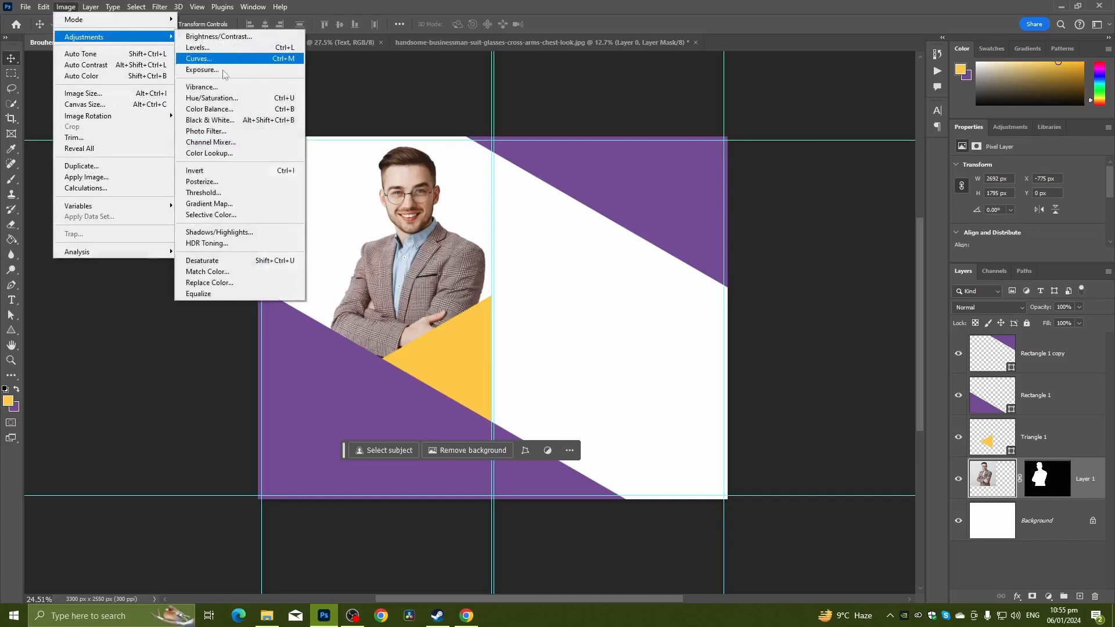
pyautogui.click(250, 261)
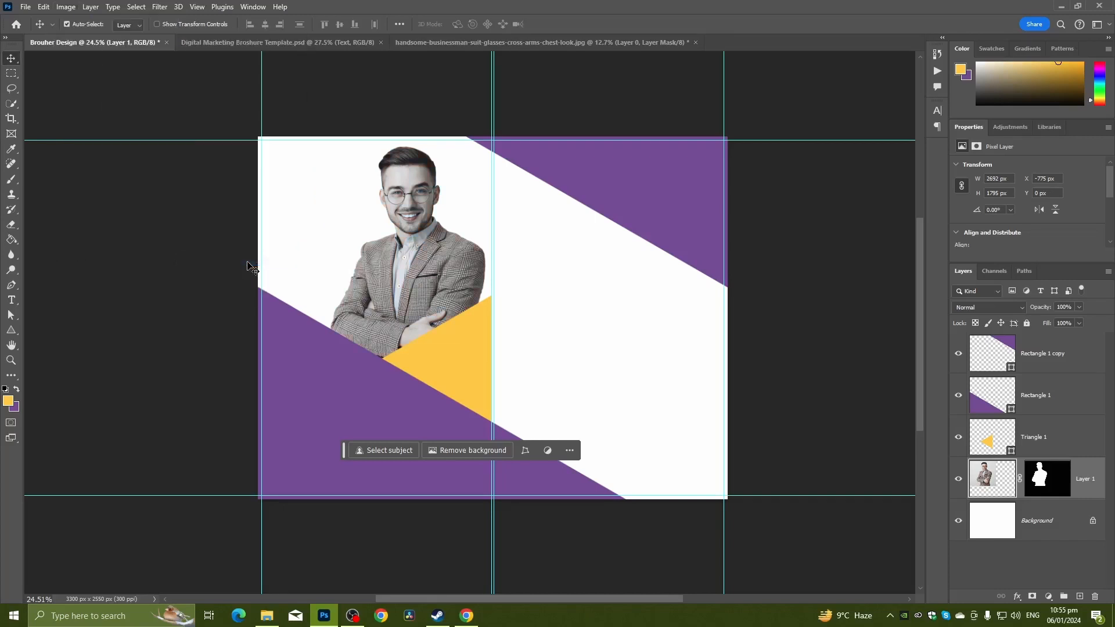
pyautogui.scroll(4, 338, 236)
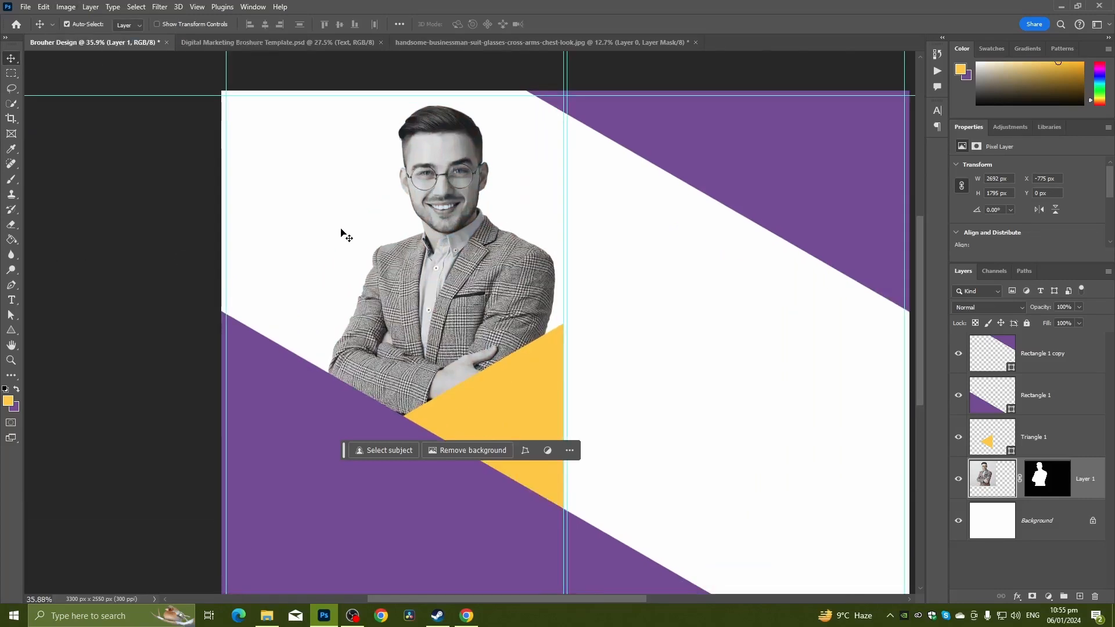
pyautogui.click(138, 209)
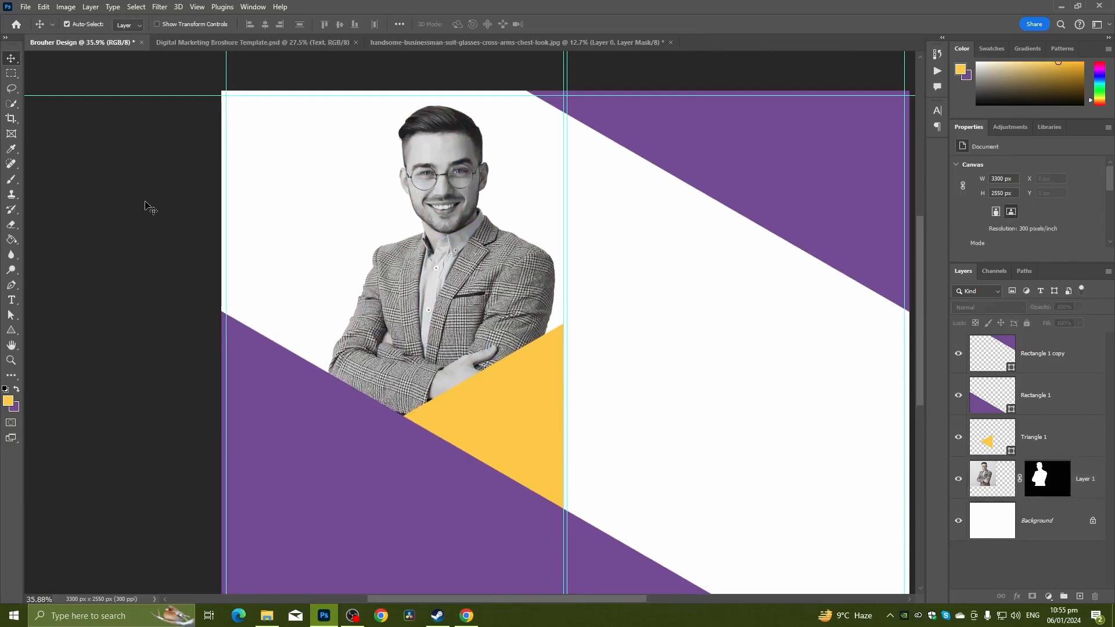
# Shrink the yellow triangle to about 638 × 552 px and realign it to the center guide, resting on the lower purple shape
pyautogui.scroll(-1, 380, 191)
pyautogui.click(509, 329)
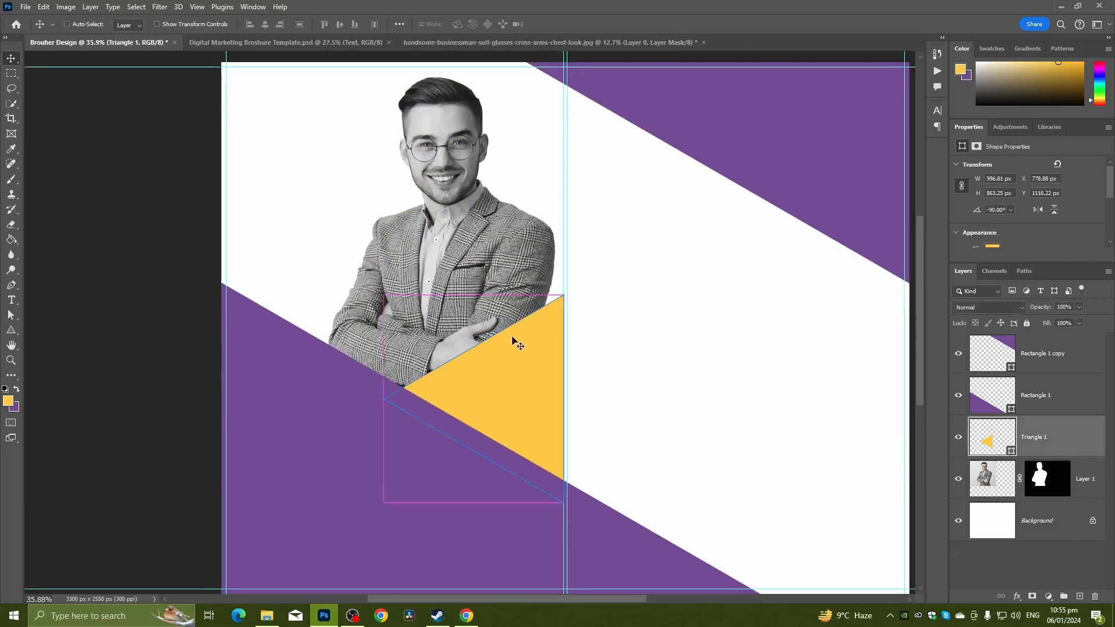
pyautogui.hotkey('ctrl', 't')
pyautogui.moveTo(473, 296); pyautogui.dragTo(473, 367)
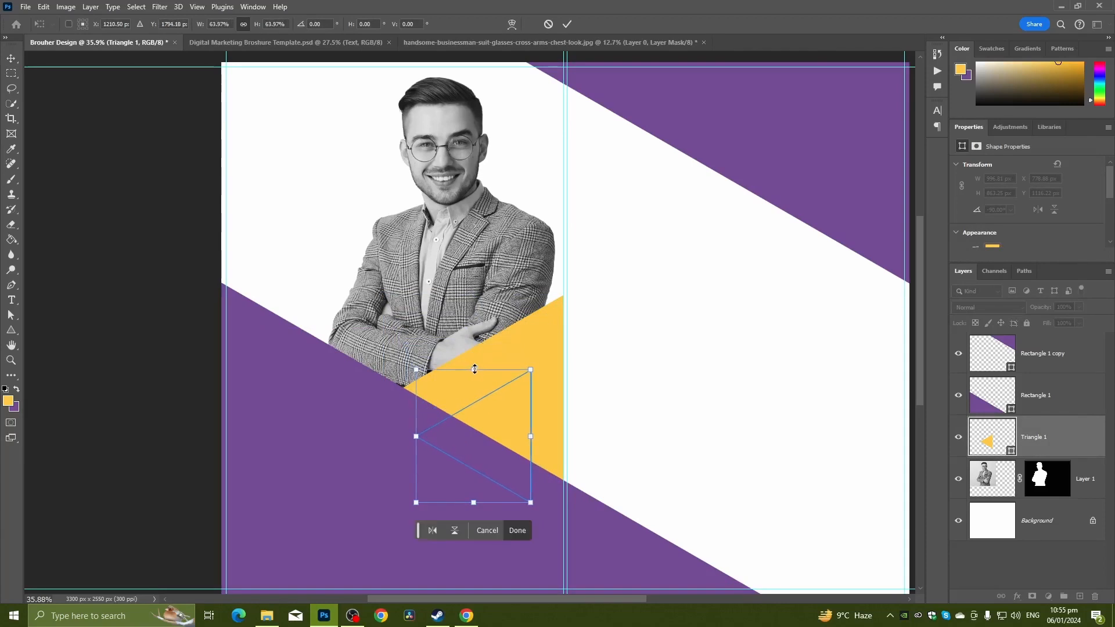
pyautogui.moveTo(487, 445); pyautogui.dragTo(521, 439)
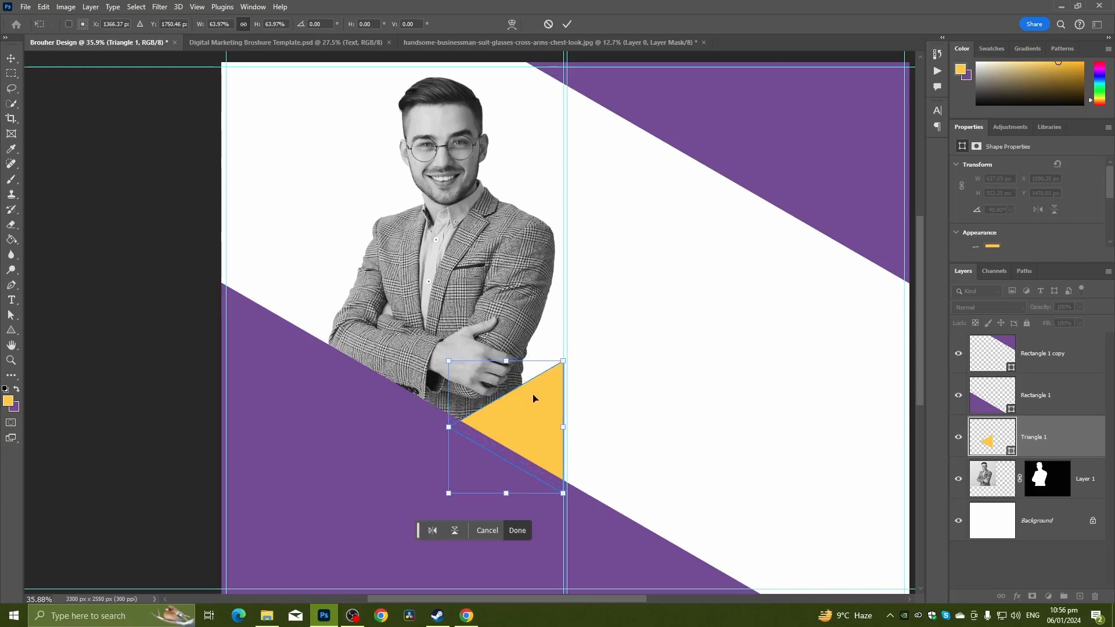
pyautogui.press('Return')
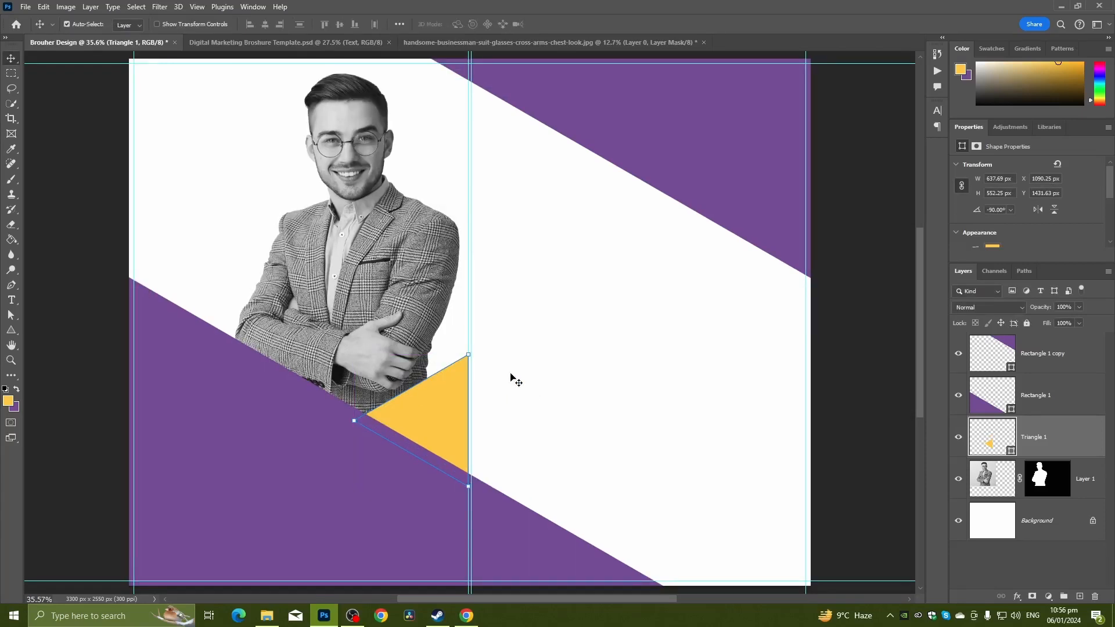
pyautogui.click(115, 307)
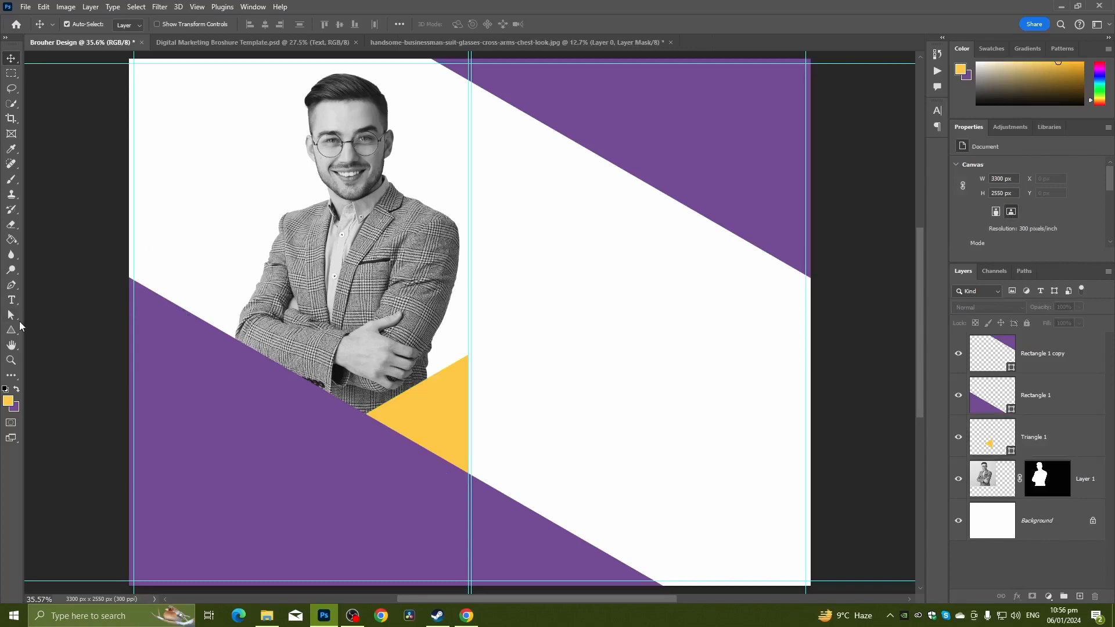
# Draw a yellow rectangle about 968 × 1272 px over the man's lower body and strongly round only its upper-right corner
pyautogui.rightClick(13, 331)
pyautogui.click(56, 331)
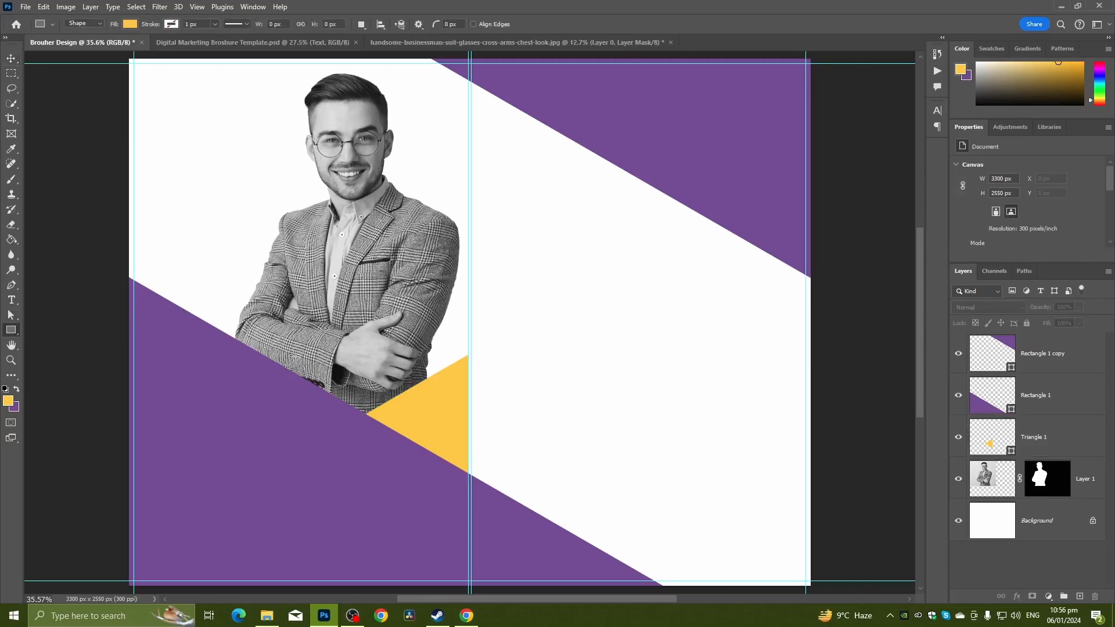
pyautogui.moveTo(194, 247); pyautogui.dragTo(394, 508)
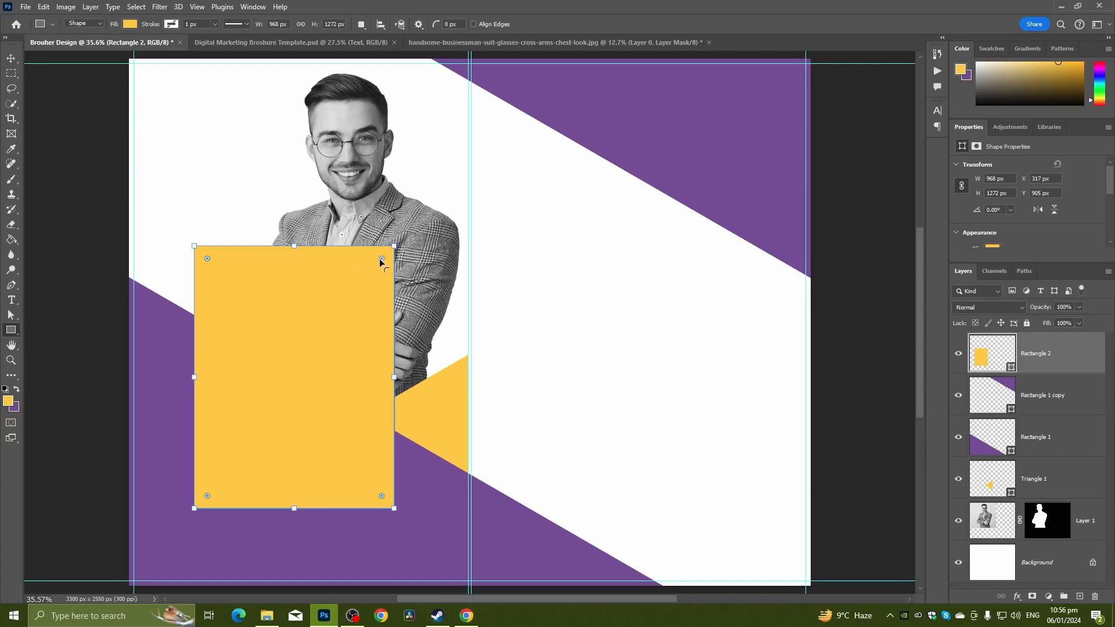
pyautogui.moveTo(382, 259); pyautogui.dragTo(311, 329)
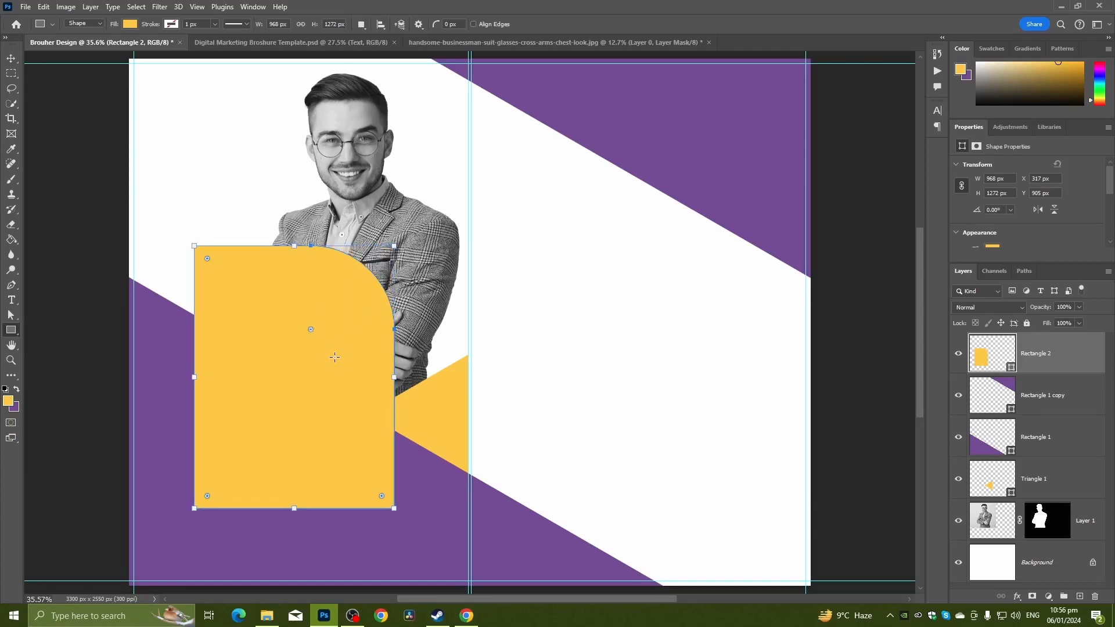
pyautogui.click(11, 59)
pyautogui.click(91, 263)
pyautogui.scroll(-2, 91, 265)
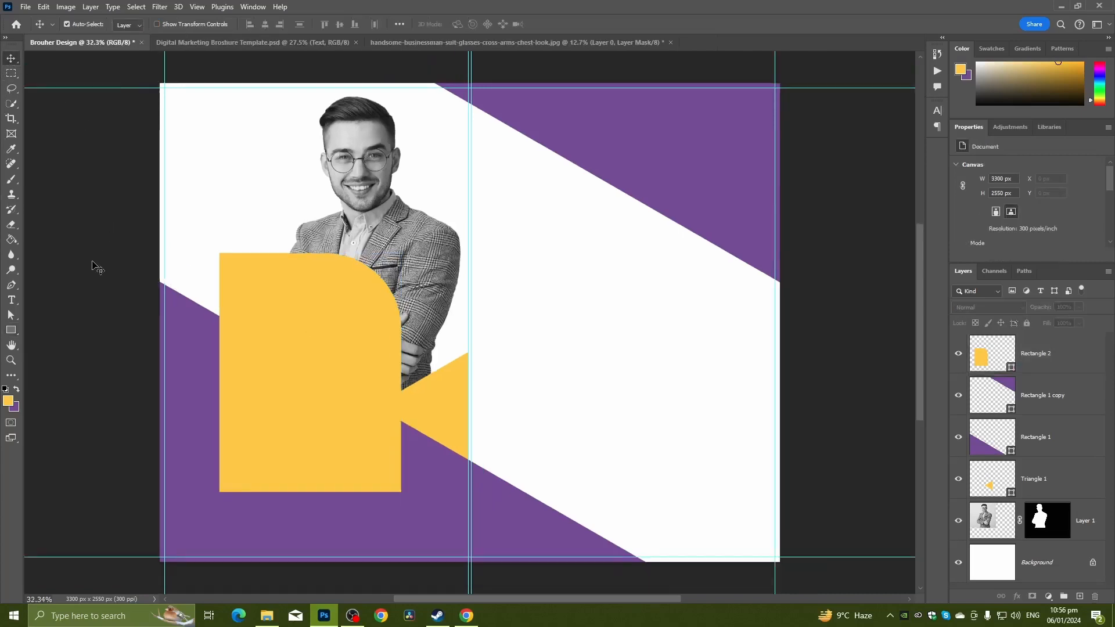
# Shrink the yellow rounded rectangle to about 876 × 1153 px, move it to about X 346 px, Y 1106 px, and deselect it
pyautogui.scroll(2, 91, 266)
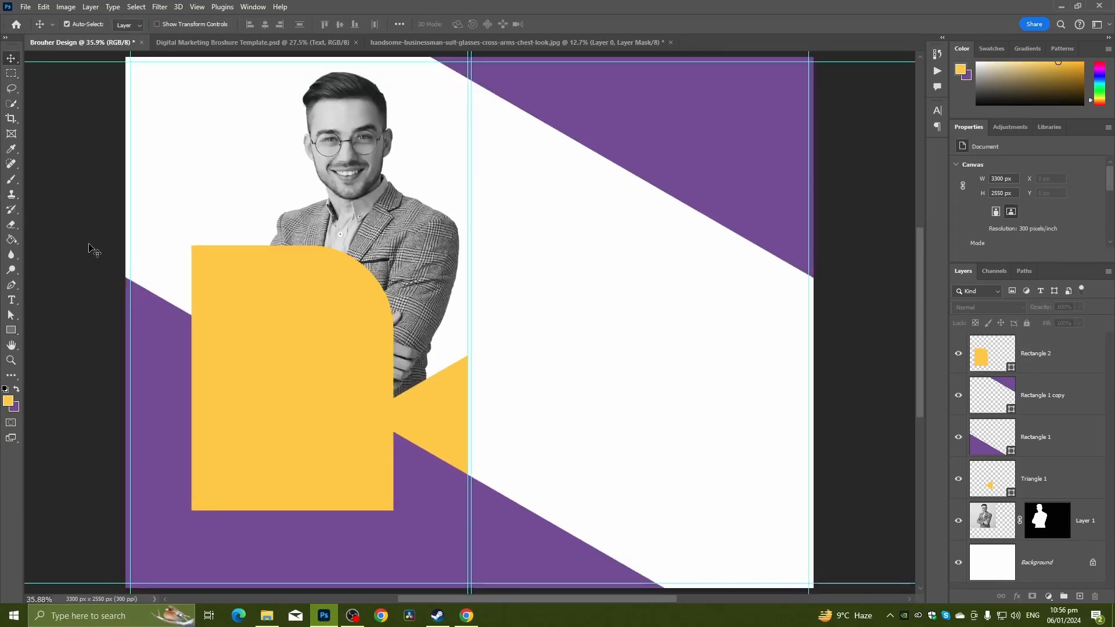
pyautogui.click(266, 309)
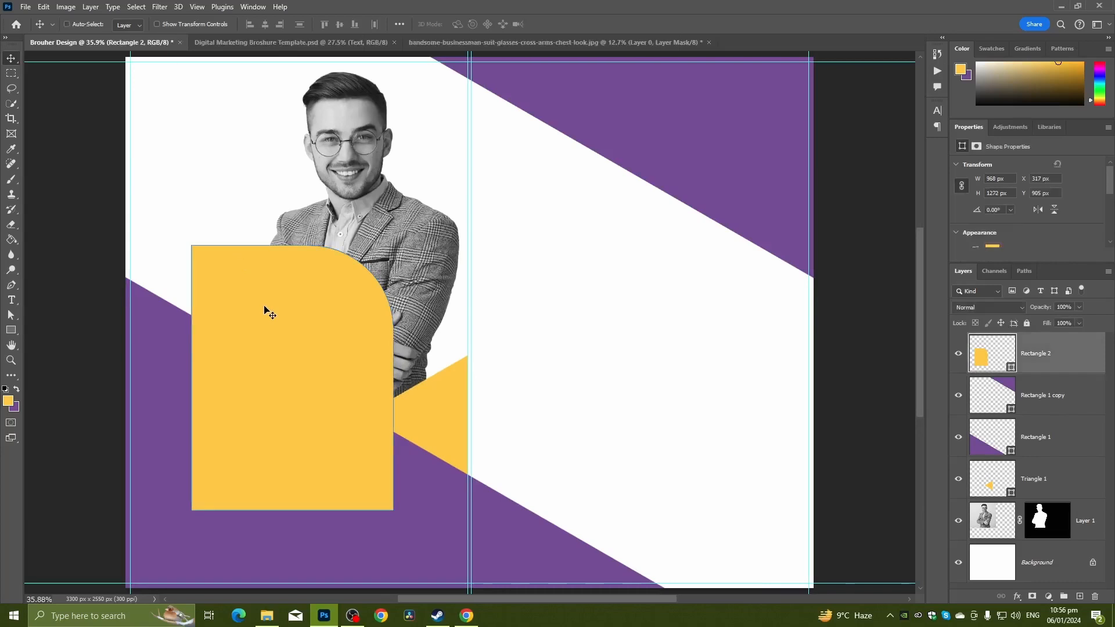
pyautogui.hotkey('ctrl', 't')
pyautogui.moveTo(388, 386); pyautogui.dragTo(365, 395)
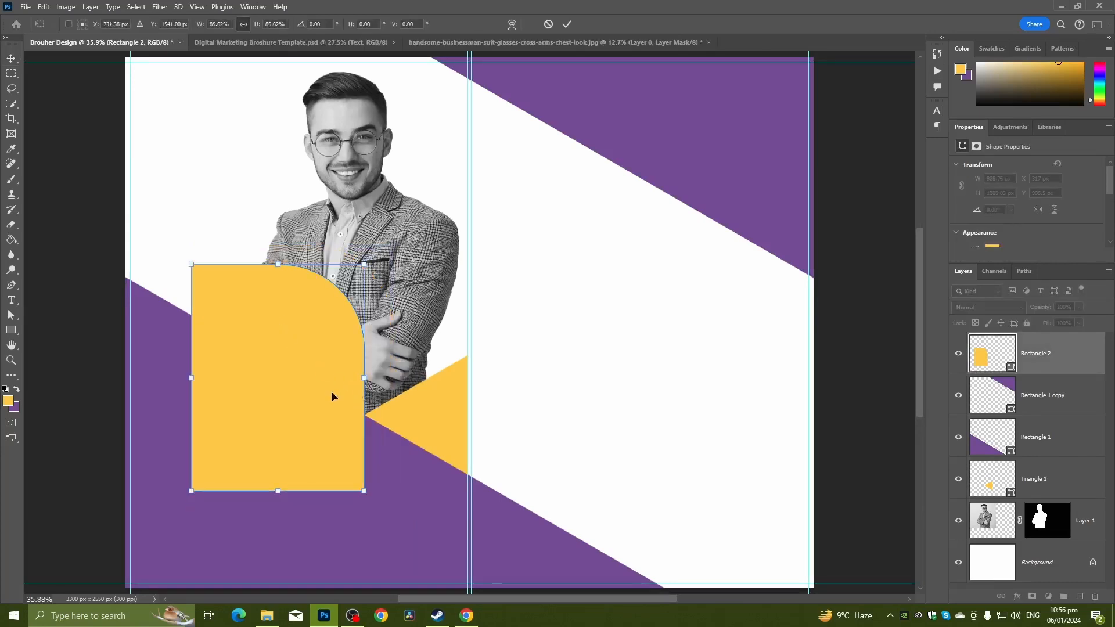
pyautogui.moveTo(279, 491); pyautogui.dragTo(283, 510)
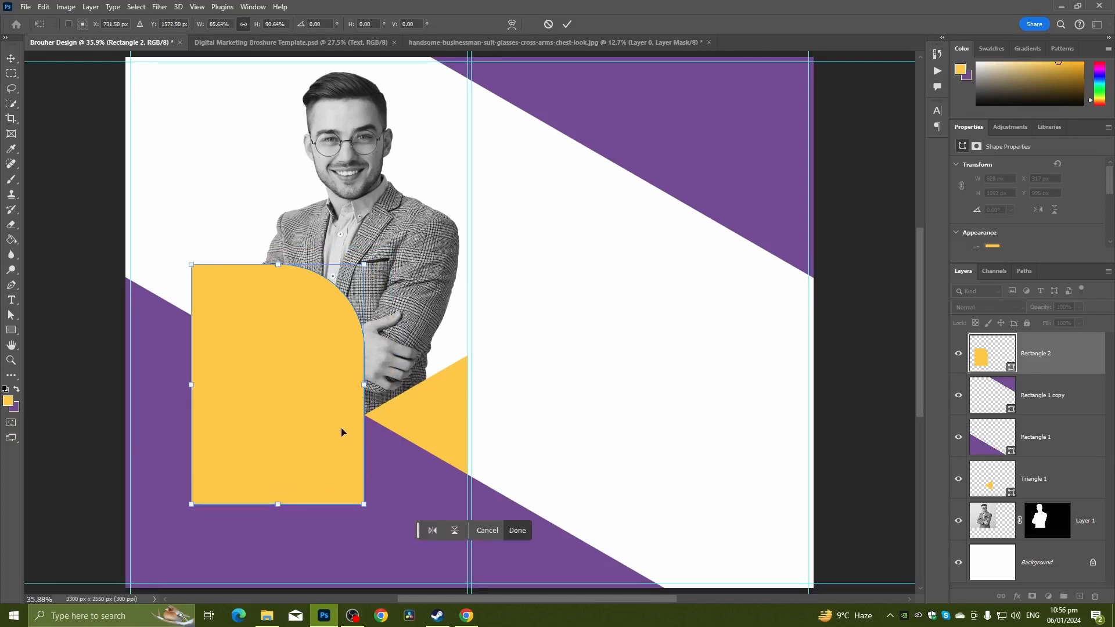
pyautogui.moveTo(363, 388); pyautogui.dragTo(376, 386)
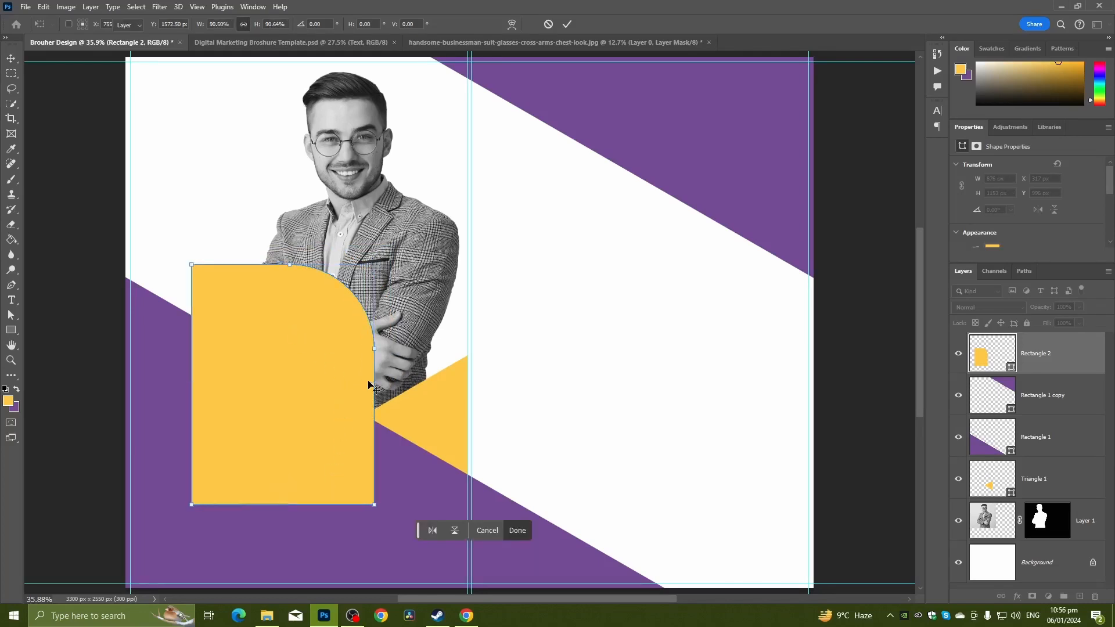
pyautogui.press('Return')
pyautogui.scroll(-2, 322, 377)
pyautogui.moveTo(318, 373); pyautogui.dragTo(311, 423)
pyautogui.scroll(2, 281, 348)
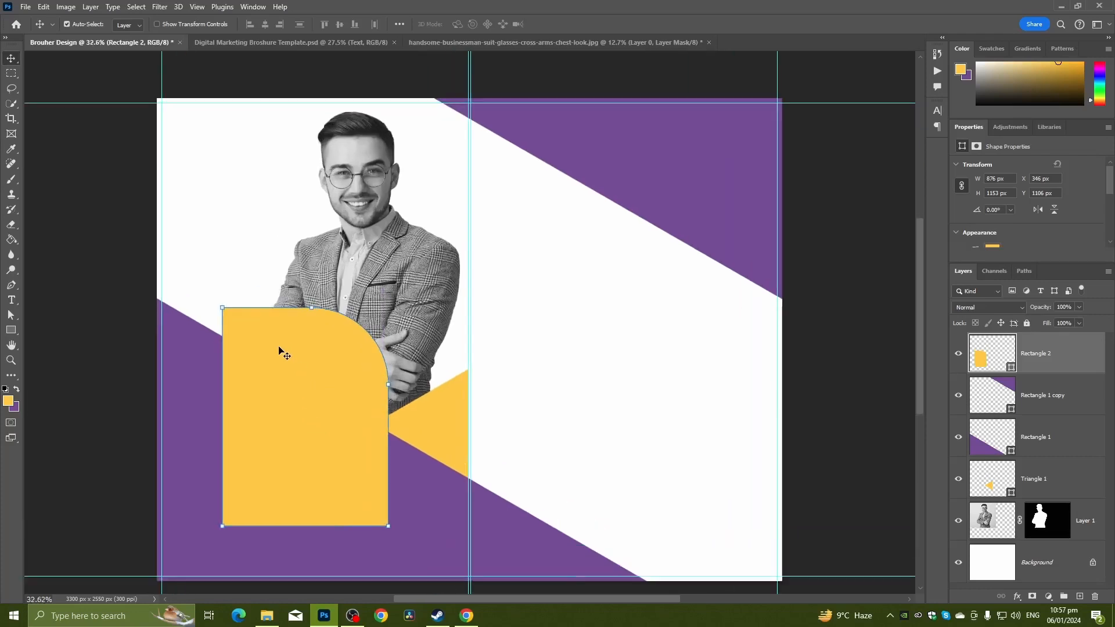
pyautogui.click(104, 315)
# Add the three-line yellow heading "Digital Marketing Expert", one word per line, in the white area beside the man's head
pyautogui.scroll(2, 142, 286)
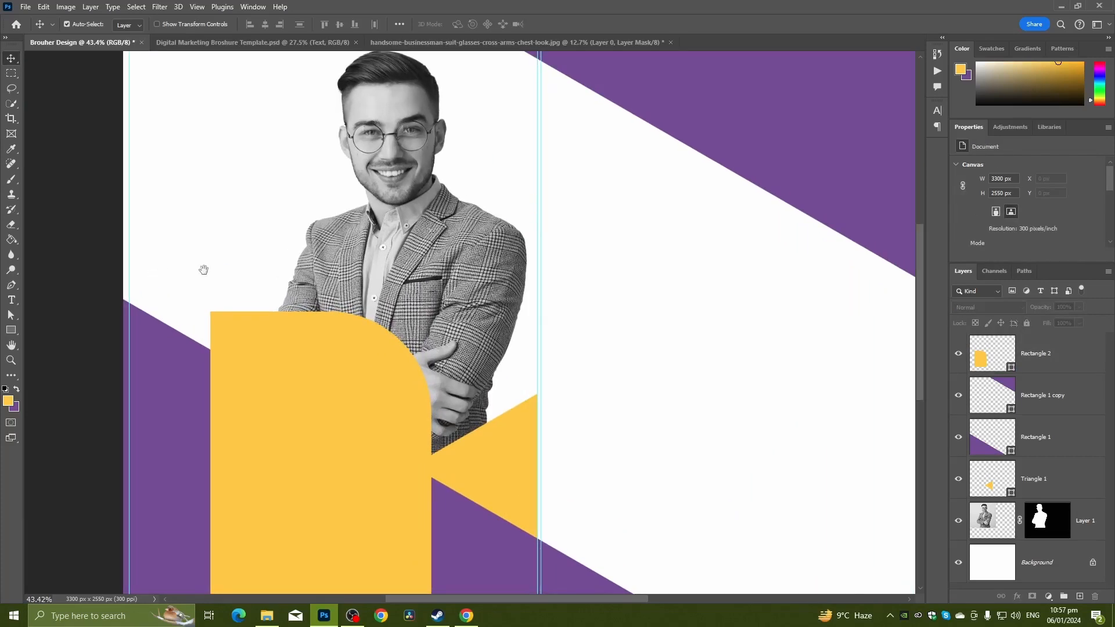
pyautogui.moveTo(202, 267); pyautogui.dragTo(240, 357)
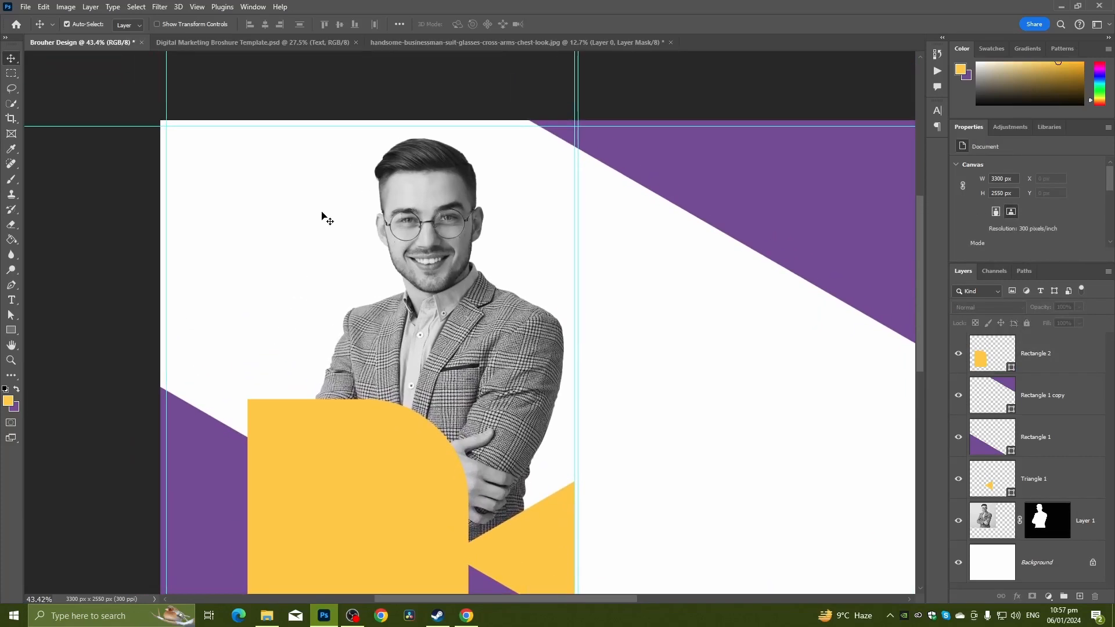
pyautogui.scroll(-2, 197, 207)
pyautogui.scroll(3, 187, 207)
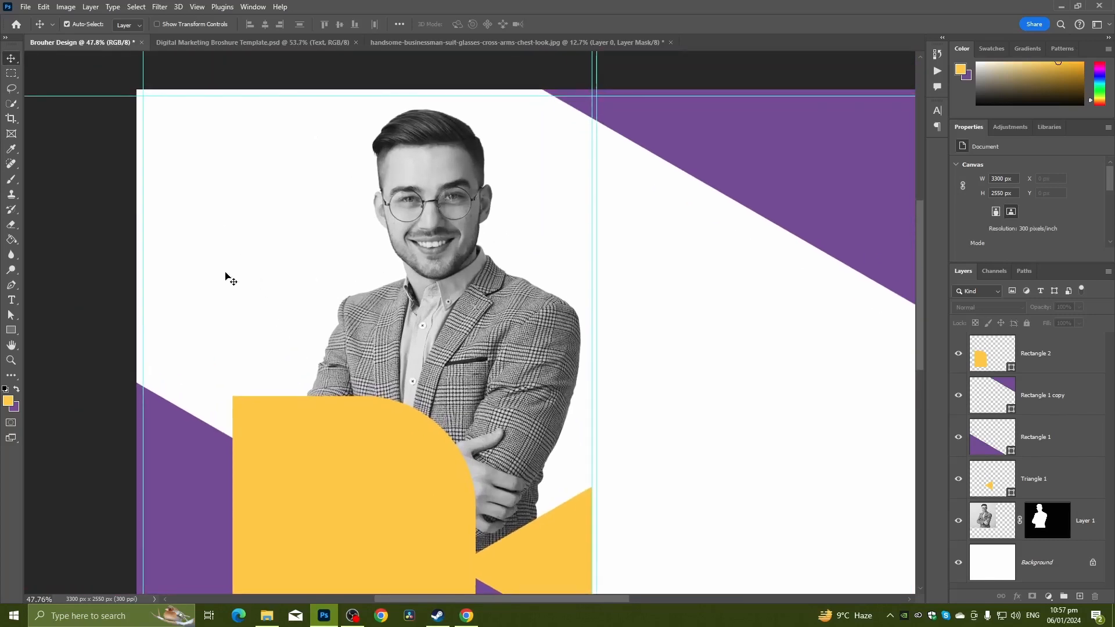
pyautogui.click(11, 300)
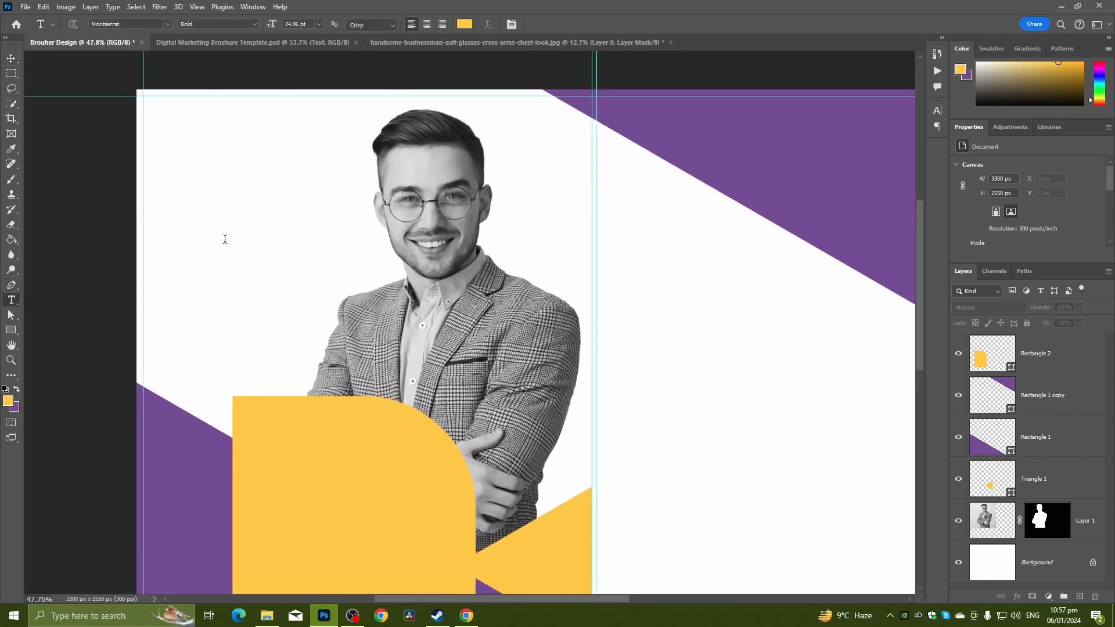
pyautogui.click(225, 239)
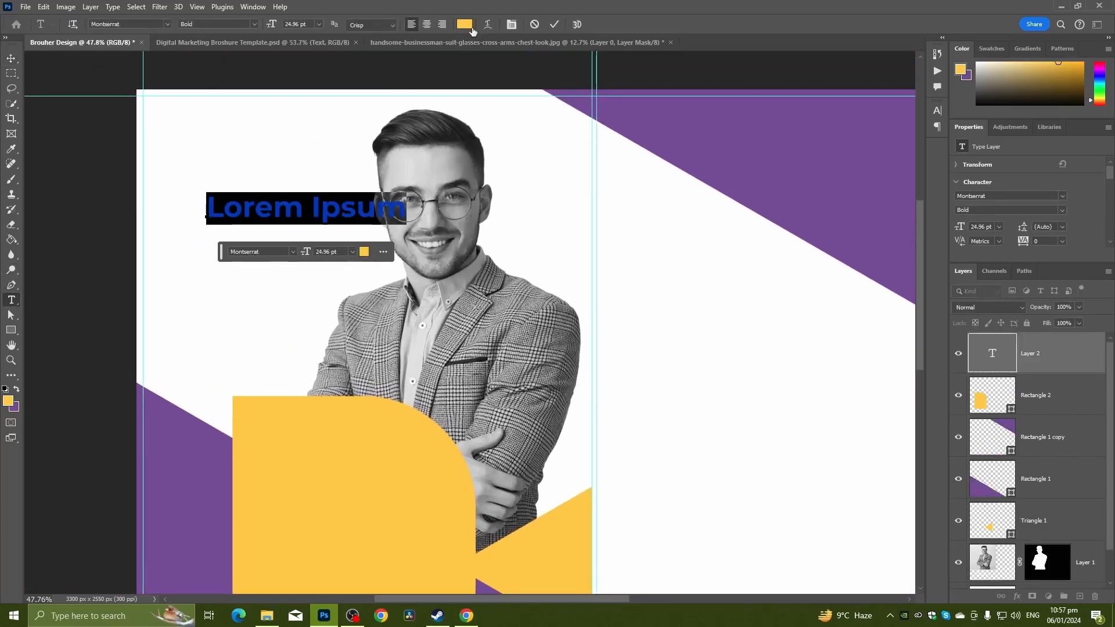
pyautogui.write('D')
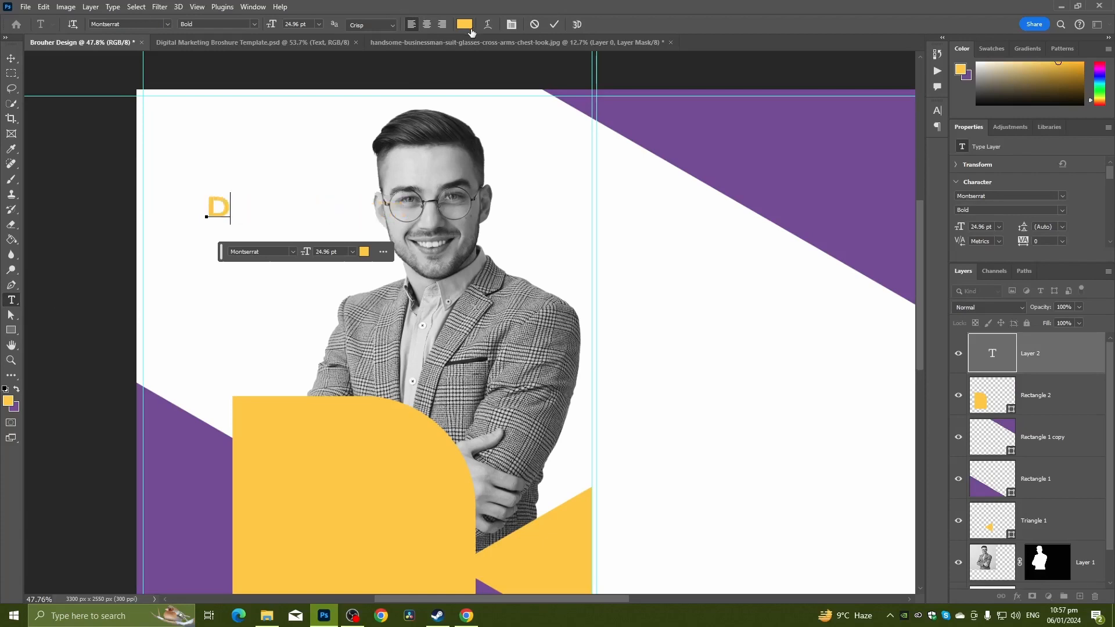
pyautogui.write('igital')
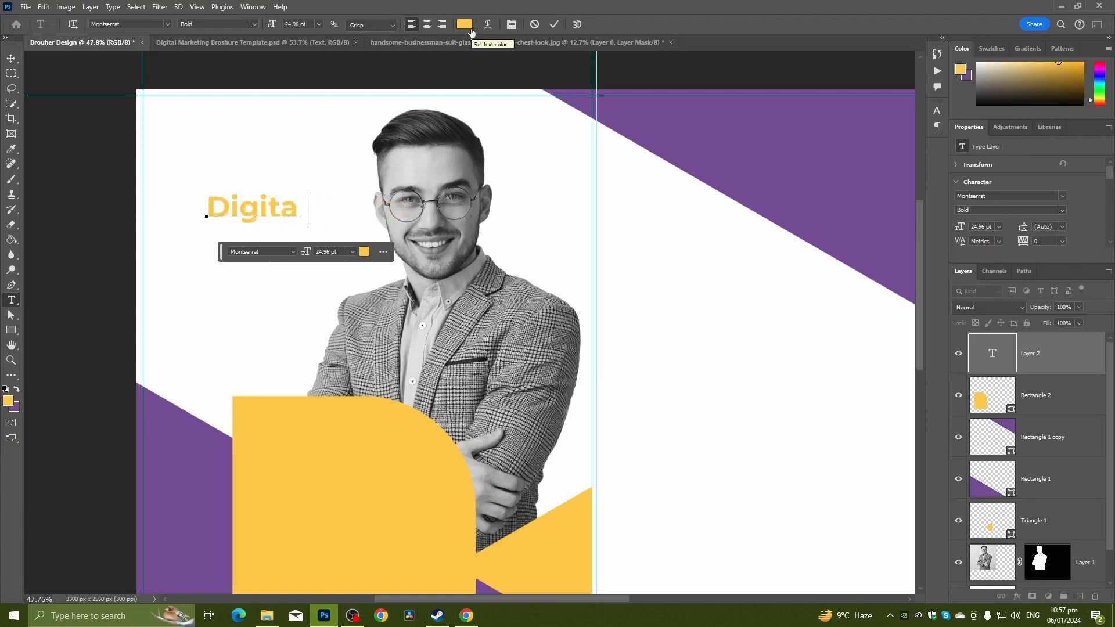
pyautogui.press('Return')
pyautogui.write('Ma')
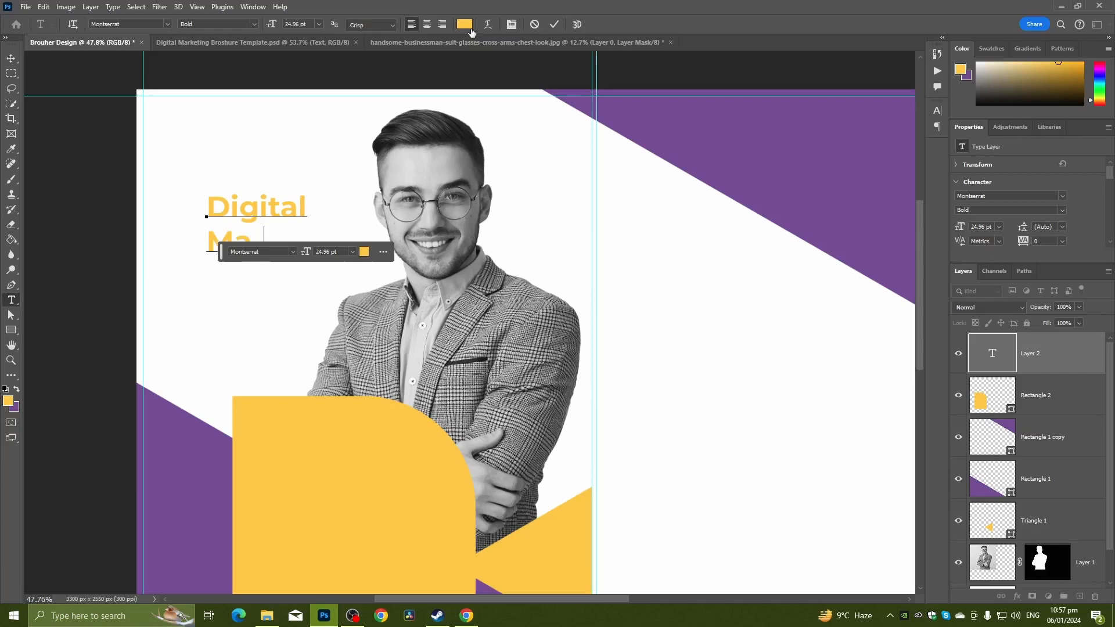
pyautogui.write('rketing')
pyautogui.press('Return')
pyautogui.write('Ecx')
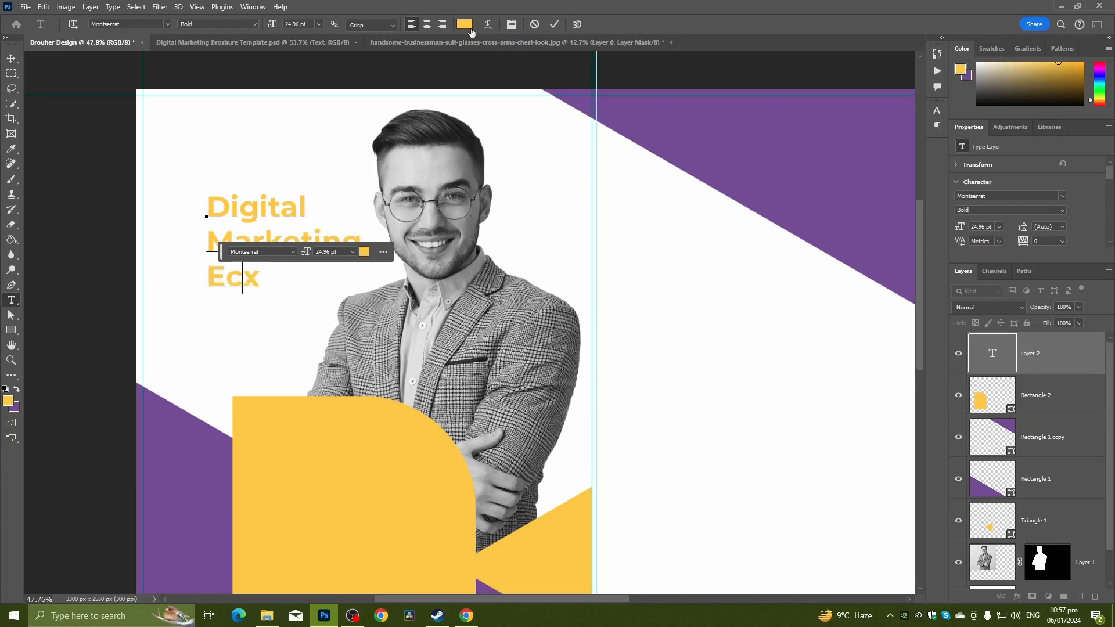
pyautogui.press('BackSpace')
pyautogui.write('pert')
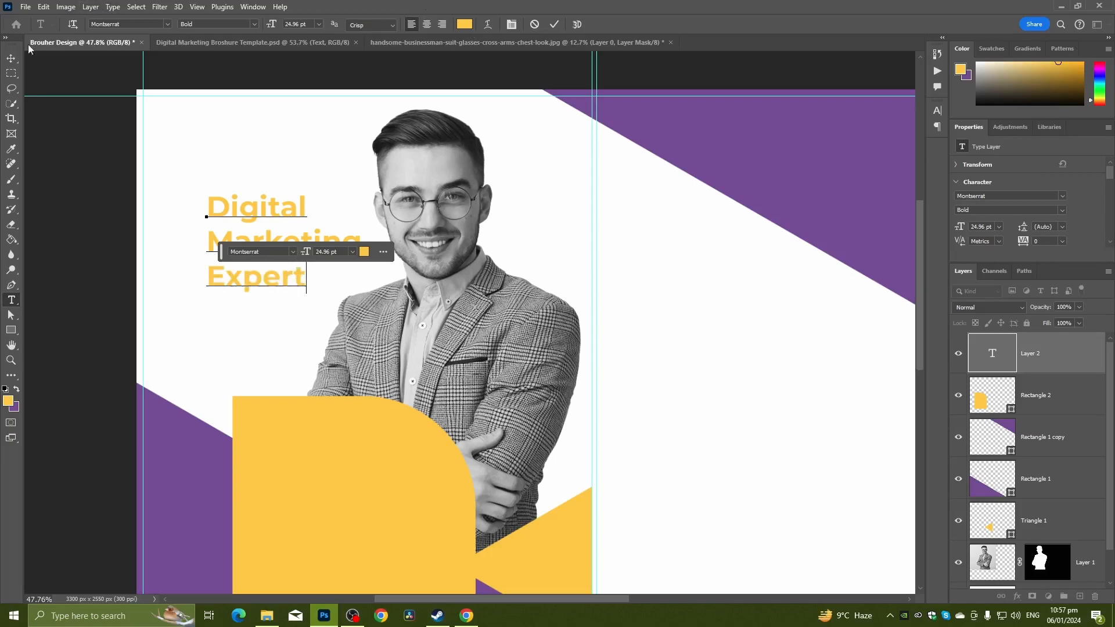
pyautogui.click(11, 59)
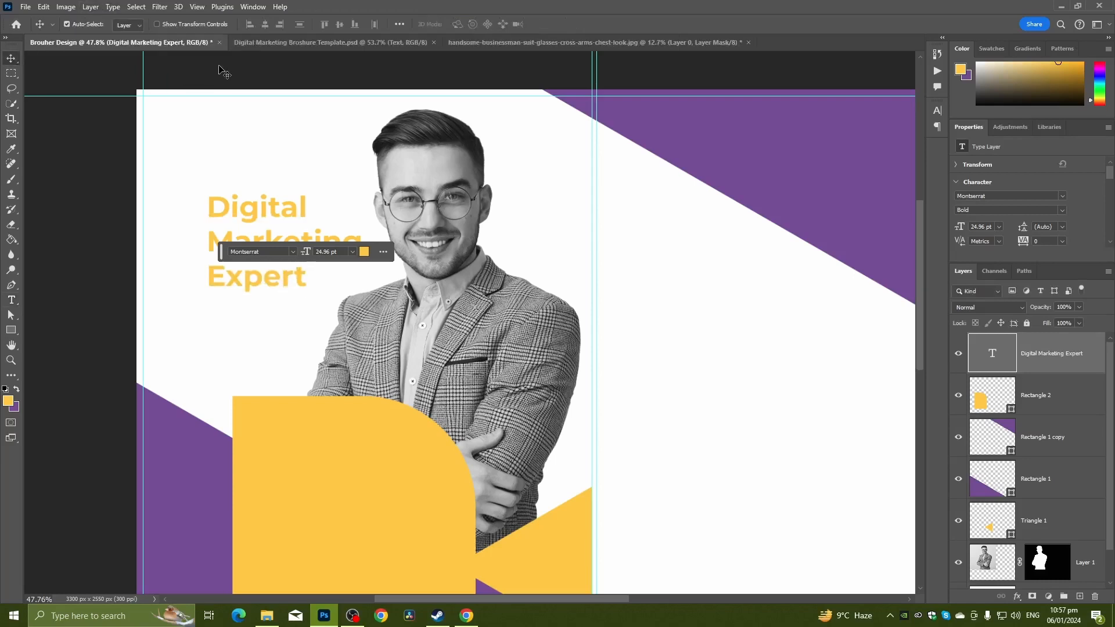
# Change the heading's font weight to Montserrat ExtraBold
pyautogui.moveTo(297, 210); pyautogui.dragTo(184, 172)
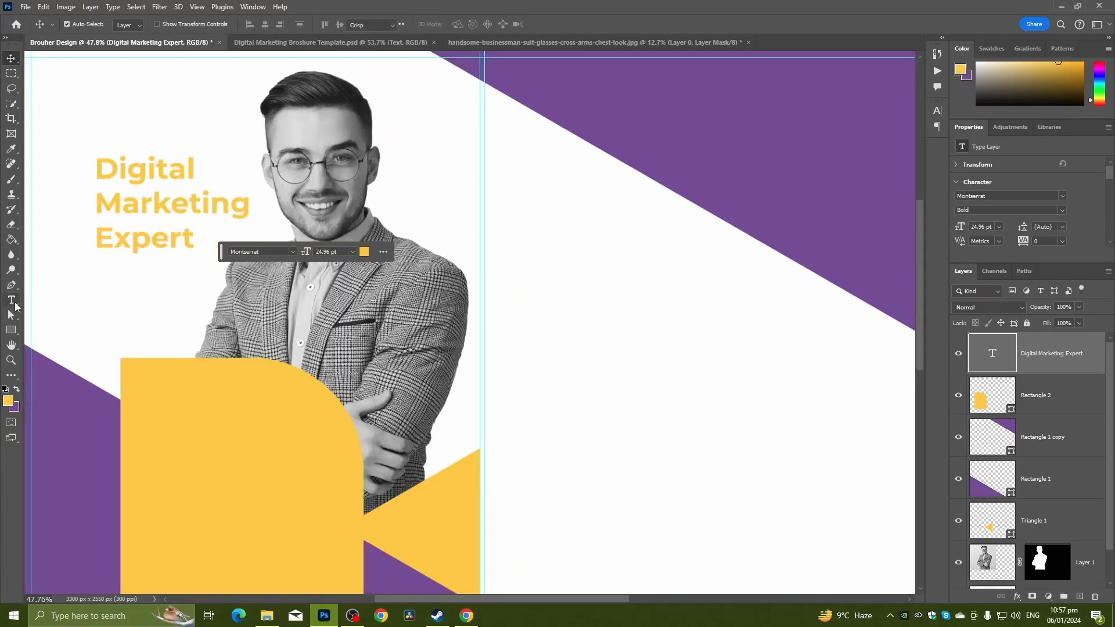
pyautogui.click(11, 300)
pyautogui.click(1062, 210)
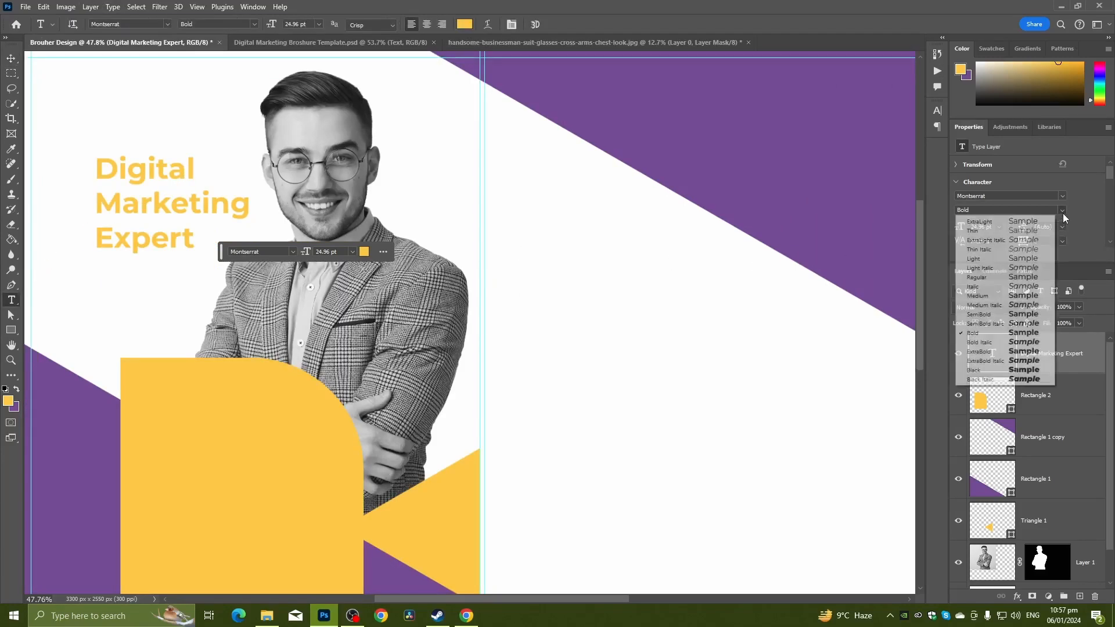
pyautogui.click(980, 351)
# Recolor only the word "Digital" in the heading with the near-black foreground color
pyautogui.scroll(-1, 163, 236)
pyautogui.scroll(1, 160, 234)
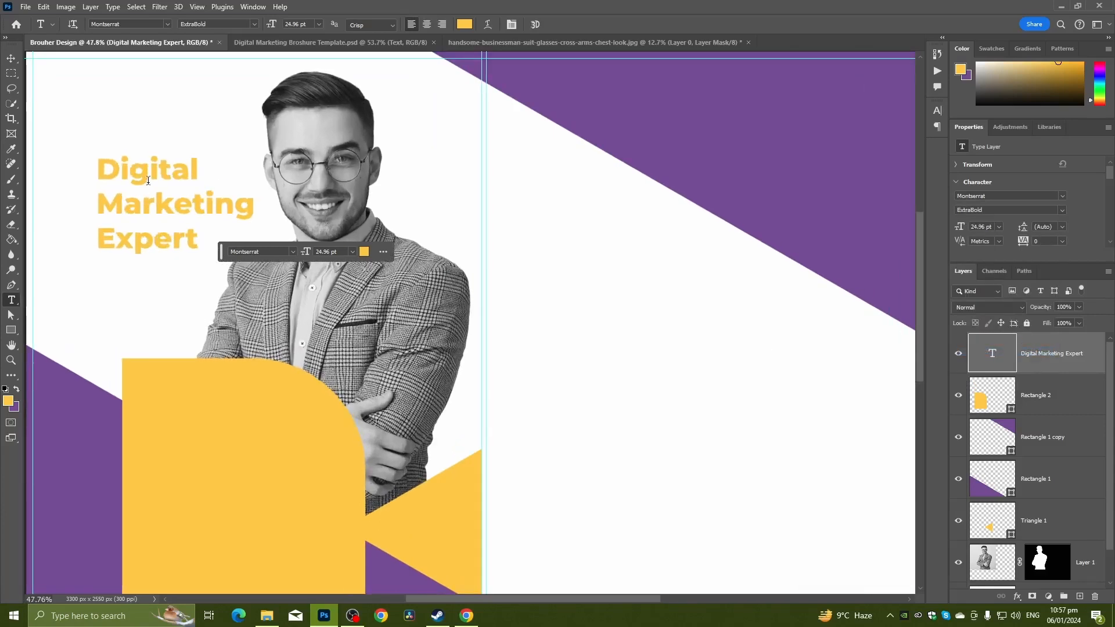
pyautogui.click(147, 170)
pyautogui.doubleClick(149, 170)
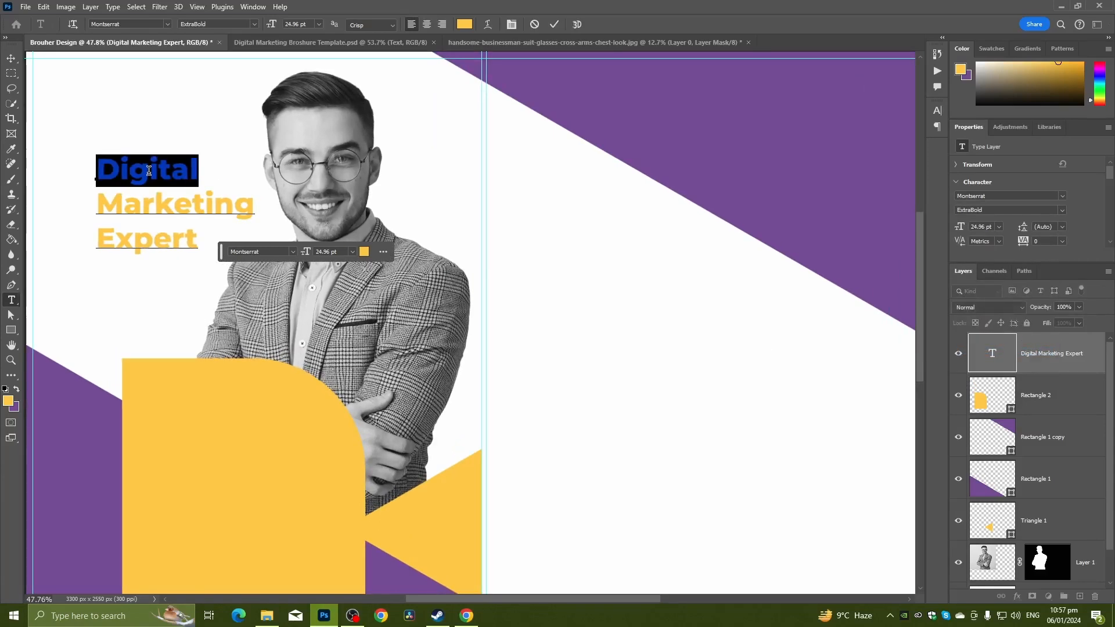
pyautogui.click(12, 60)
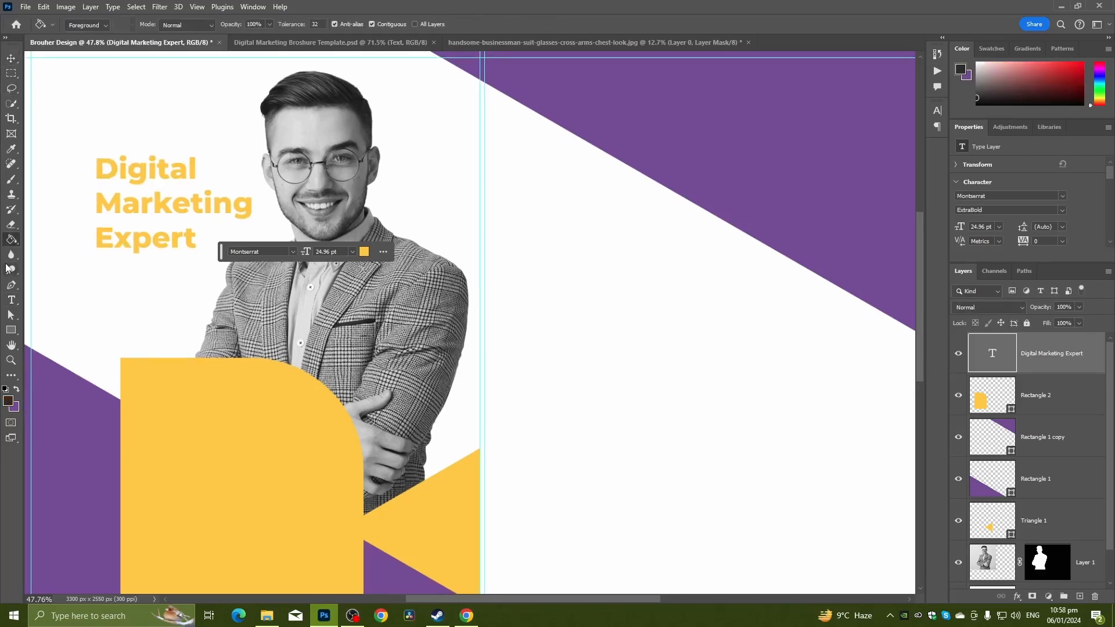
pyautogui.click(12, 303)
pyautogui.doubleClick(142, 172)
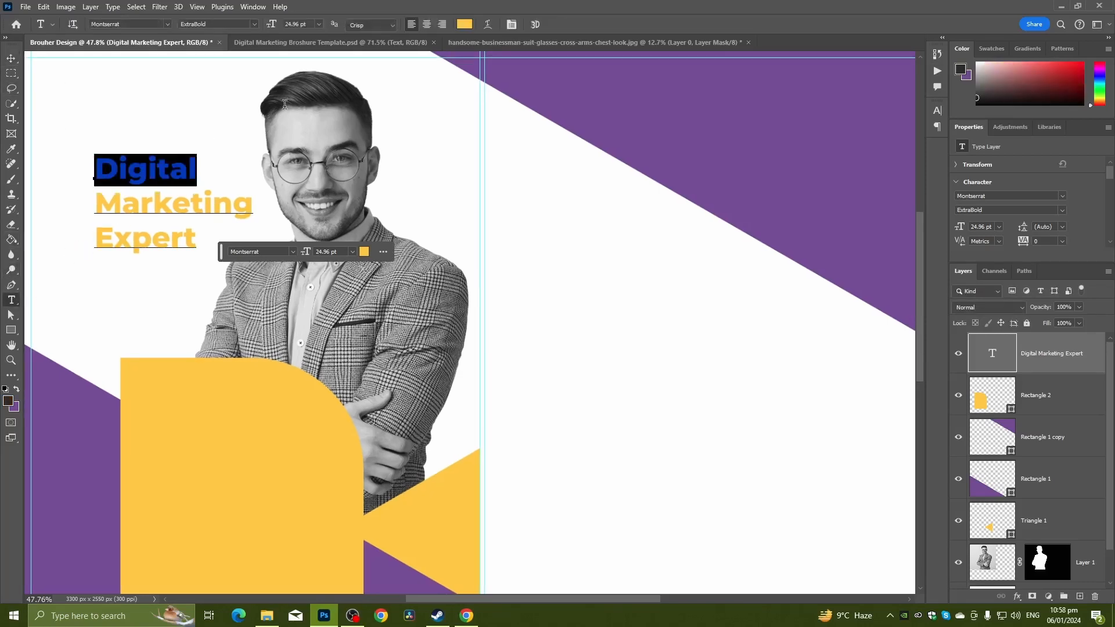
pyautogui.click(465, 24)
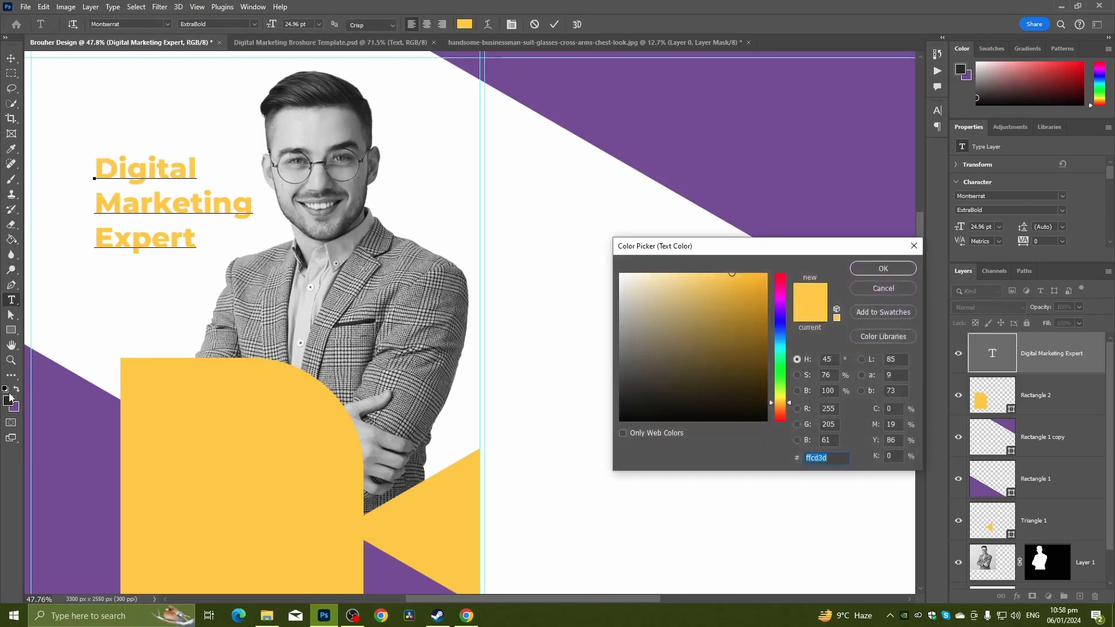
pyautogui.click(10, 398)
pyautogui.click(874, 269)
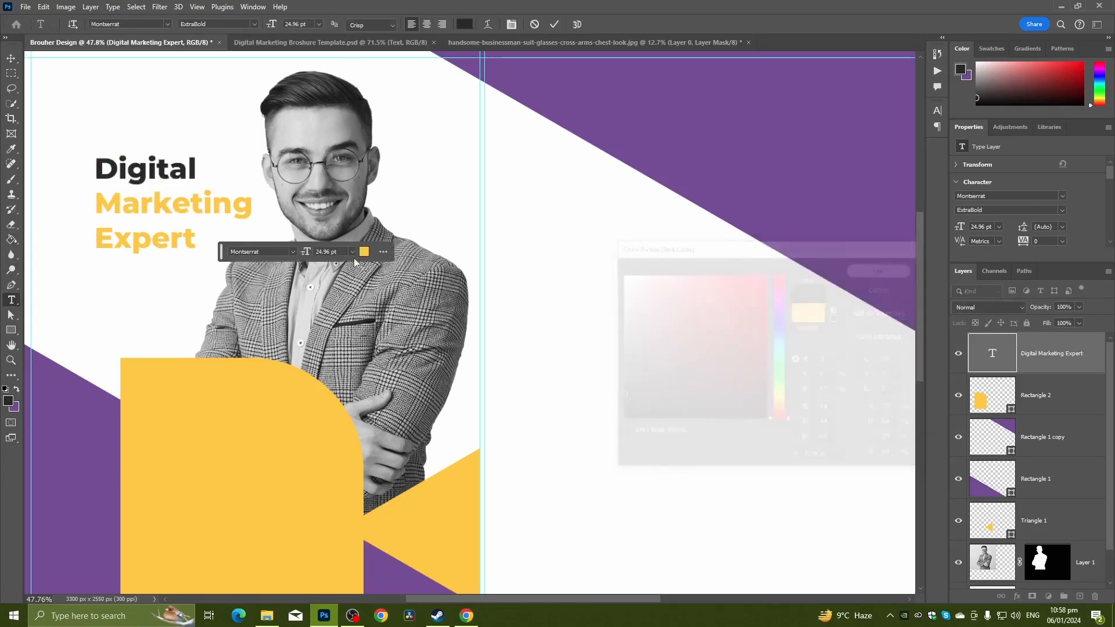
# Recolor the word "Marketing" in the heading to the brochure's purple, 7d529e, and finish editing the text
pyautogui.doubleClick(152, 204)
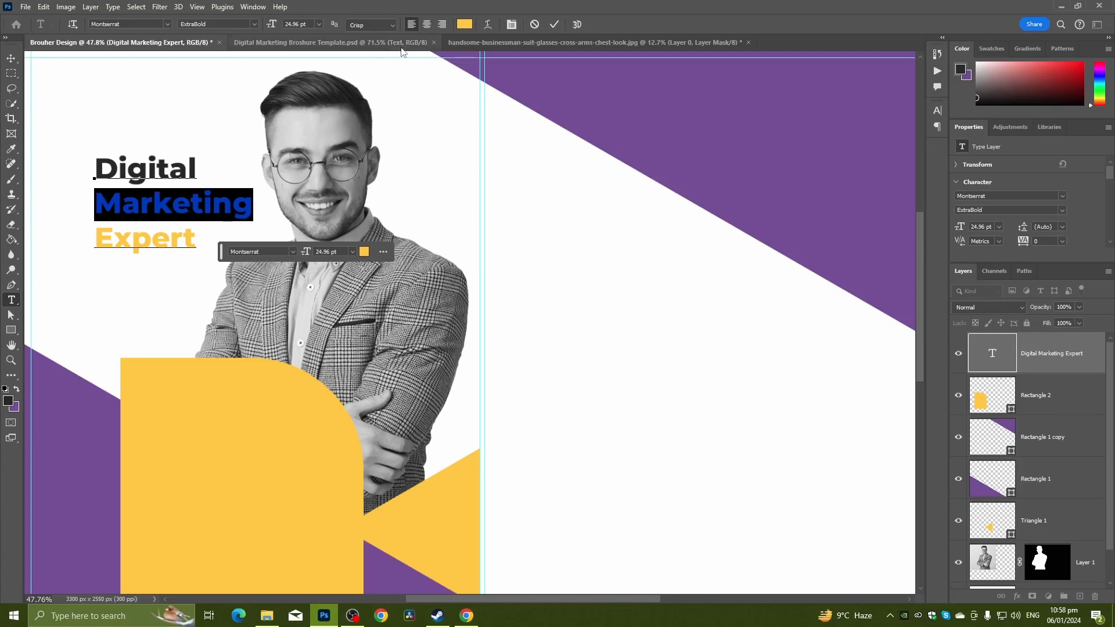
pyautogui.click(464, 24)
pyautogui.click(110, 411)
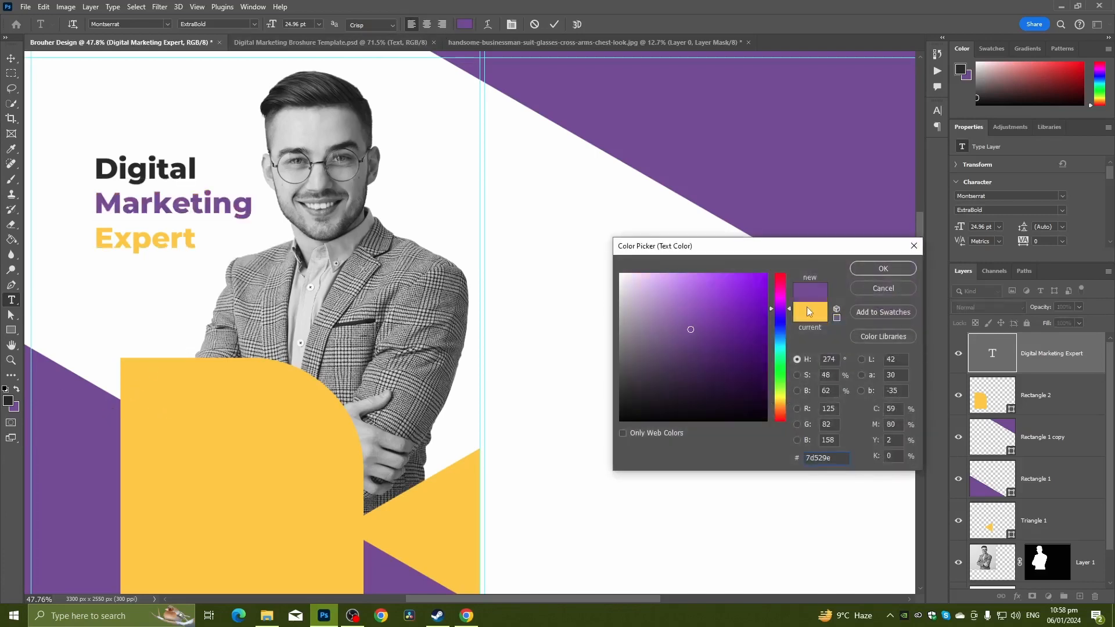
pyautogui.click(862, 267)
pyautogui.scroll(-3, 316, 261)
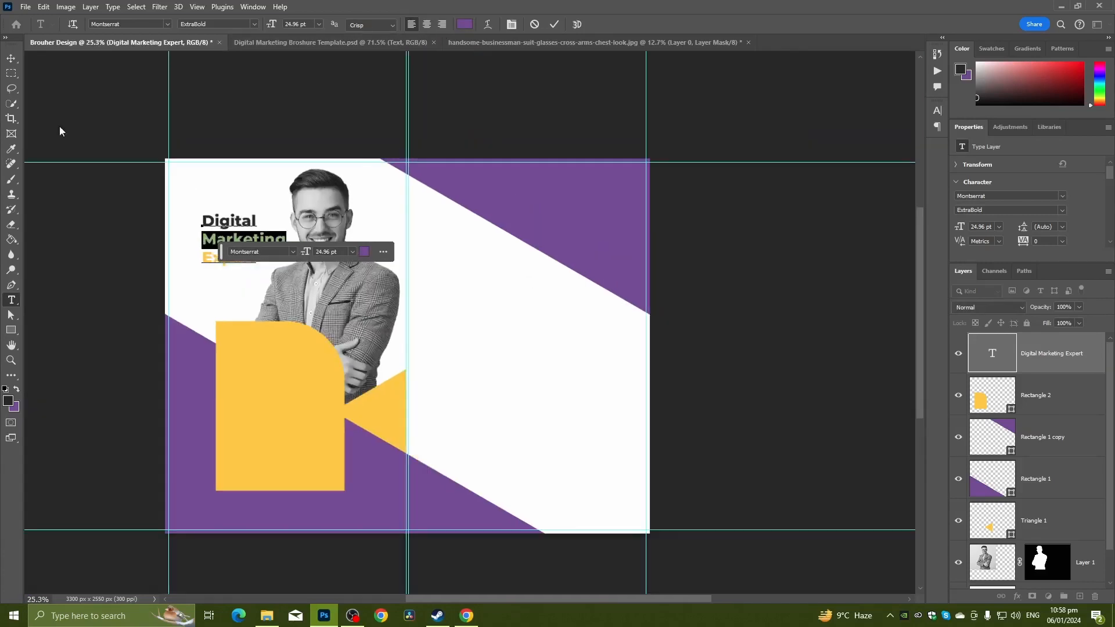
pyautogui.click(11, 59)
# Enlarge the heading to about 131% (32.77 pt) and position it between the page's outer guide and the man's face
pyautogui.scroll(2, 185, 198)
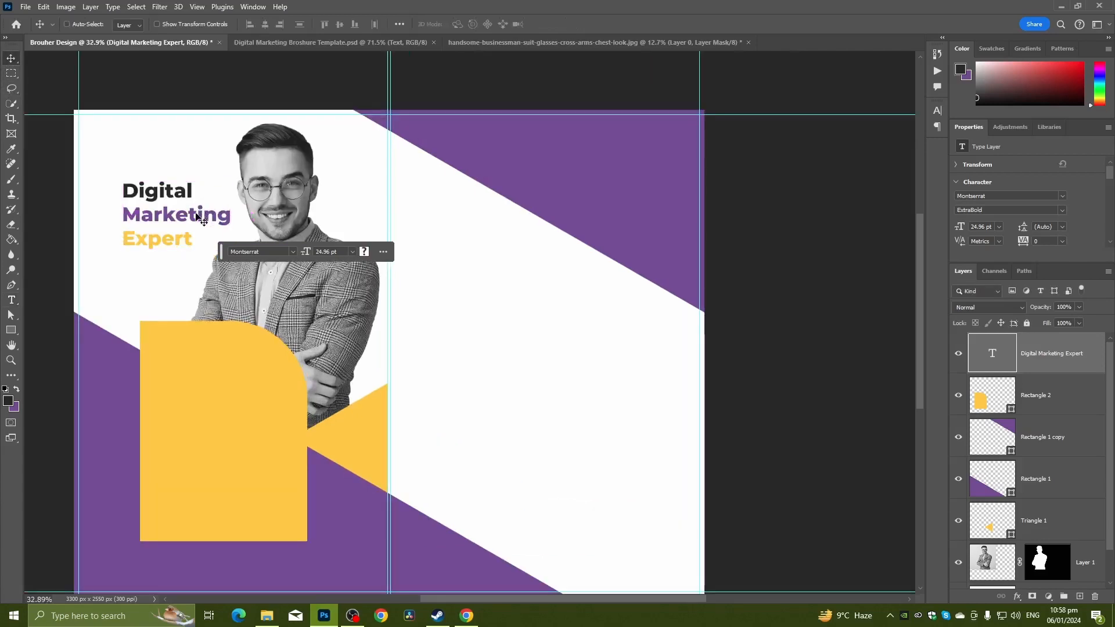
pyautogui.hotkey('ctrl', 't')
pyautogui.moveTo(118, 226)
pyautogui.mouseDown()
pyautogui.moveTo(92, 226)
pyautogui.moveTo(131, 218)
pyautogui.mouseUp()
pyautogui.moveTo(156, 175); pyautogui.dragTo(156, 172)
pyautogui.press('Return')
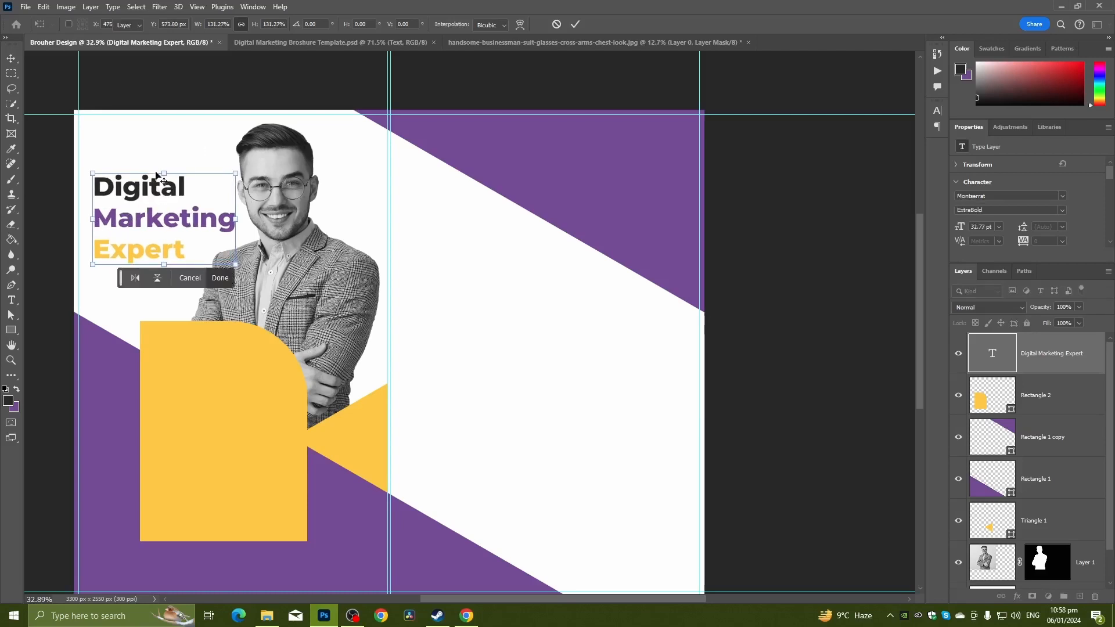
pyautogui.hotkey('ctrl', '0')
pyautogui.scroll(2, 91, 170)
pyautogui.scroll(2, 91, 170)
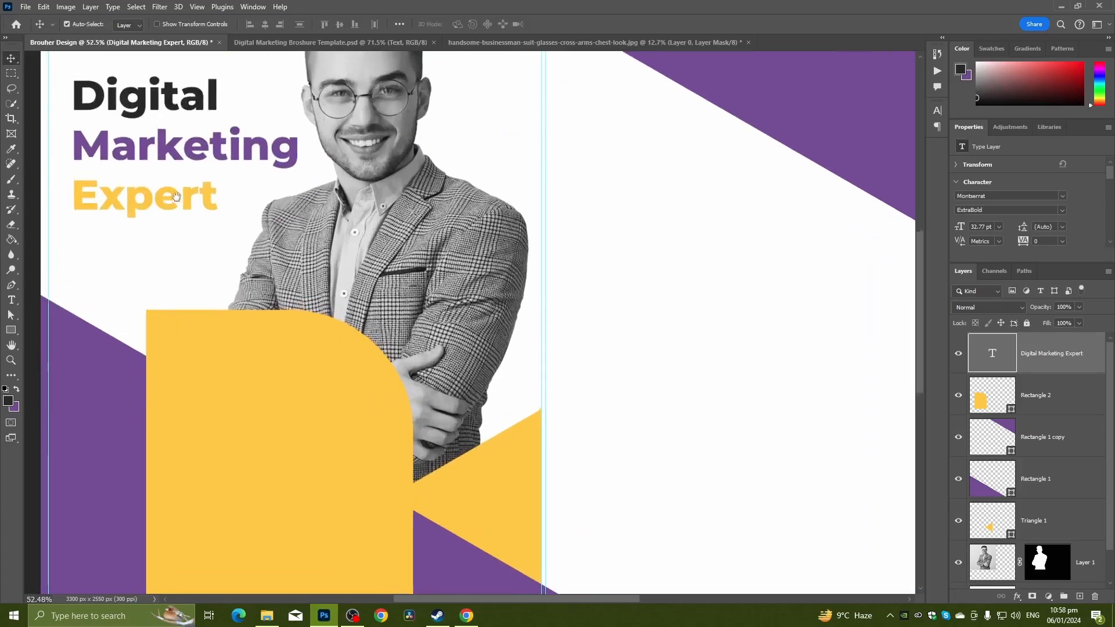
pyautogui.moveTo(170, 175); pyautogui.dragTo(244, 340)
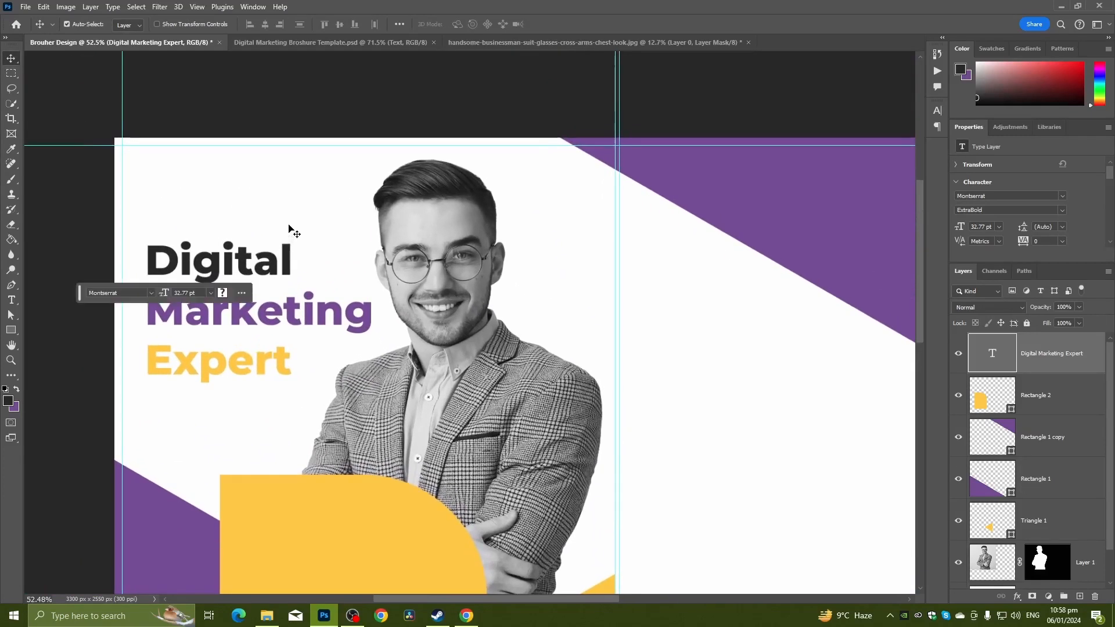
pyautogui.moveTo(290, 231); pyautogui.dragTo(233, 251)
pyautogui.scroll(-2, 150, 143)
pyautogui.scroll(2, 217, 251)
pyautogui.scroll(1, 218, 251)
pyautogui.scroll(1, 249, 262)
pyautogui.click(242, 292)
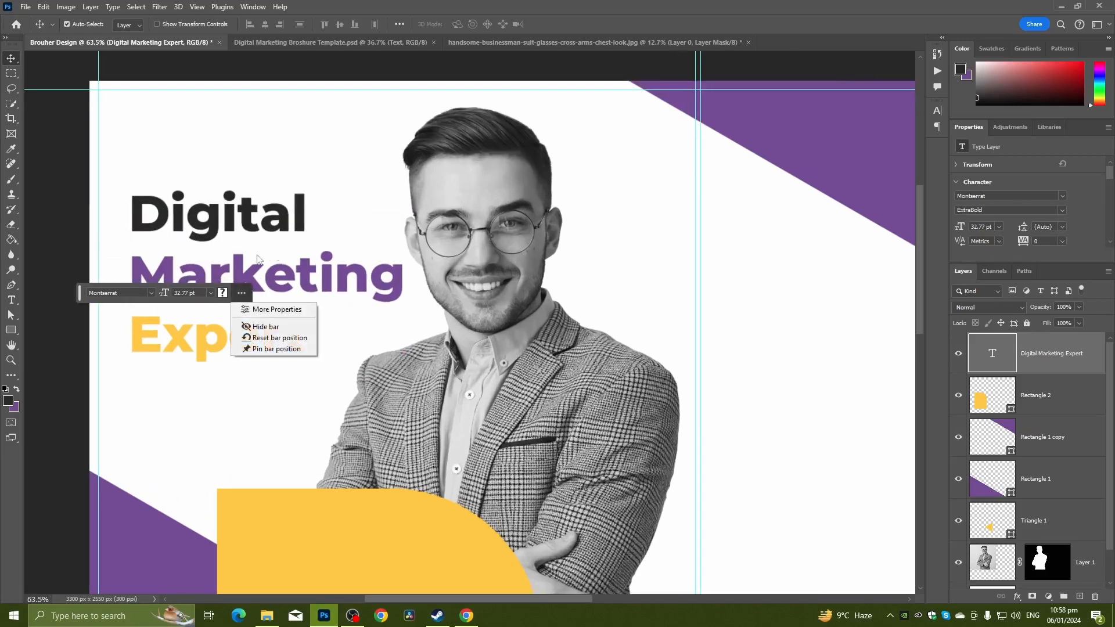
pyautogui.click(58, 217)
pyautogui.scroll(-2, 77, 233)
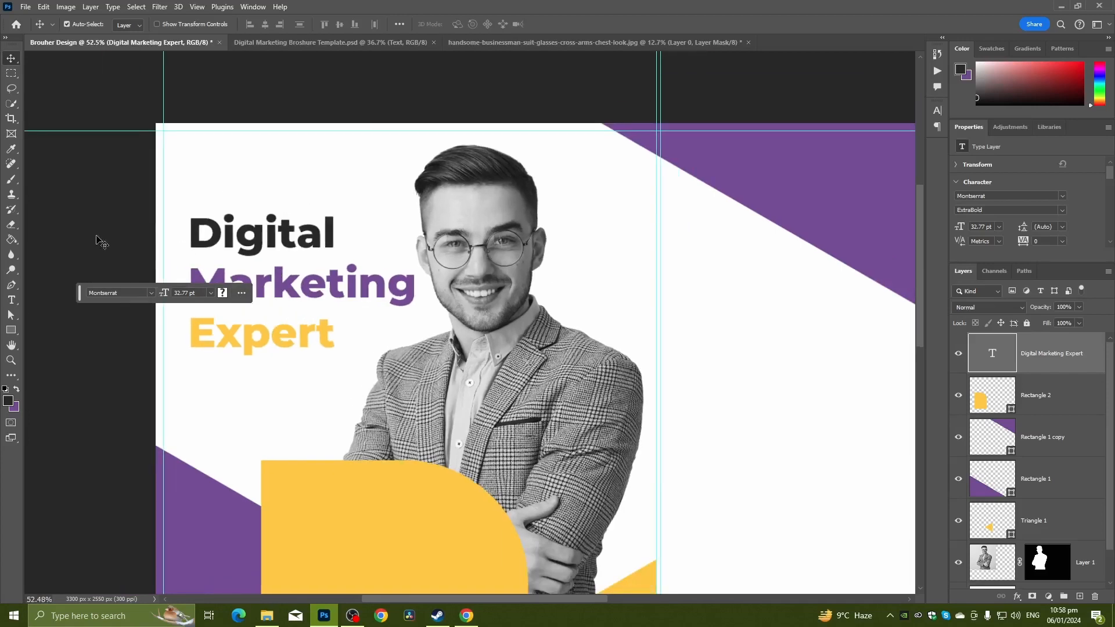
pyautogui.moveTo(196, 248); pyautogui.dragTo(183, 182)
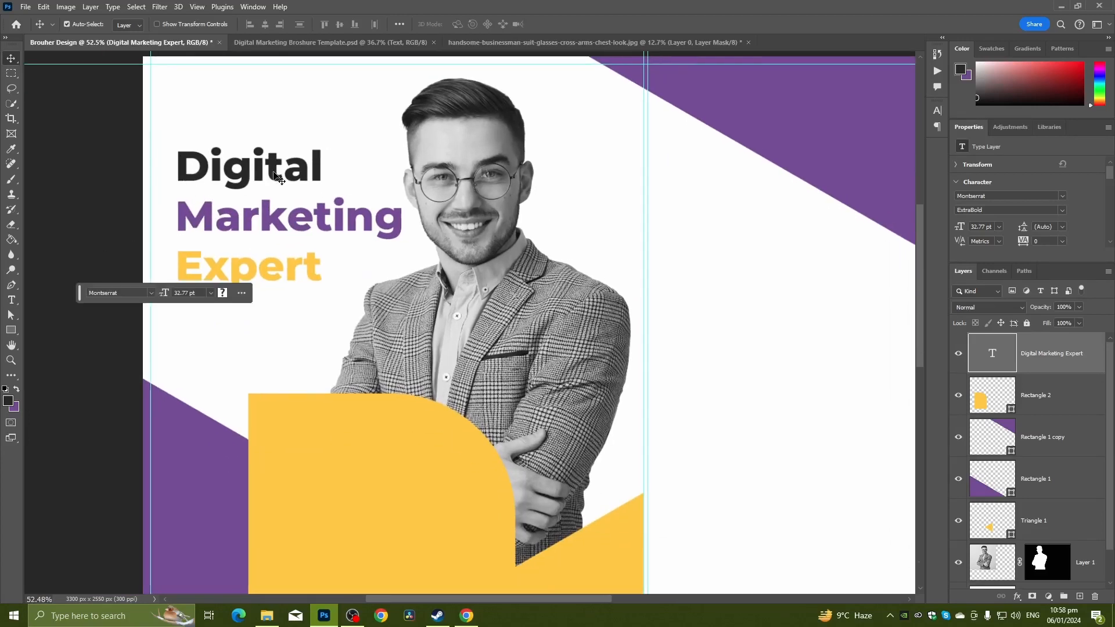
# Widen the yellow rounded rectangle to about 107% (940 px) by extending its left side, and shift it slightly downward
pyautogui.scroll(-2, 277, 177)
pyautogui.click(286, 349)
pyautogui.hotkey('ctrl', 't')
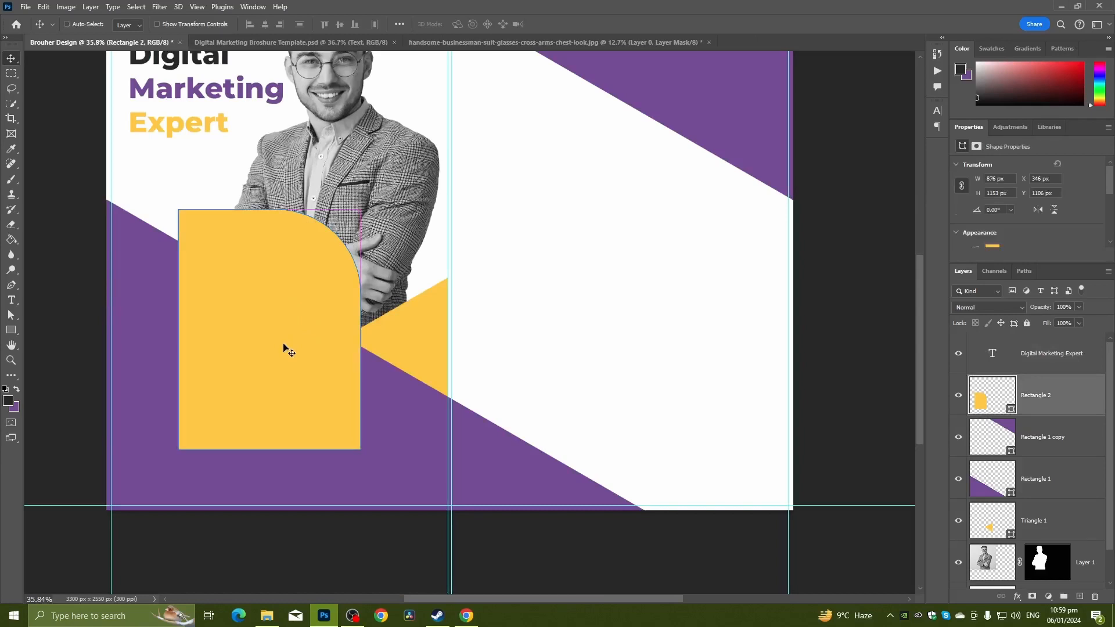
pyautogui.moveTo(179, 334); pyautogui.dragTo(166, 335)
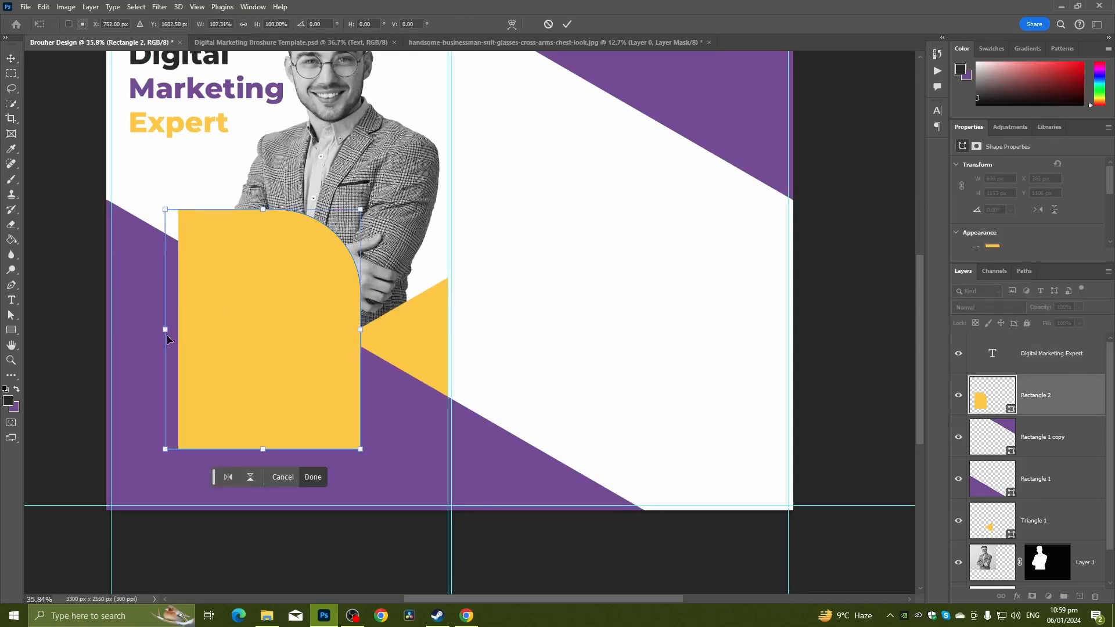
pyautogui.moveTo(331, 371)
pyautogui.mouseDown()
pyautogui.moveTo(304, 373)
pyautogui.moveTo(334, 377)
pyautogui.mouseUp()
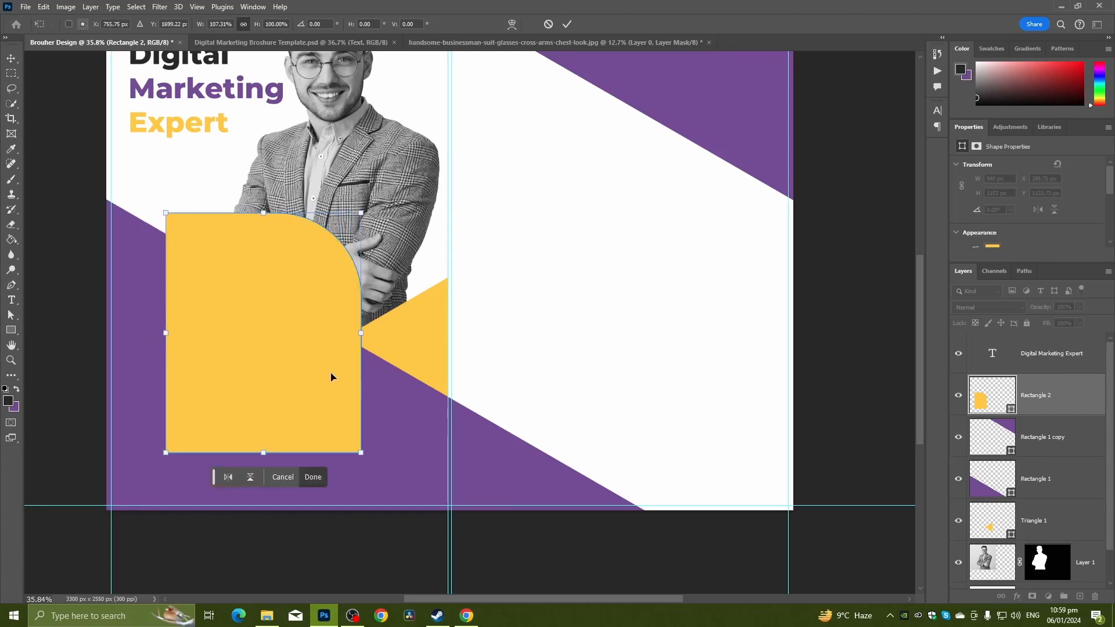
pyautogui.press('Return')
pyautogui.click(87, 335)
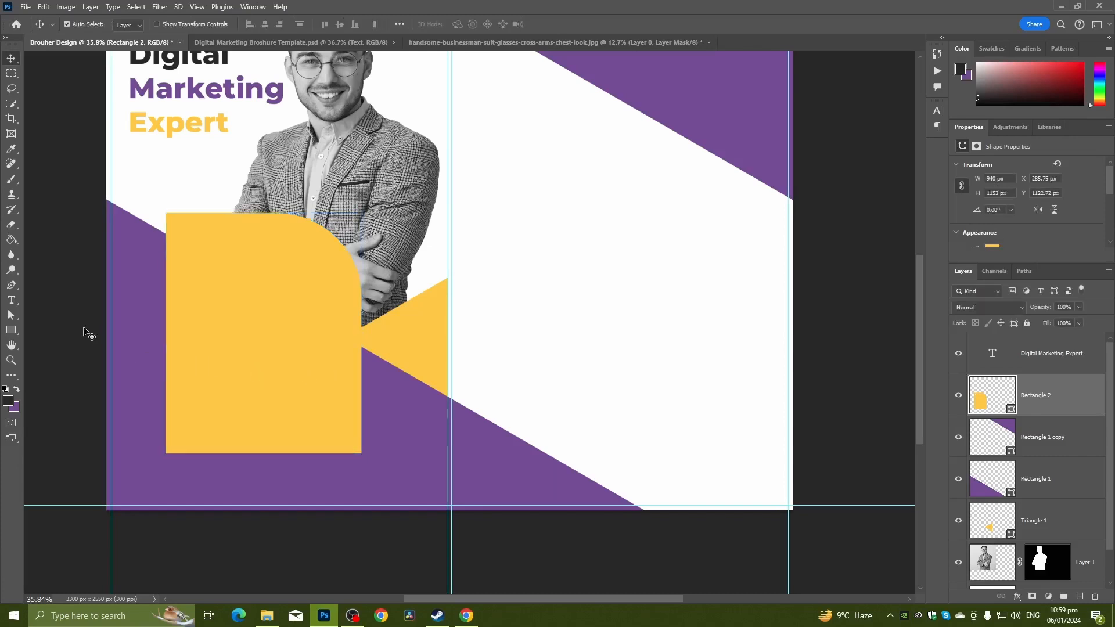
# Move the yellow rounded rectangle up to a Y position of about 1079 px and deselect it
pyautogui.scroll(1, 95, 274)
pyautogui.moveTo(242, 241); pyautogui.dragTo(261, 256)
pyautogui.scroll(-1, 95, 256)
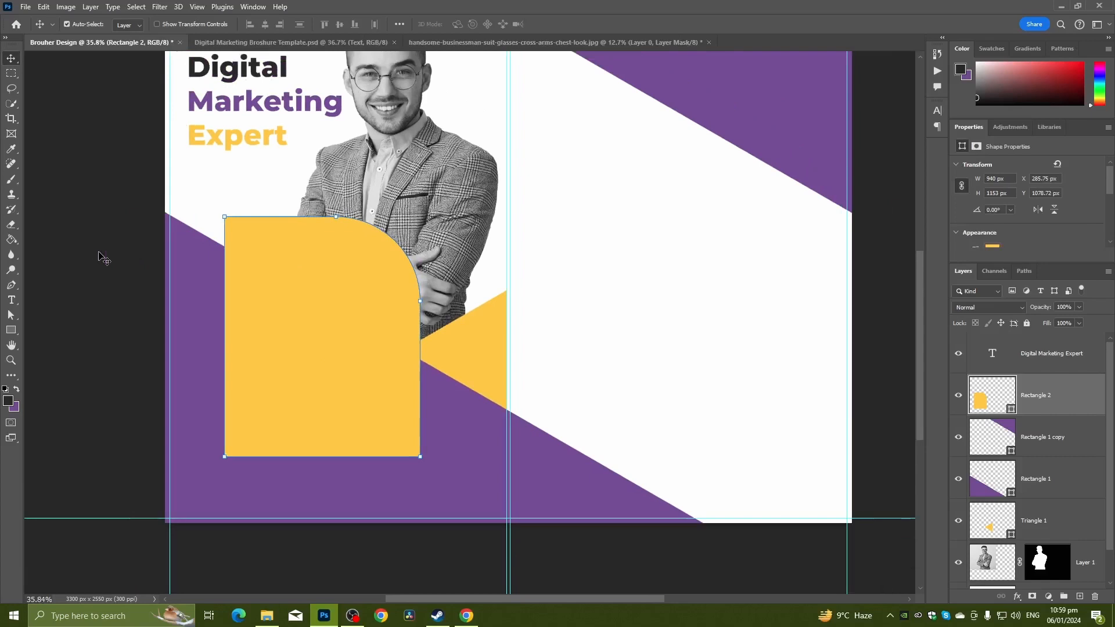
pyautogui.click(103, 259)
pyautogui.scroll(2, 134, 244)
pyautogui.moveTo(209, 207); pyautogui.dragTo(254, 306)
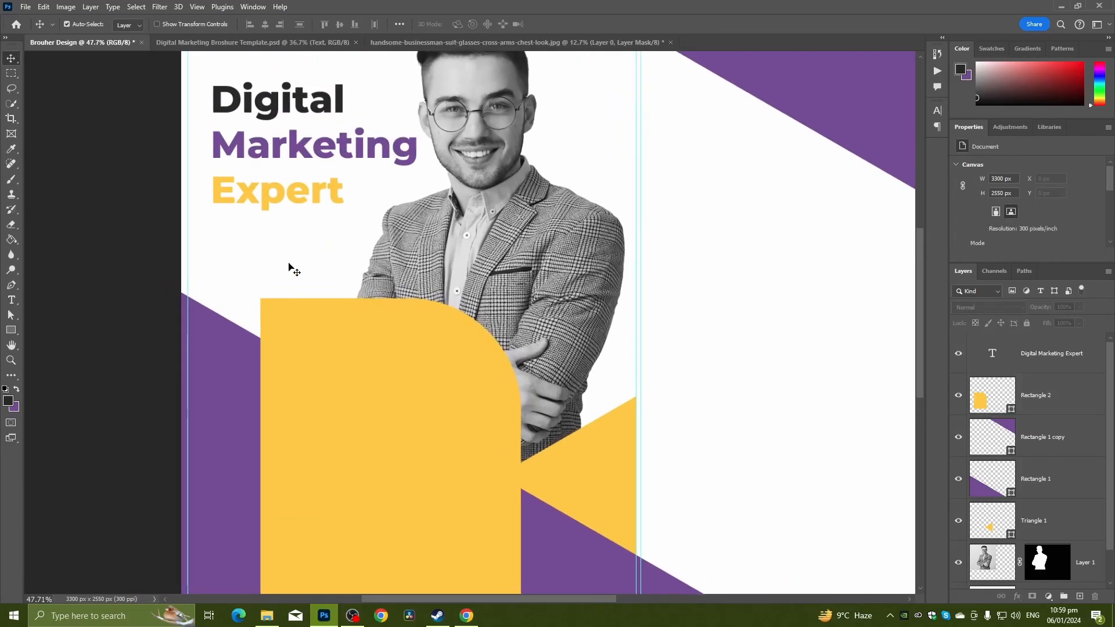
pyautogui.scroll(-2, 295, 270)
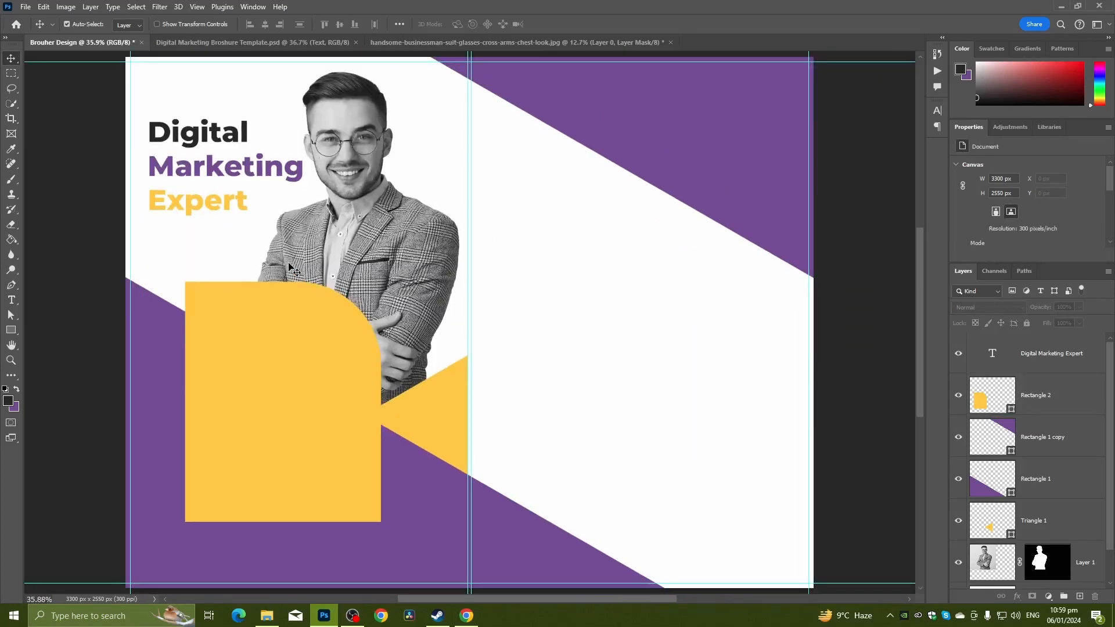
# Draw a near-black rectangle about 428 × 142 px below the heading and fully round its corners into a pill shape
pyautogui.scroll(3, 175, 227)
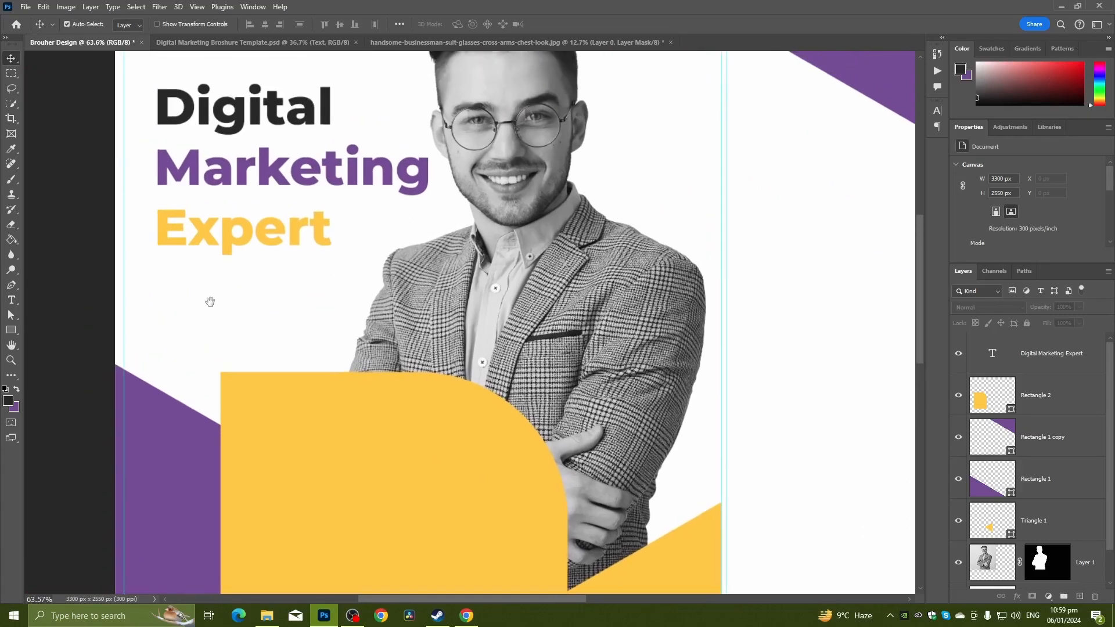
pyautogui.click(12, 332)
pyautogui.click(56, 329)
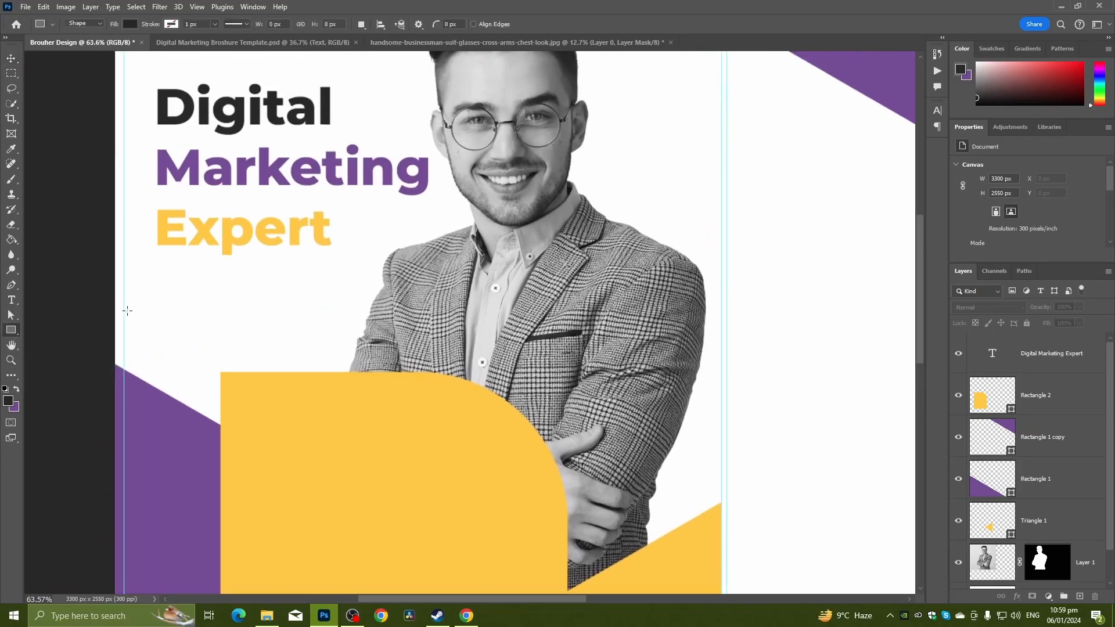
pyautogui.moveTo(167, 284); pyautogui.dragTo(324, 337)
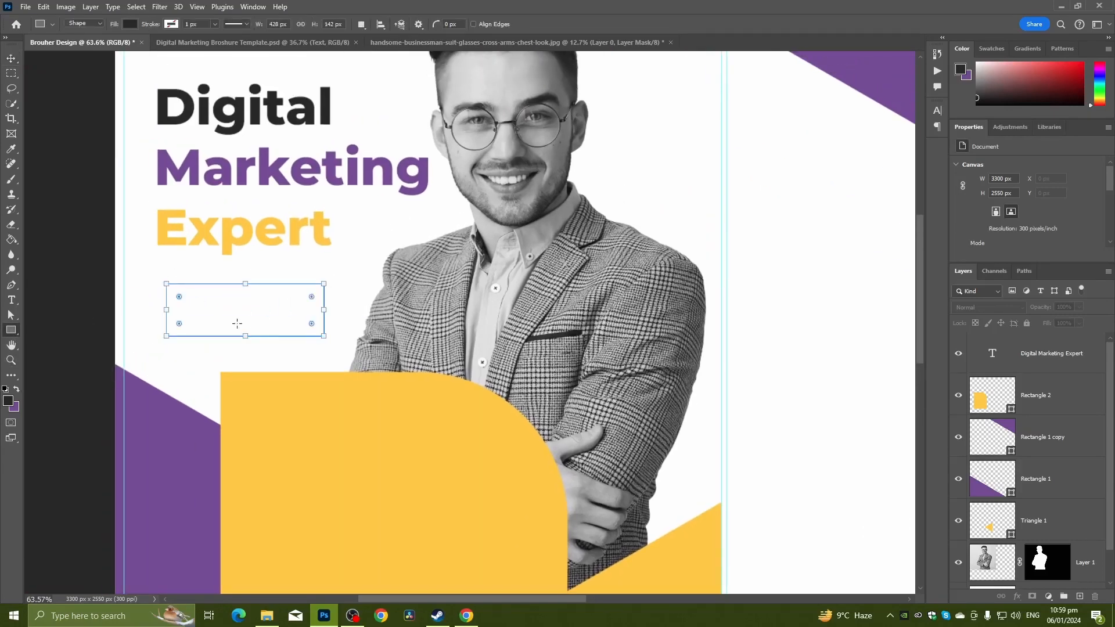
pyautogui.moveTo(181, 303); pyautogui.dragTo(200, 317)
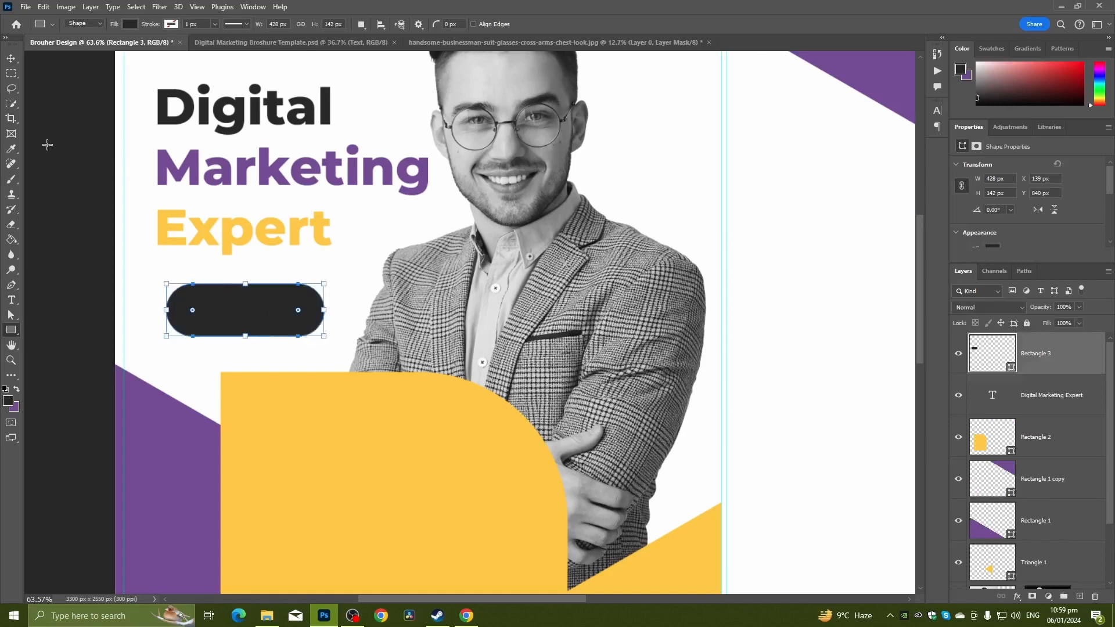
pyautogui.click(17, 61)
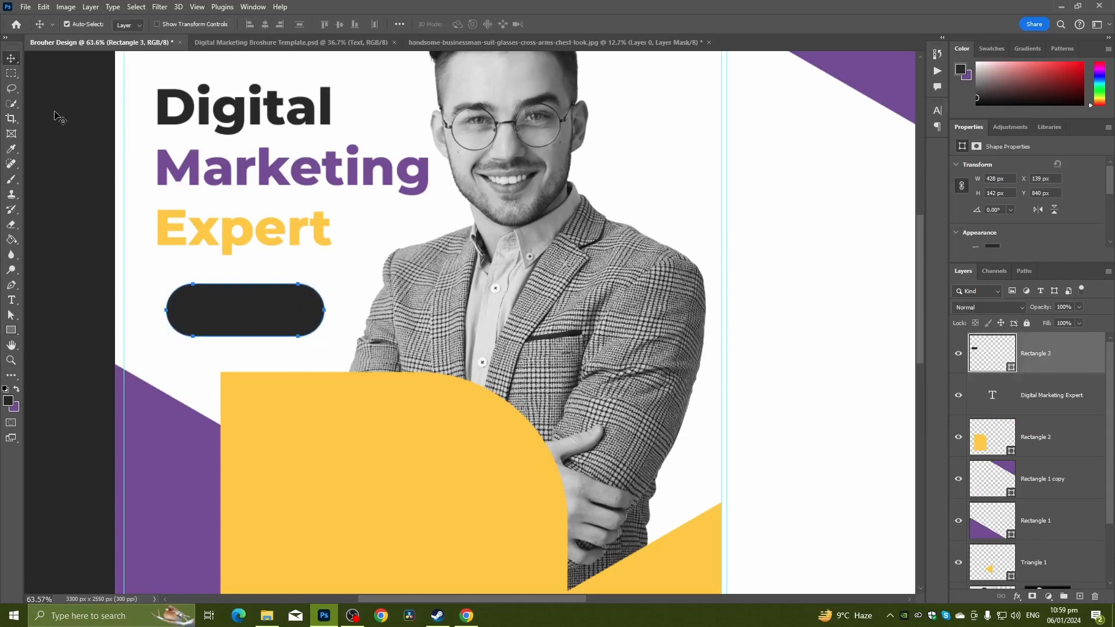
# Recolor the pill shape below the heading with the brochure's purple, 7d529e
pyautogui.hscroll(3, 130, 223)
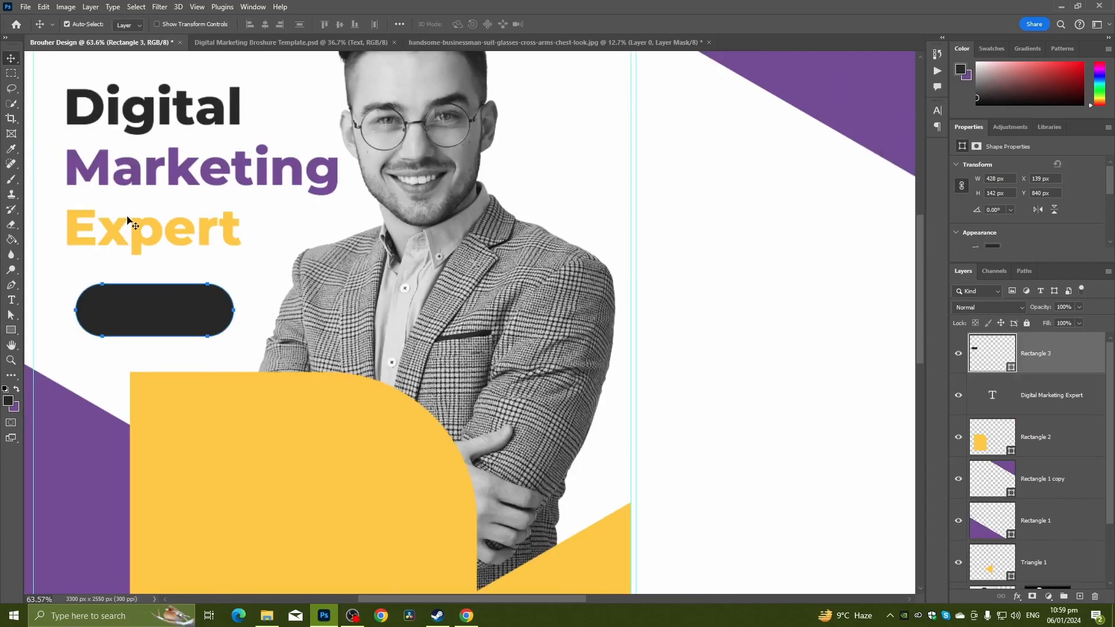
pyautogui.doubleClick(981, 364)
pyautogui.click(80, 452)
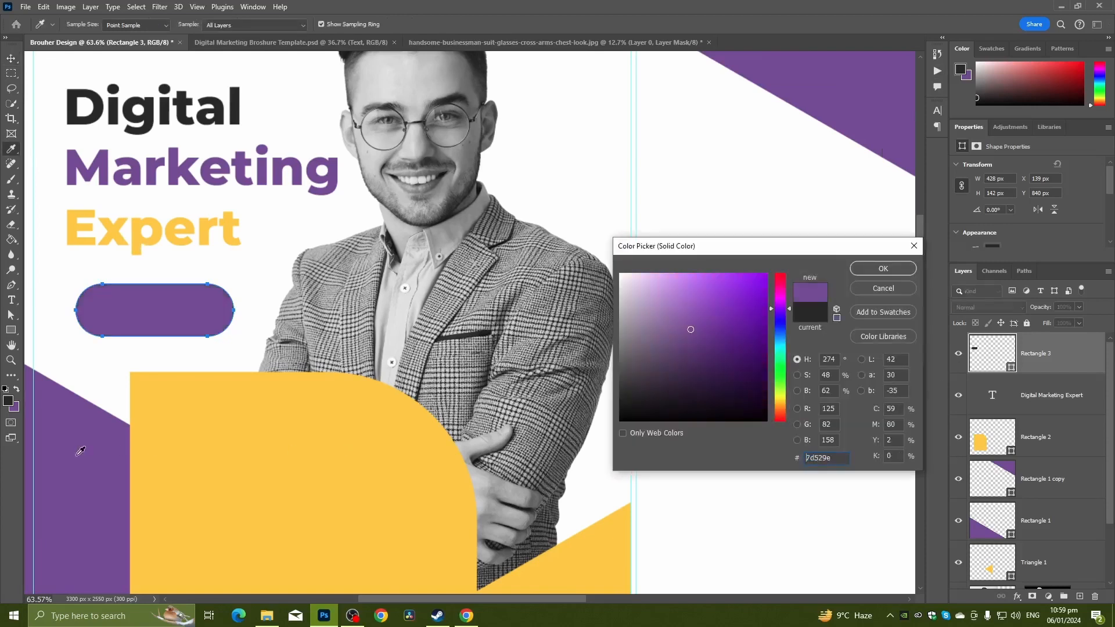
pyautogui.click(894, 270)
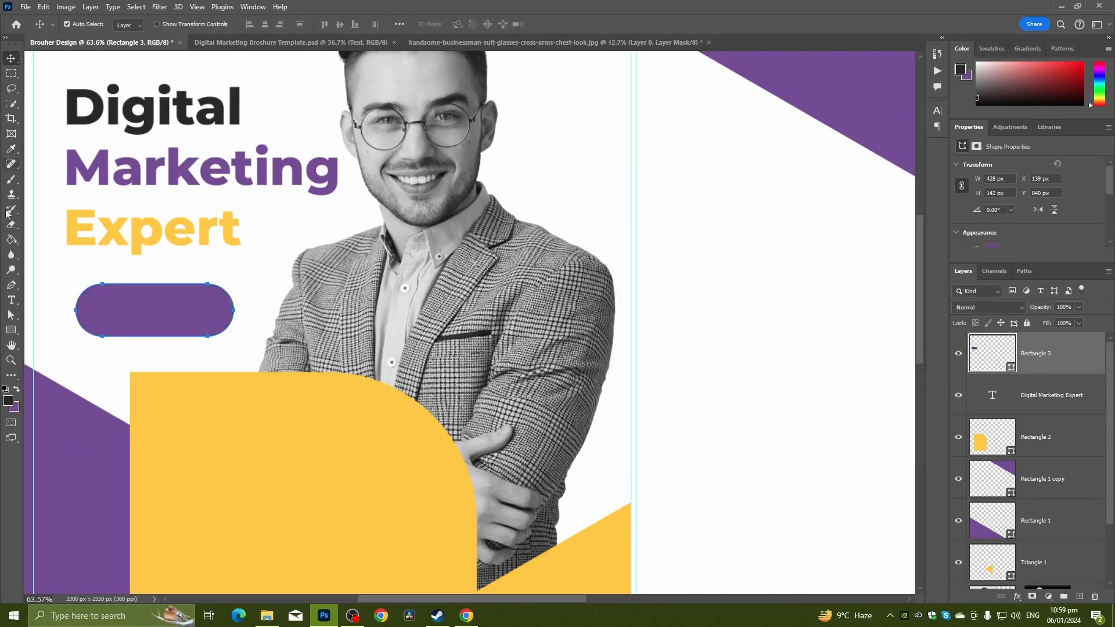
# Add the text "JOIN NOW" in Montserrat ExtraBold beside the purple pill shape
pyautogui.click(11, 300)
pyautogui.click(250, 275)
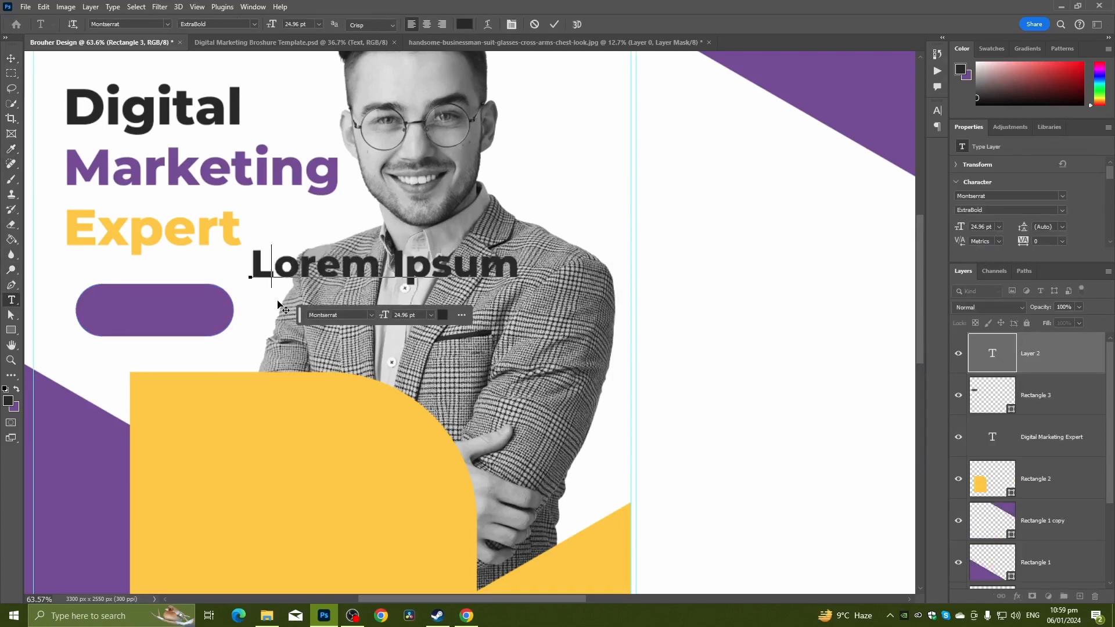
pyautogui.write('JOIN NOW')
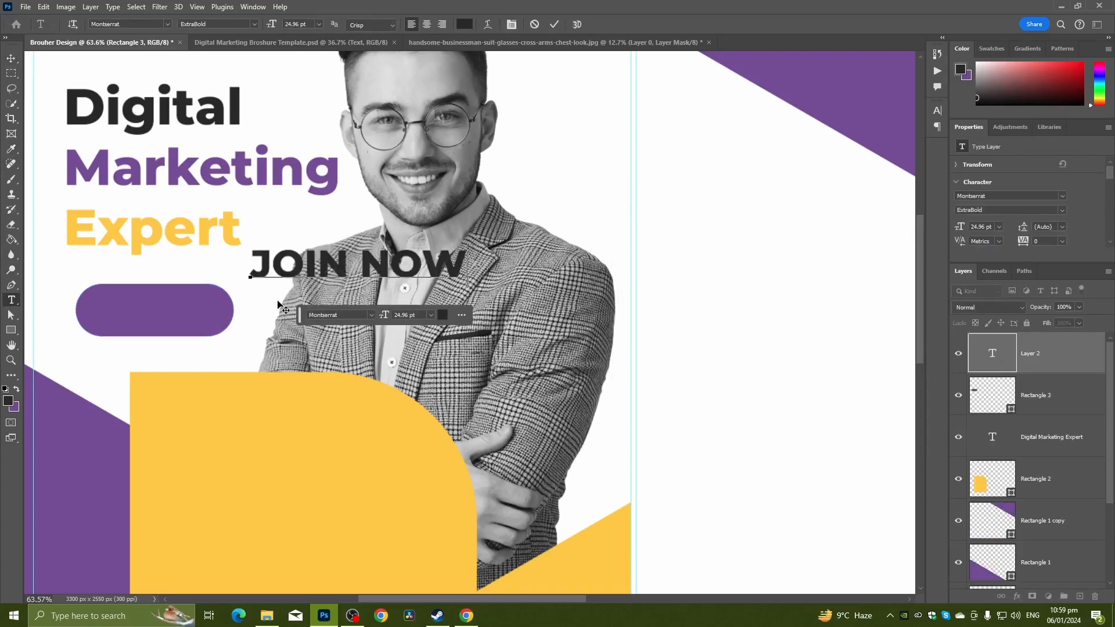
pyautogui.write('A')
pyautogui.press('BackSpace')
# Set the whole "JOIN NOW" text to white, ffffff, and finish editing it
pyautogui.hotkey('ctrl', 'a')
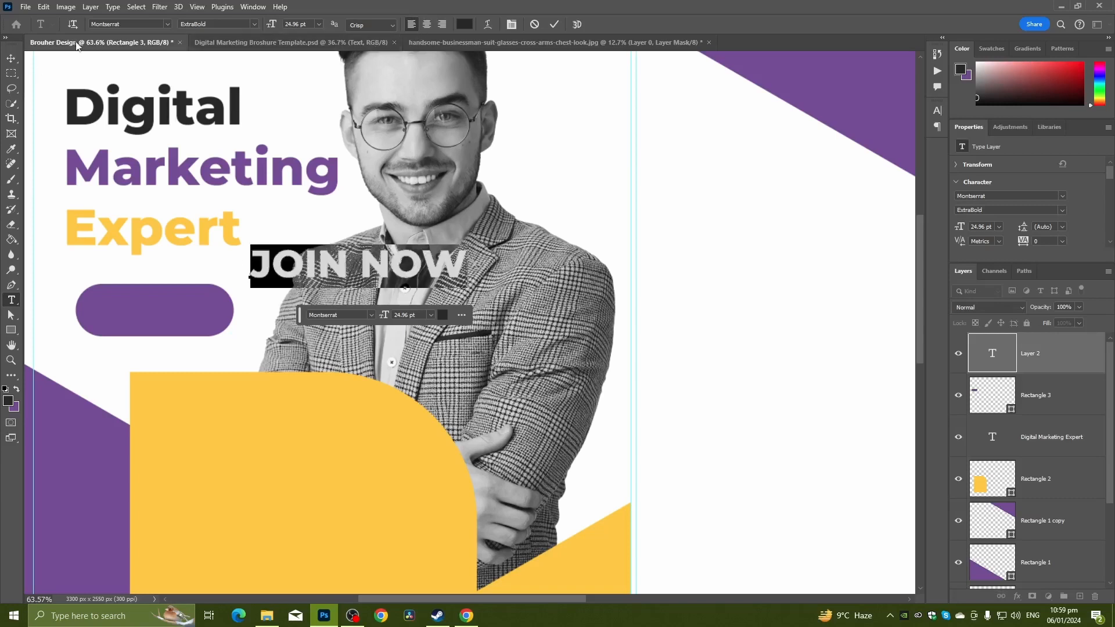
pyautogui.click(471, 28)
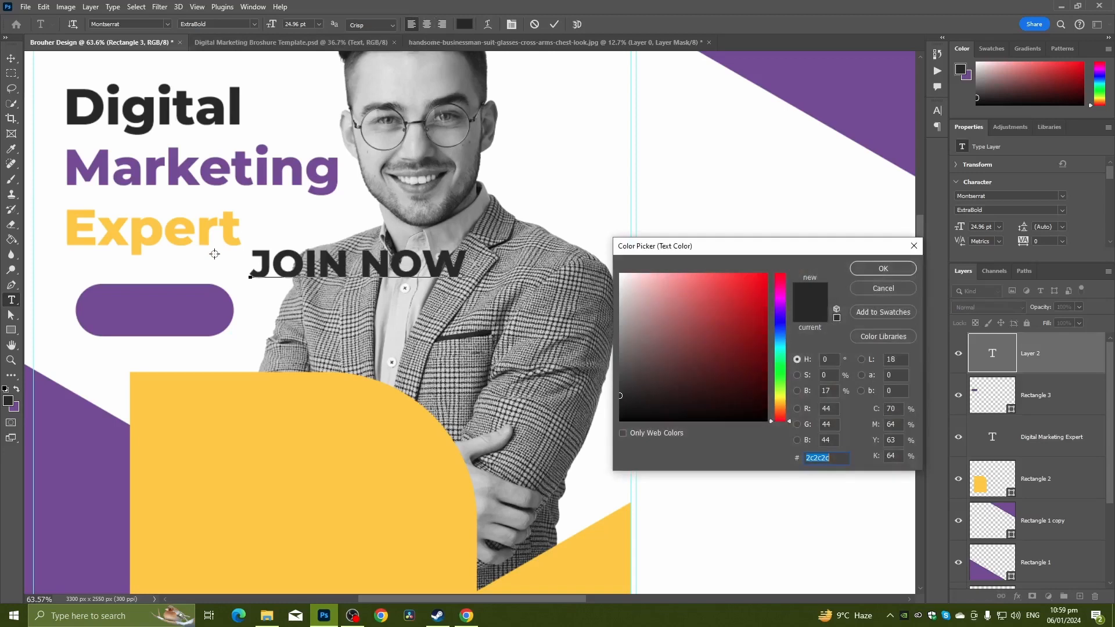
pyautogui.write('ffffff')
pyautogui.click(865, 270)
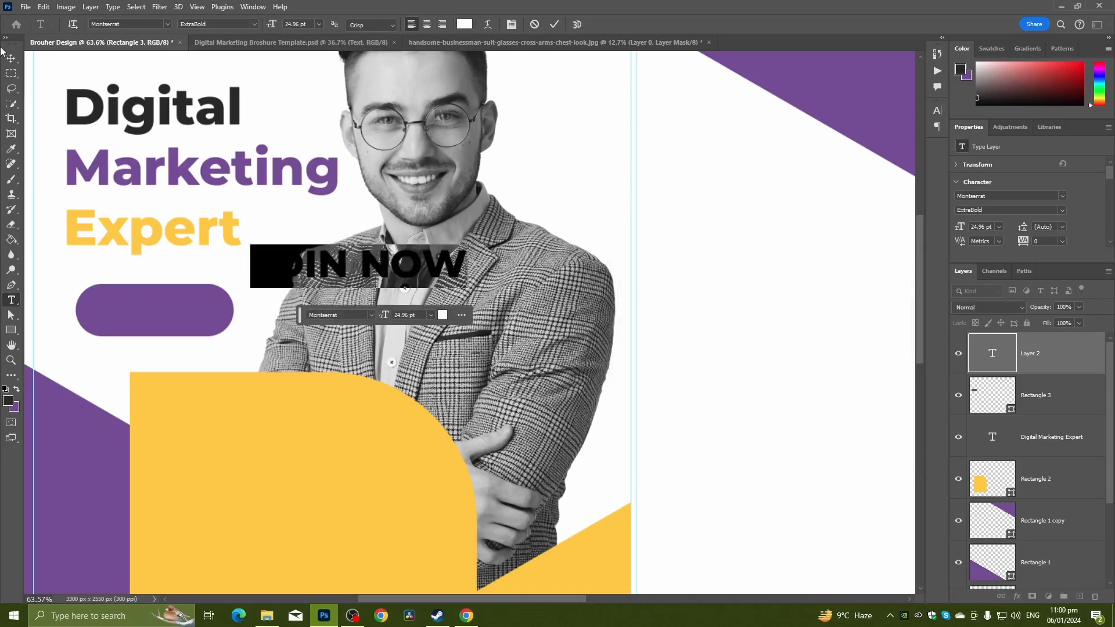
pyautogui.click(6, 60)
# Scale the "JOIN NOW" text to 50% (12.48 pt) and place it inside the purple pill shape
pyautogui.hotkey('ctrl', 't')
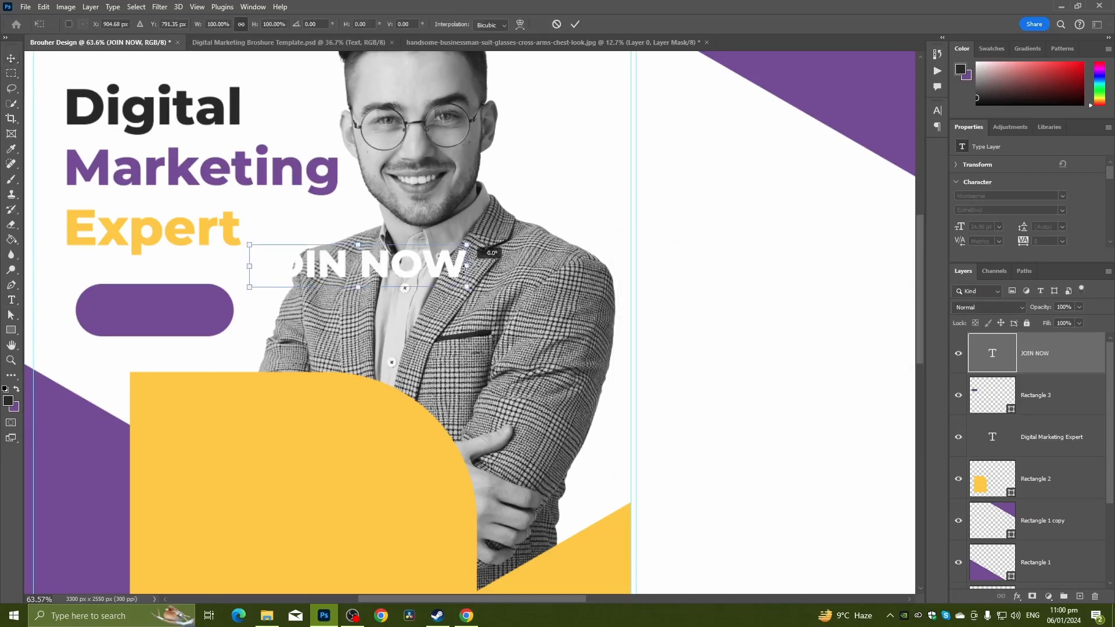
pyautogui.moveTo(422, 265); pyautogui.dragTo(260, 315)
pyautogui.hotkey('ctrl', 'z')
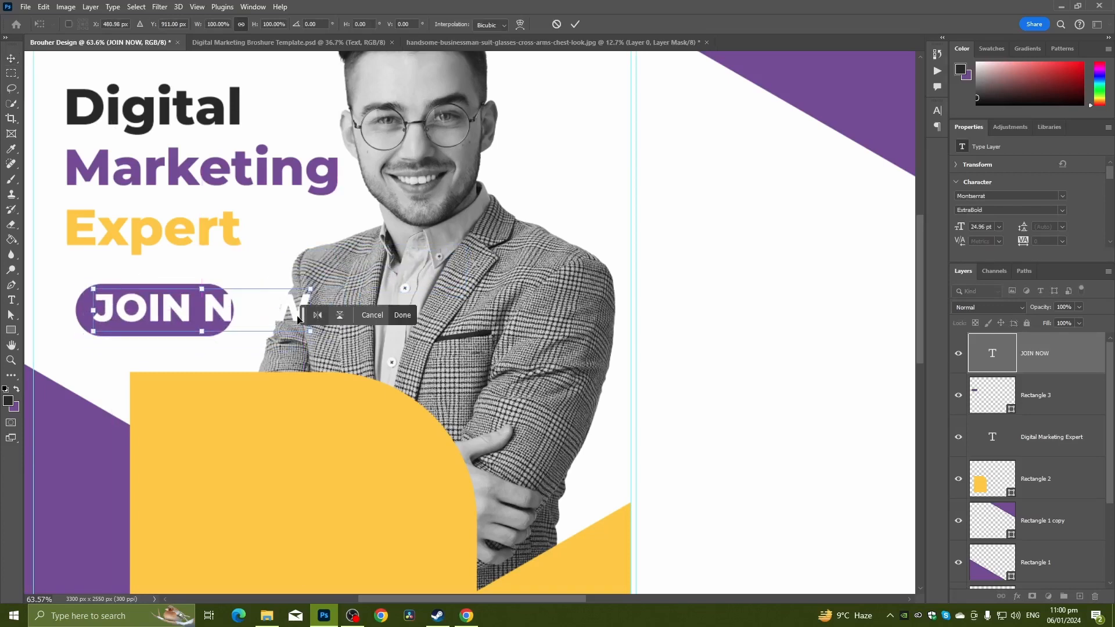
pyautogui.moveTo(206, 331); pyautogui.dragTo(203, 310)
pyautogui.moveTo(205, 300); pyautogui.dragTo(170, 314)
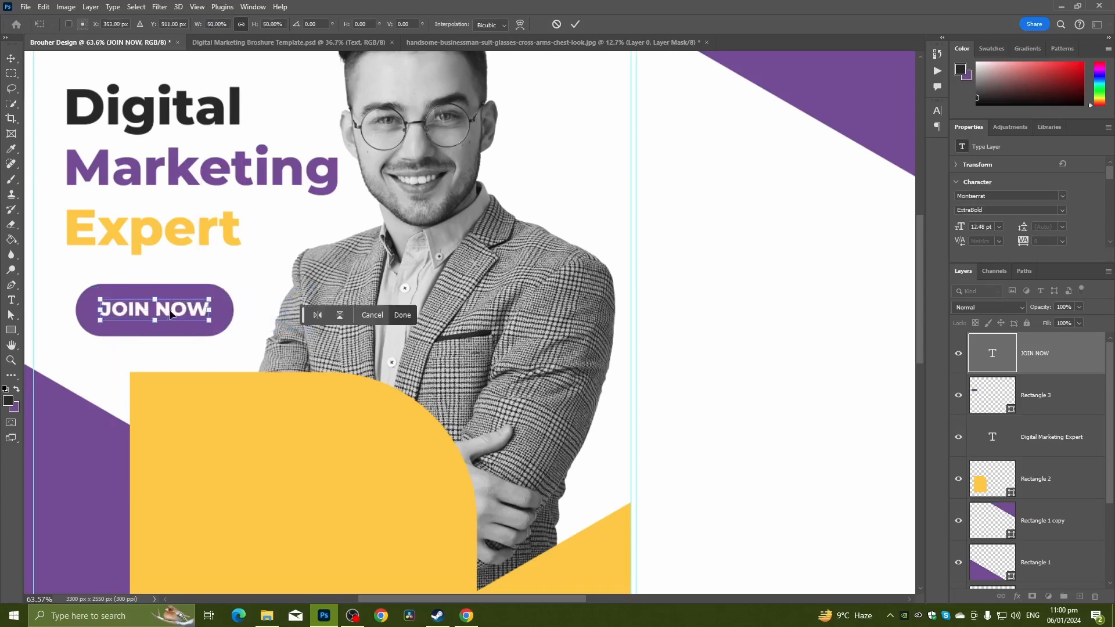
pyautogui.press('Return')
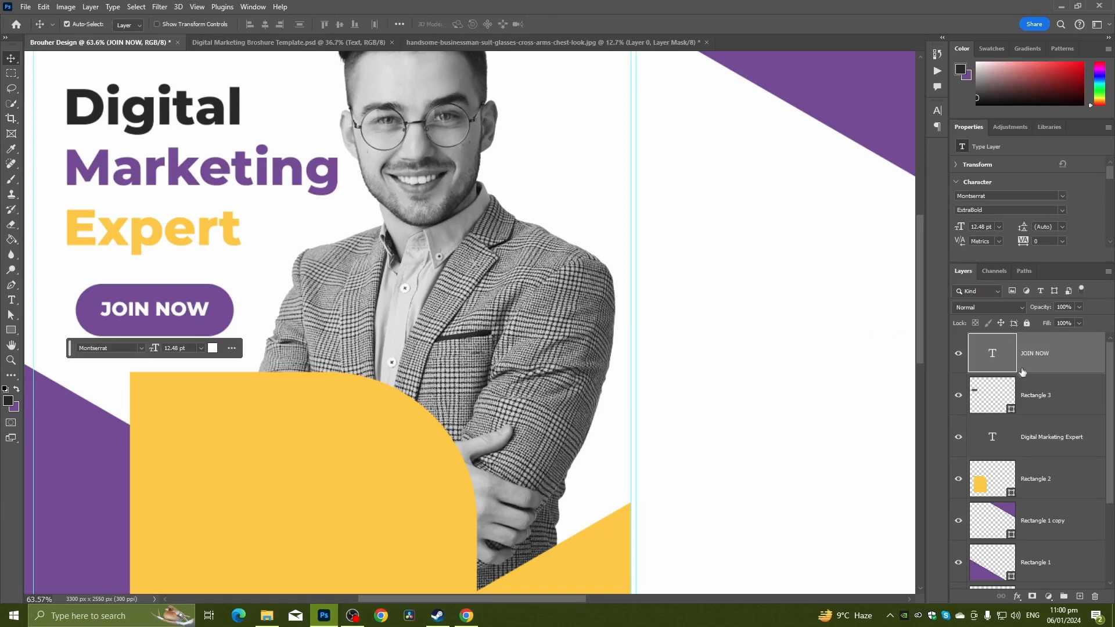
# Align the centers of the "JOIN NOW" text and the purple pill shape, and deselect both layers
pyautogui.keyDown('ctrl'); pyautogui.click(1028, 392); pyautogui.keyUp('ctrl')
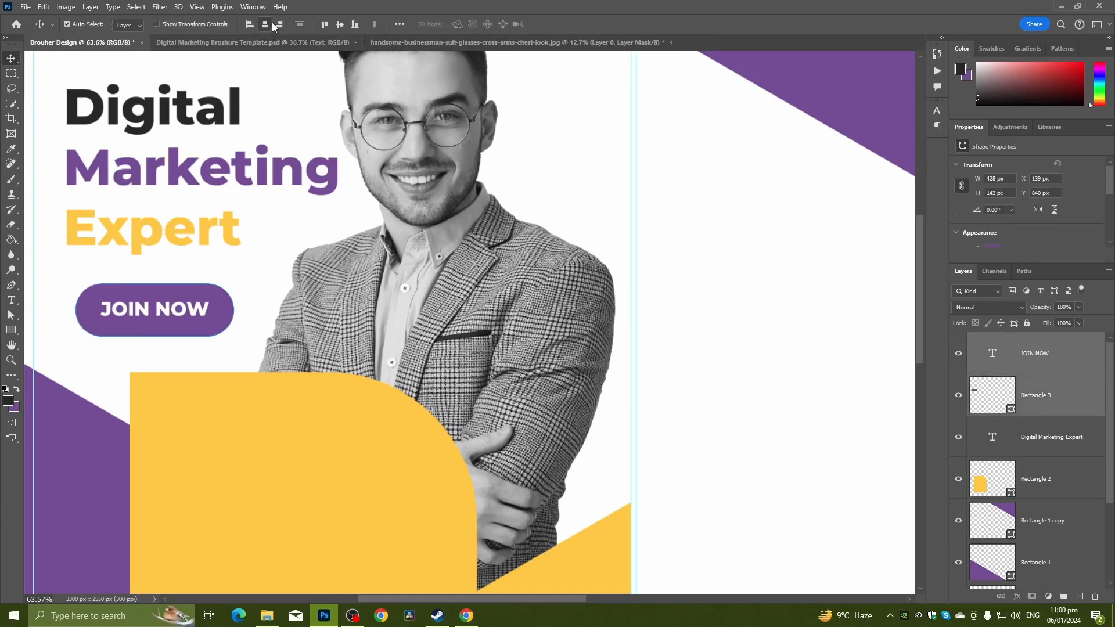
pyautogui.click(340, 26)
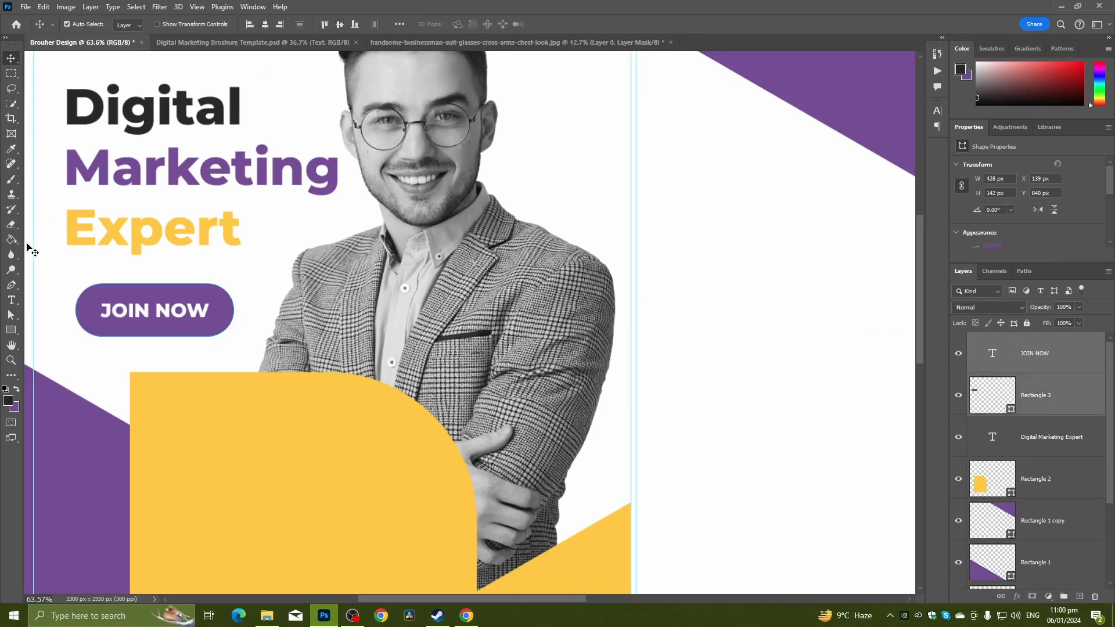
pyautogui.scroll(-2, 35, 251)
pyautogui.moveTo(42, 254); pyautogui.dragTo(165, 251)
pyautogui.click(81, 294)
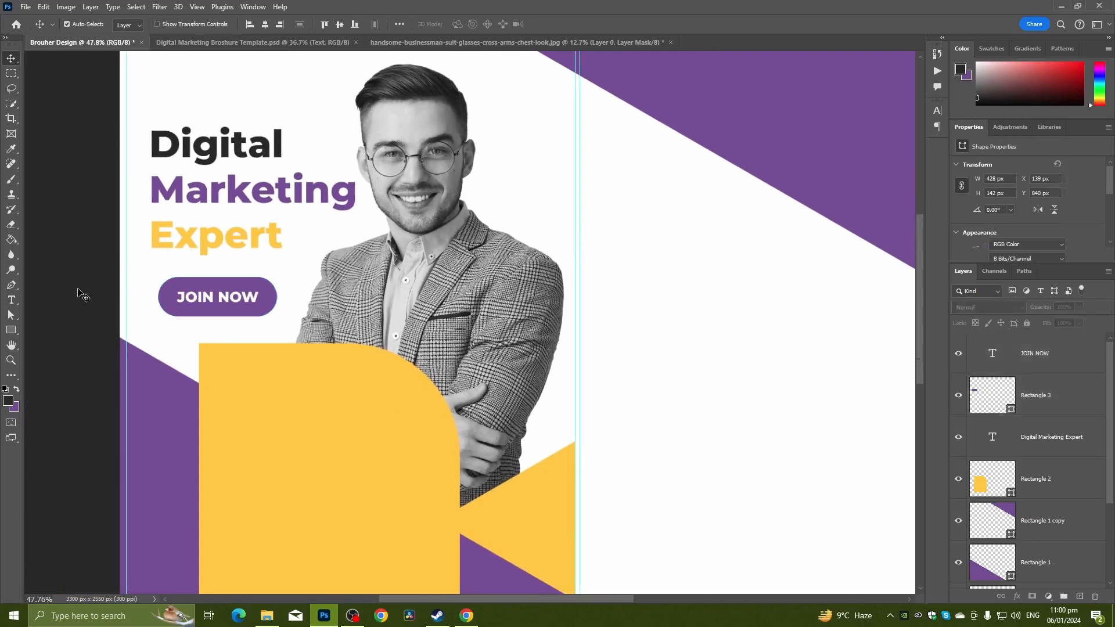
# Reduce only the purple pill shape's height to about 83% (118 px), keeping it centered around the "JOIN NOW" text
pyautogui.scroll(5, 209, 294)
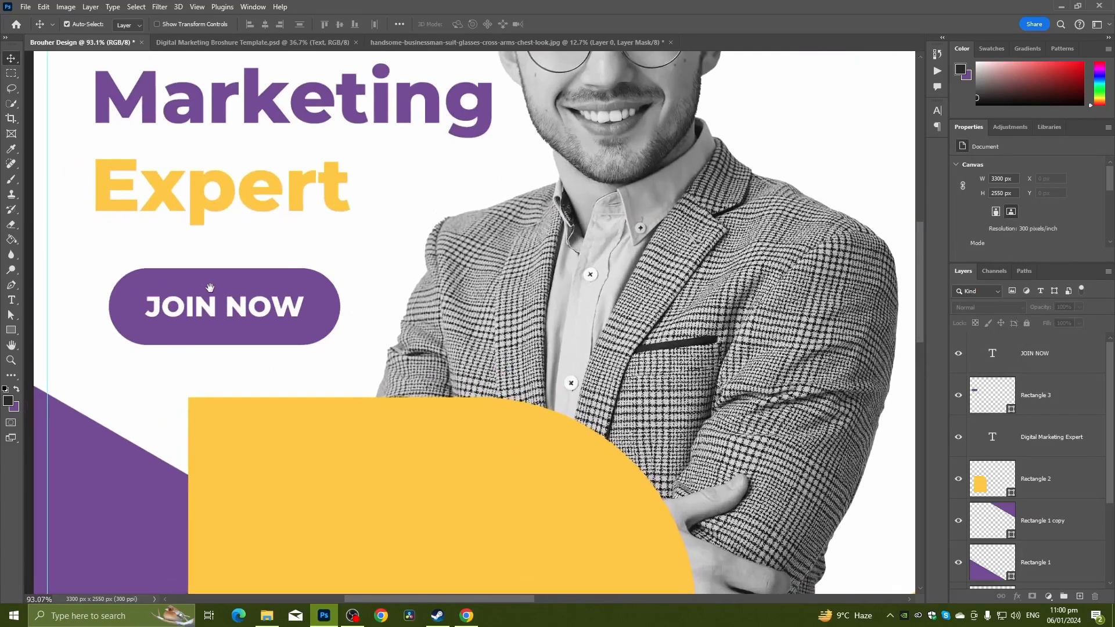
pyautogui.click(214, 330)
pyautogui.hotkey('ctrl', 't')
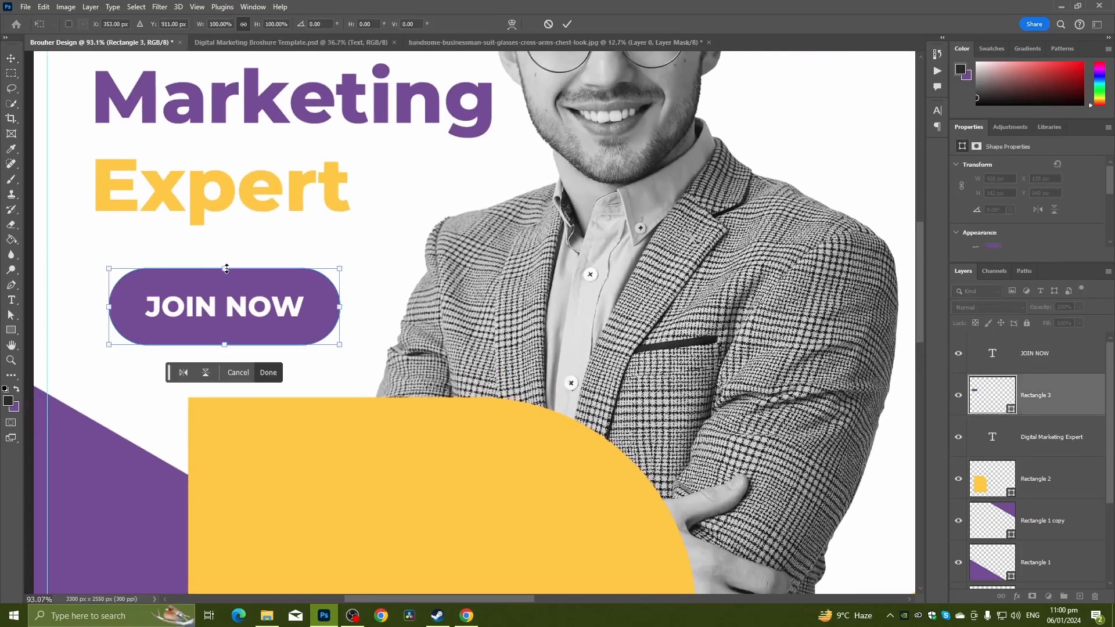
pyautogui.moveTo(226, 267); pyautogui.dragTo(225, 273)
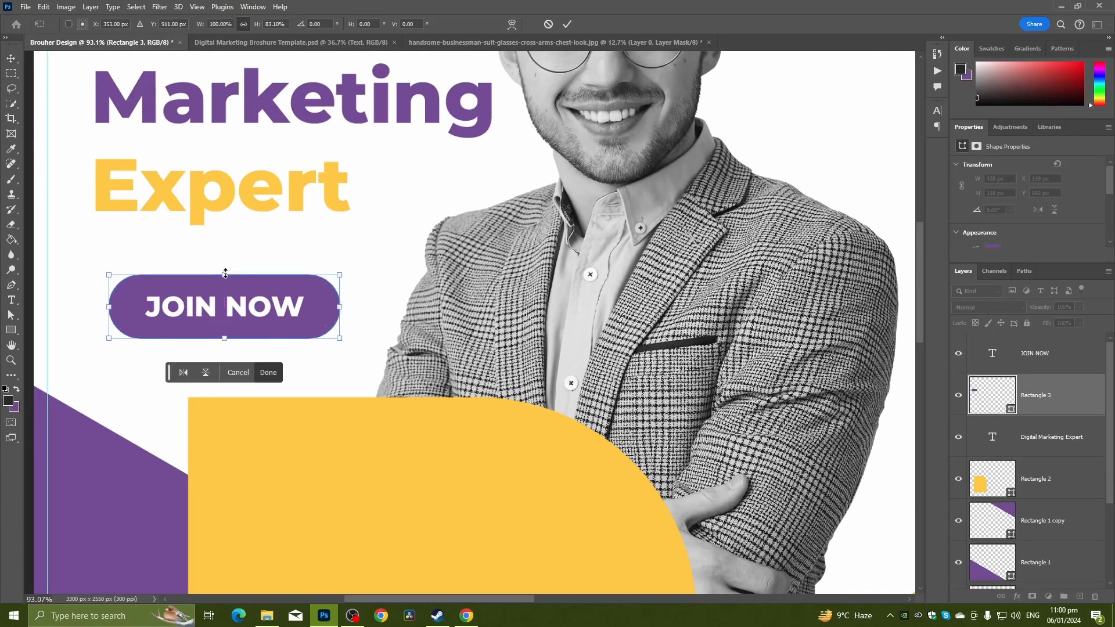
pyautogui.press('Return')
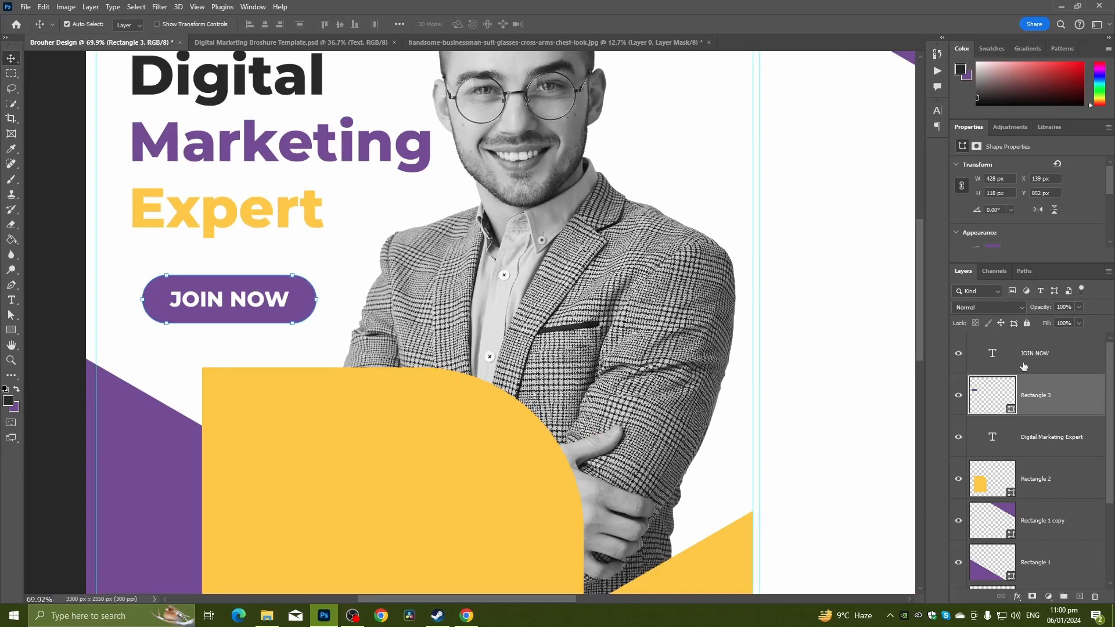
# Scale the pill and its "JOIN NOW" text down together to about 364 px wide and position them just beneath "Expert"
pyautogui.keyDown('shift'); pyautogui.click(1024, 357); pyautogui.keyUp('shift')
pyautogui.hotkey('ctrl', 't')
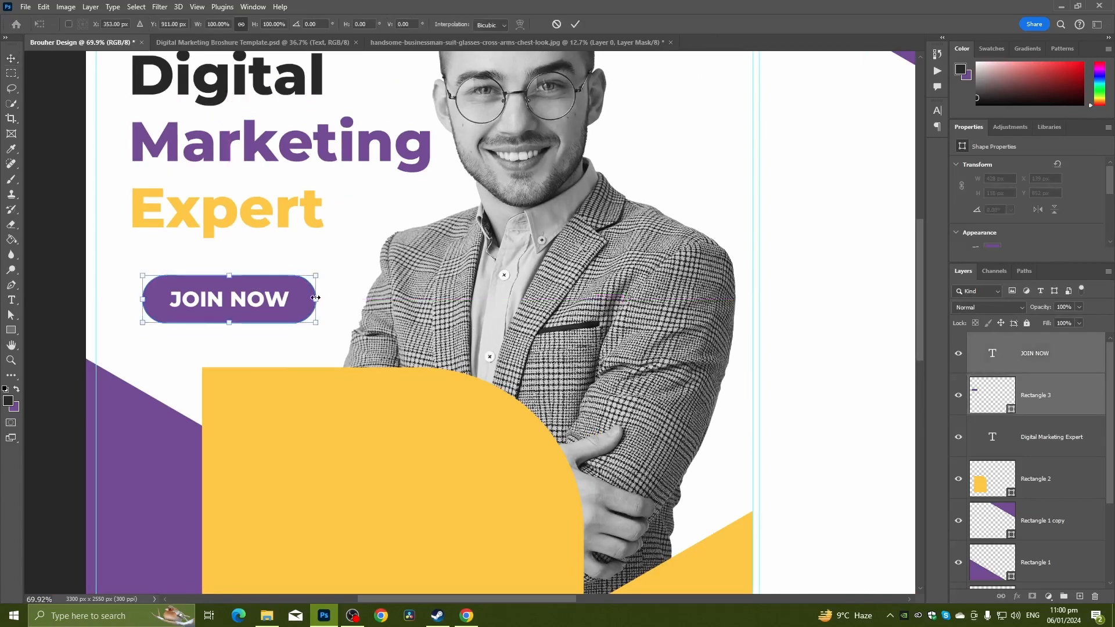
pyautogui.moveTo(316, 297); pyautogui.dragTo(245, 281)
pyautogui.press('Return')
pyautogui.scroll(2, 232, 284)
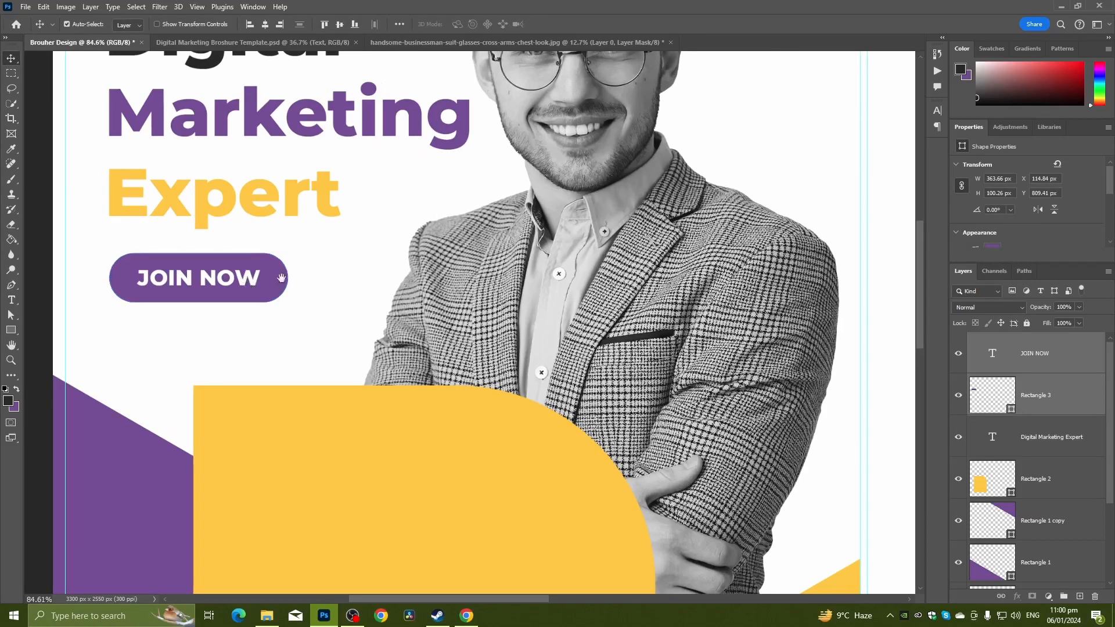
pyautogui.hscroll(-2, 150, 323)
pyautogui.click(11, 300)
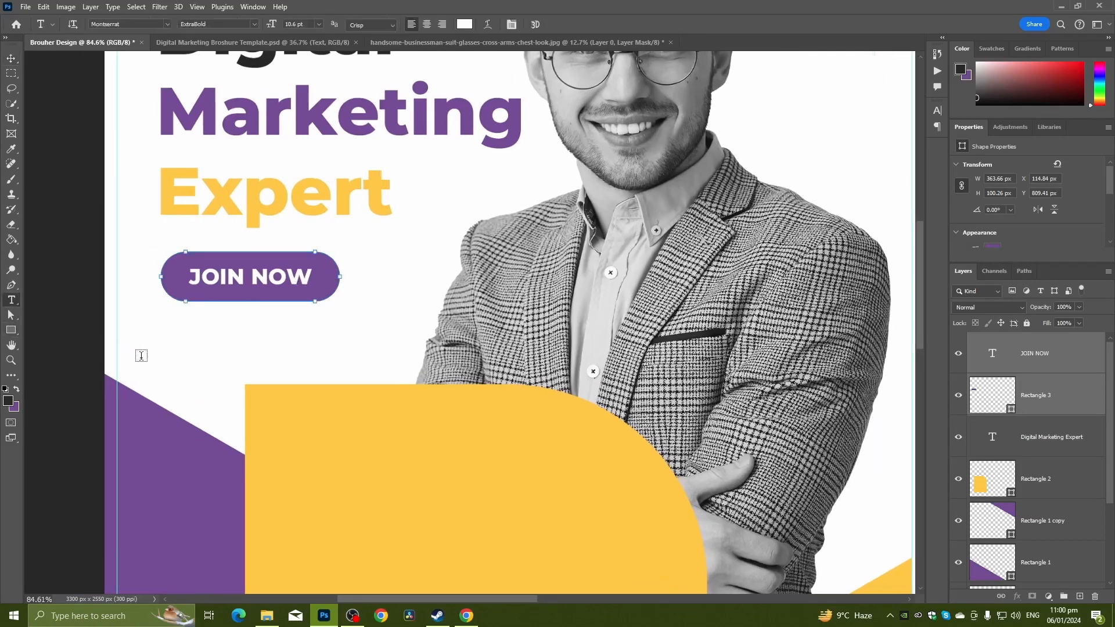
pyautogui.click(170, 360)
pyautogui.press('BackSpace')
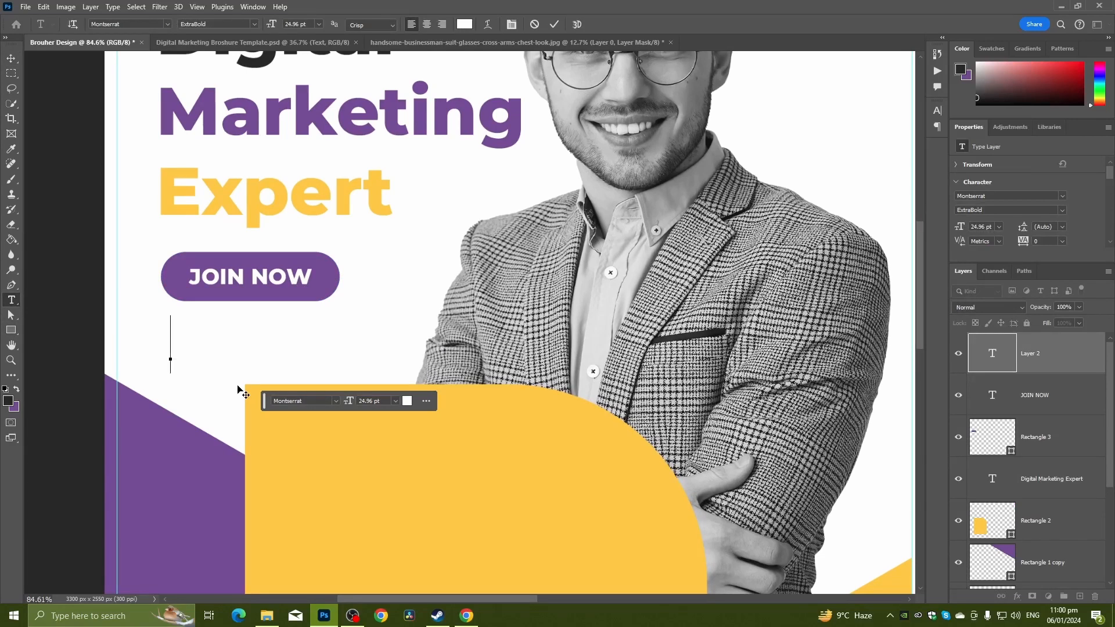
pyautogui.write('www')
pyautogui.press('BackSpace')
pyautogui.press('Left')
pyautogui.write('ww')
pyautogui.write('phicsf')
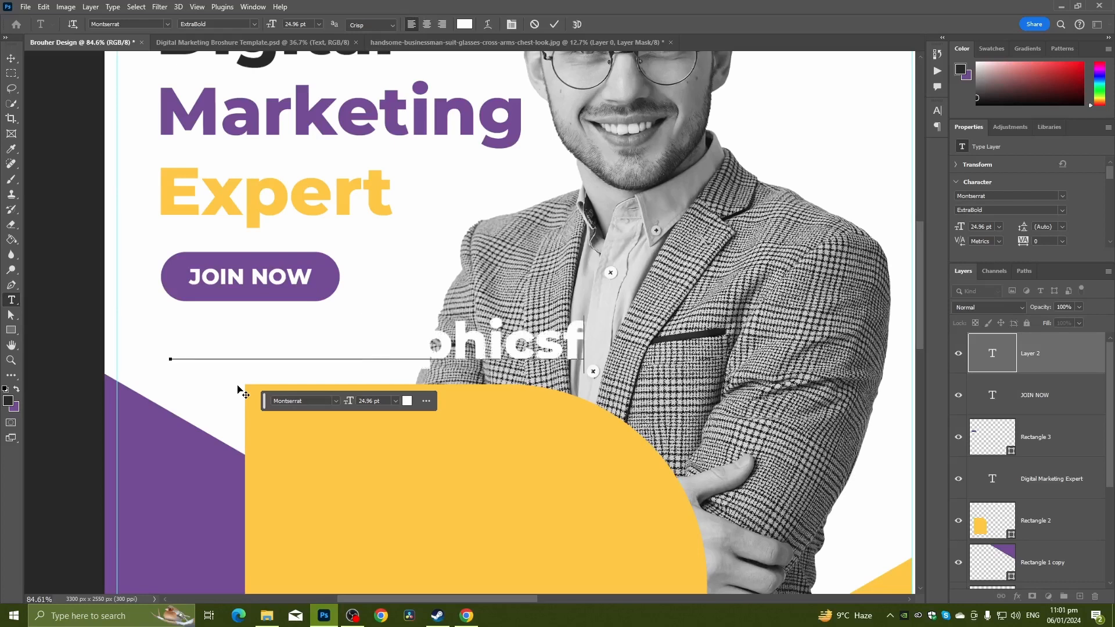
pyautogui.write('amily')
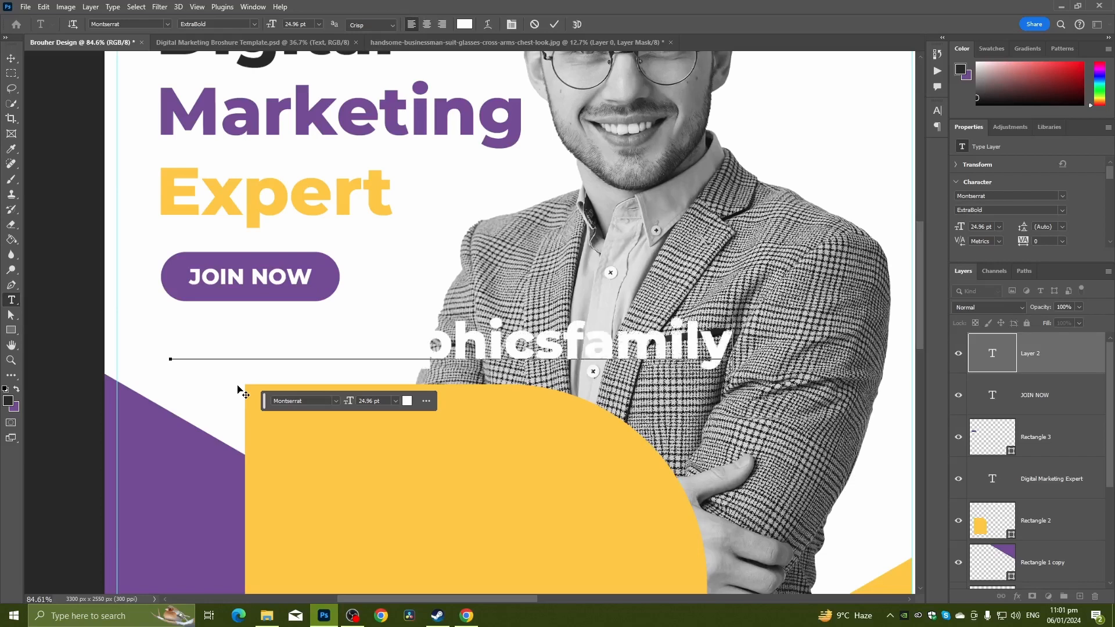
pyautogui.write('.com')
# Format the whole web address in Montserrat Medium and color it dark gray #2c2c2c, sampled from the "Digital" heading word
pyautogui.hotkey('ctrl', 'a')
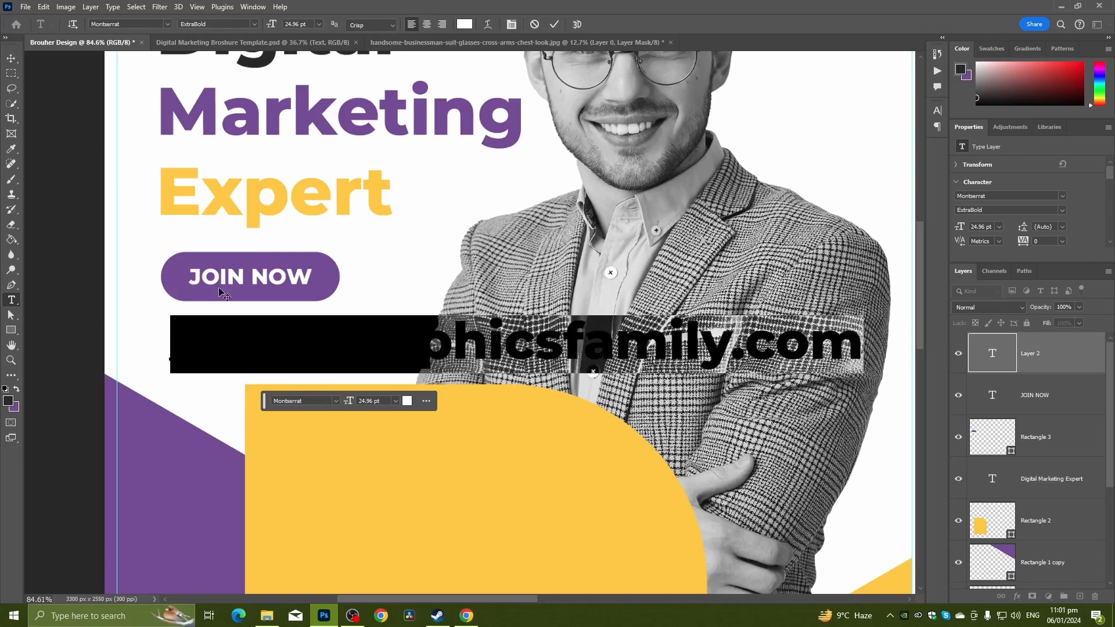
pyautogui.click(243, 24)
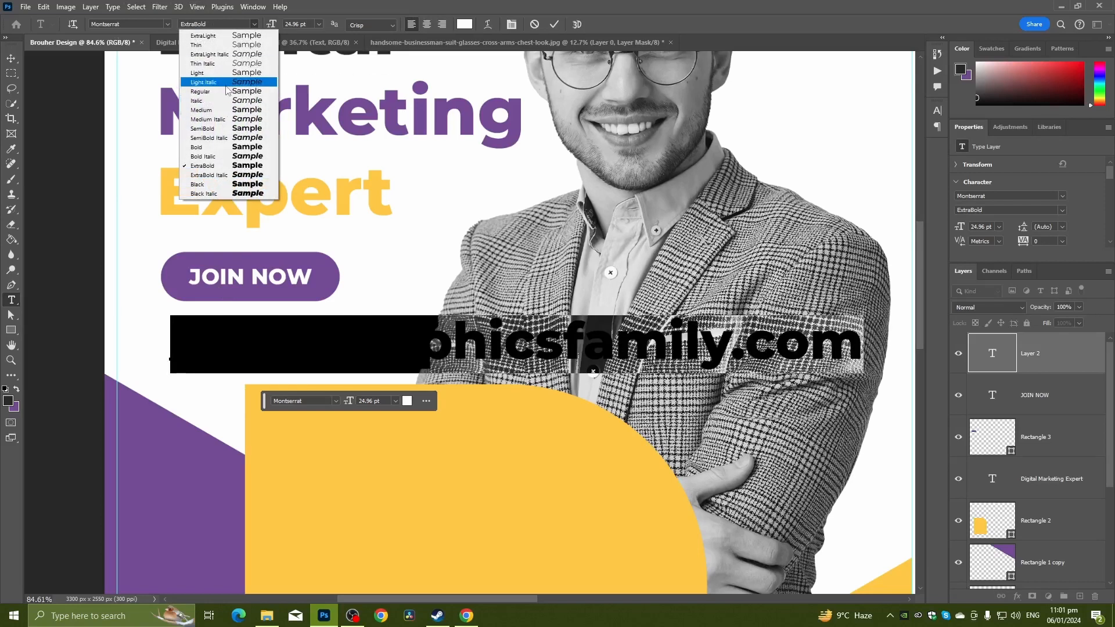
pyautogui.click(226, 91)
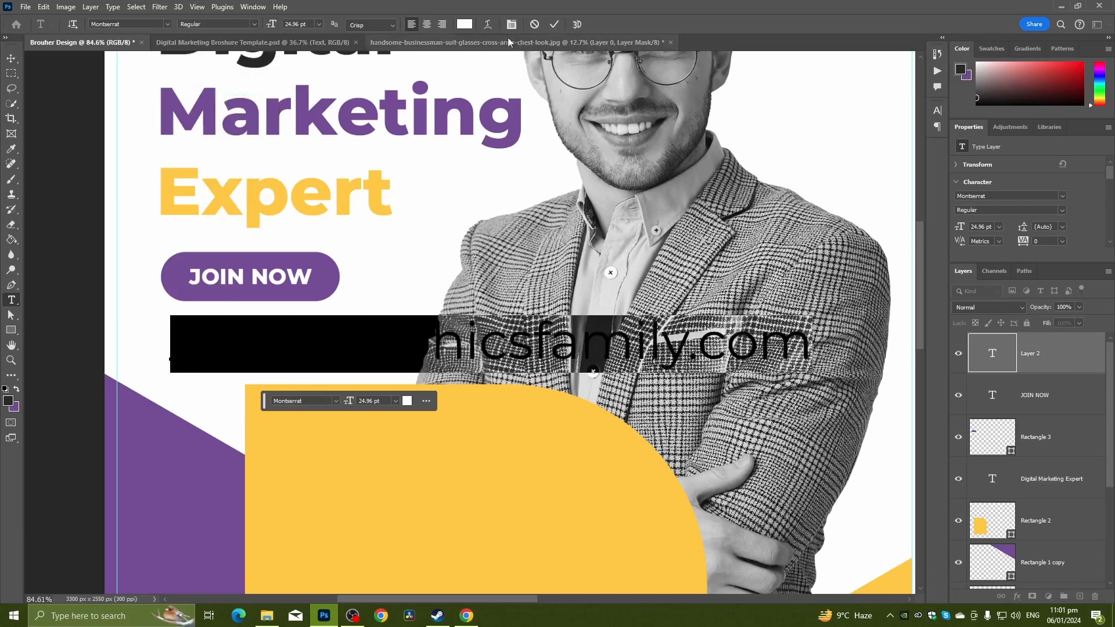
pyautogui.click(464, 24)
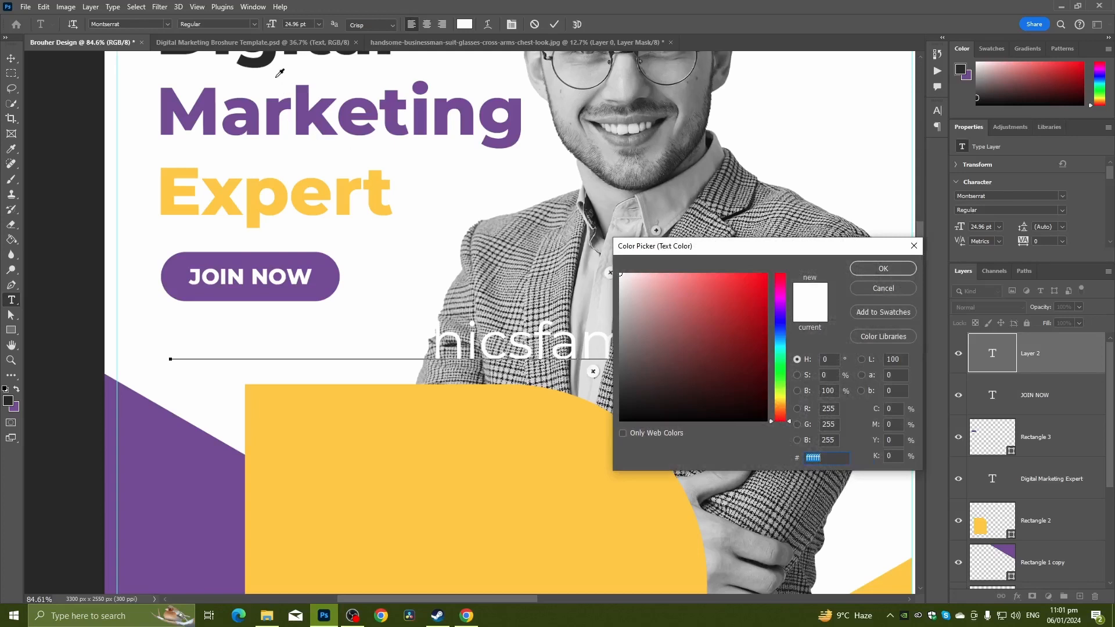
pyautogui.click(266, 52)
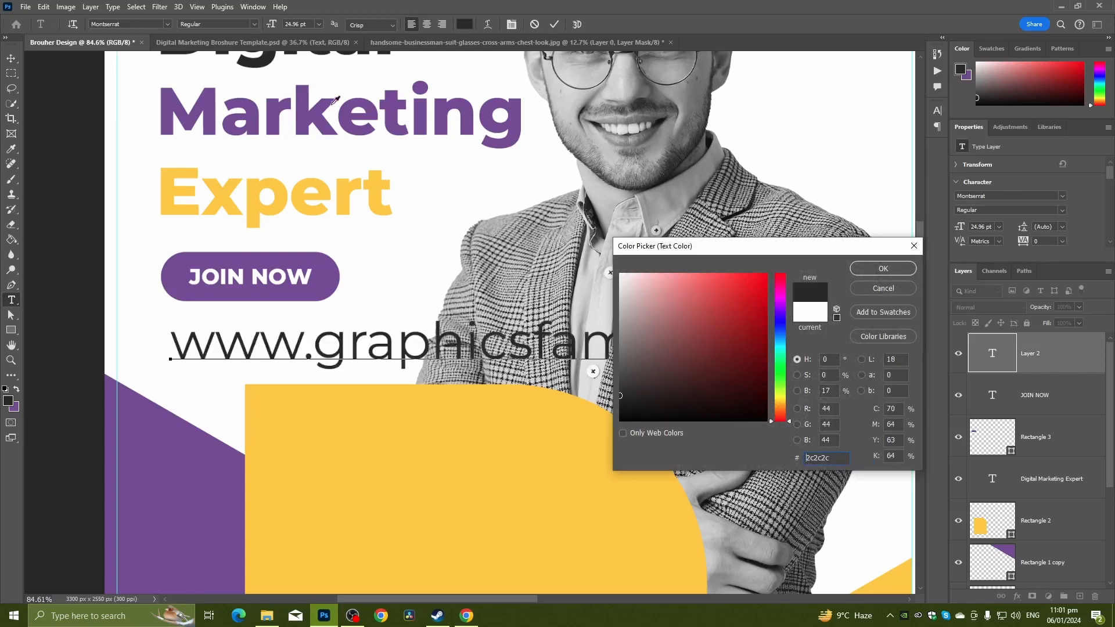
pyautogui.click(875, 269)
pyautogui.click(249, 24)
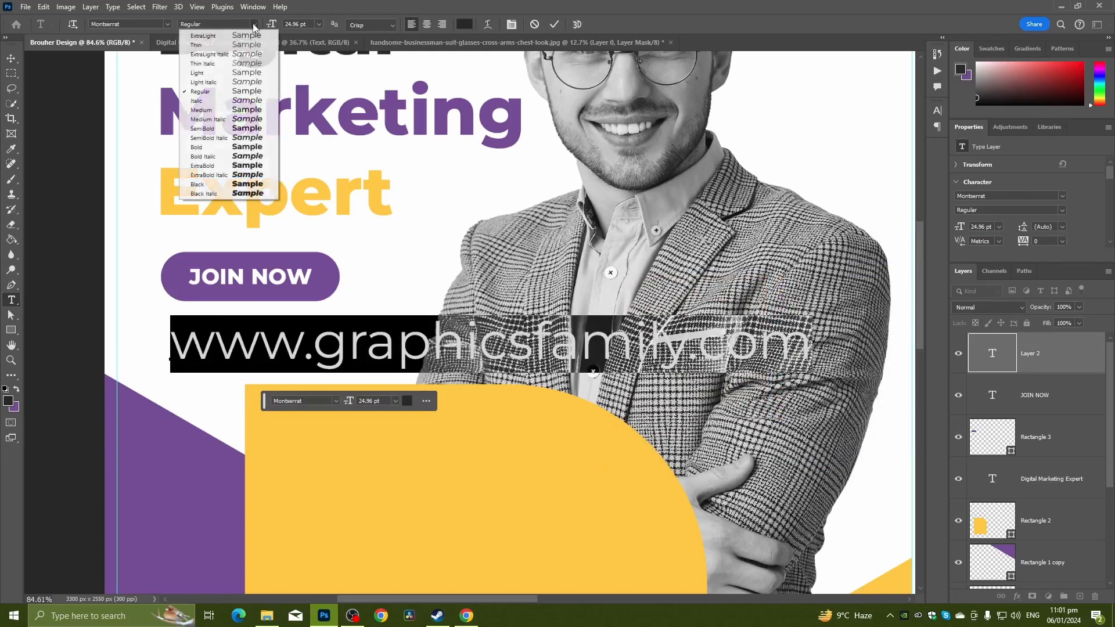
pyautogui.click(224, 110)
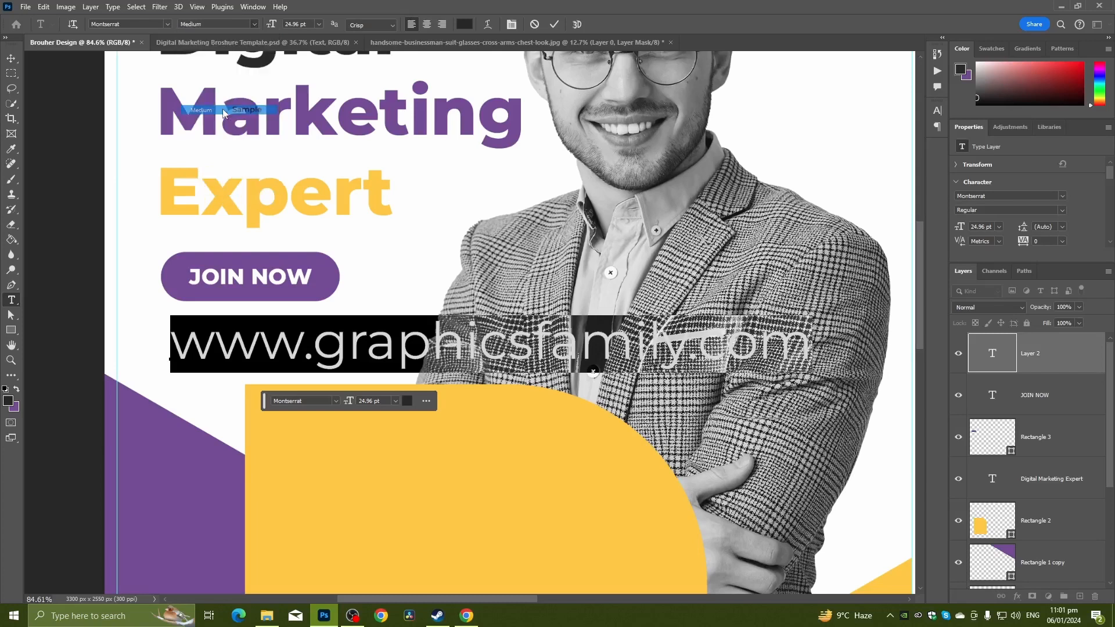
# Scale the web address down to about 37% (9.27 pt) and align it just beneath the "JOIN NOW" button
pyautogui.click(8, 72)
pyautogui.hotkey('ctrl', 't')
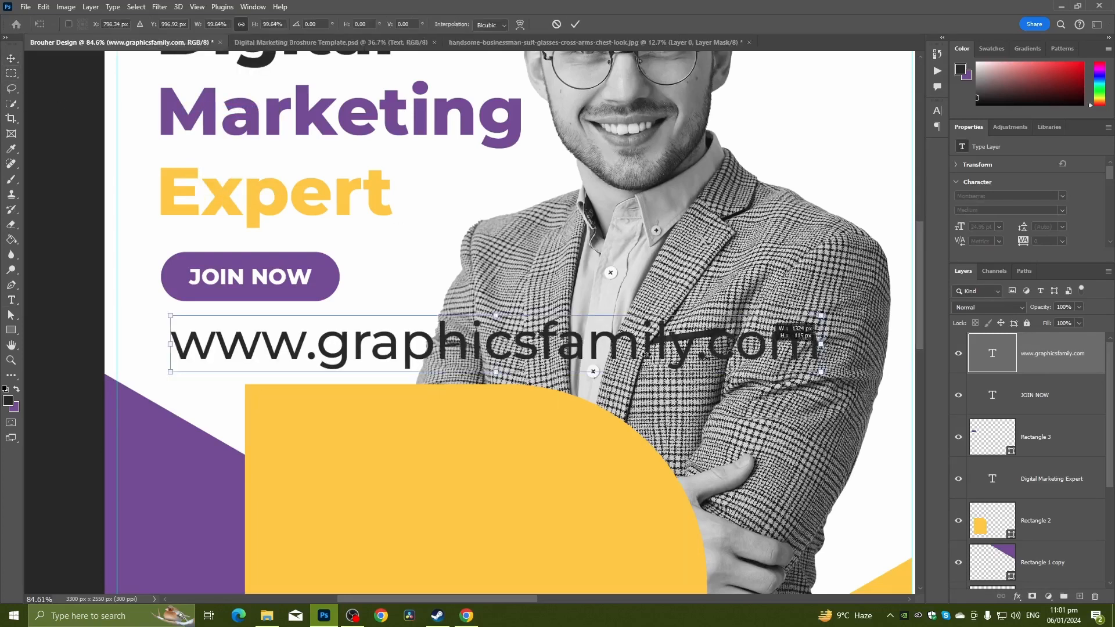
pyautogui.moveTo(822, 343); pyautogui.dragTo(408, 365)
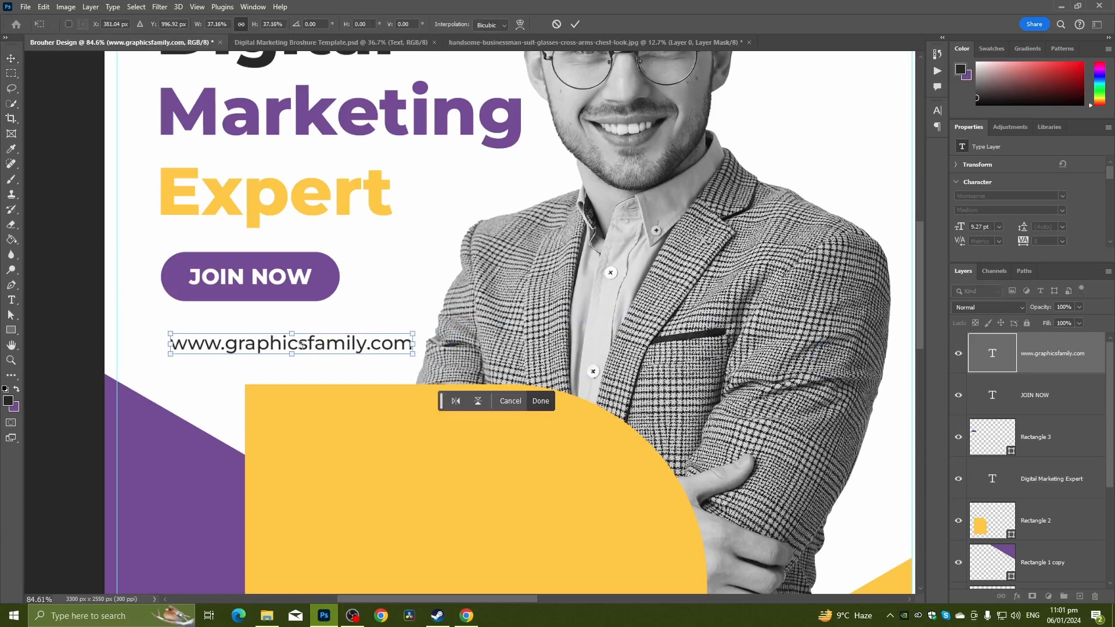
pyautogui.moveTo(302, 348); pyautogui.dragTo(293, 342)
pyautogui.press('Return')
pyautogui.hotkey('ctrl', '0')
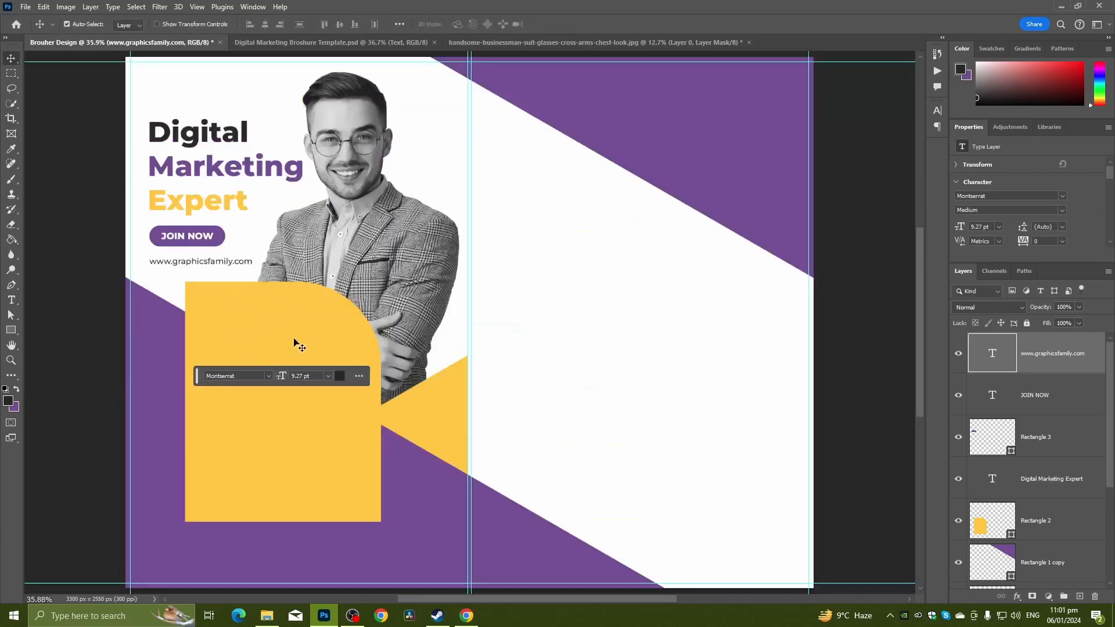
# Add an "Our Advantage" text layer over the large yellow shape, in Montserrat ExtraBold 72 pt with "Our" dark and "Advantage" purple
pyautogui.scroll(5, 301, 338)
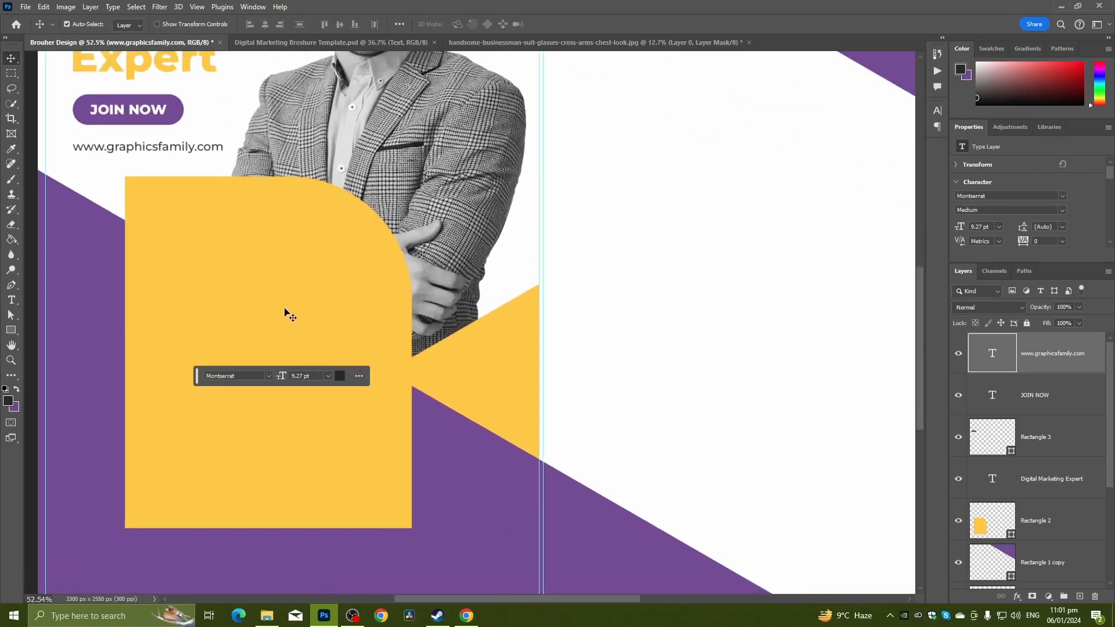
pyautogui.moveTo(307, 259); pyautogui.dragTo(320, 262)
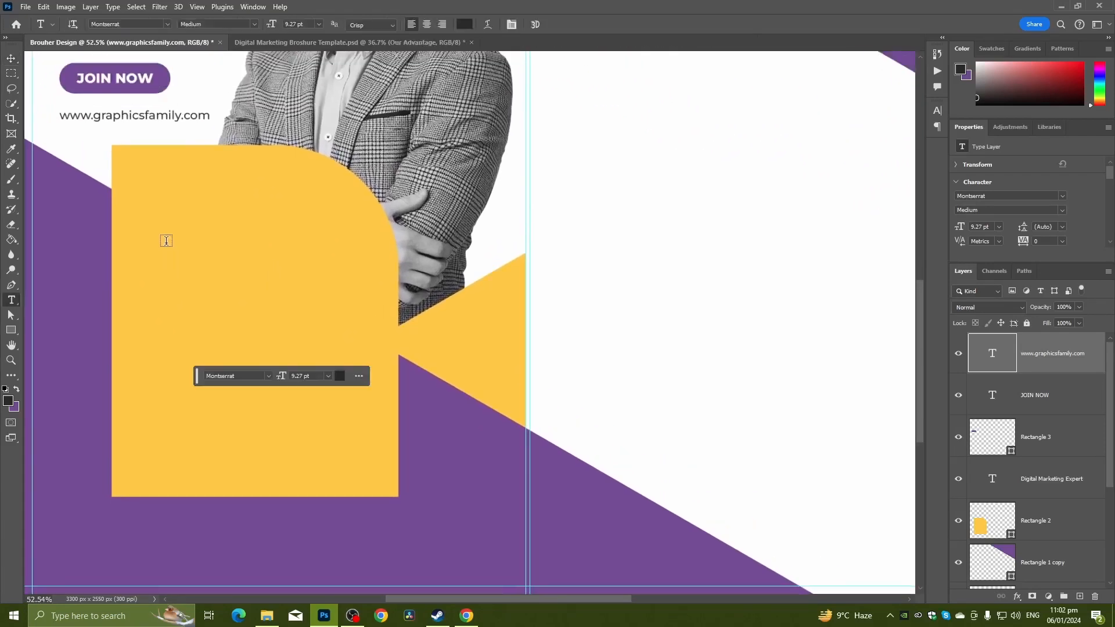
pyautogui.click(166, 241)
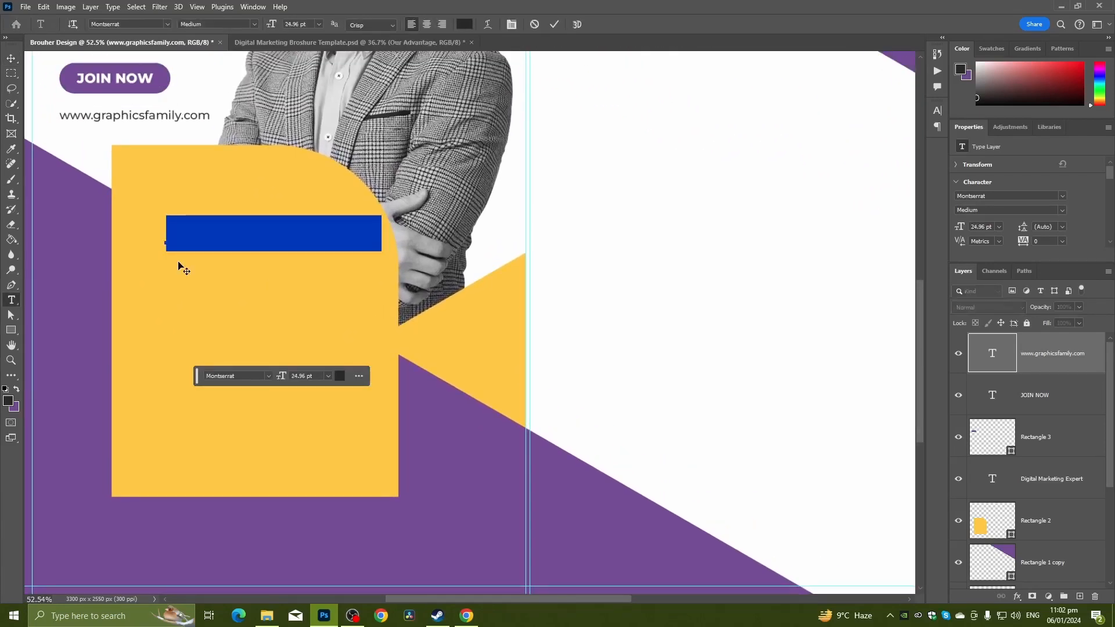
pyautogui.write('Our Advantage')
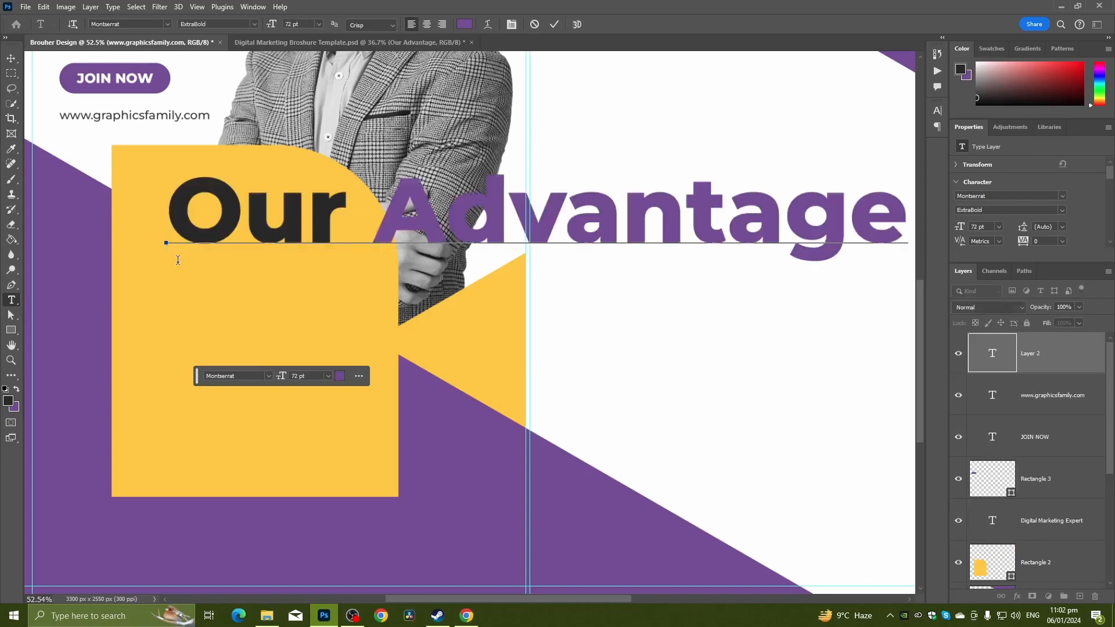
pyautogui.click(12, 73)
# Scale "Our Advantage" down to about 25% (18.35 pt) and place it near the upper-left corner of the yellow shape
pyautogui.hotkey('ctrl', 't')
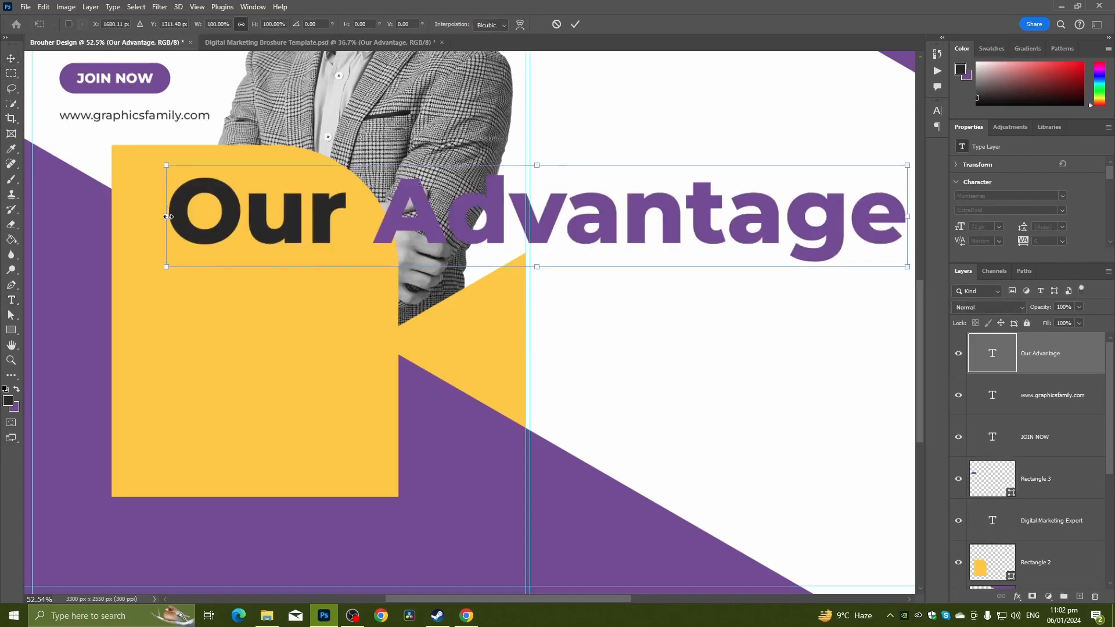
pyautogui.moveTo(167, 217); pyautogui.dragTo(186, 197)
pyautogui.moveTo(389, 202); pyautogui.dragTo(338, 200)
pyautogui.moveTo(231, 193); pyautogui.dragTo(231, 183)
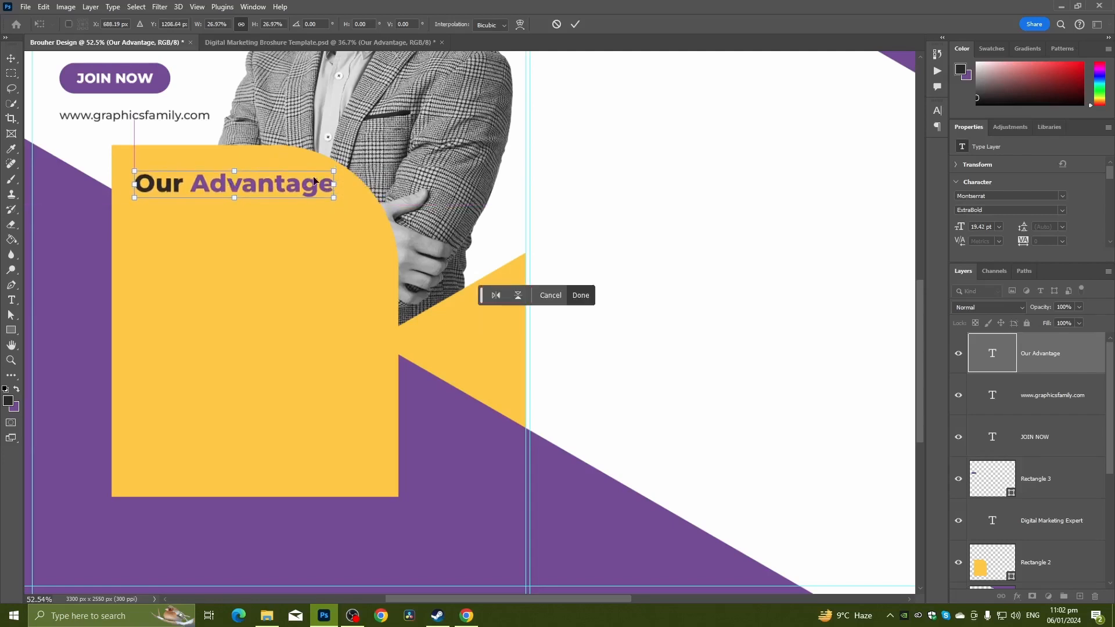
pyautogui.moveTo(333, 183); pyautogui.dragTo(324, 184)
pyautogui.press('Return')
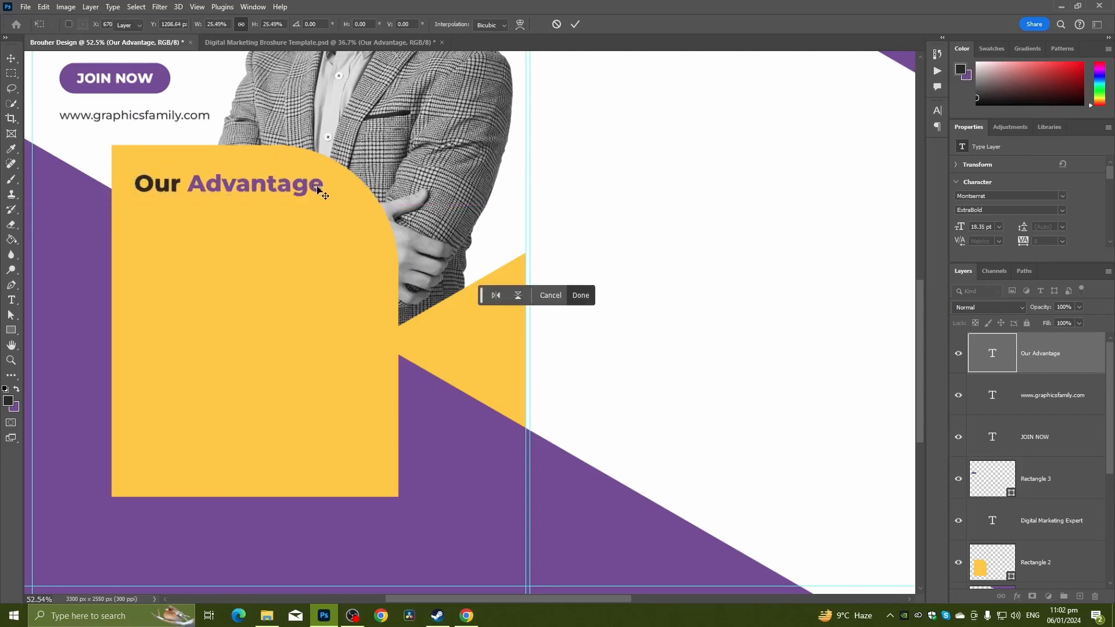
# Show the rulers and add a vertical guide at the left edge of the "Our Advantage" heading
pyautogui.scroll(-2, 324, 194)
pyautogui.scroll(2, 301, 333)
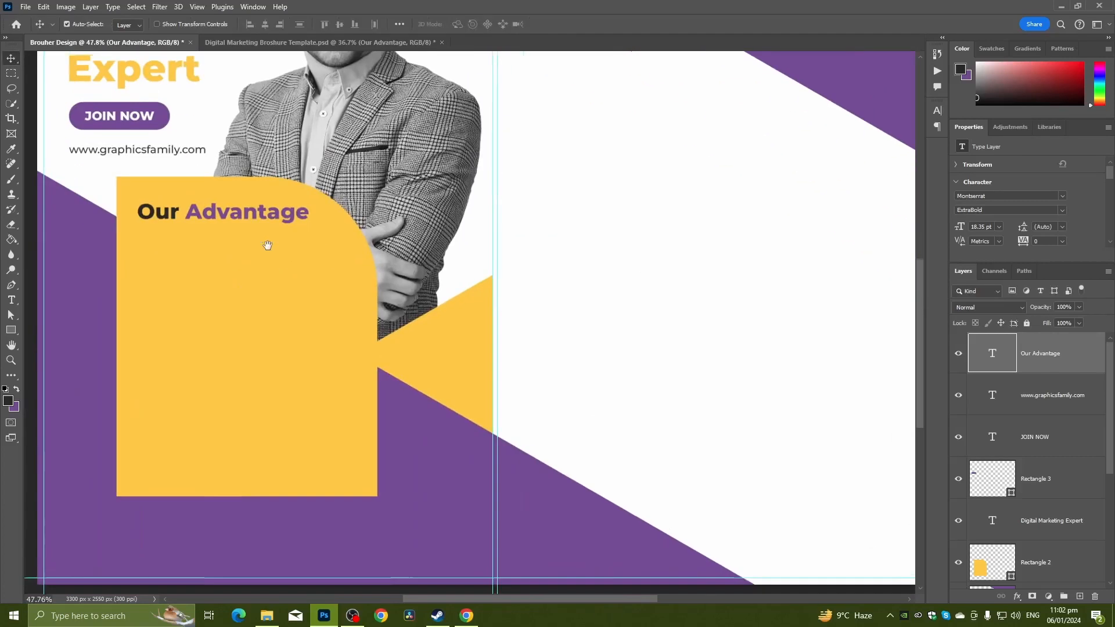
pyautogui.hotkey('ctrl', 'r')
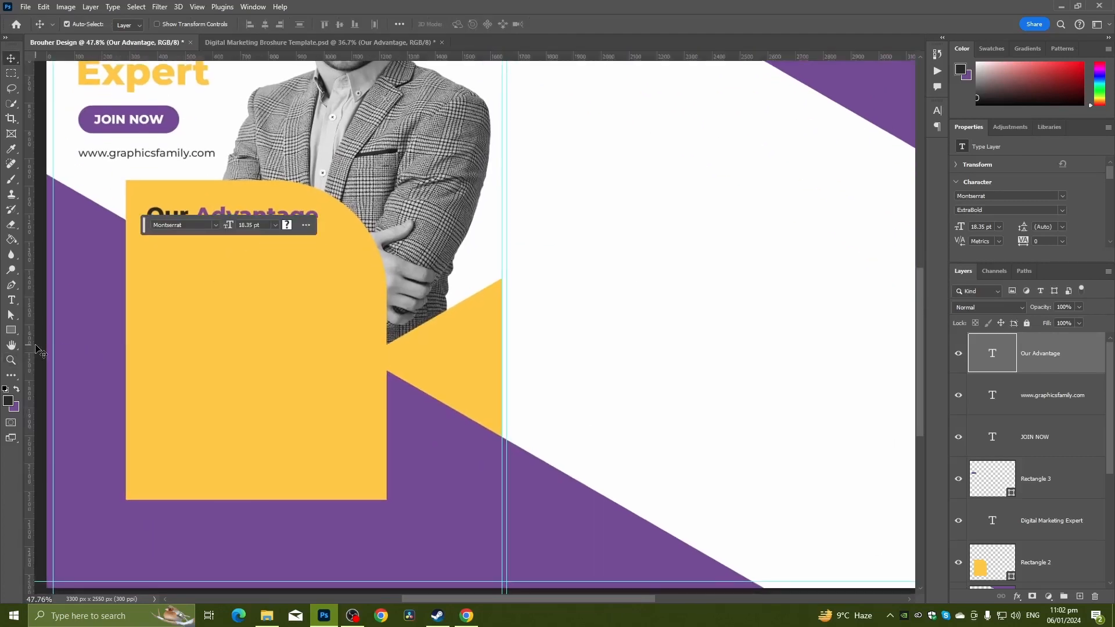
pyautogui.moveTo(32, 349); pyautogui.dragTo(147, 342)
pyautogui.scroll(1, 152, 302)
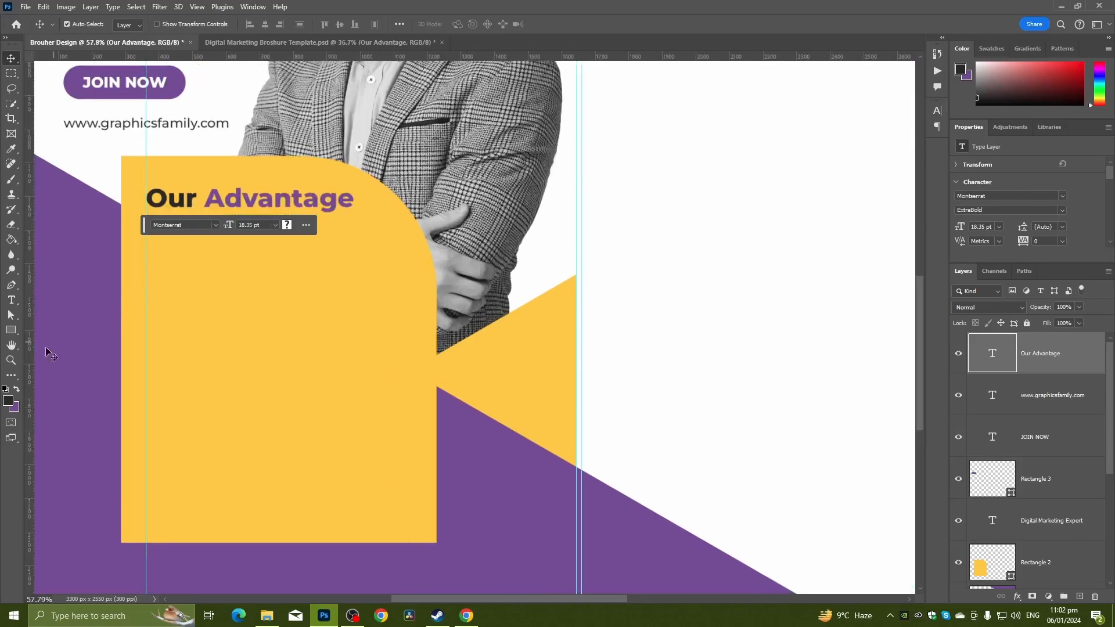
# Draw a hexagon about 189 by 164 px inside the yellow shape, with no fill and a 12 px purple stroke
pyautogui.click(19, 334)
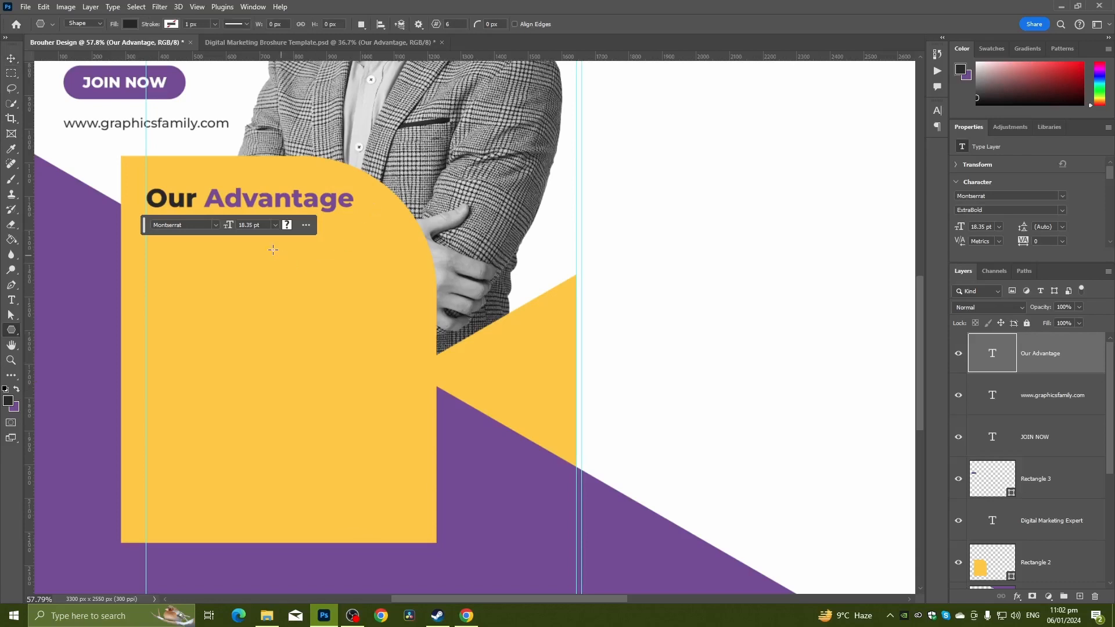
pyautogui.moveTo(216, 296); pyautogui.dragTo(295, 356)
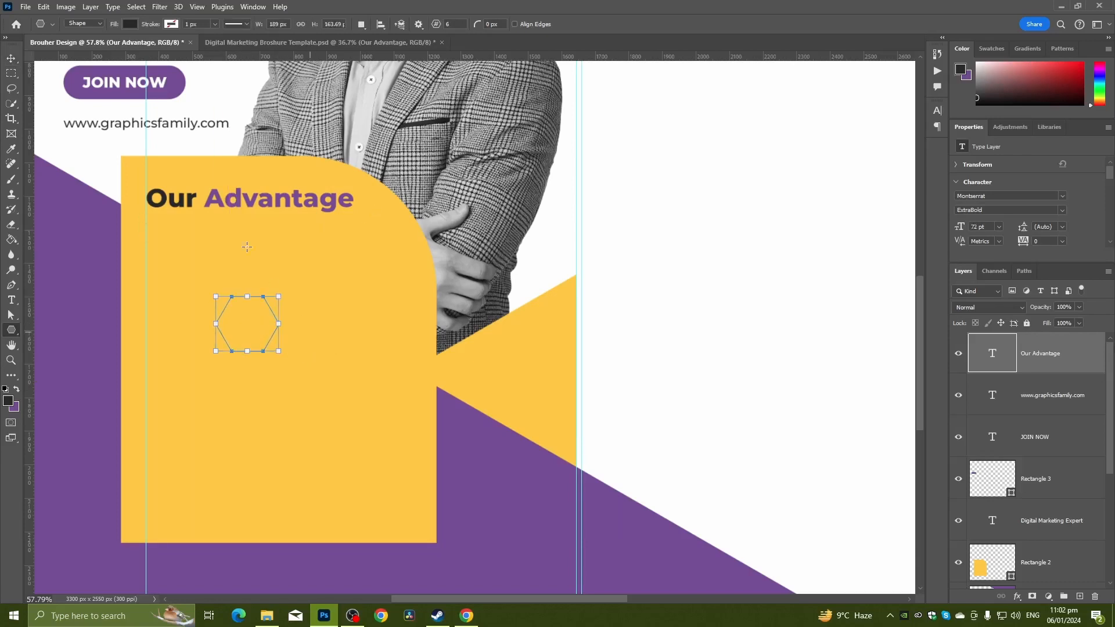
pyautogui.click(130, 24)
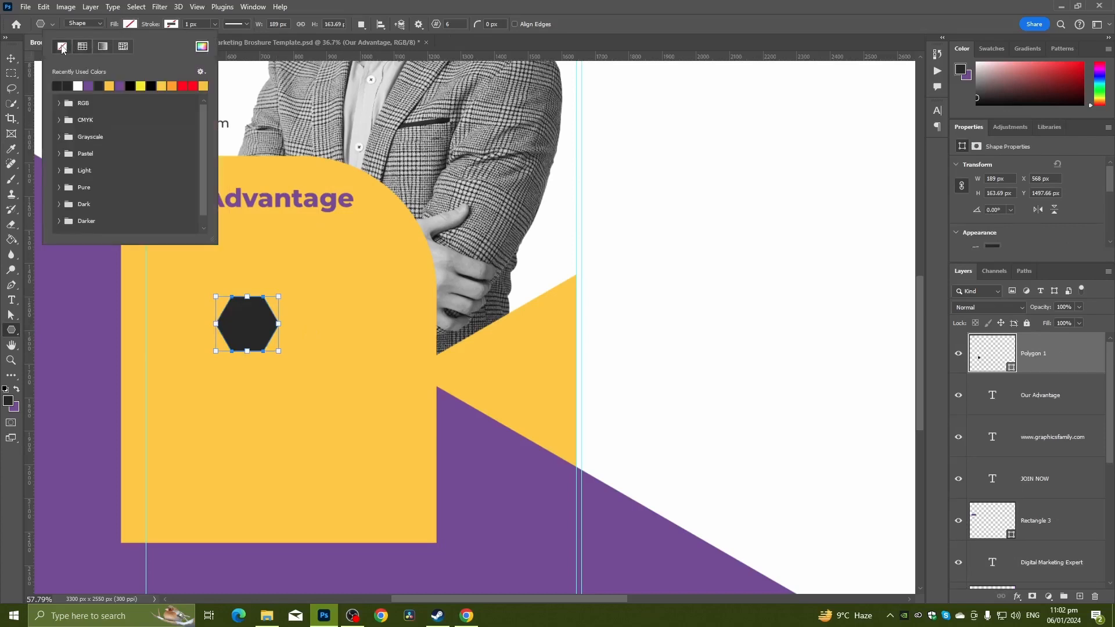
pyautogui.click(62, 48)
pyautogui.click(171, 25)
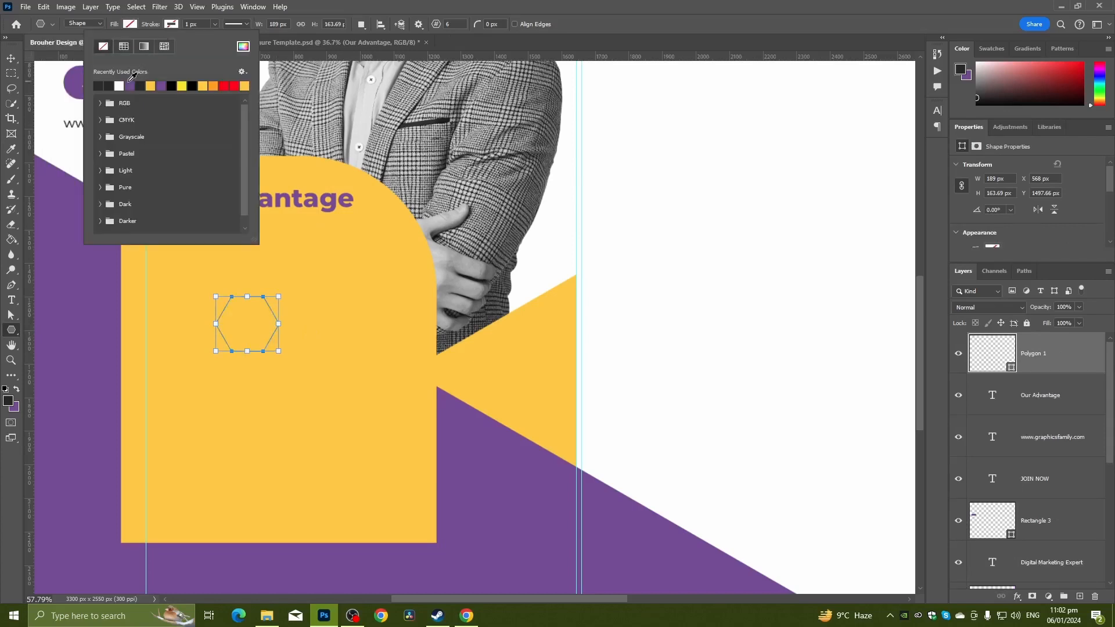
pyautogui.click(130, 86)
pyautogui.click(197, 24)
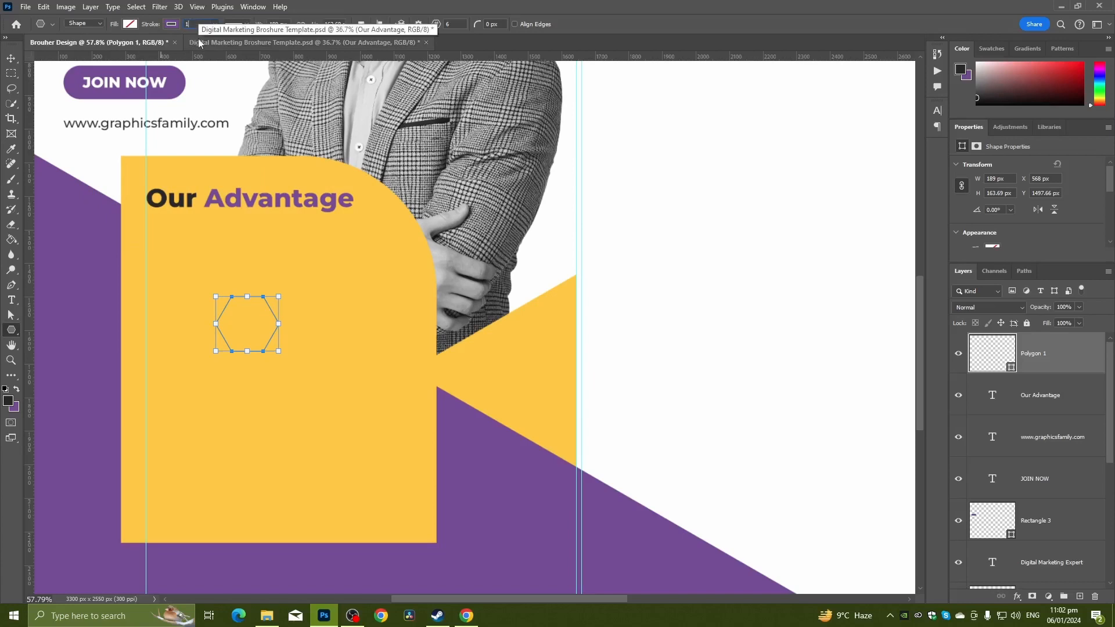
pyautogui.press('Return')
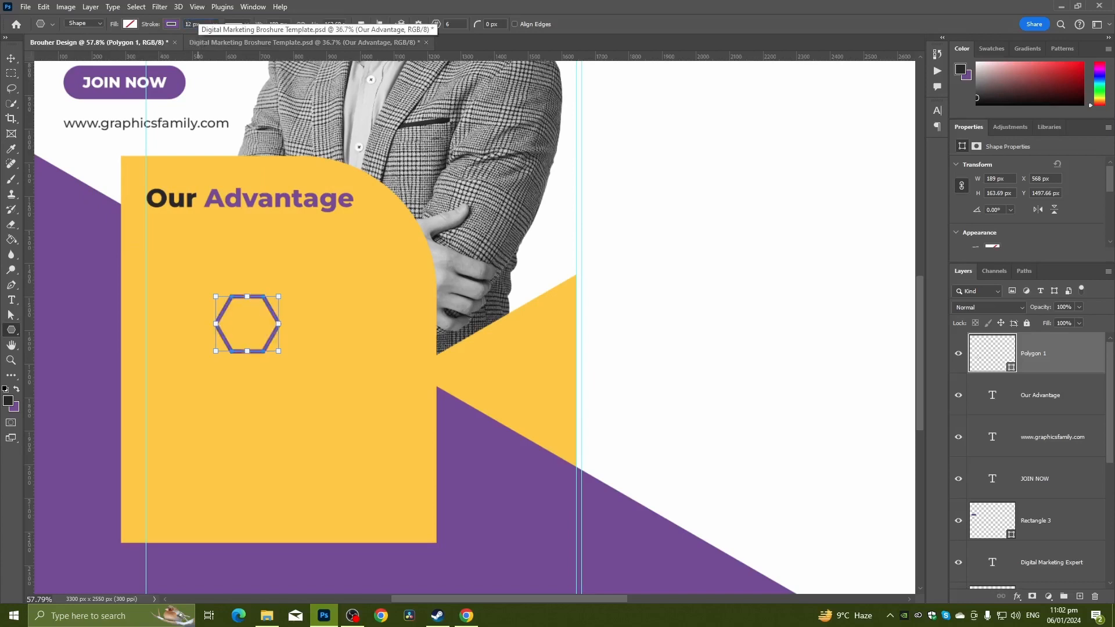
# Rotate the hexagon 90°, move it beneath "Our Advantage" against the new vertical guide, and deselect it
pyautogui.click(7, 60)
pyautogui.hotkey('ctrl', 't')
pyautogui.moveTo(290, 295); pyautogui.dragTo(276, 354)
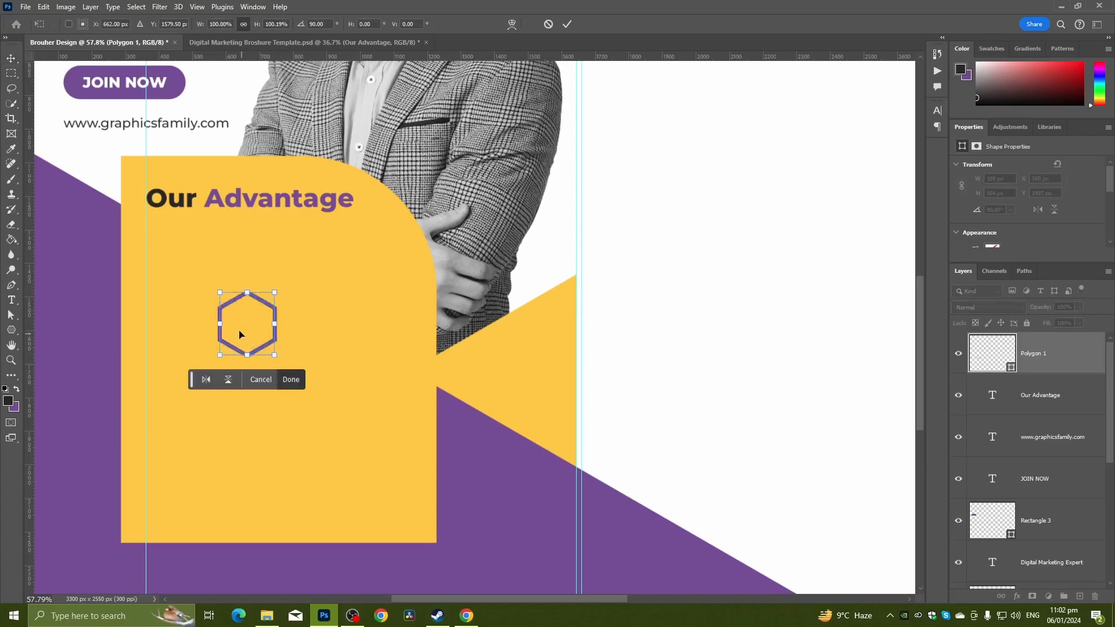
pyautogui.moveTo(228, 316); pyautogui.dragTo(157, 241)
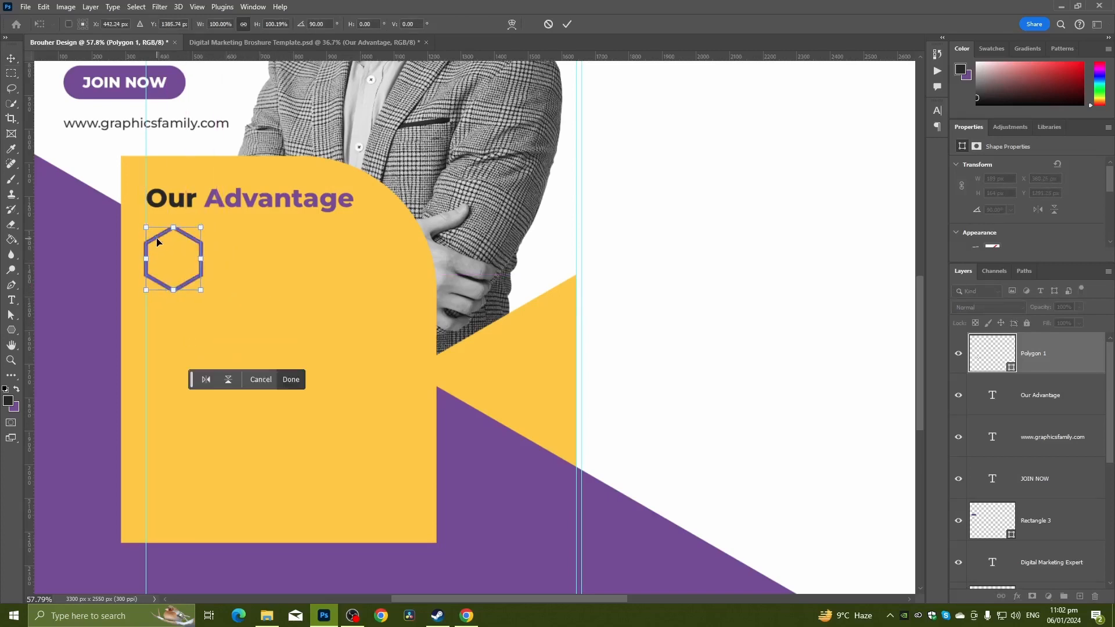
pyautogui.press('Return')
pyautogui.hotkey('ctrl', '0')
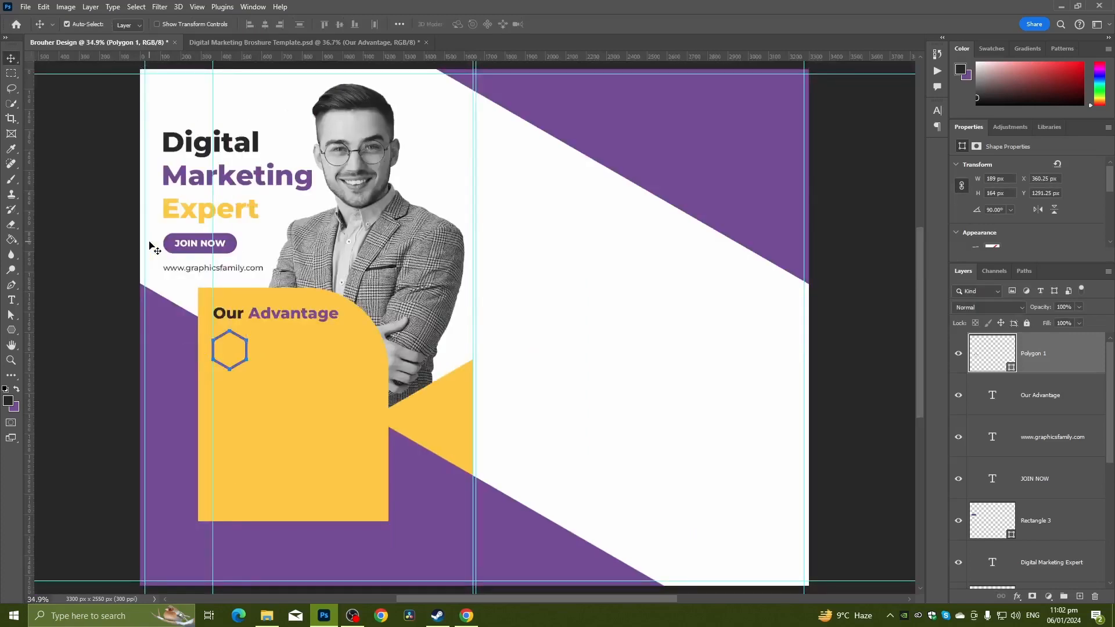
pyautogui.click(117, 346)
pyautogui.scroll(6, 232, 349)
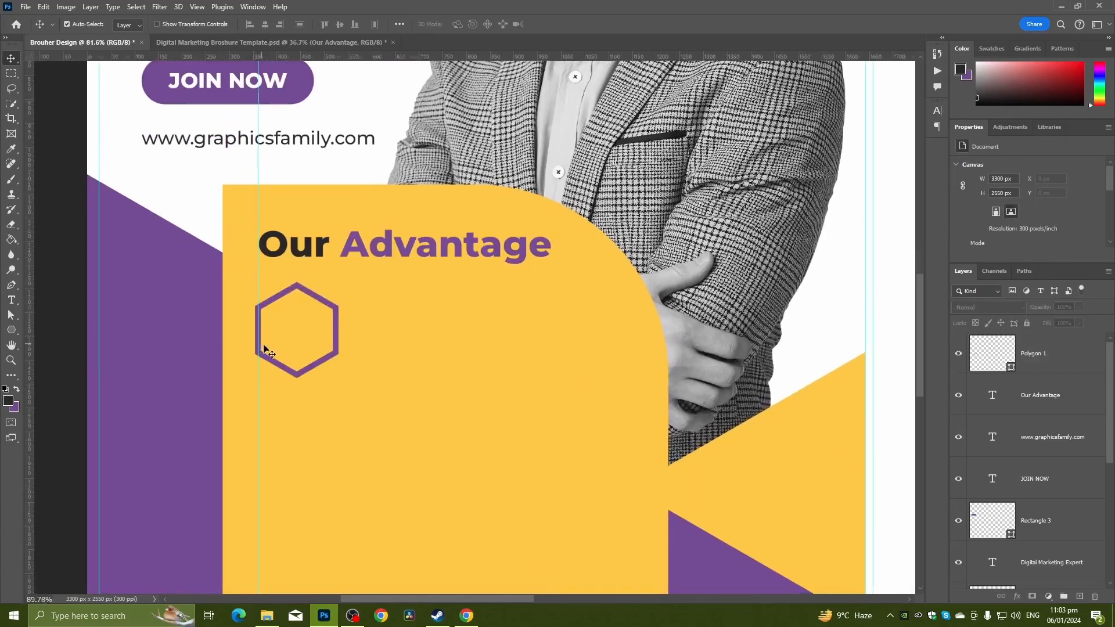
# Move the hexagon so that its left edge lines up exactly with the vertical guide beneath "Our Advantage"
pyautogui.scroll(8, 265, 349)
pyautogui.moveTo(269, 374); pyautogui.dragTo(284, 377)
pyautogui.scroll(-5, 314, 333)
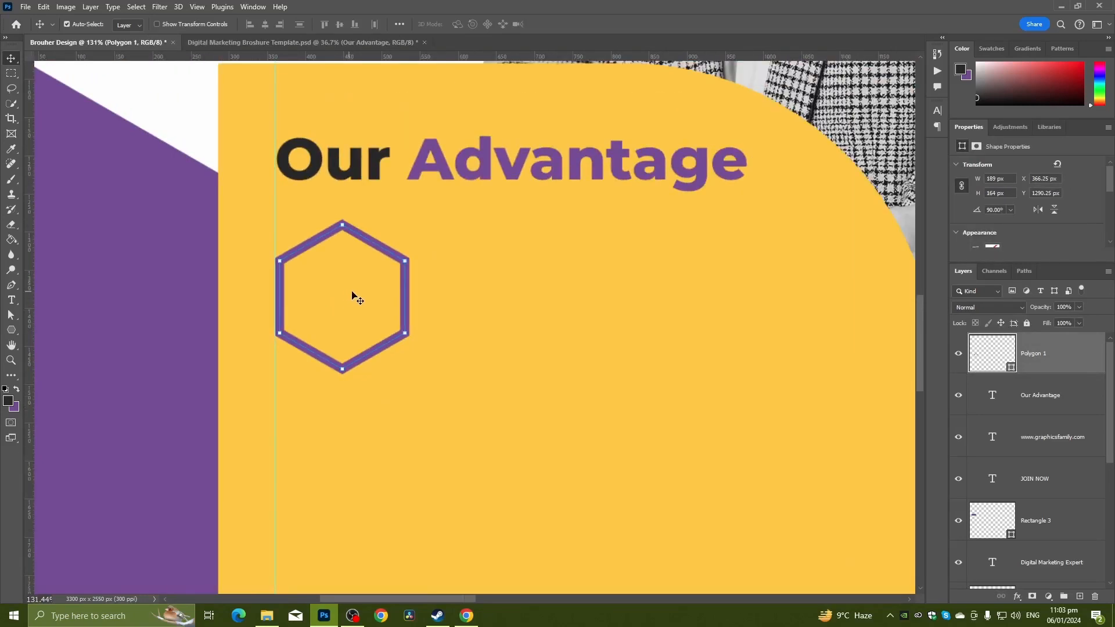
pyautogui.scroll(-3, 134, 301)
pyautogui.moveTo(124, 301); pyautogui.dragTo(152, 291)
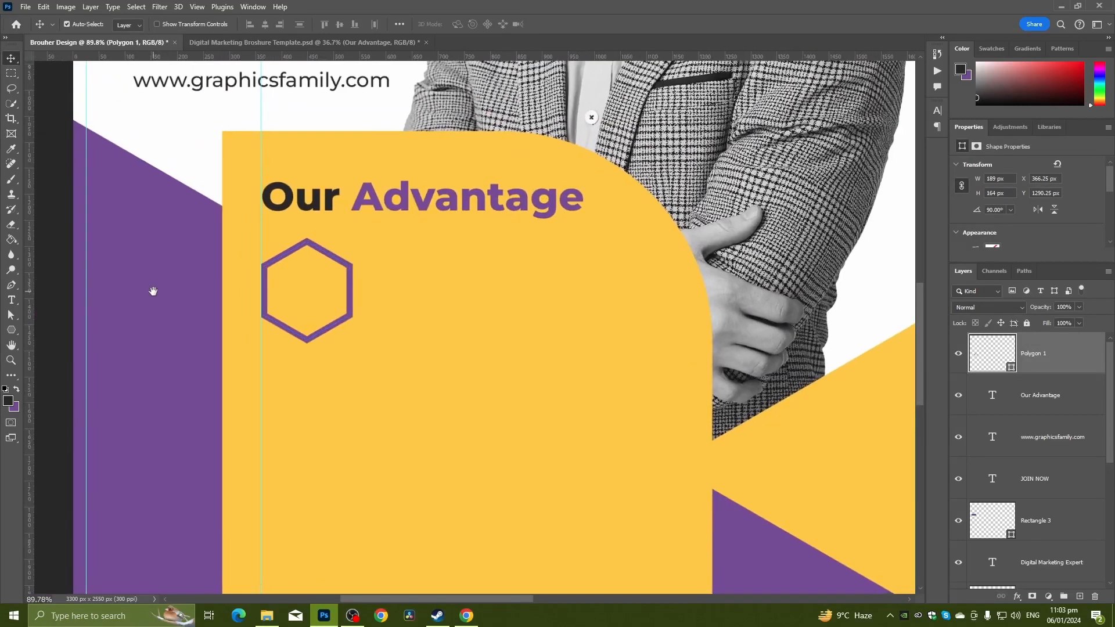
# Bring the purple check icon from the template document into the brochure and place it in the middle of the hexagon
pyautogui.click(54, 306)
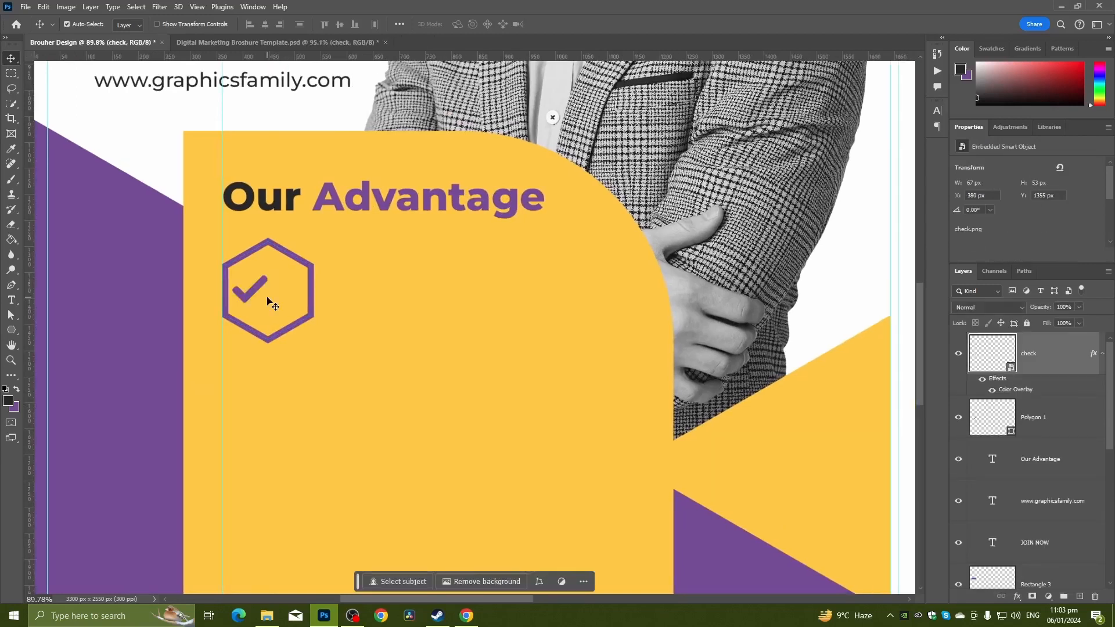
pyautogui.moveTo(254, 296); pyautogui.dragTo(271, 297)
pyautogui.scroll(-2, 346, 326)
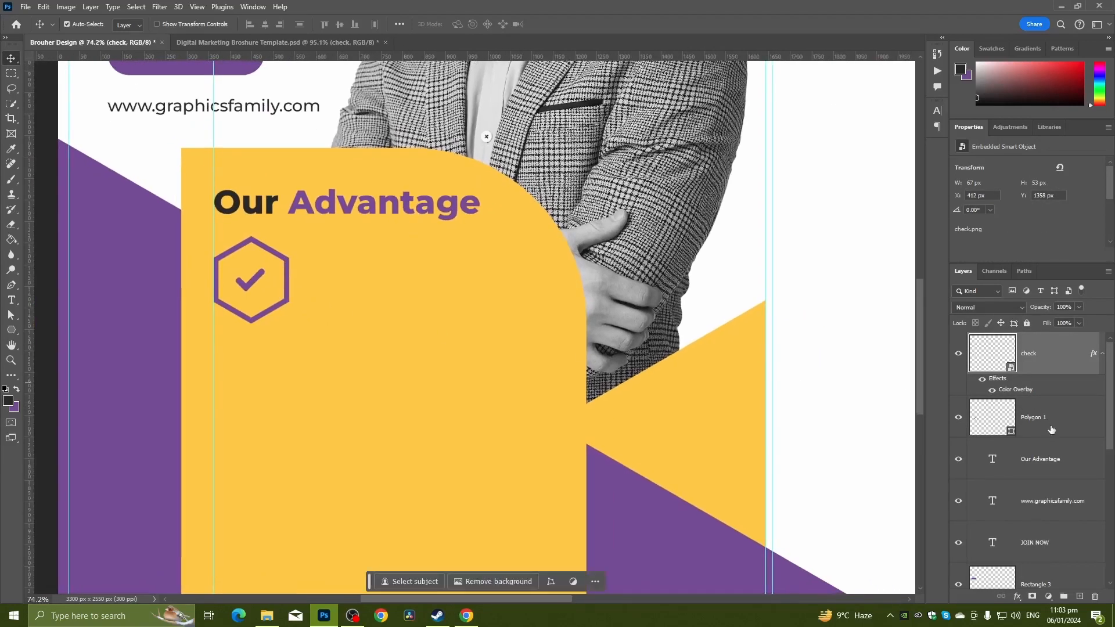
# Scale the hexagon down around its centre to about 154 by 134 px
pyautogui.click(1051, 429)
pyautogui.hotkey('ctrl', 't')
pyautogui.moveTo(287, 238); pyautogui.dragTo(283, 245)
pyautogui.press('Return')
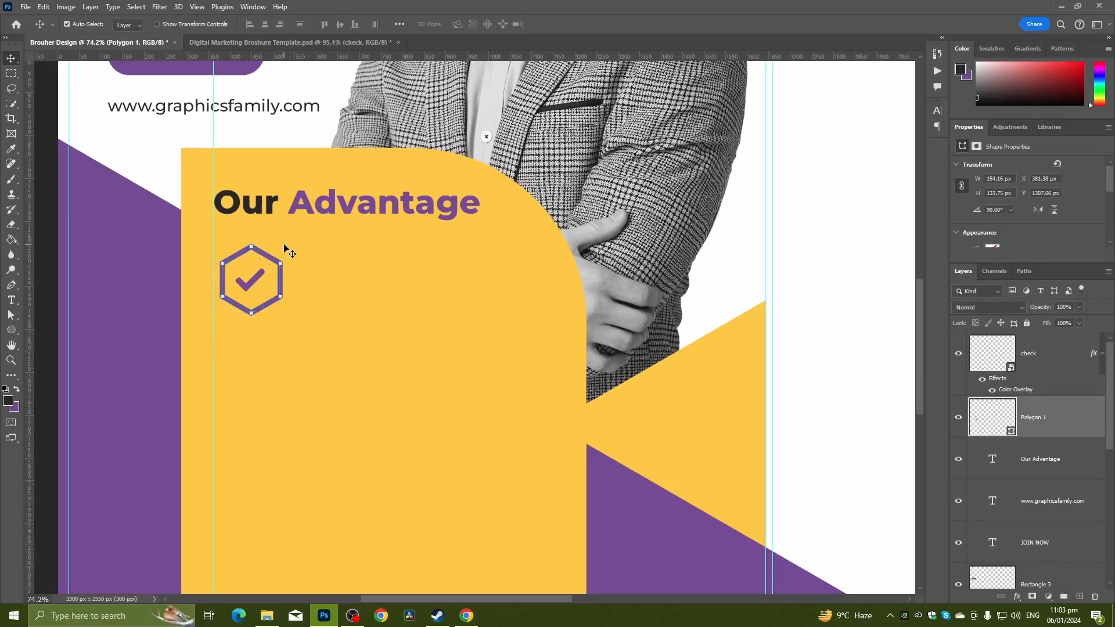
# Set the hexagon's stroke width to 10 px
pyautogui.scroll(2, 232, 278)
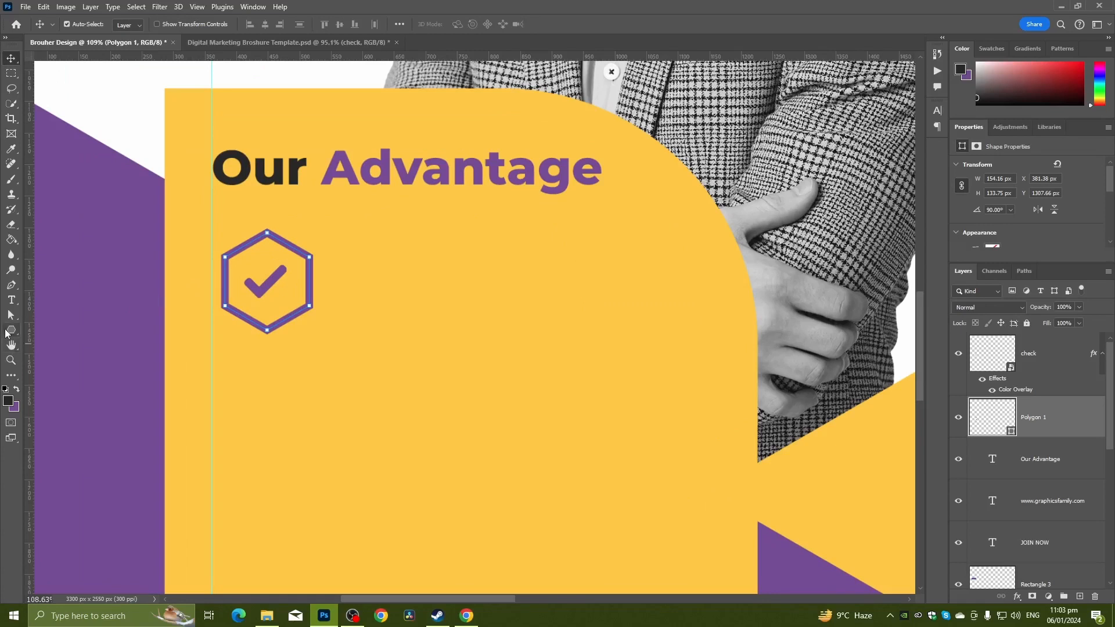
pyautogui.click(8, 331)
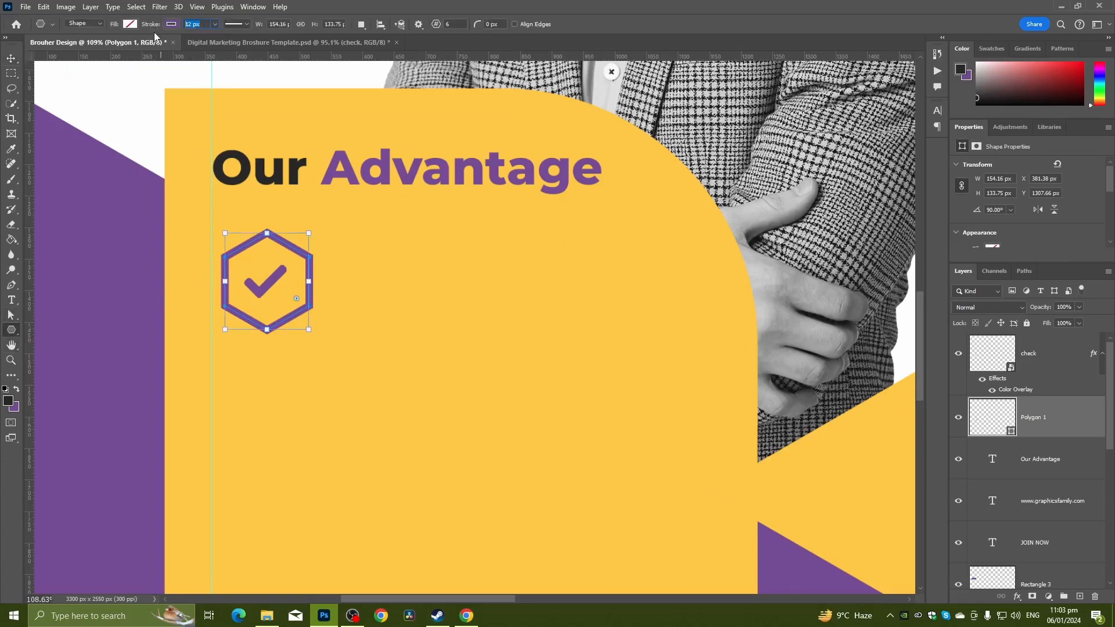
pyautogui.press('Return')
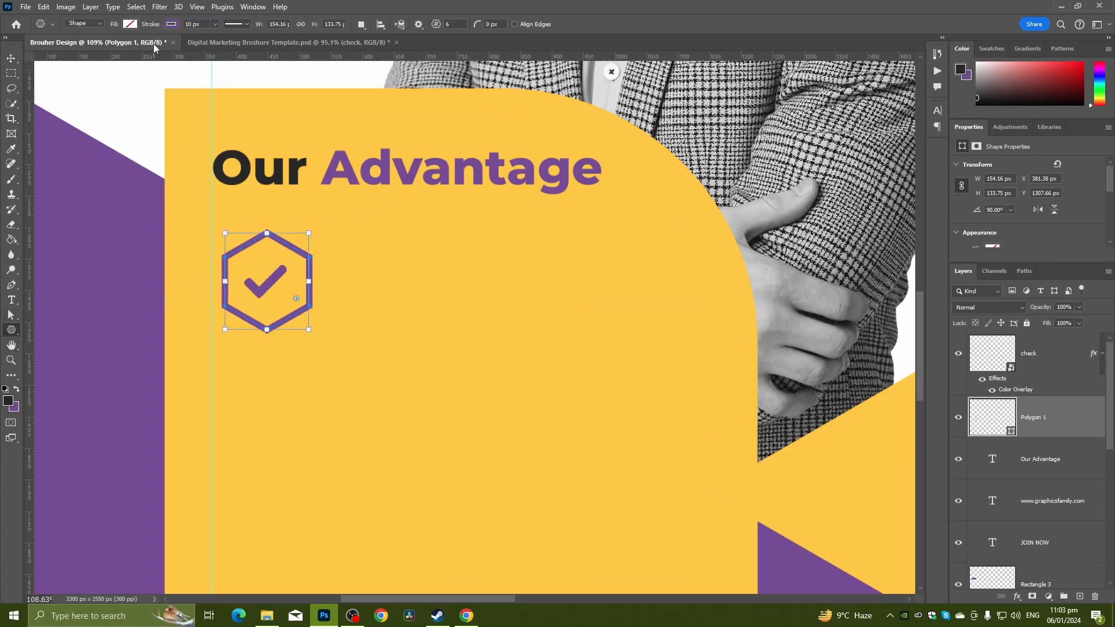
# Select the check icon and the hexagon together and align their horizontal centres
pyautogui.click(11, 59)
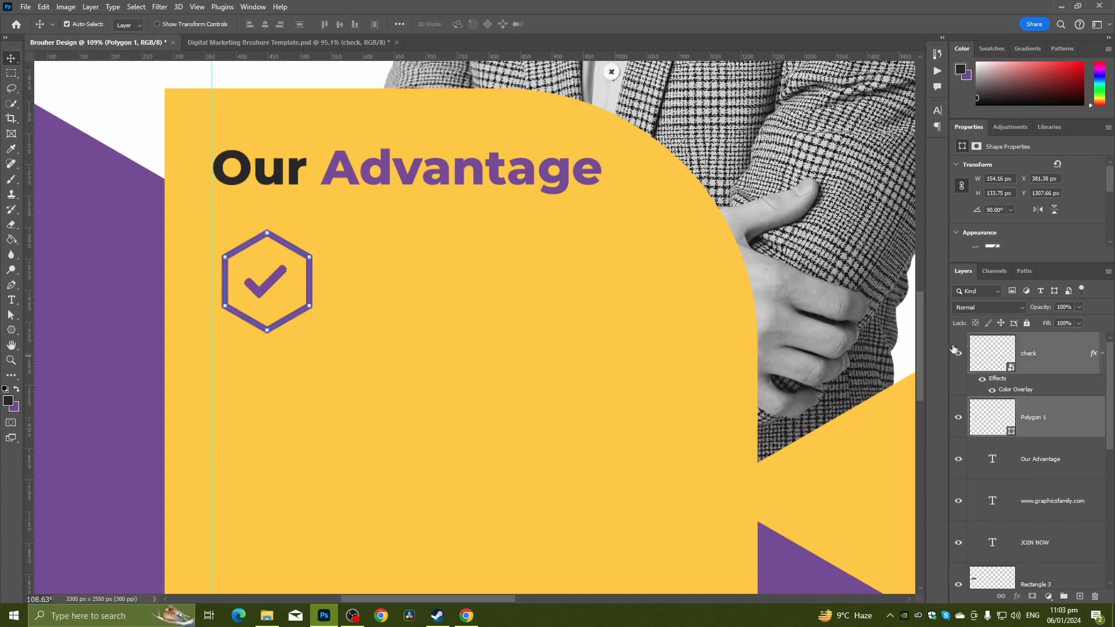
pyautogui.keyDown('shift'); pyautogui.click(982, 350); pyautogui.keyUp('shift')
pyautogui.click(265, 25)
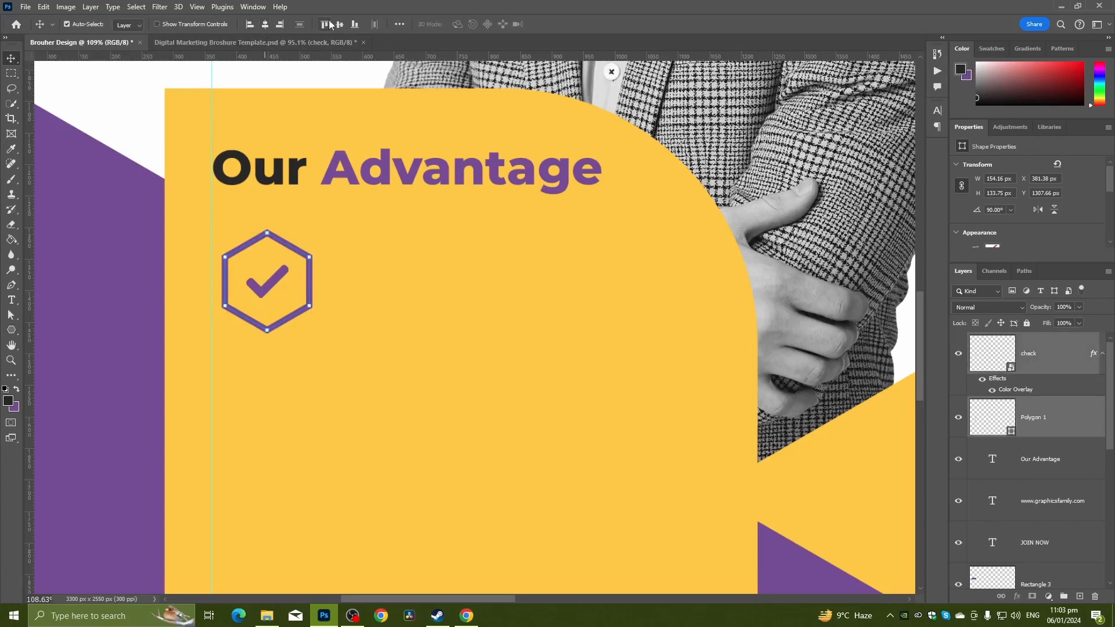
# Move the hexagon and check icon together against the vertical guide beneath "Our Advantage", and deselect them
pyautogui.hotkey('ctrl', 't')
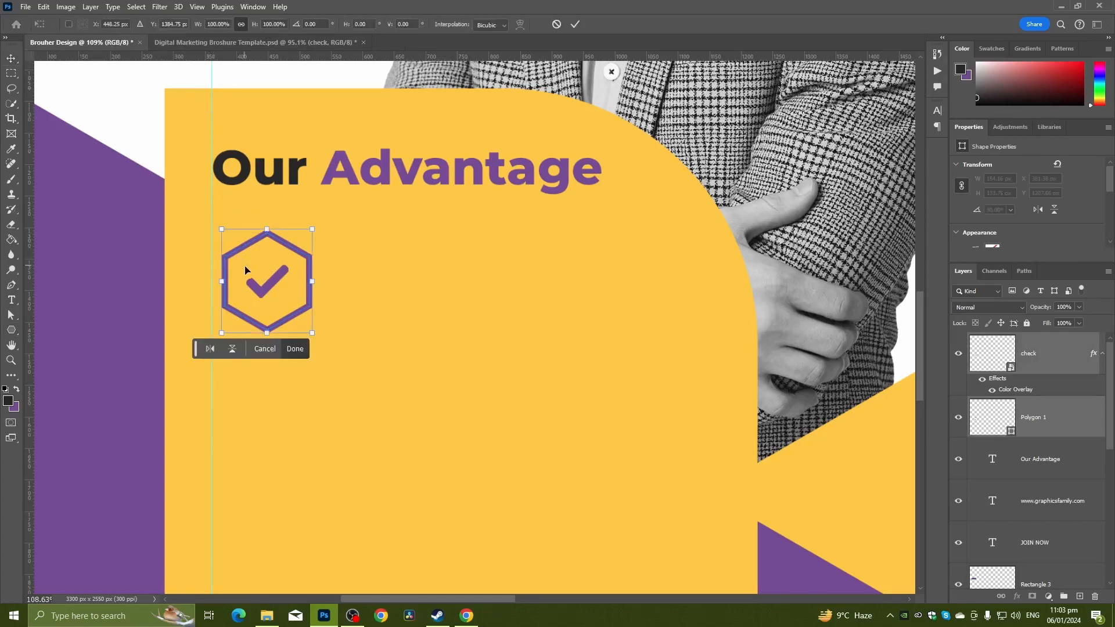
pyautogui.moveTo(228, 277); pyautogui.dragTo(223, 273)
pyautogui.press('Return')
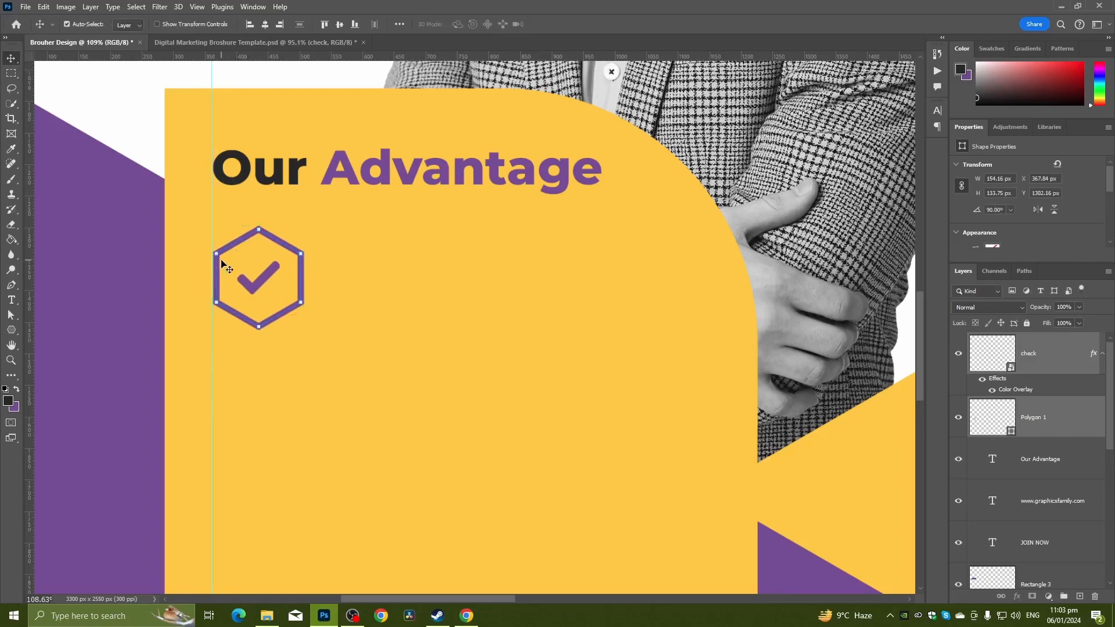
pyautogui.hotkey('ctrl', '0')
pyautogui.click(114, 376)
# Add a text line reading "Business Devlopment" in Montserrat Bold beside the hexagon
pyautogui.scroll(7, 114, 376)
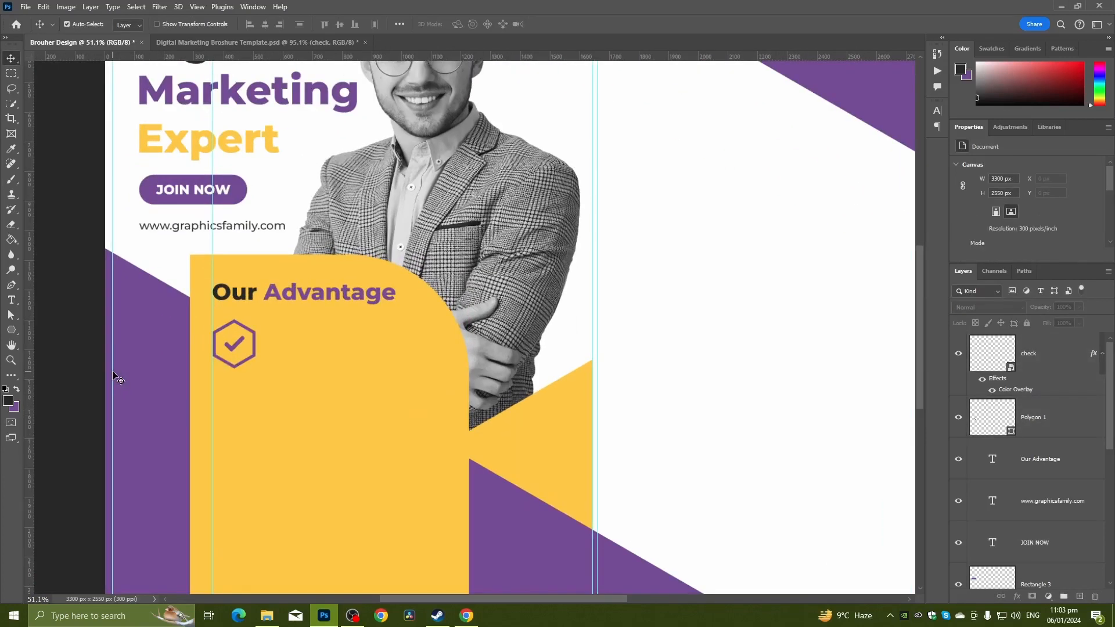
pyautogui.moveTo(272, 369); pyautogui.dragTo(263, 340)
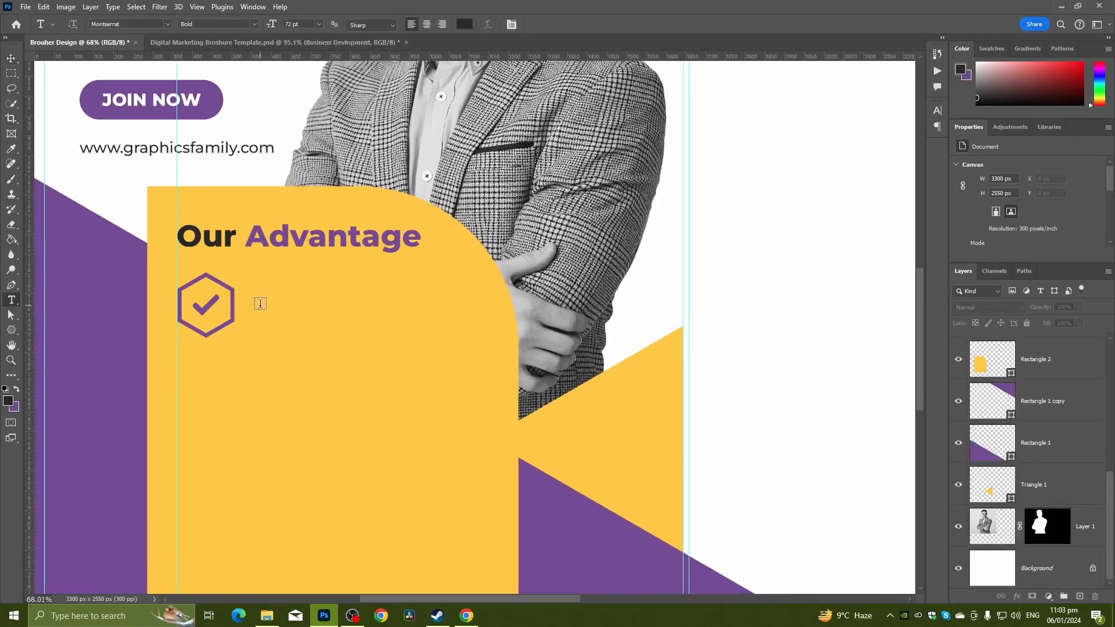
pyautogui.click(260, 303)
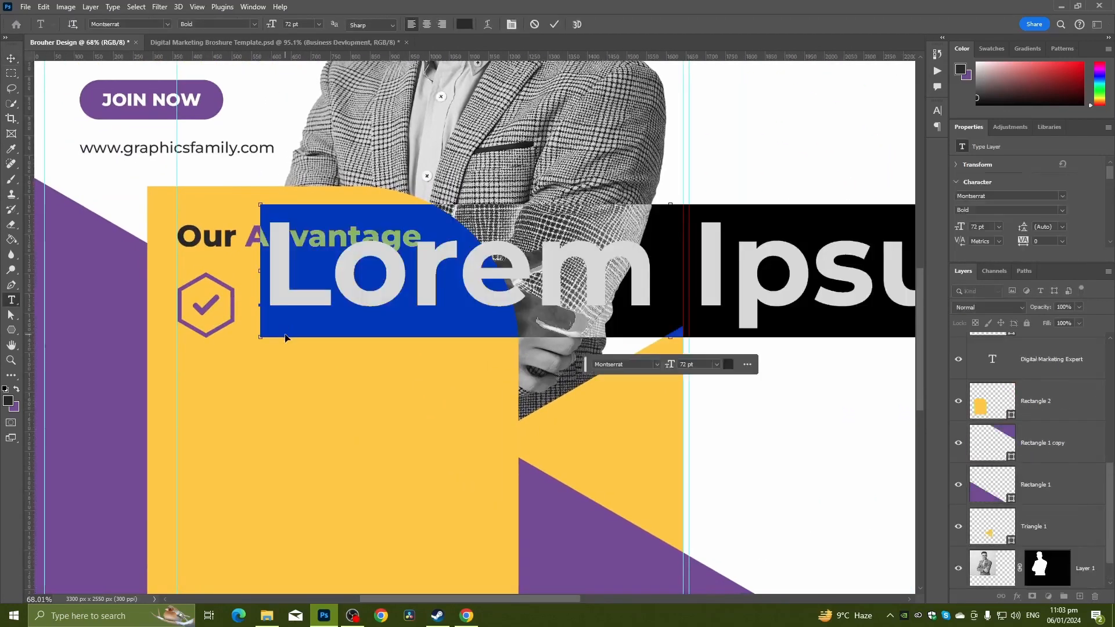
pyautogui.hotkey('ctrl', 'v')
pyautogui.click(7, 61)
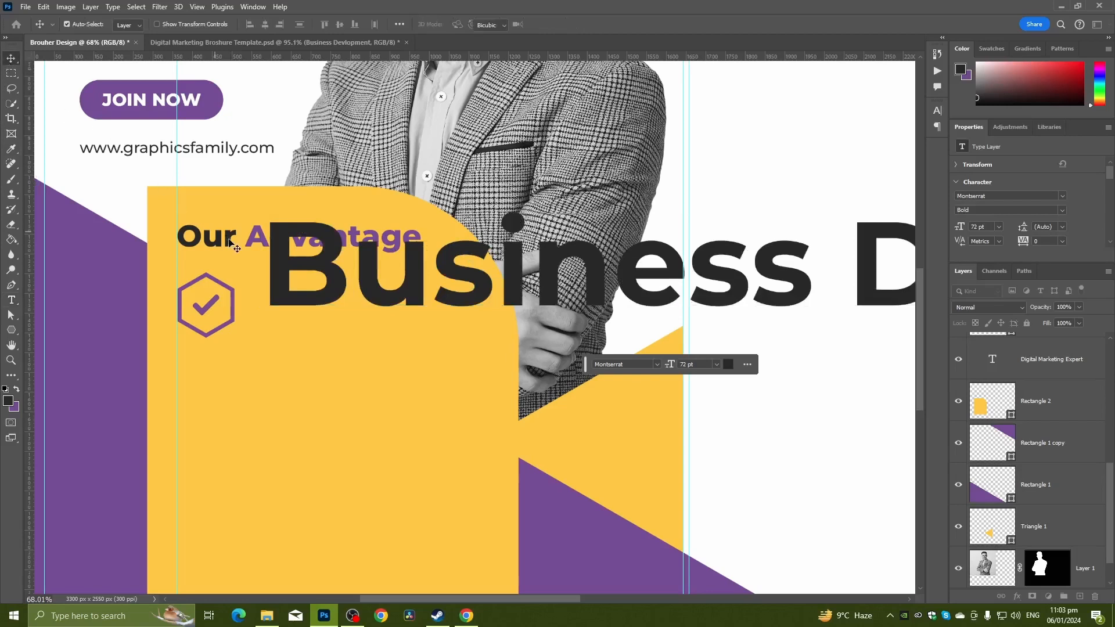
# Scale "Business Devlopment" down to 15.40% (11.09 pt) and place it to the right of the hexagon, near its upper corner
pyautogui.hotkey('ctrl', 't')
pyautogui.moveTo(260, 273); pyautogui.dragTo(285, 299)
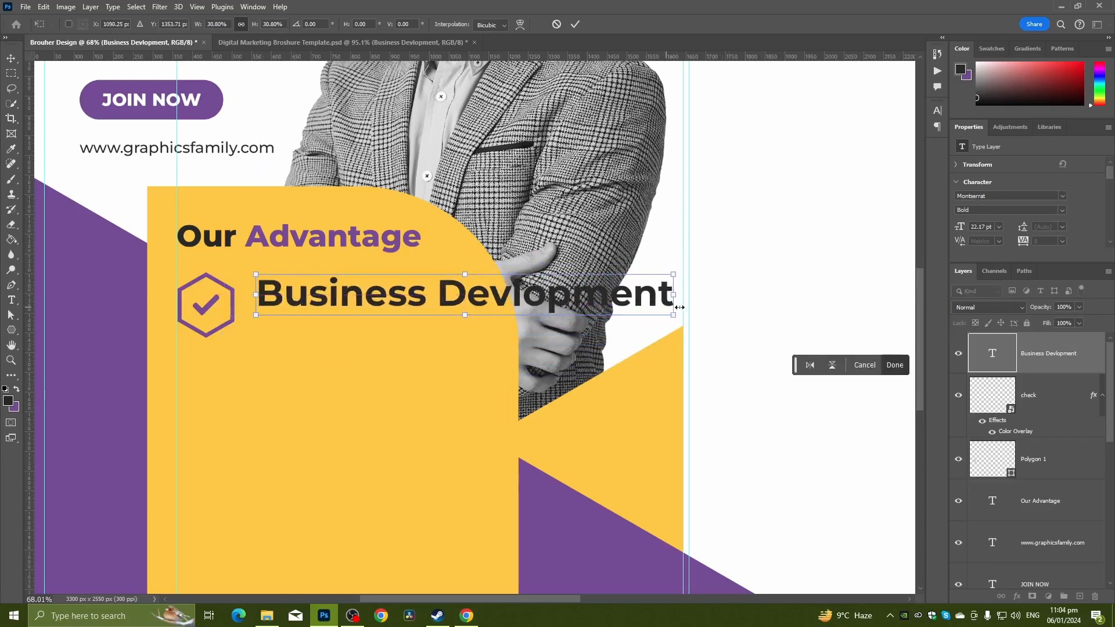
pyautogui.moveTo(676, 298); pyautogui.dragTo(419, 289)
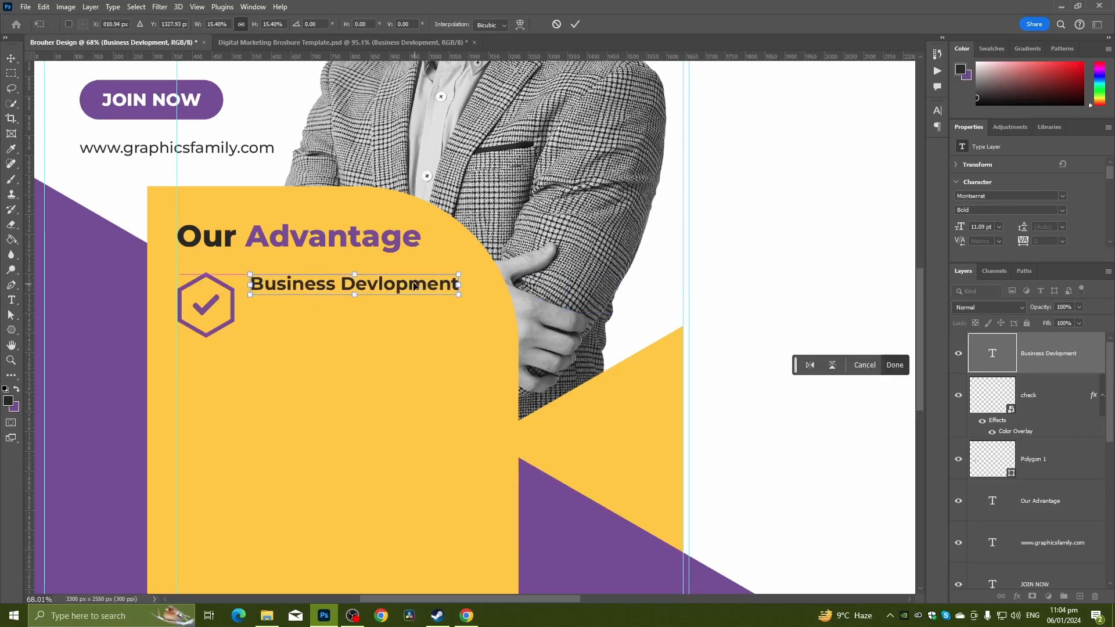
pyautogui.press('Return')
# Paste the lorem ipsum paragraph under "Business Devlopment" and scale both texts together to about 90%, keeping them beside the hexagon
pyautogui.hotkey('ctrl', 'v')
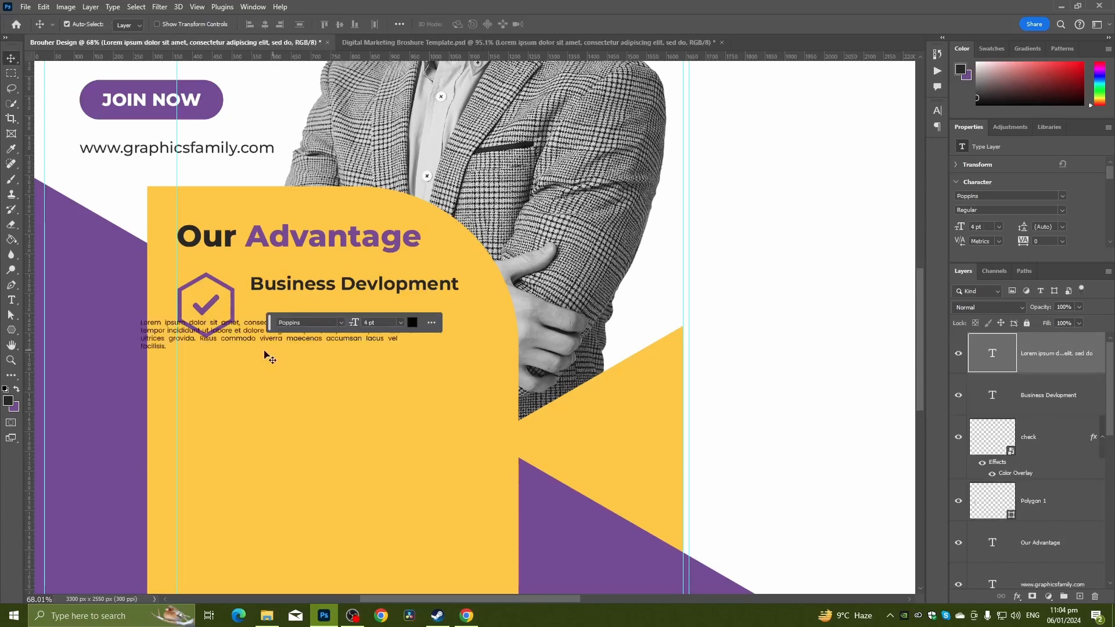
pyautogui.moveTo(240, 341); pyautogui.dragTo(351, 316)
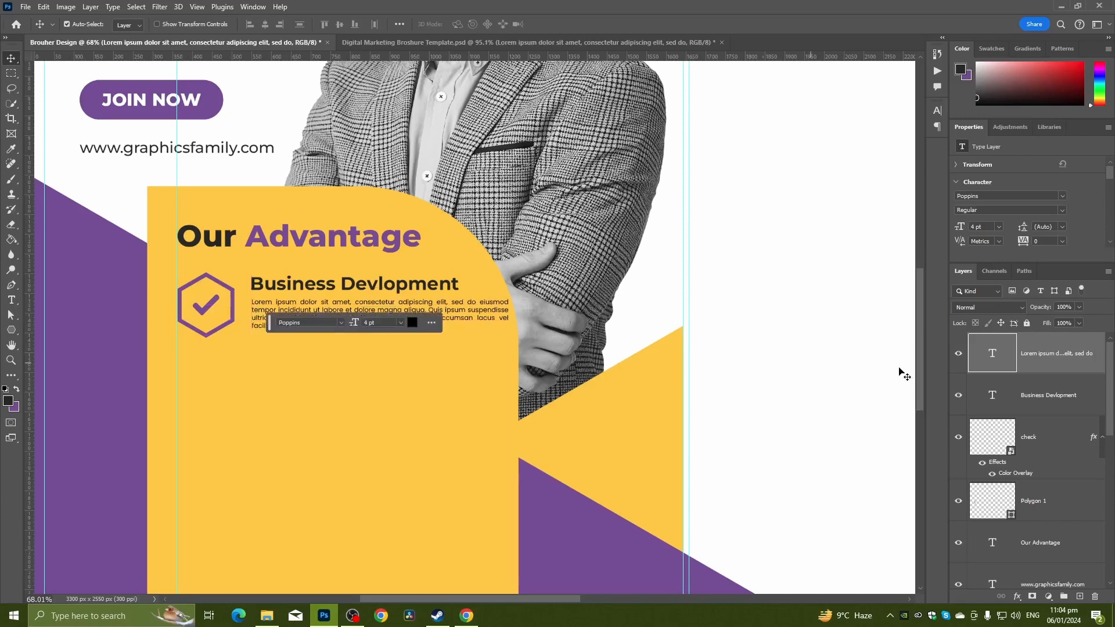
pyautogui.keyDown('shift'); pyautogui.click(1033, 392); pyautogui.keyUp('shift')
pyautogui.hotkey('ctrl', 't')
pyautogui.moveTo(510, 305); pyautogui.dragTo(484, 308)
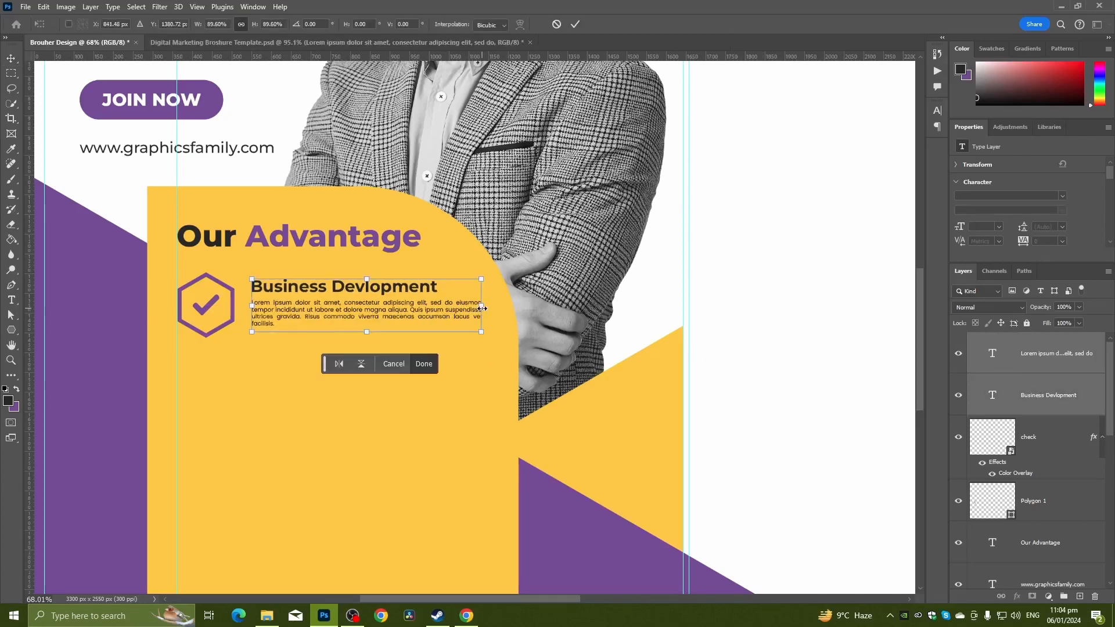
pyautogui.moveTo(406, 307); pyautogui.dragTo(400, 306)
pyautogui.press('Return')
# Group the paragraph, "Business Devlopment", check icon and hexagon layers, and name the group "Business"
pyautogui.hotkey('ctrl', '0')
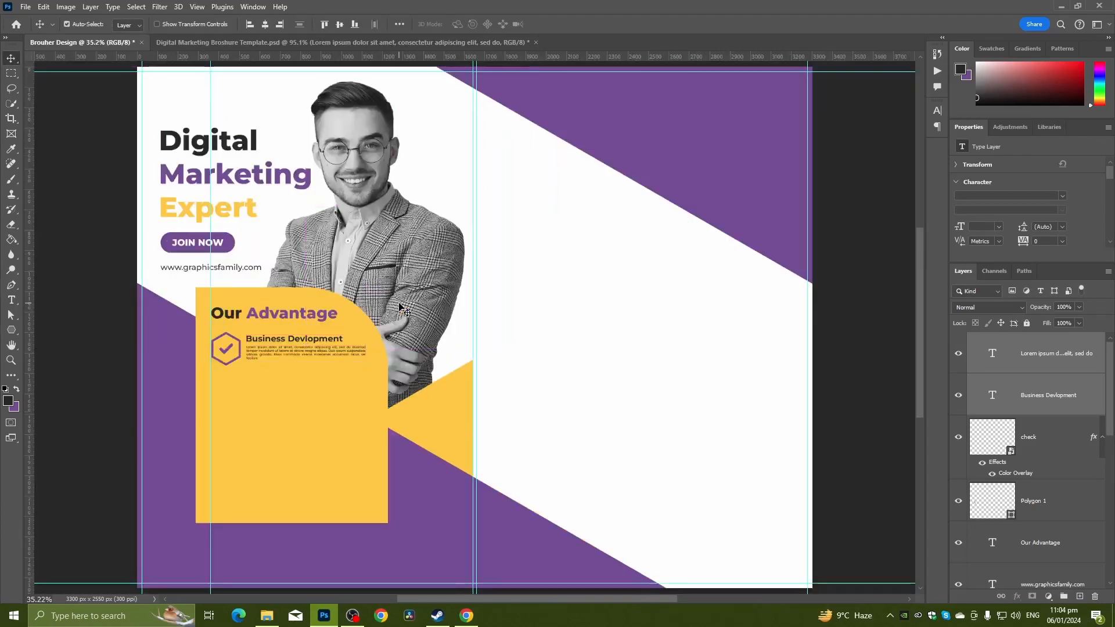
pyautogui.scroll(2, 325, 357)
pyautogui.moveTo(314, 364); pyautogui.dragTo(328, 300)
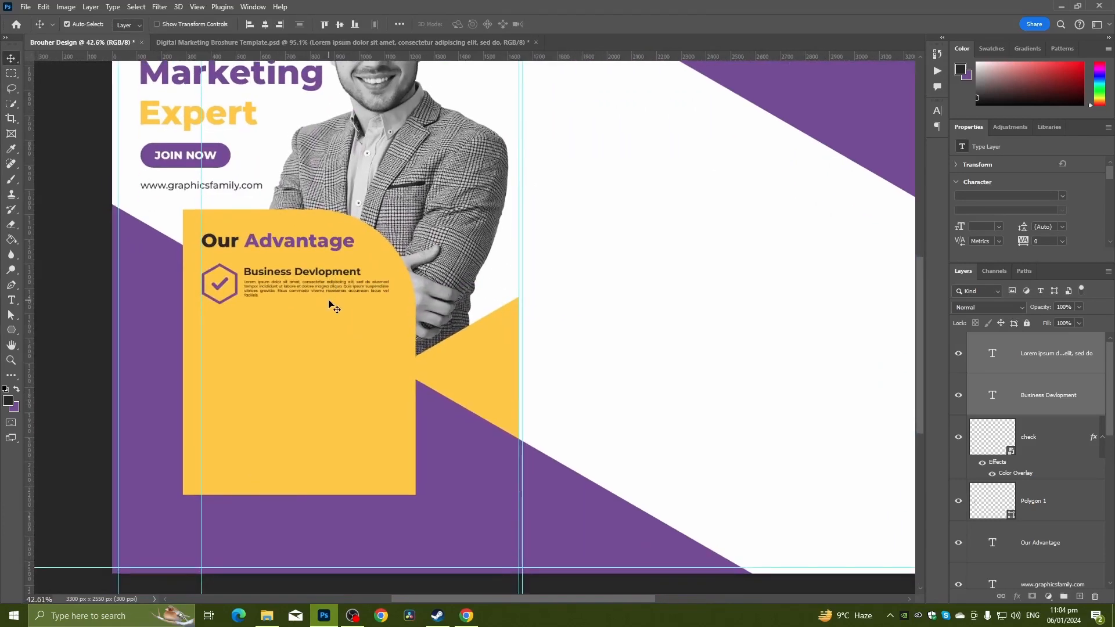
pyautogui.click(1046, 440)
pyautogui.keyDown('shift'); pyautogui.click(1053, 504); pyautogui.keyUp('shift')
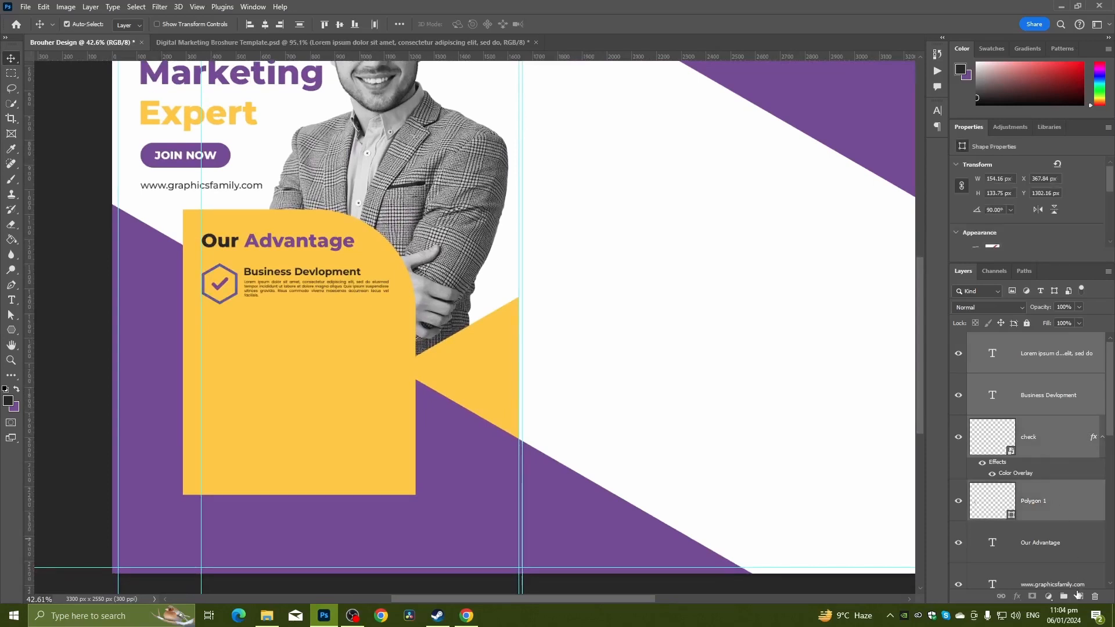
pyautogui.click(1064, 595)
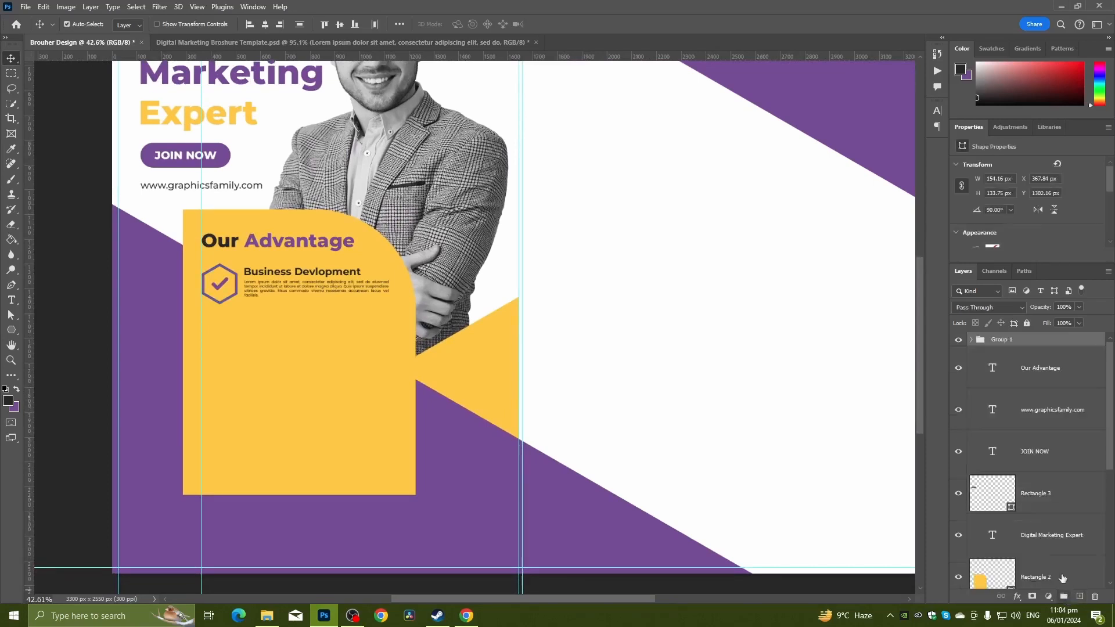
pyautogui.doubleClick(1004, 341)
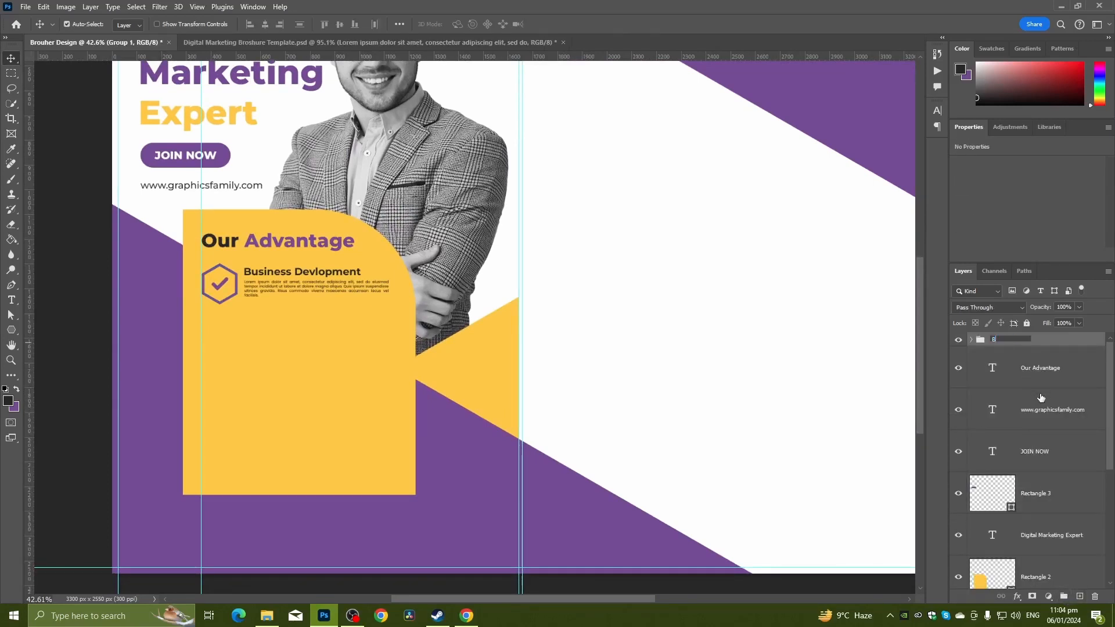
pyautogui.press('Return')
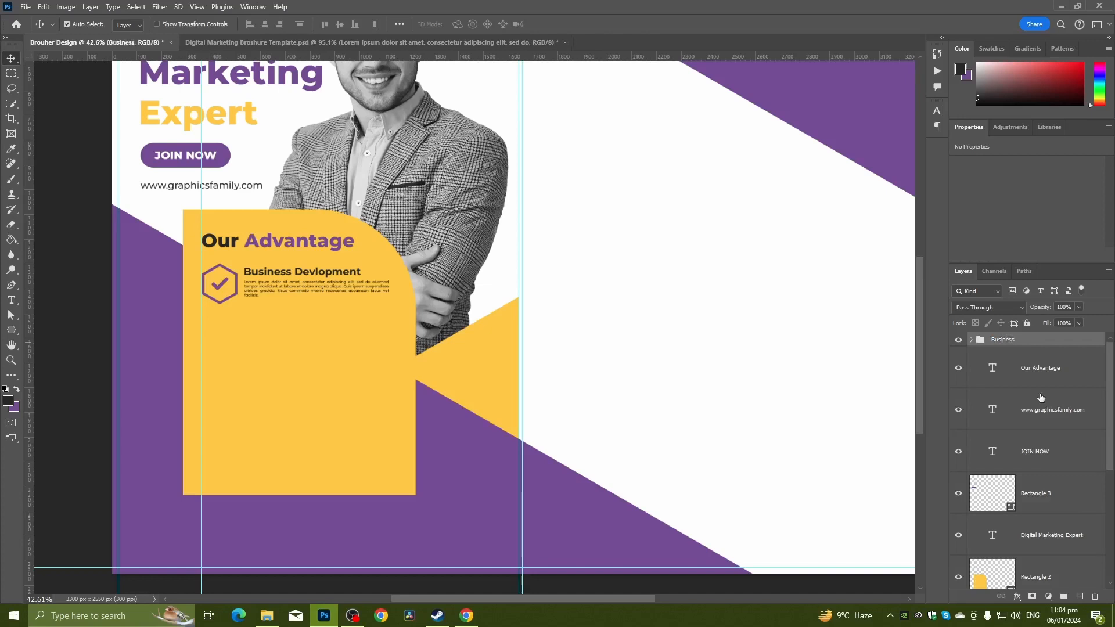
# Duplicate the "Business" group and move the copy about 194 px straight down below the original
pyautogui.hotkey('ctrl', 'j')
pyautogui.hotkey('ctrl', 't')
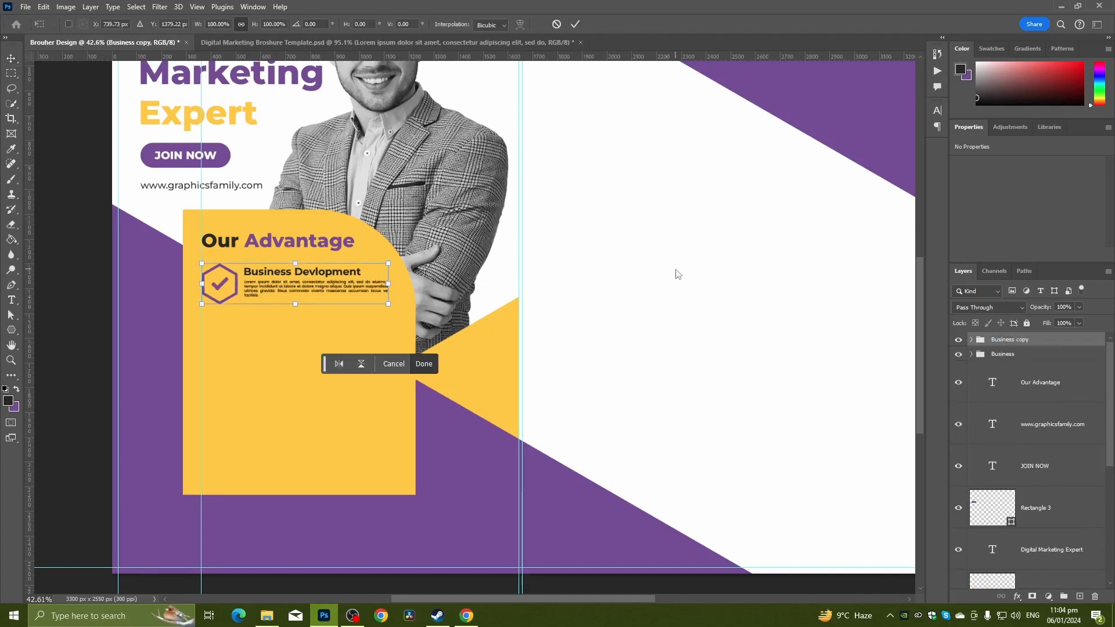
pyautogui.moveTo(320, 296); pyautogui.dragTo(310, 343)
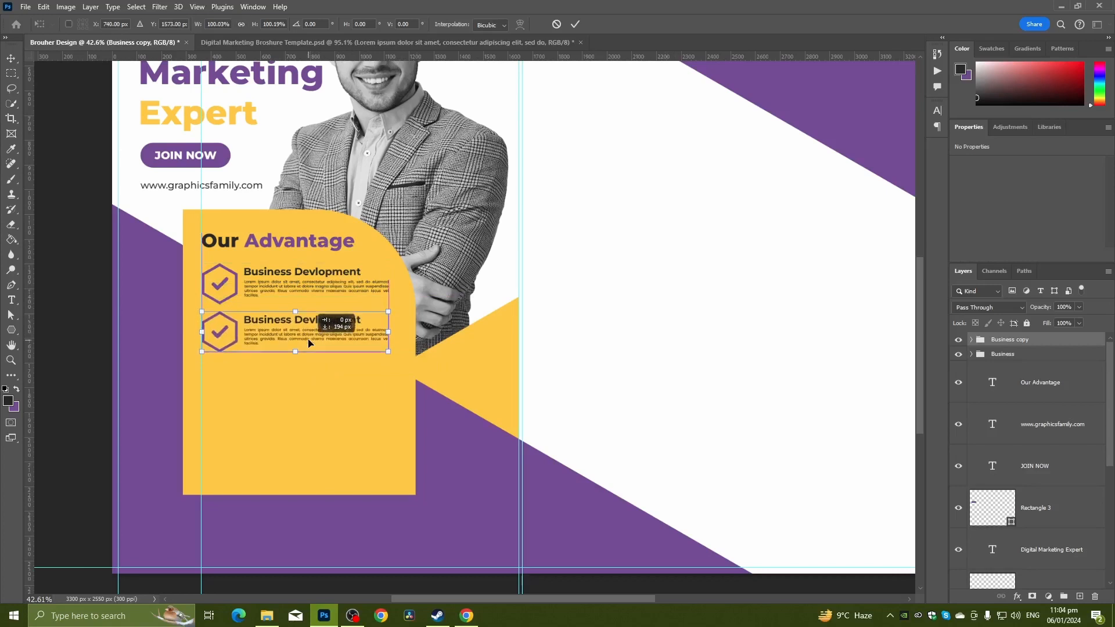
pyautogui.press('Return')
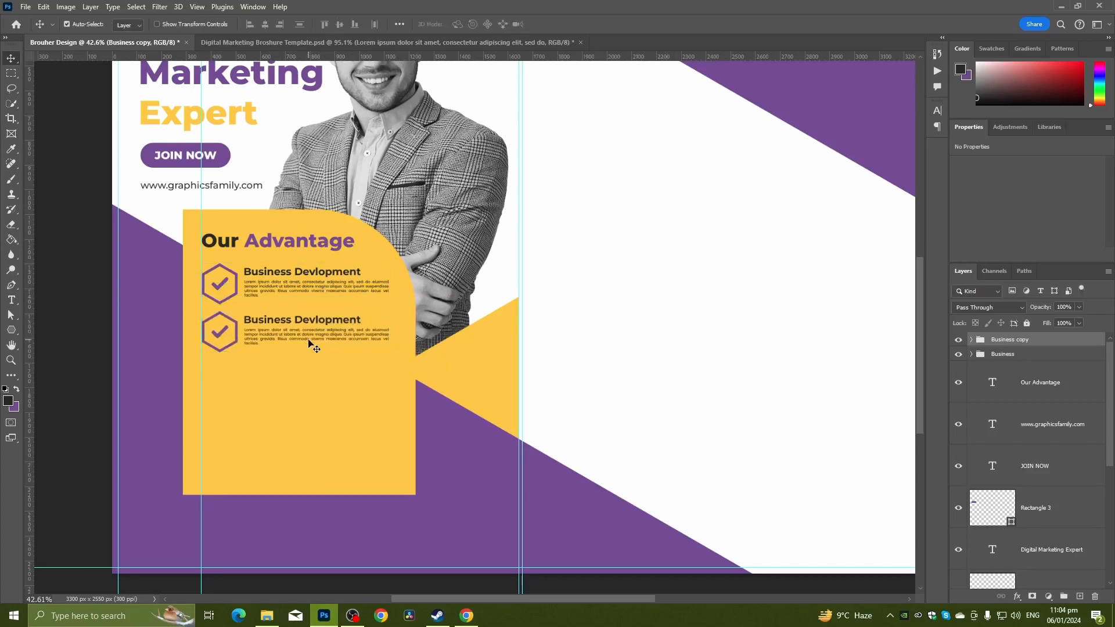
# Replace the heading text in the duplicated item with "Client Management"
pyautogui.moveTo(221, 254); pyautogui.dragTo(207, 274)
pyautogui.click(11, 301)
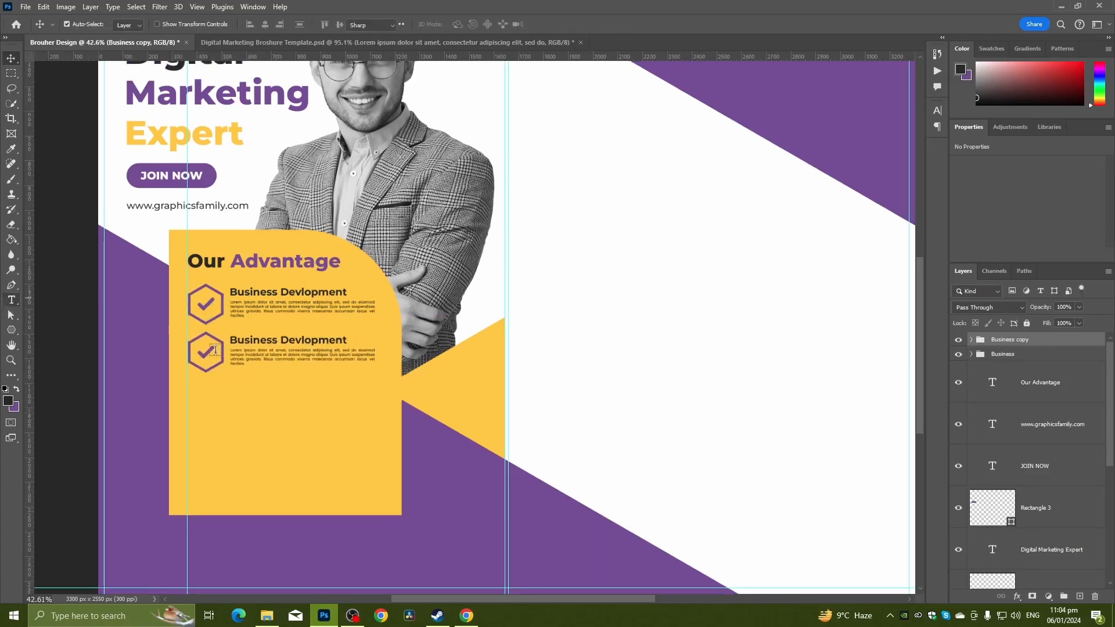
pyautogui.click(251, 339)
pyautogui.hotkey('ctrl', 'a')
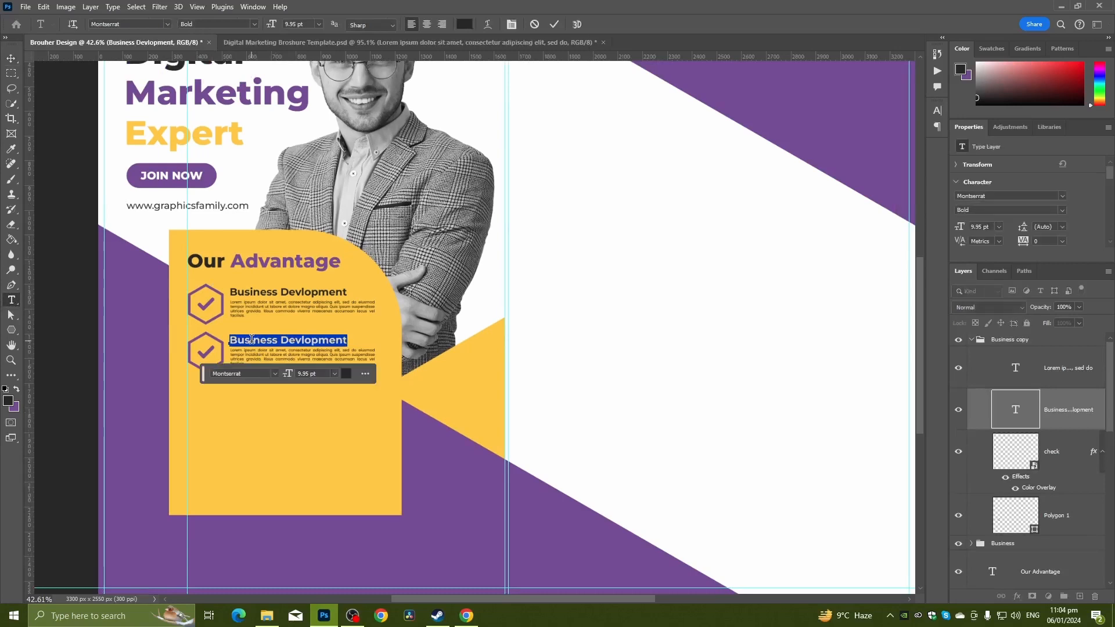
pyautogui.write('Client Man')
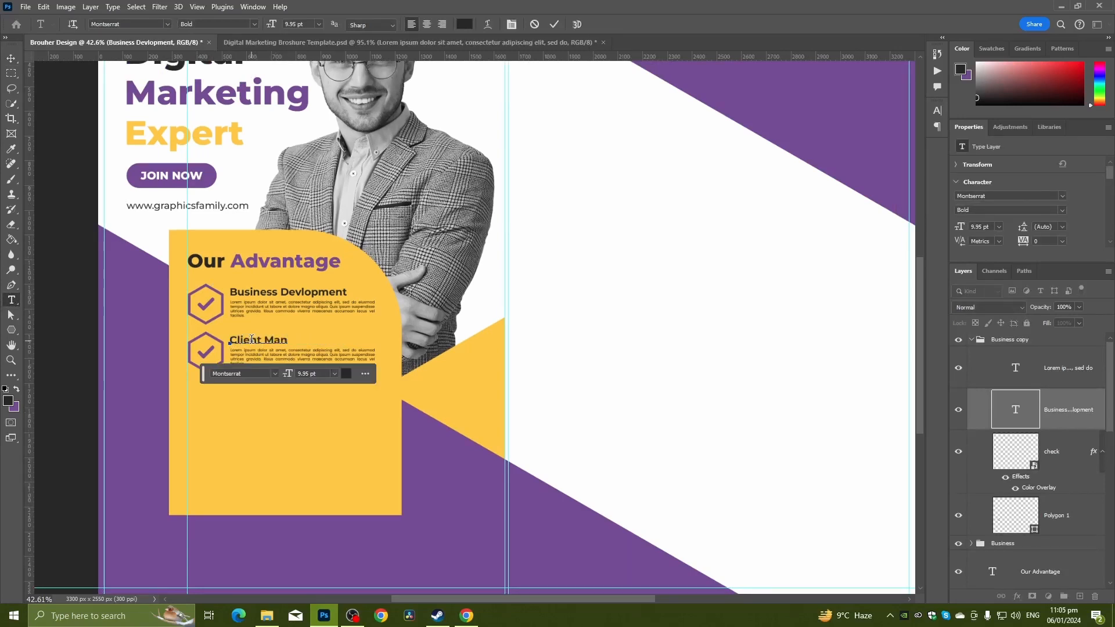
pyautogui.write('agement')
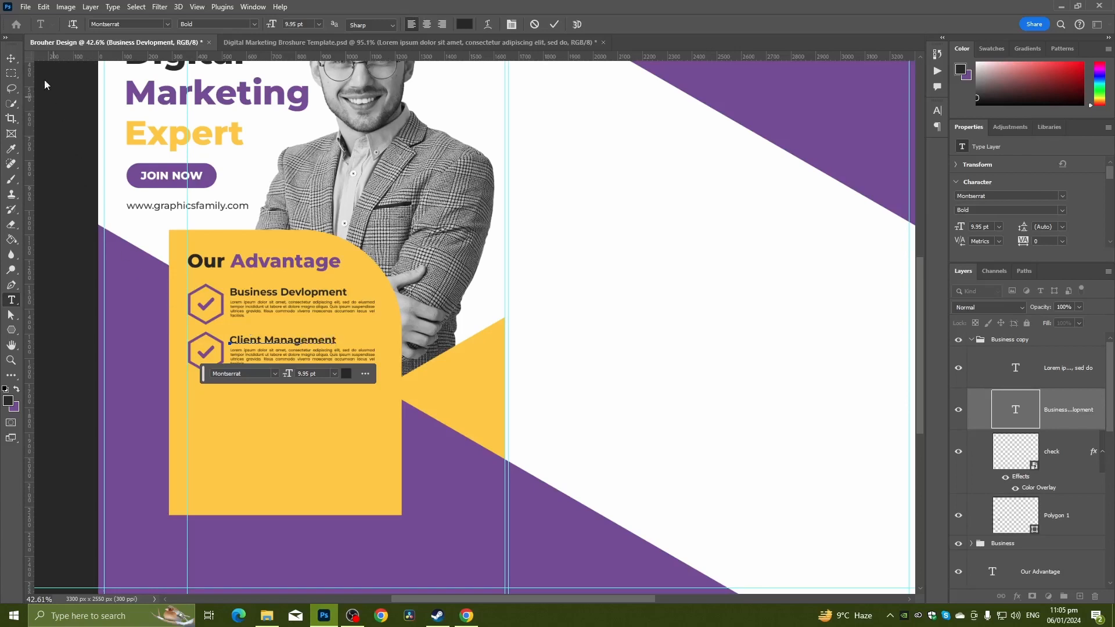
pyautogui.click(18, 58)
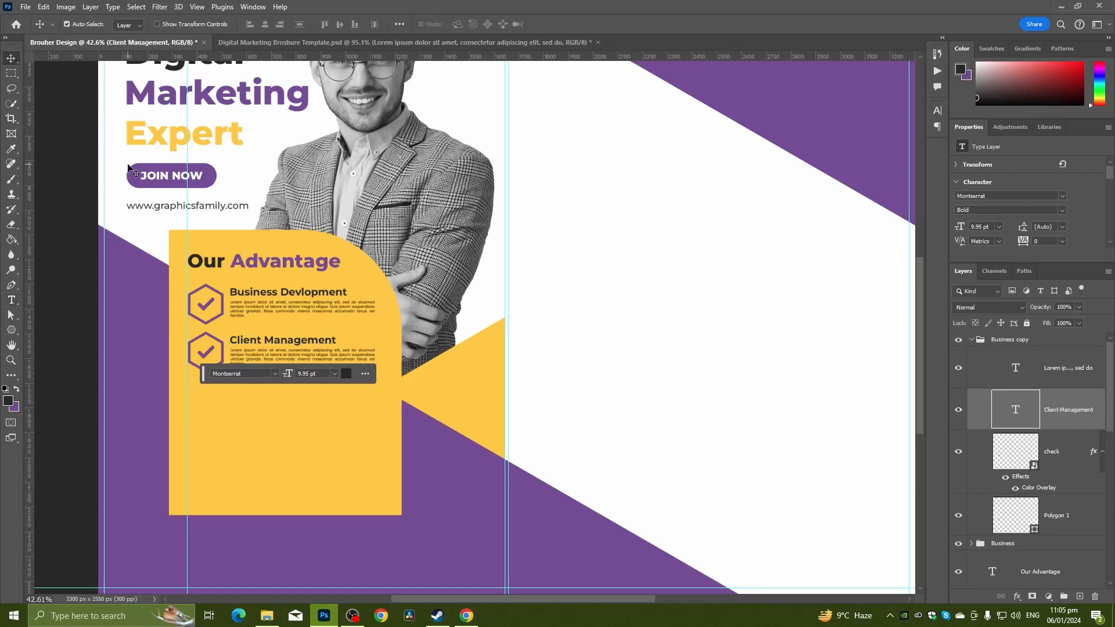
# Rename the duplicated group holding the "Client Management" item to "Client"
pyautogui.scroll(-2, 1044, 399)
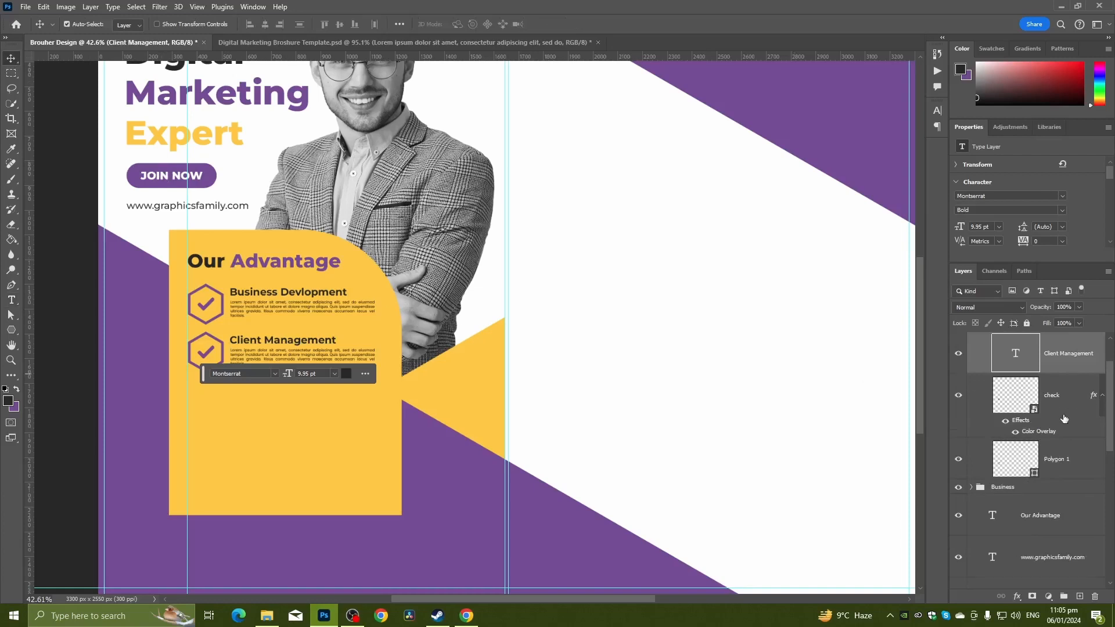
pyautogui.scroll(2, 1065, 419)
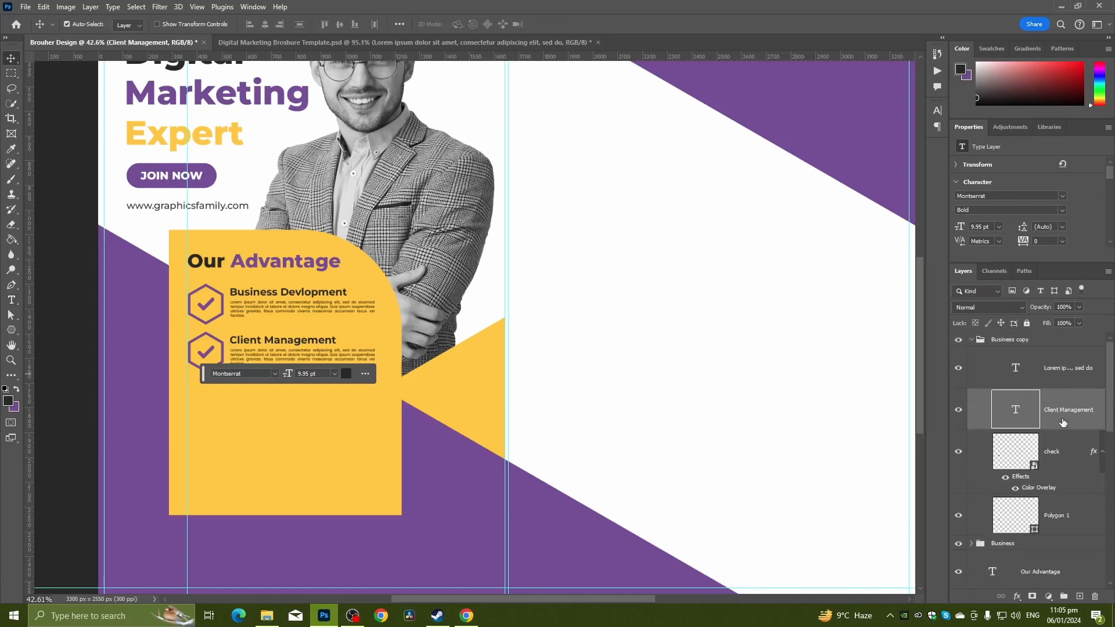
pyautogui.doubleClick(1009, 343)
pyautogui.write('Cl')
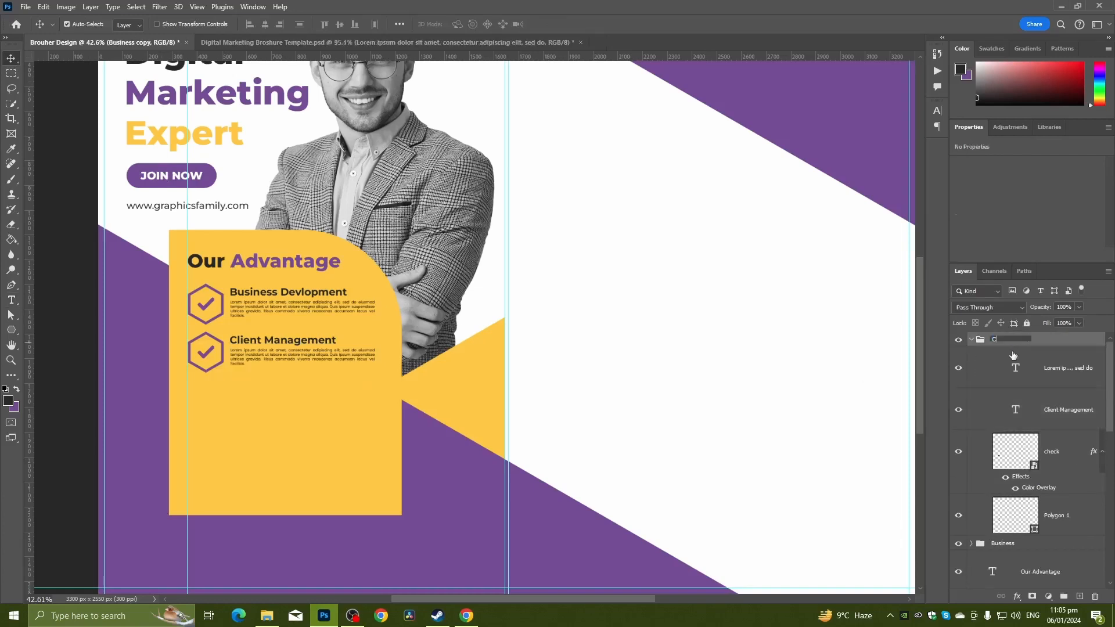
pyautogui.write('ient')
pyautogui.press('Return')
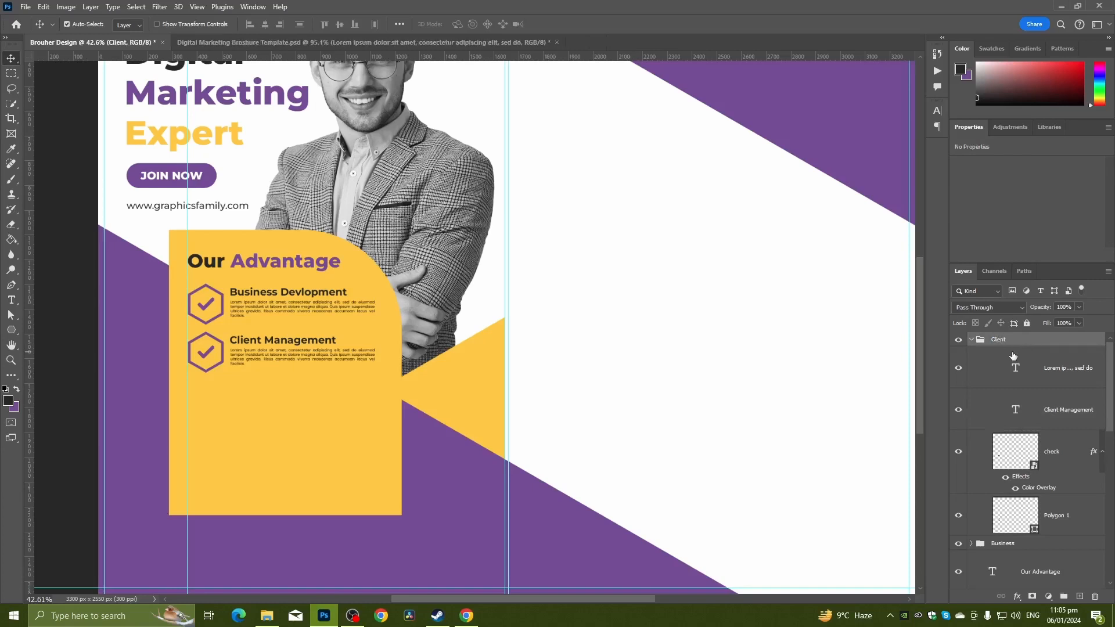
# Duplicate the "Client" group and move the copy about 199 px straight down below the original
pyautogui.click(971, 340)
pyautogui.hotkey('ctrl', 'j')
pyautogui.hotkey('ctrl', 't')
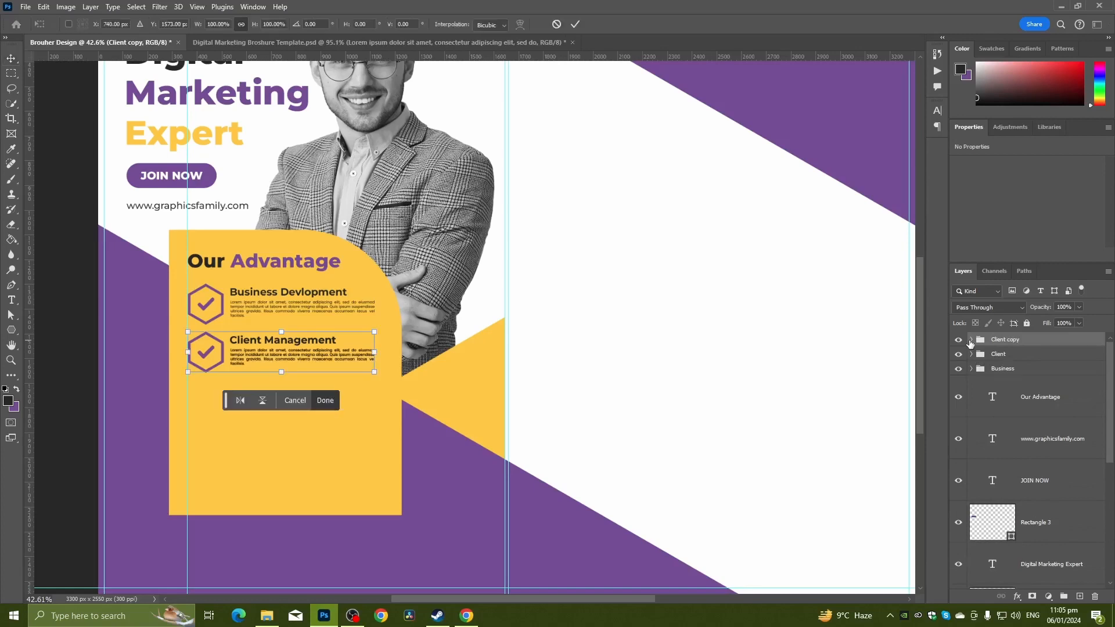
pyautogui.moveTo(295, 349); pyautogui.dragTo(285, 395)
pyautogui.scroll(3, 286, 399)
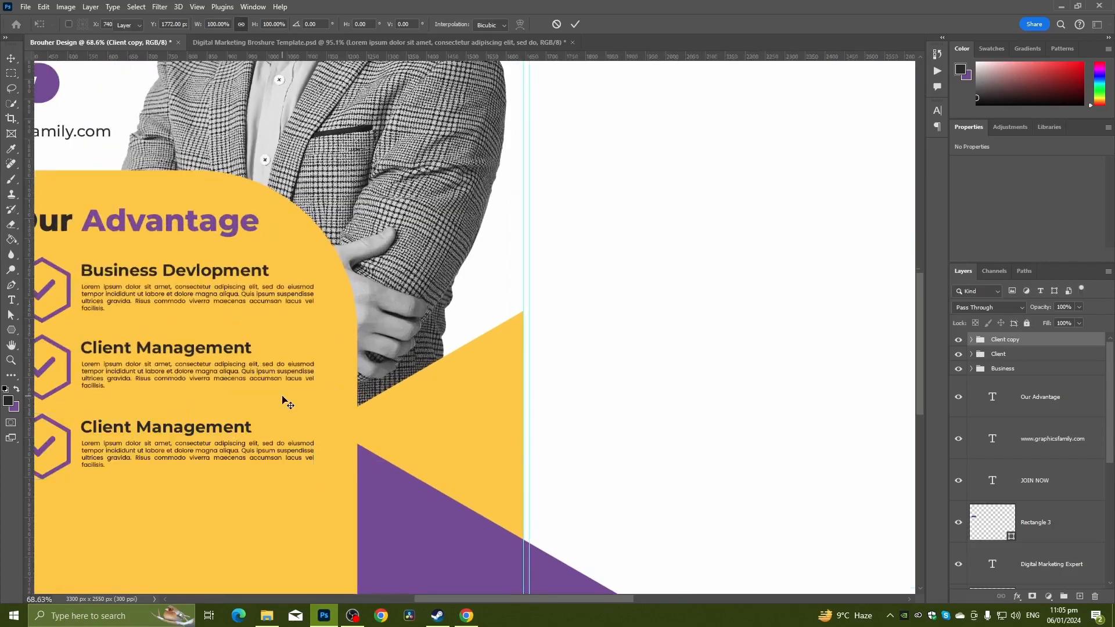
pyautogui.press('Return')
# Replace the heading text in the third checklist item with "Market Strategy"
pyautogui.scroll(4, 174, 398)
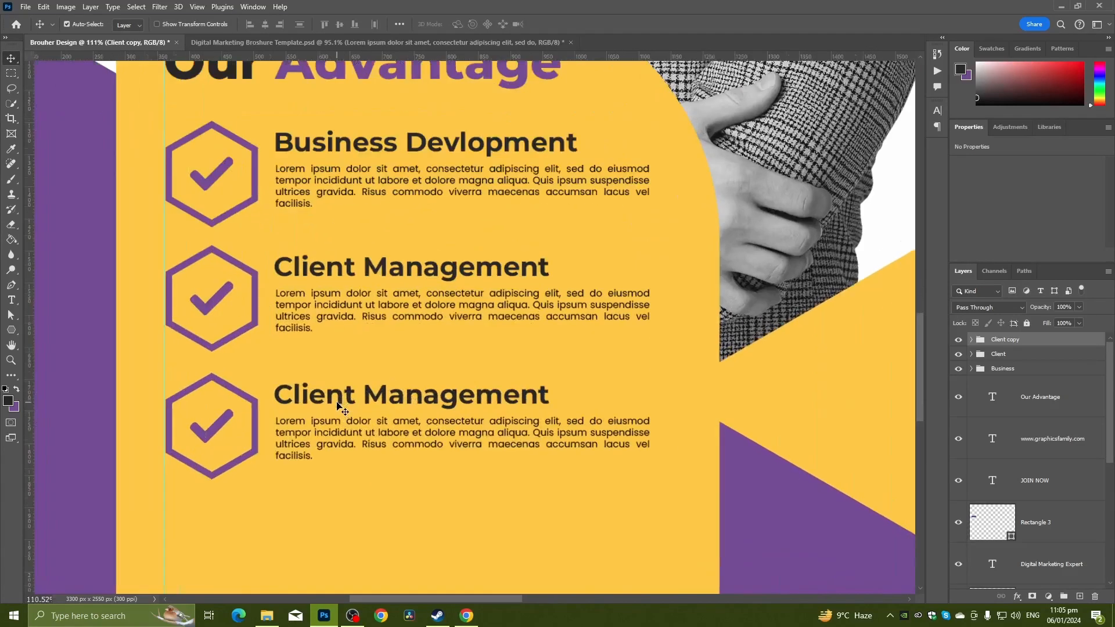
pyautogui.click(11, 300)
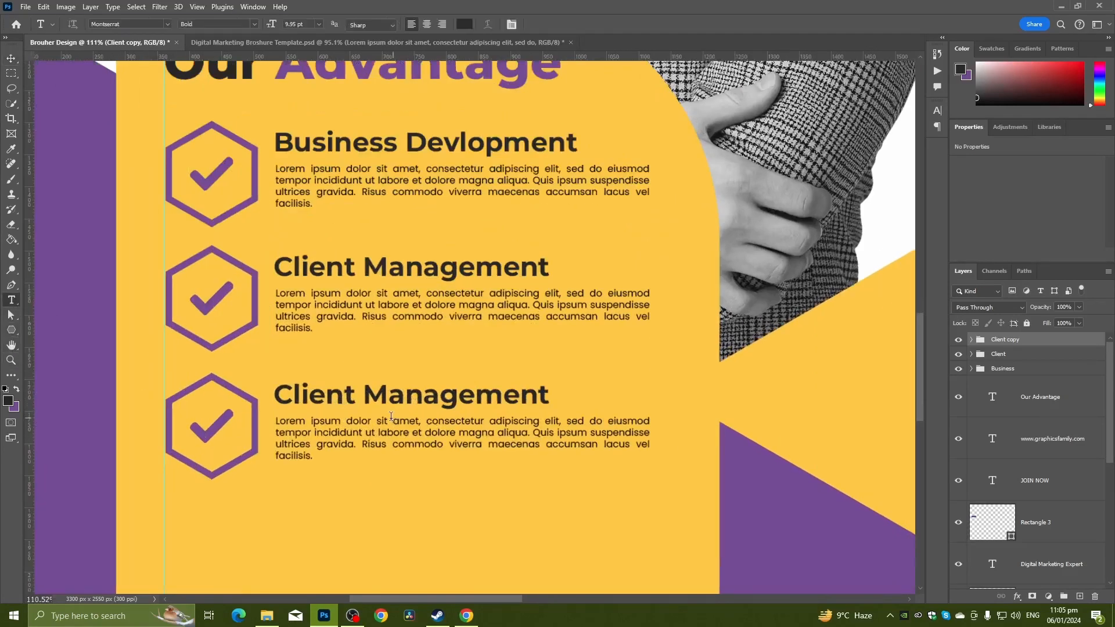
pyautogui.tripleClick(321, 400)
pyautogui.write('M')
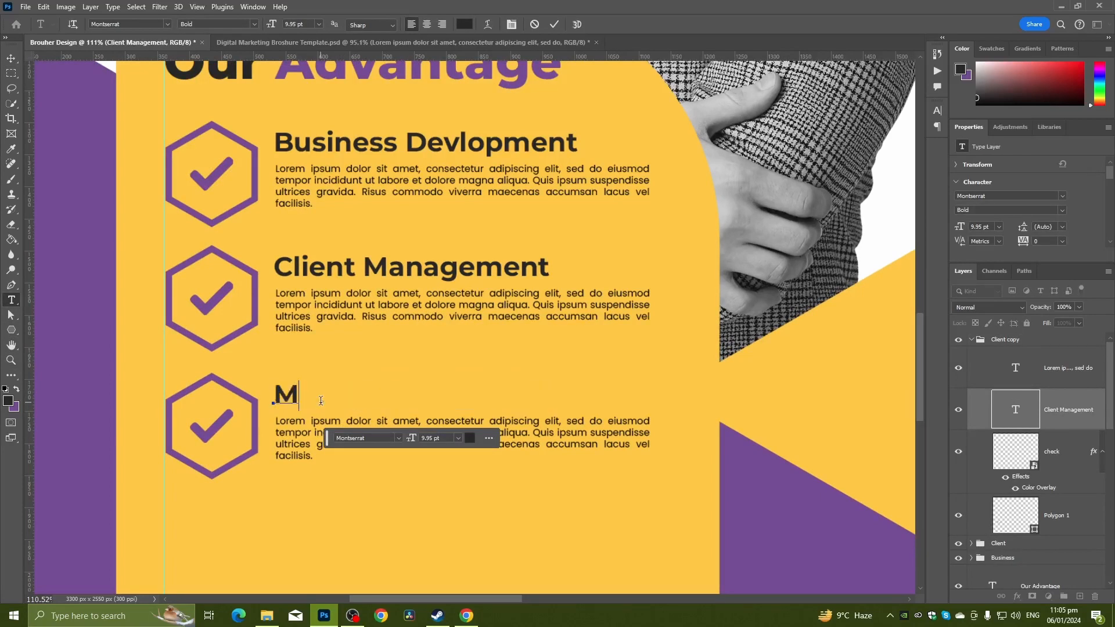
pyautogui.write('arke')
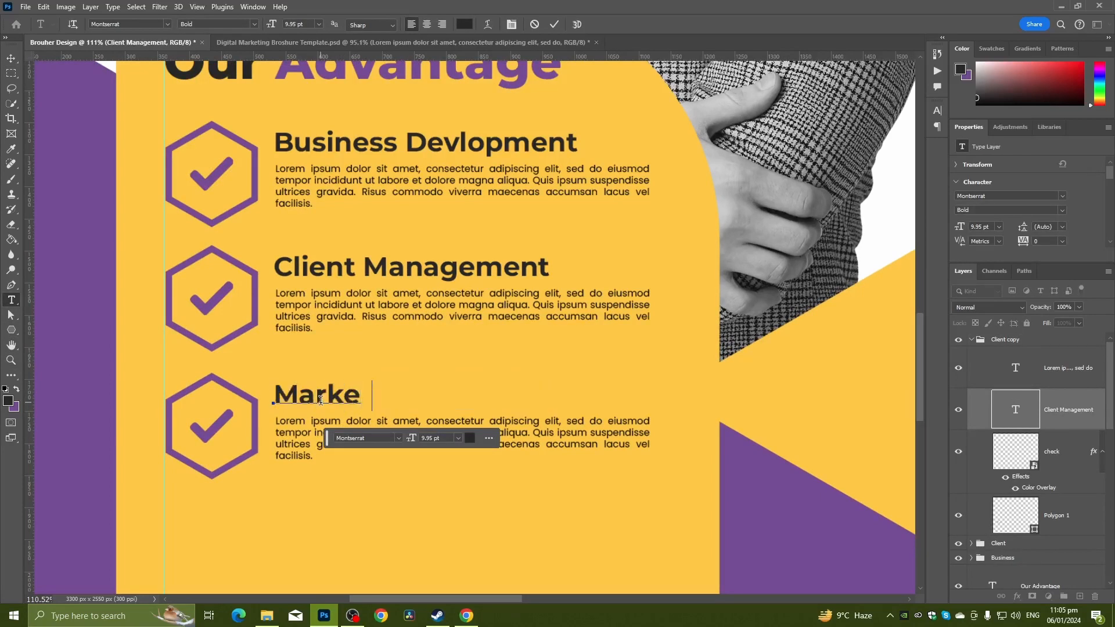
pyautogui.write('t Strat')
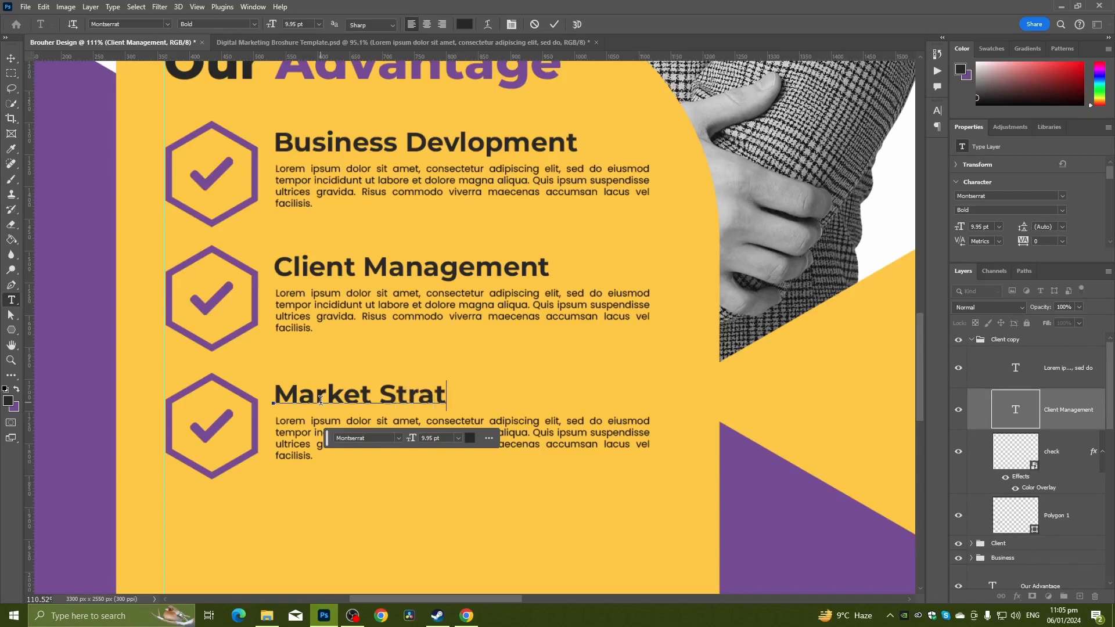
pyautogui.write('egy')
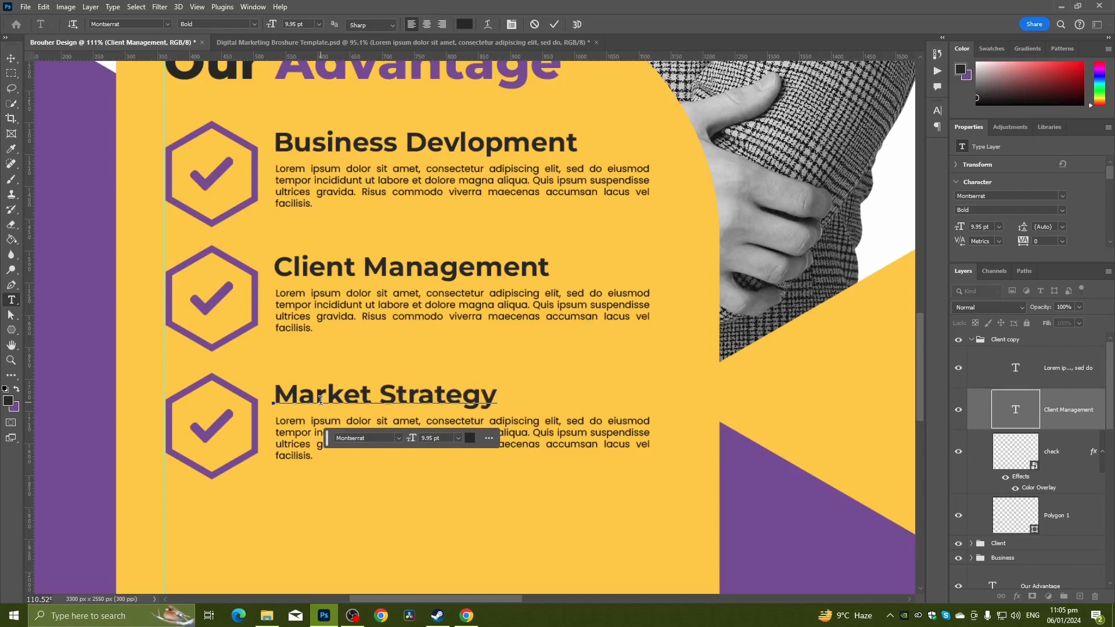
pyautogui.click(11, 58)
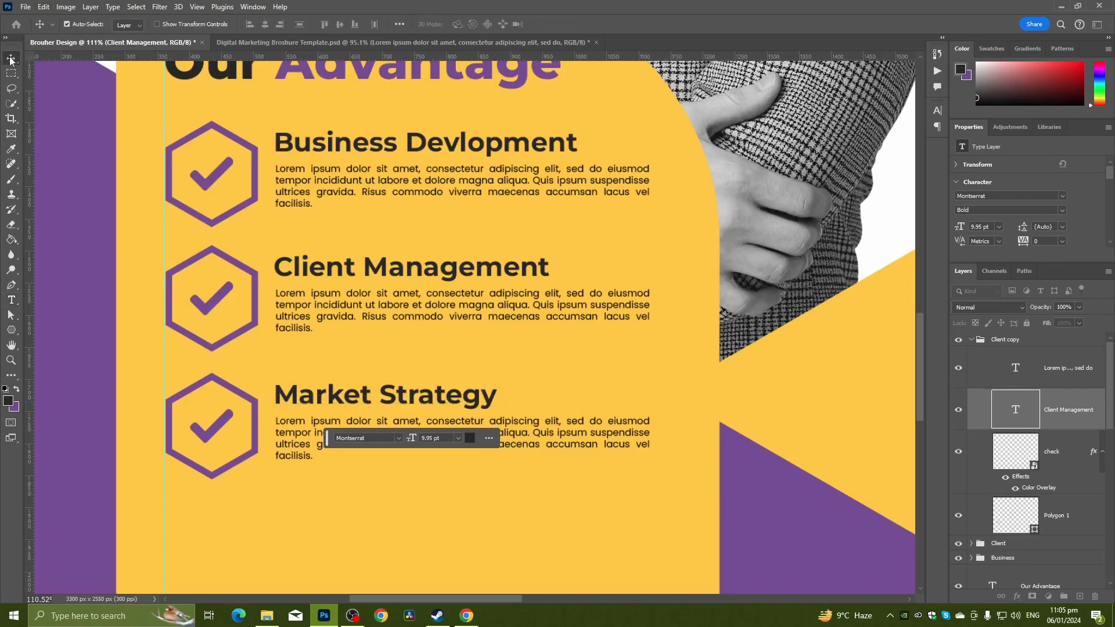
# Collapse the "Client copy" group and rename it "Market"
pyautogui.hotkey('ctrl', '0')
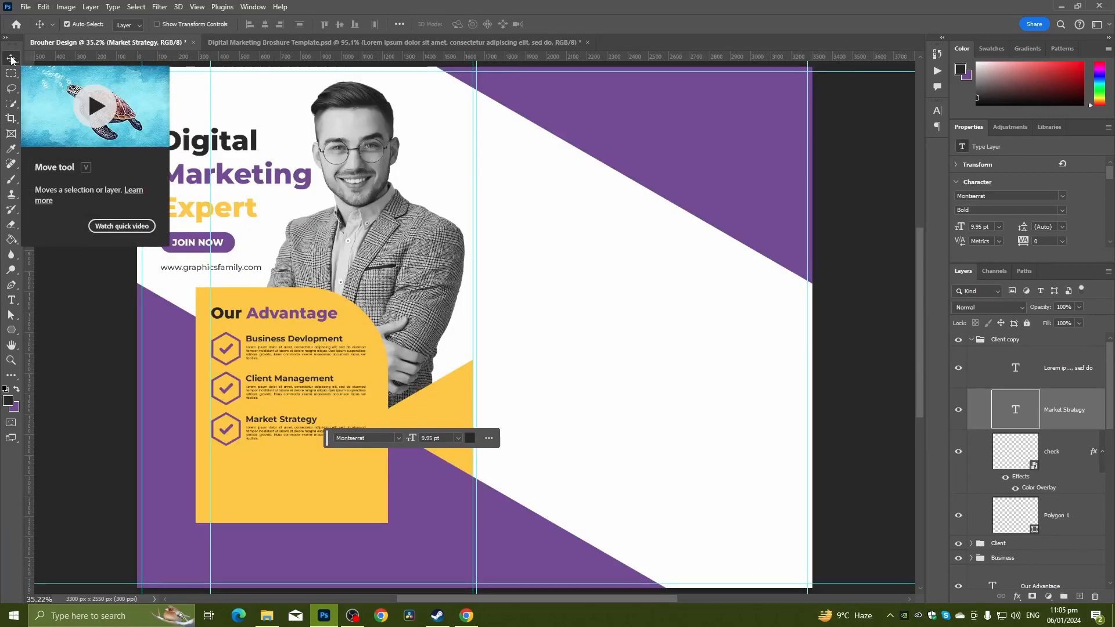
pyautogui.scroll(2, 256, 462)
pyautogui.moveTo(256, 451); pyautogui.dragTo(254, 399)
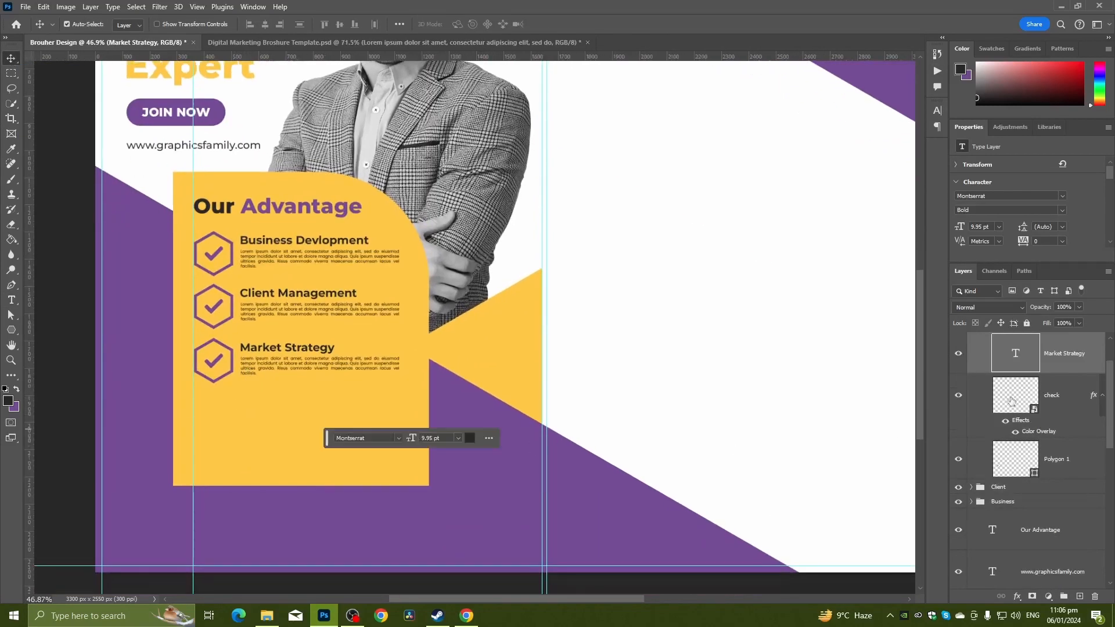
pyautogui.scroll(1, 1009, 363)
pyautogui.click(972, 341)
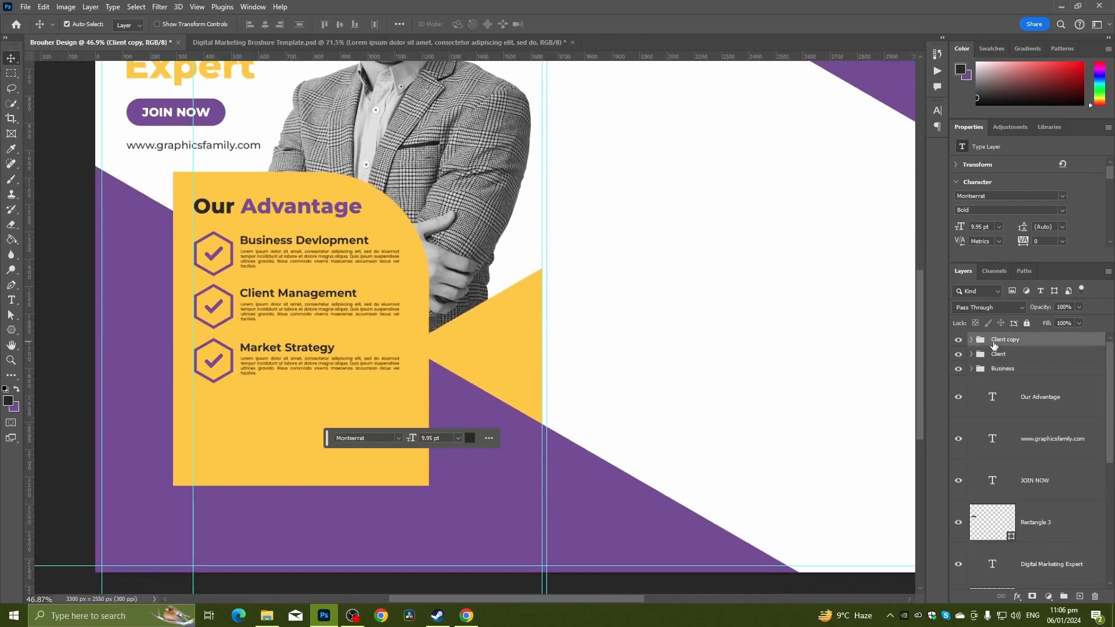
pyautogui.doubleClick(1005, 339)
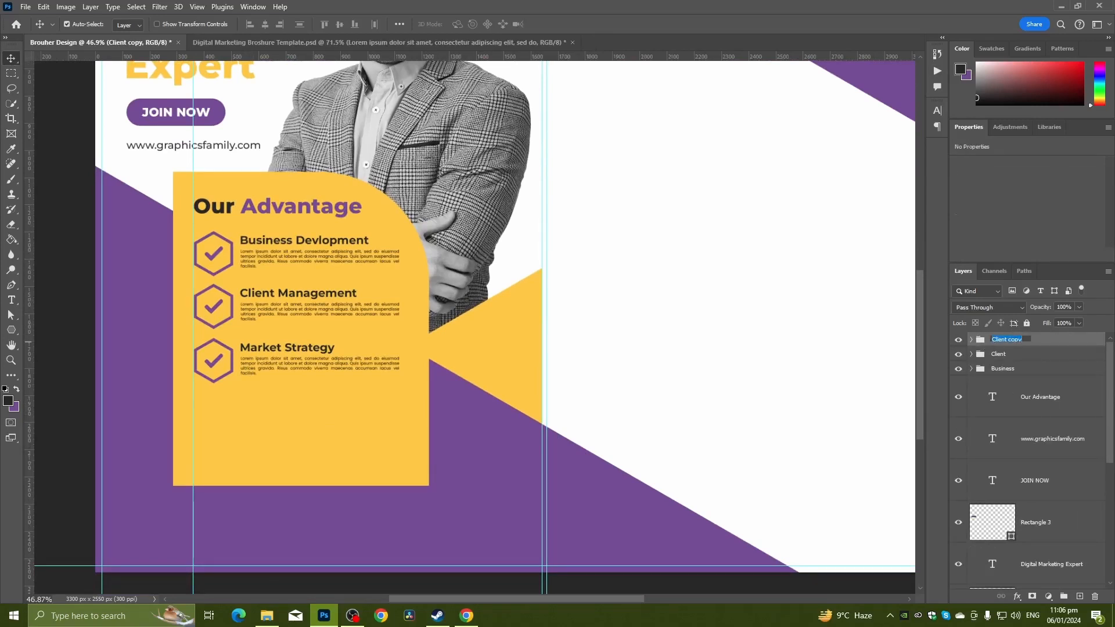
pyautogui.write('Market')
pyautogui.press('Return')
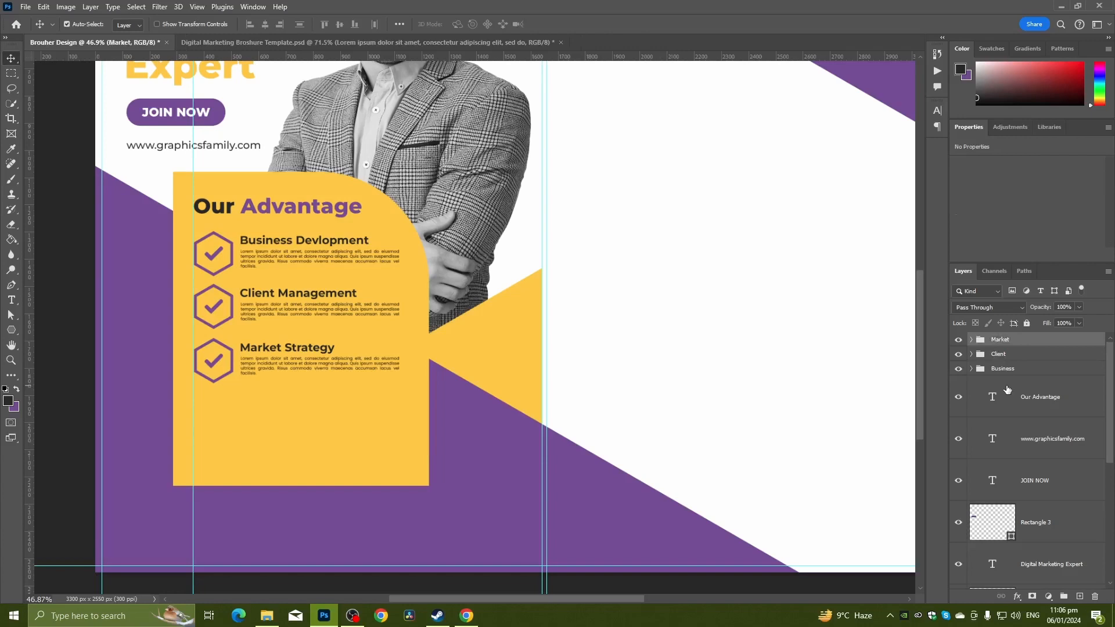
# Duplicate the "Market" group and place the copy straight below it, spaced like the other checklist items
pyautogui.hotkey('ctrl', 'j')
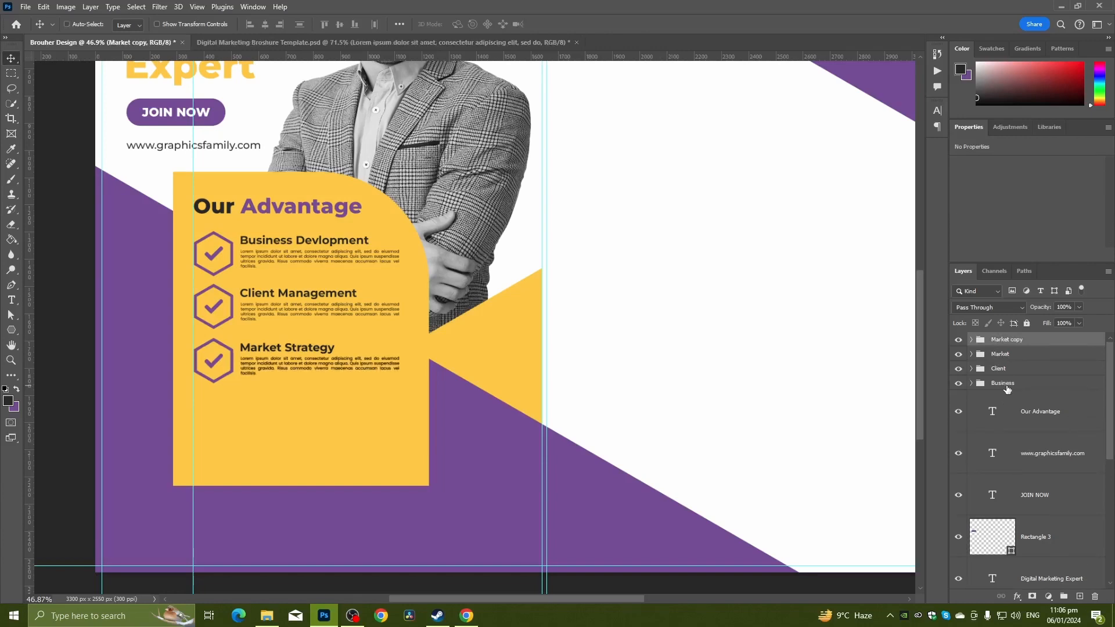
pyautogui.hotkey('ctrl', 't')
pyautogui.moveTo(271, 370); pyautogui.dragTo(274, 428)
pyautogui.scroll(3, 240, 407)
pyautogui.scroll(5, 240, 407)
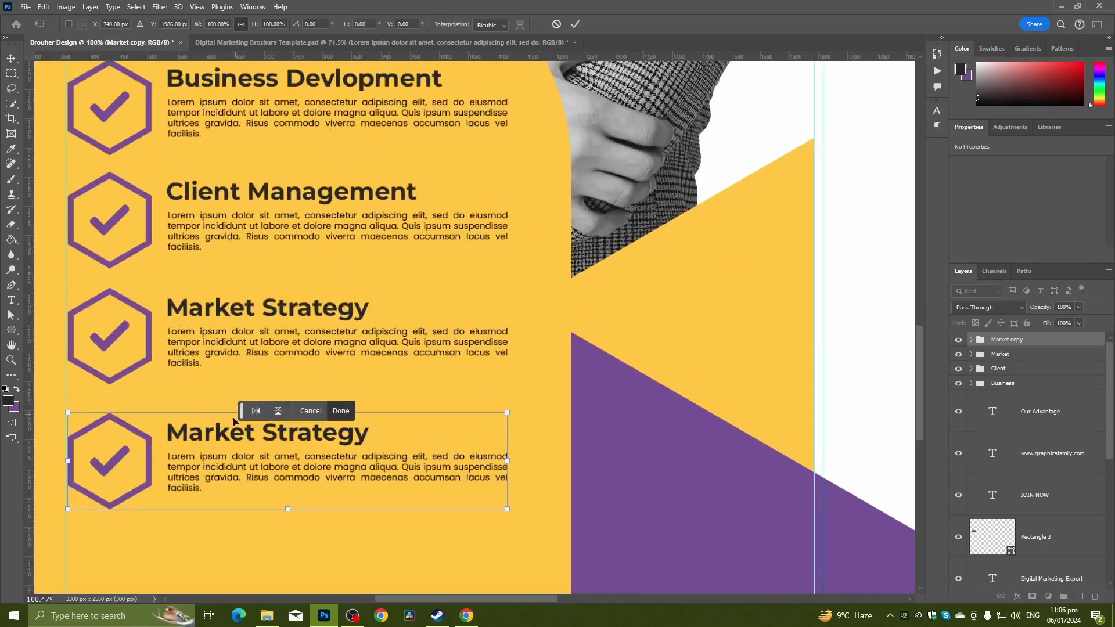
pyautogui.moveTo(200, 445); pyautogui.dragTo(203, 440)
pyautogui.press('Return')
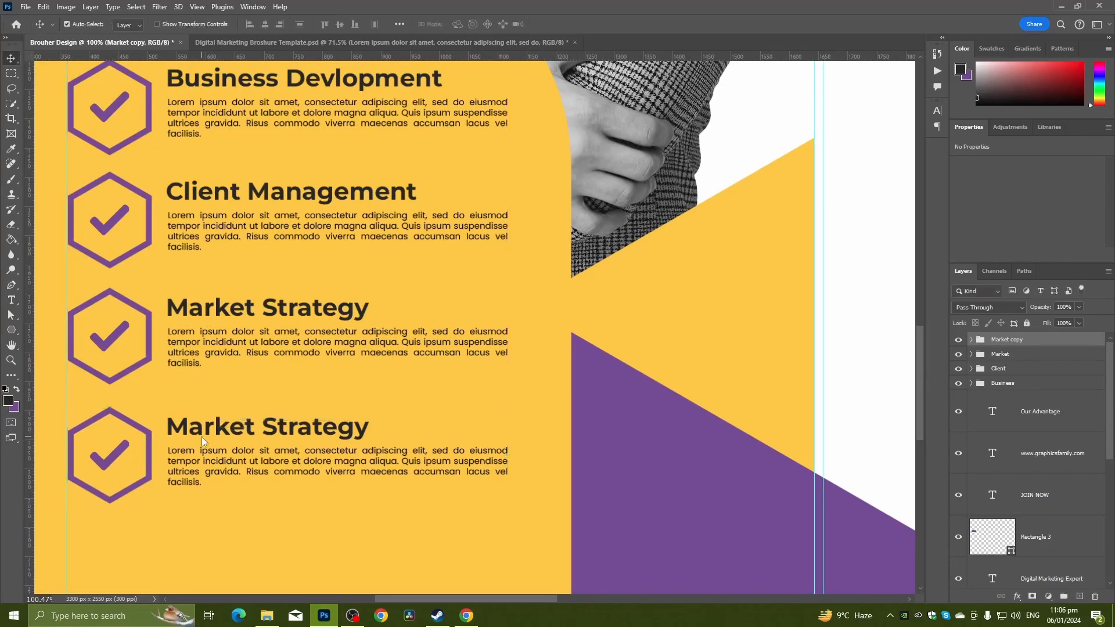
# Replace the word "Market" with "Business" in the fourth item's heading so it reads "Business Strategy"
pyautogui.click(11, 300)
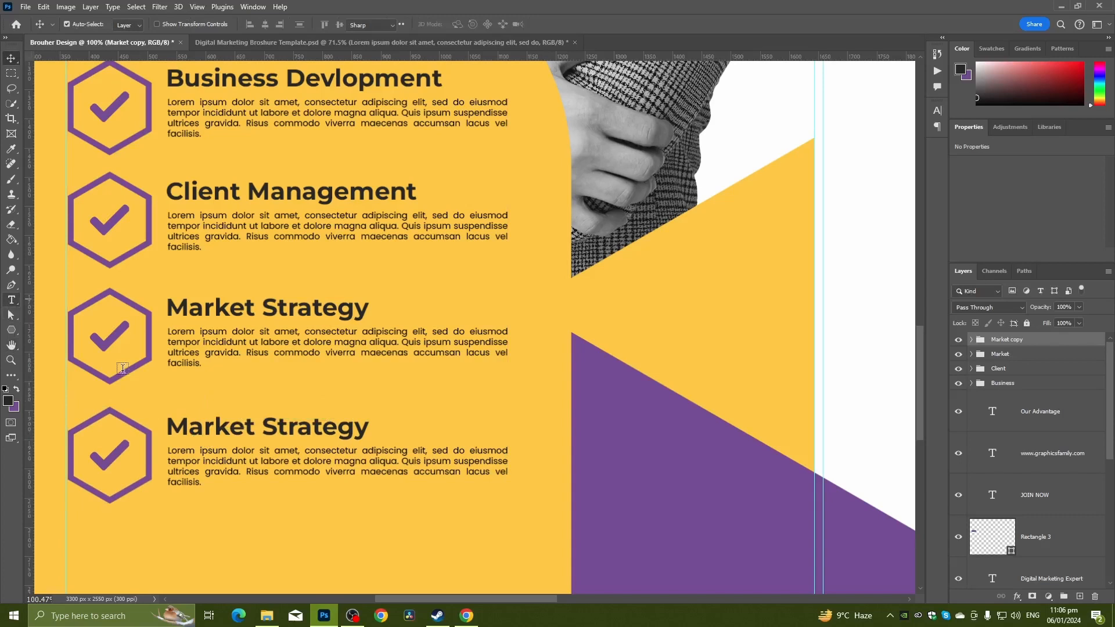
pyautogui.doubleClick(206, 422)
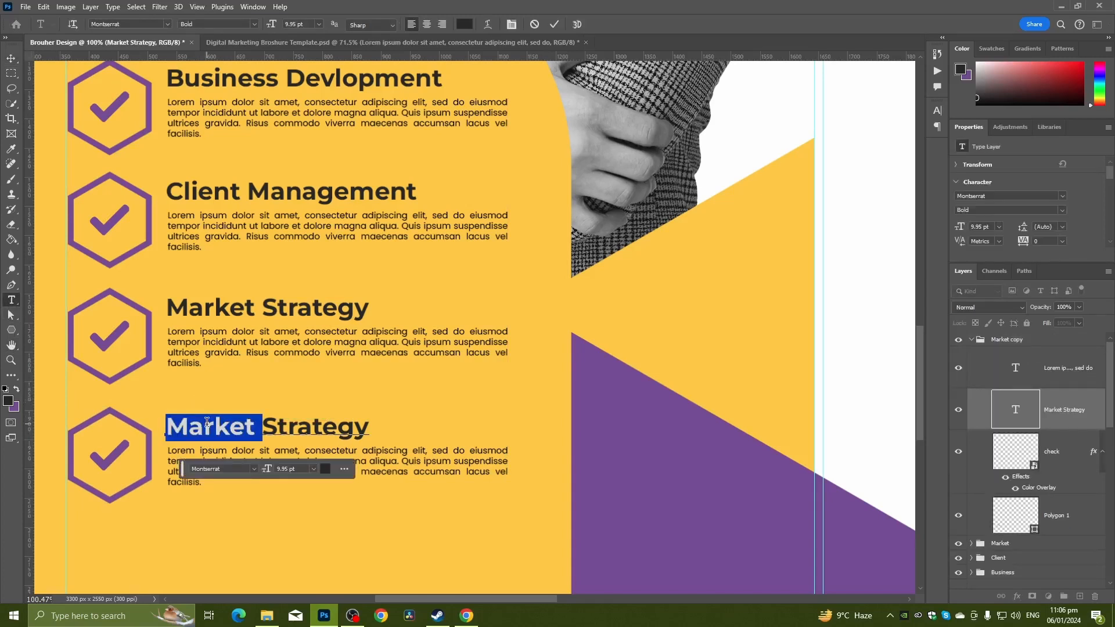
pyautogui.write('Busines')
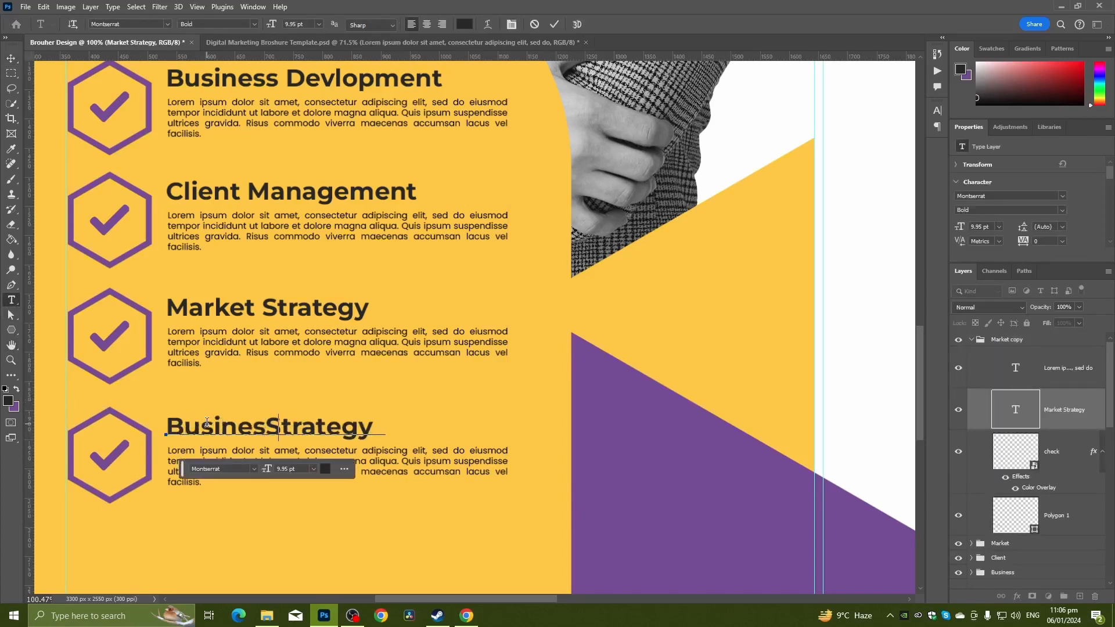
pyautogui.write('s')
pyautogui.click(11, 57)
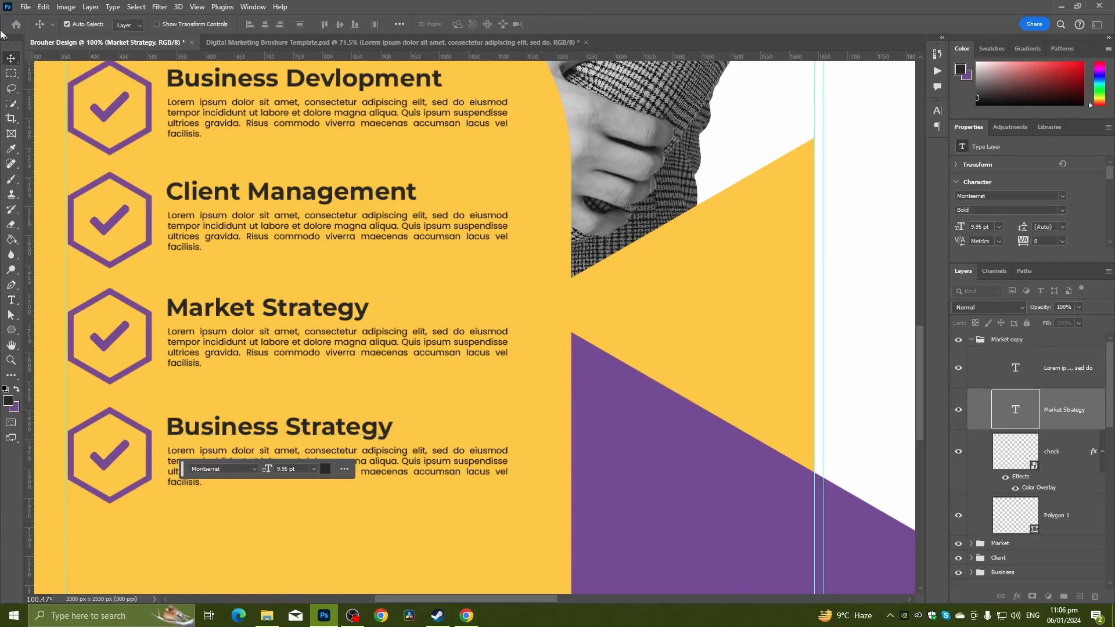
# Rename the "Market copy" group to "Business Strategy"
pyautogui.hotkey('ctrl', '0')
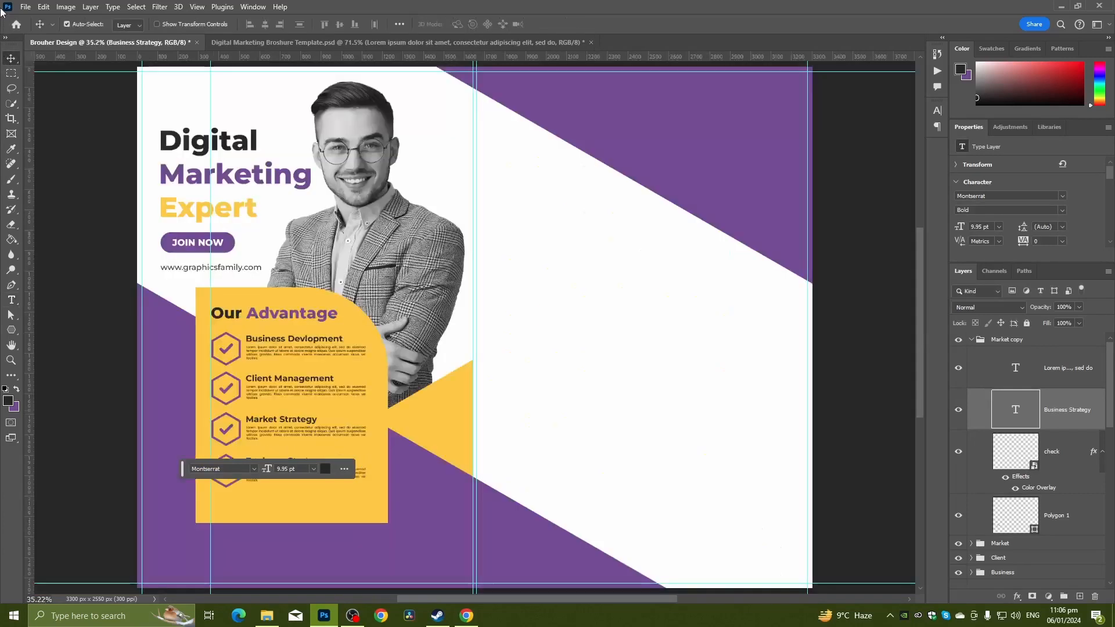
pyautogui.doubleClick(994, 340)
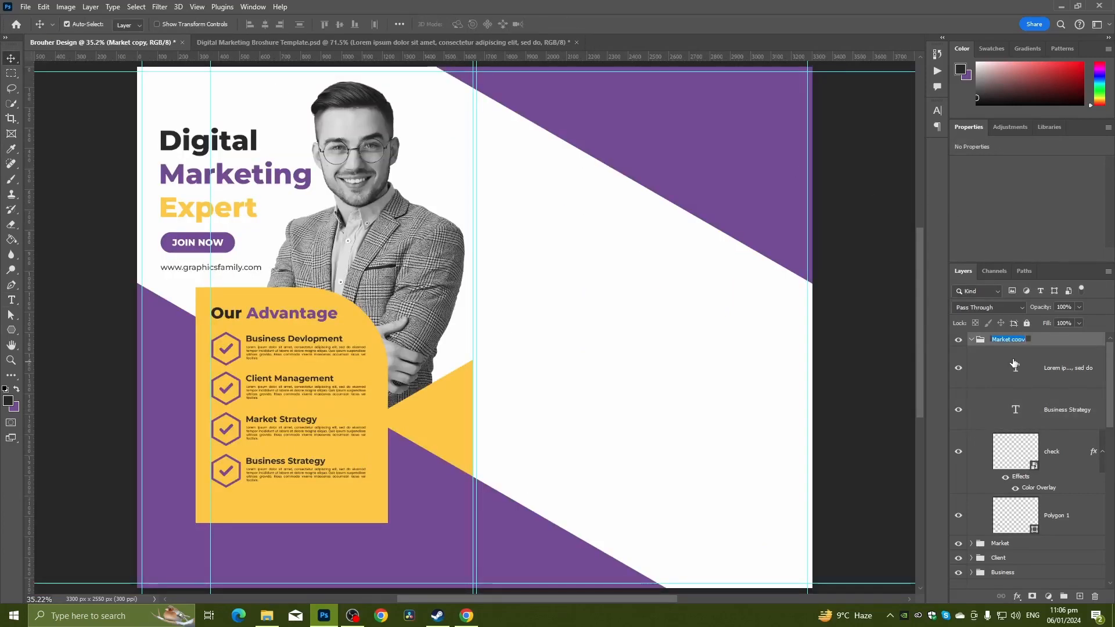
pyautogui.write('Business Strategy')
pyautogui.press('Return')
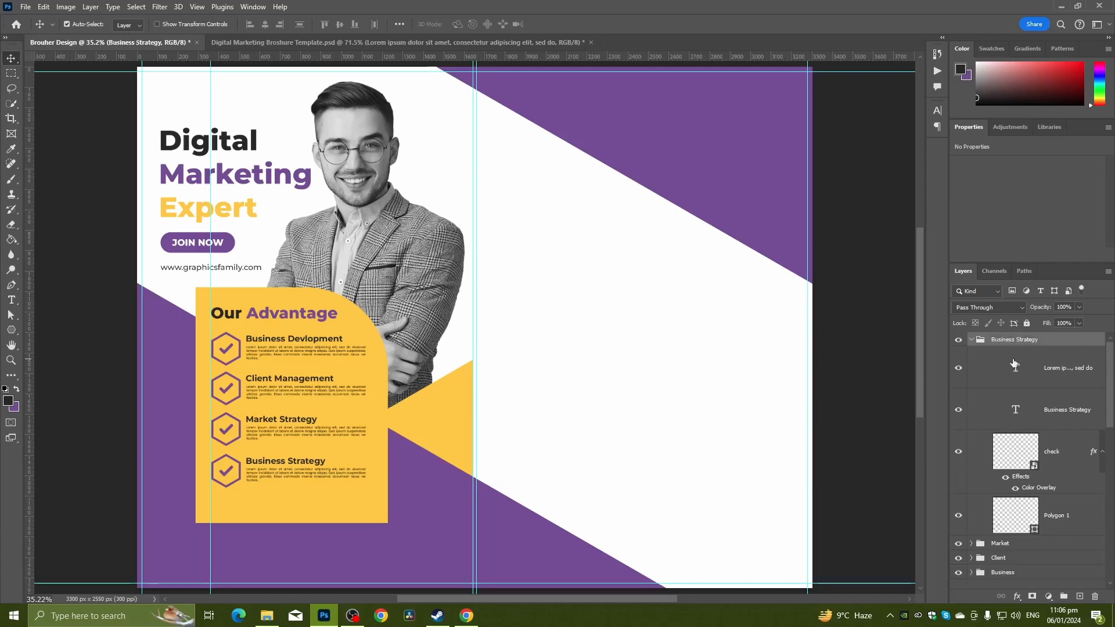
# Collect the "Business Strategy", "Market", "Client" and "Business" groups into one parent group
pyautogui.click(972, 342)
pyautogui.keyDown('shift'); pyautogui.click(1005, 383); pyautogui.keyUp('shift')
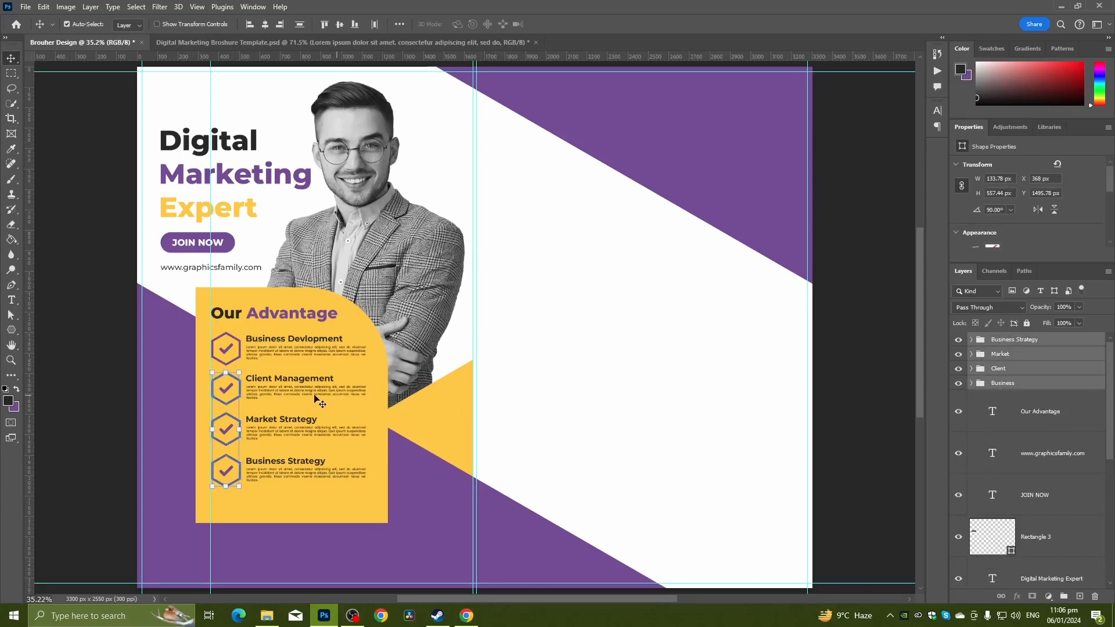
pyautogui.hotkey('ctrl', 't')
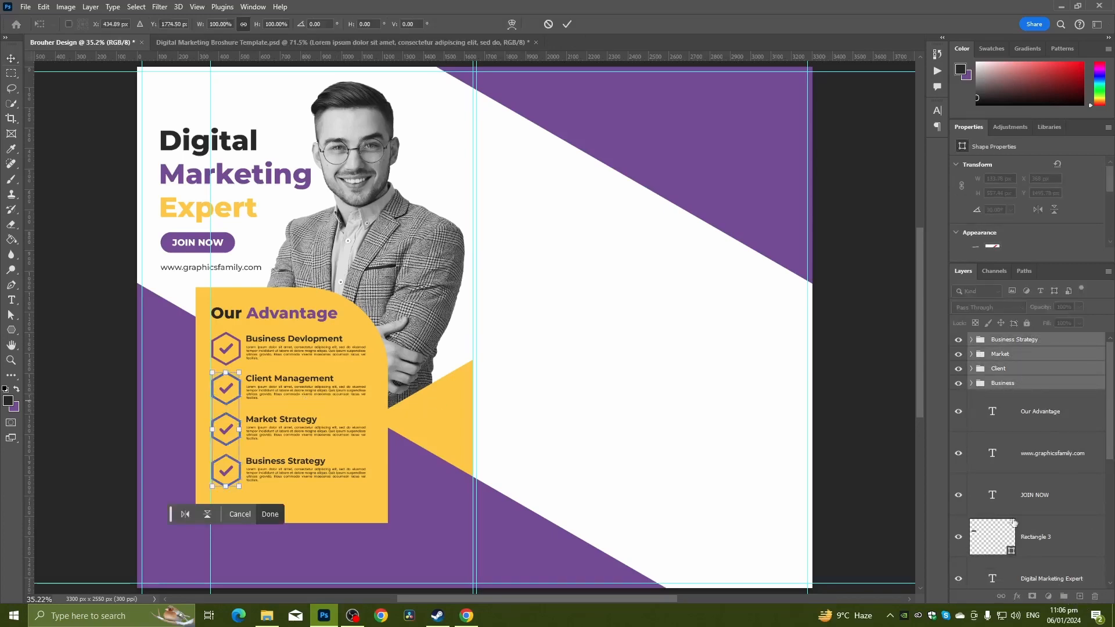
pyautogui.click(1005, 344)
pyautogui.keyDown('shift'); pyautogui.click(1005, 384); pyautogui.keyUp('shift')
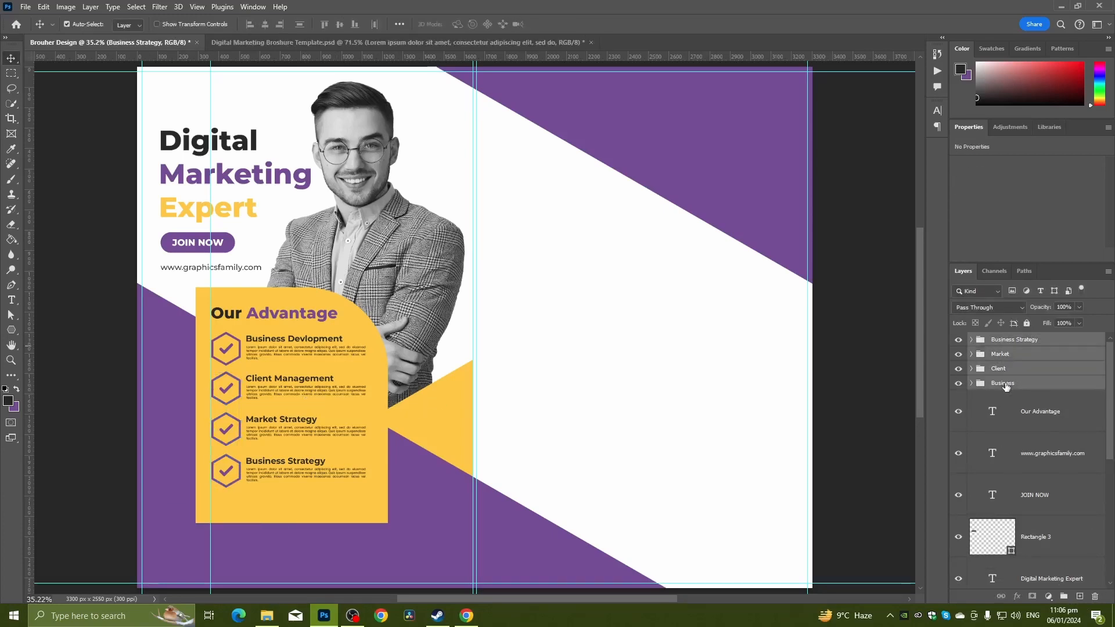
pyautogui.click(1064, 597)
# Enlarge the whole checklist slightly and shift it down to fit the yellow panel, keeping it aligned with the vertical guide
pyautogui.hotkey('ctrl', 't')
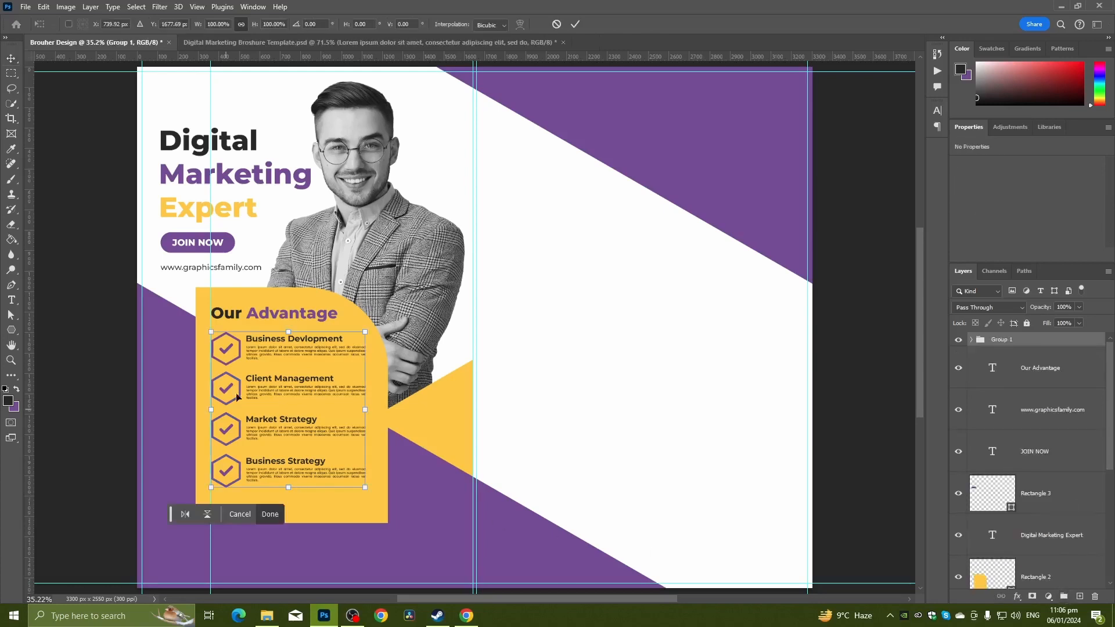
pyautogui.moveTo(253, 433); pyautogui.dragTo(254, 457)
pyautogui.moveTo(288, 355)
pyautogui.mouseDown()
pyautogui.moveTo(293, 341)
pyautogui.moveTo(288, 350)
pyautogui.mouseUp()
pyautogui.press('Return')
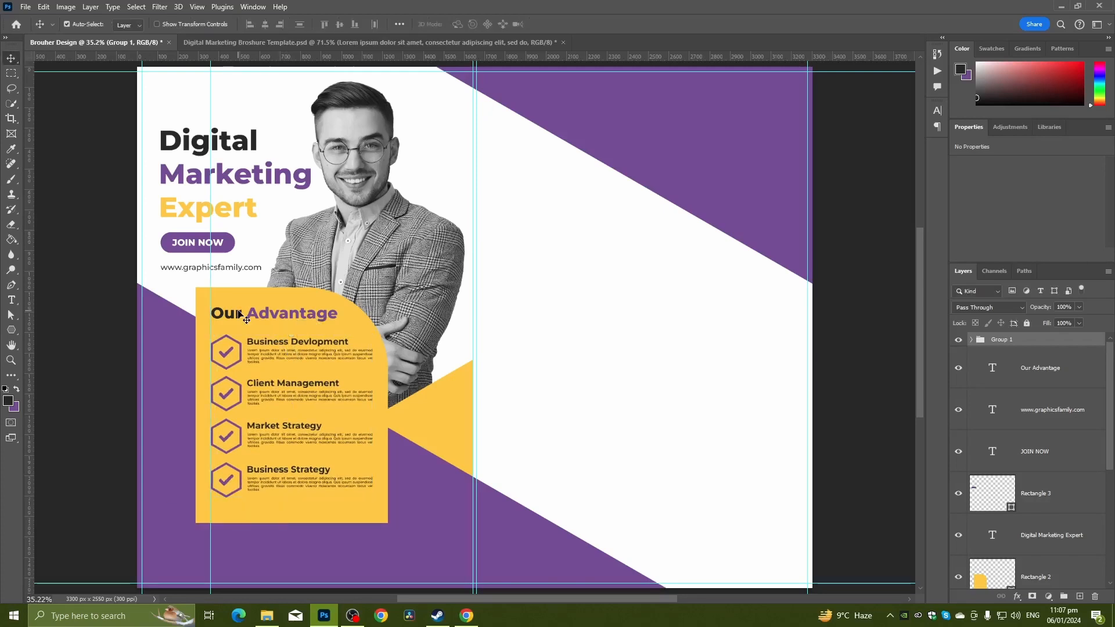
# Paste the "WE DELIVER WHAT WE PROMISE!" tagline and place it on the purple area below the checklist panel, aligned with the headline's left edge
pyautogui.scroll(-3, 276, 360)
pyautogui.scroll(3, 280, 374)
pyautogui.moveTo(292, 395); pyautogui.dragTo(281, 356)
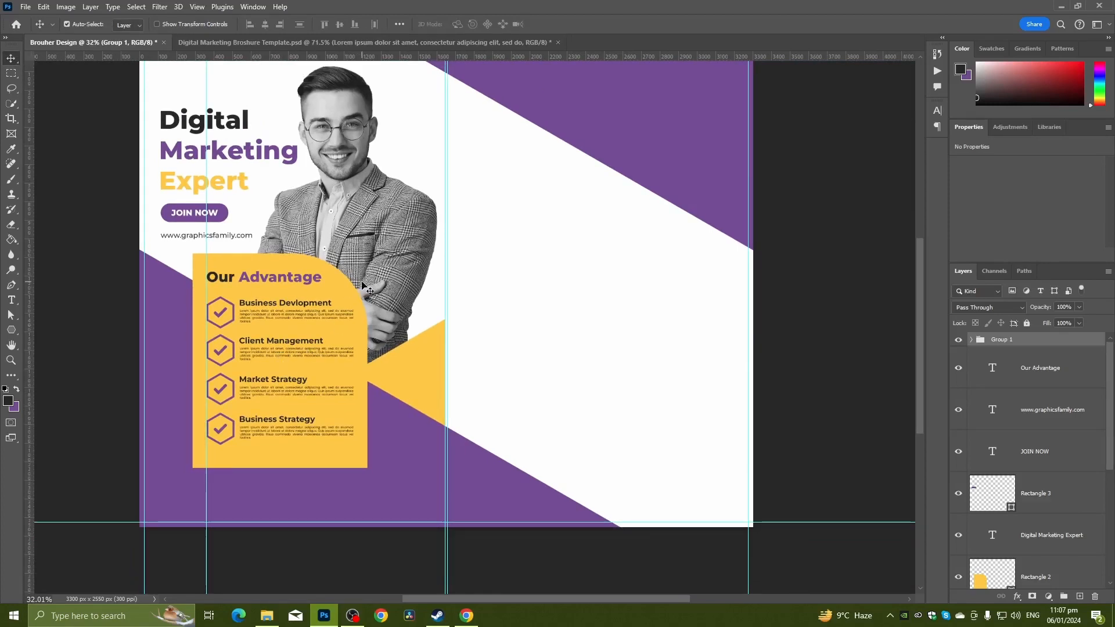
pyautogui.hotkey('ctrl', 'v')
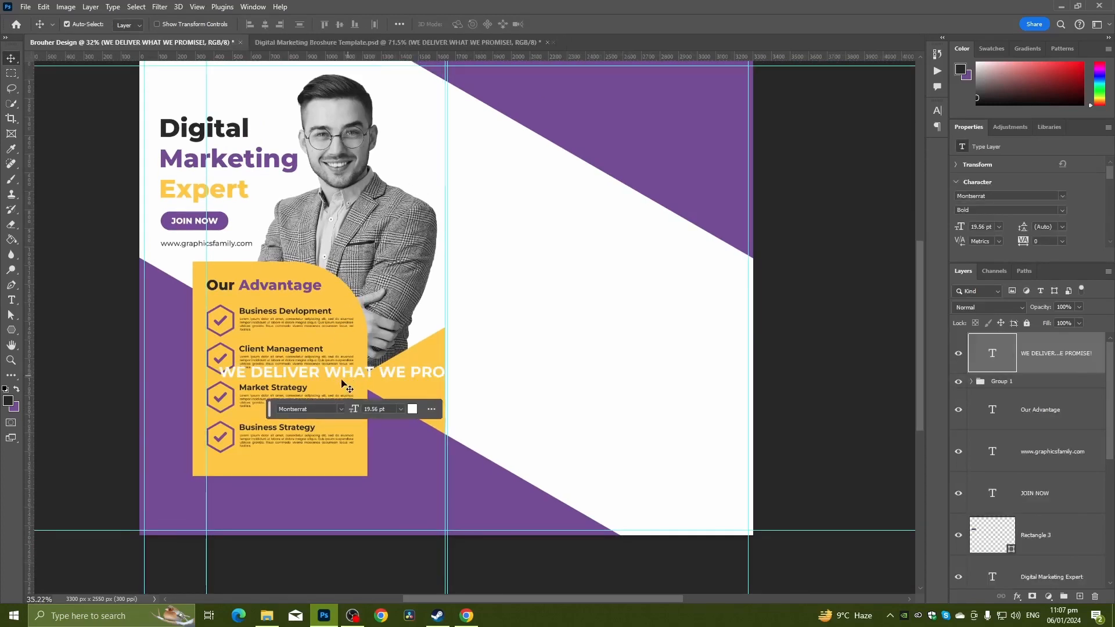
pyautogui.scroll(1, 342, 383)
pyautogui.moveTo(342, 385); pyautogui.dragTo(256, 552)
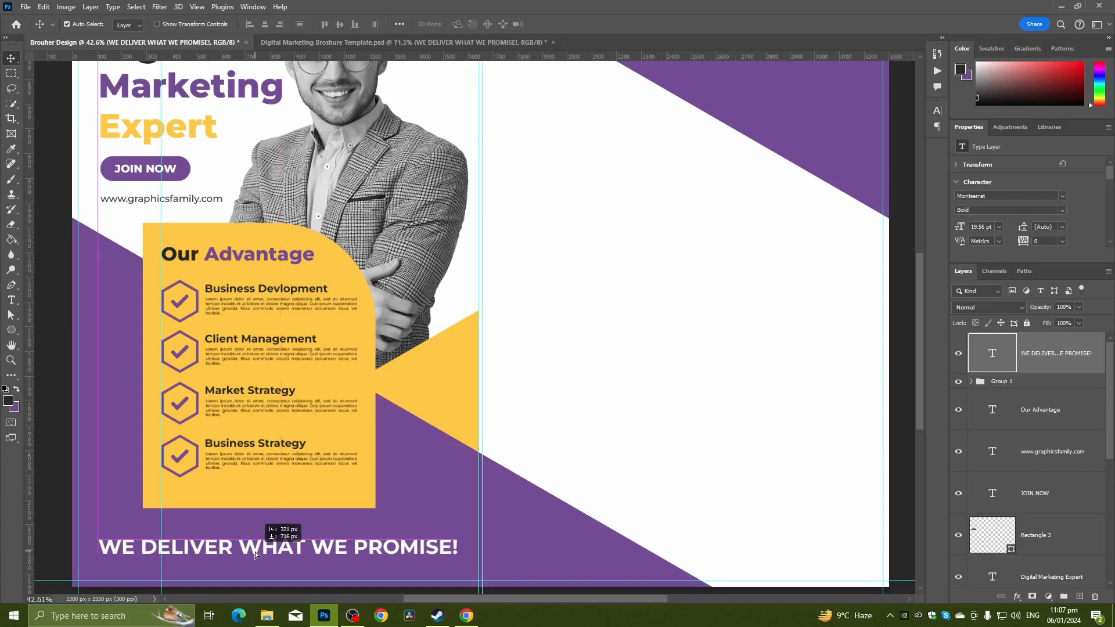
pyautogui.scroll(-2, 255, 552)
pyautogui.hotkey('ctrl', '0')
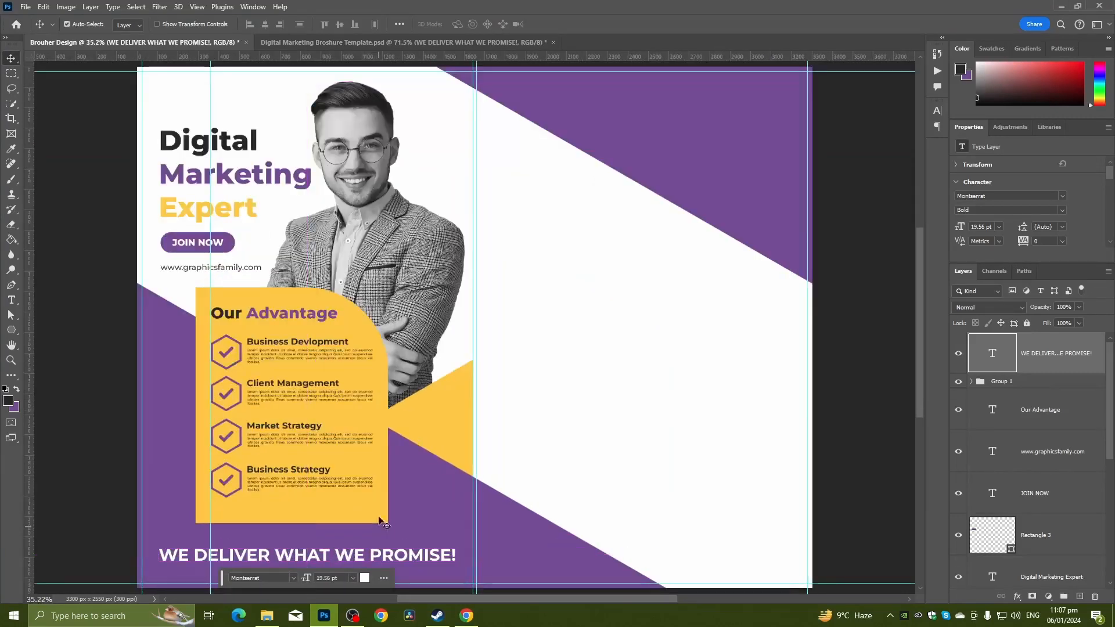
# Draw a tall dark rectangle about 1159 by 2357 px on the brochure's right page, extending past the bottom edge
pyautogui.scroll(-2, 368, 322)
pyautogui.moveTo(480, 320); pyautogui.dragTo(351, 321)
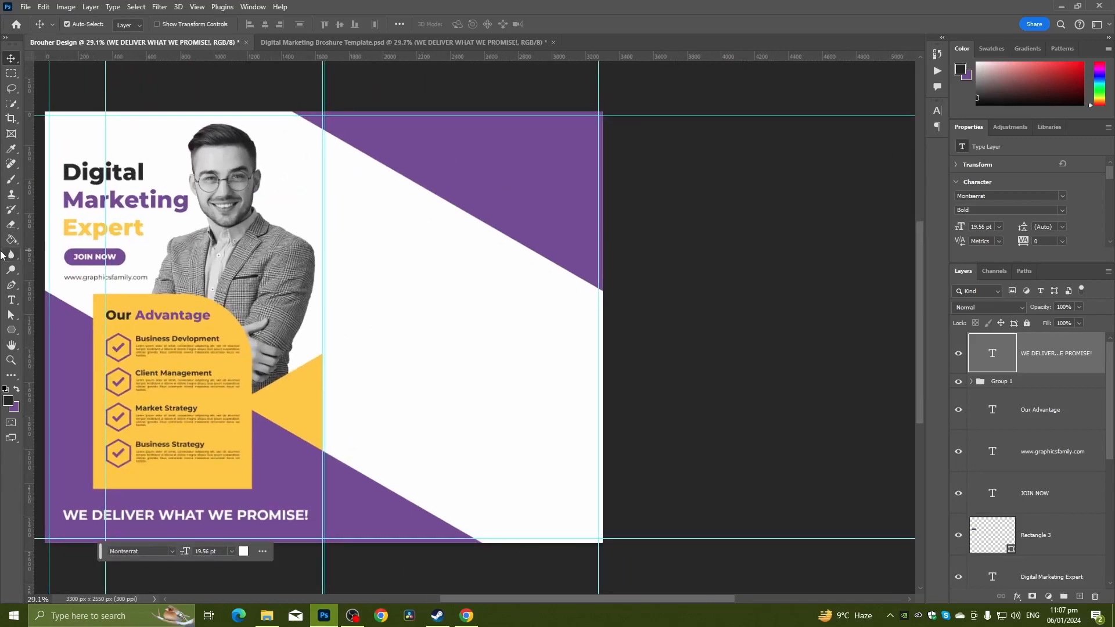
pyautogui.click(11, 330)
pyautogui.click(58, 330)
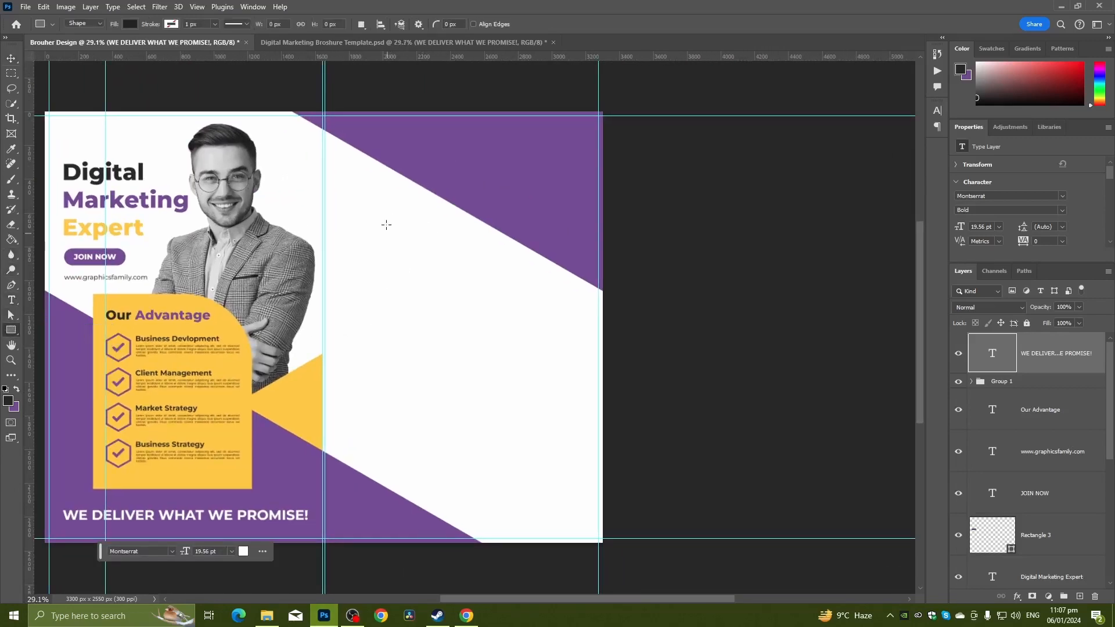
pyautogui.moveTo(365, 184); pyautogui.dragTo(560, 570)
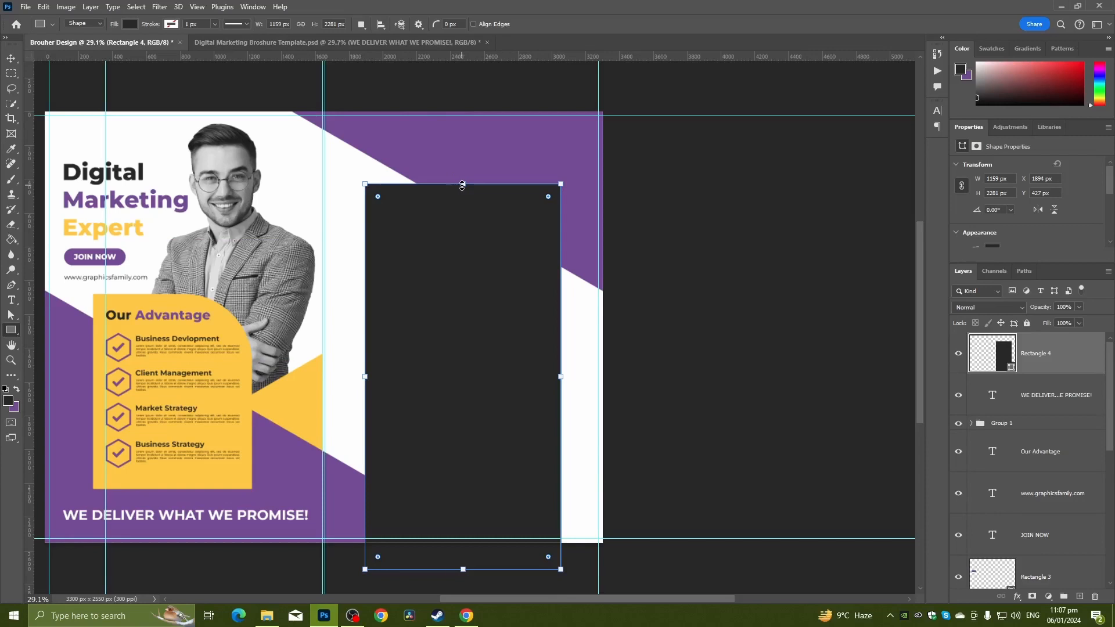
pyautogui.moveTo(462, 184); pyautogui.dragTo(463, 170)
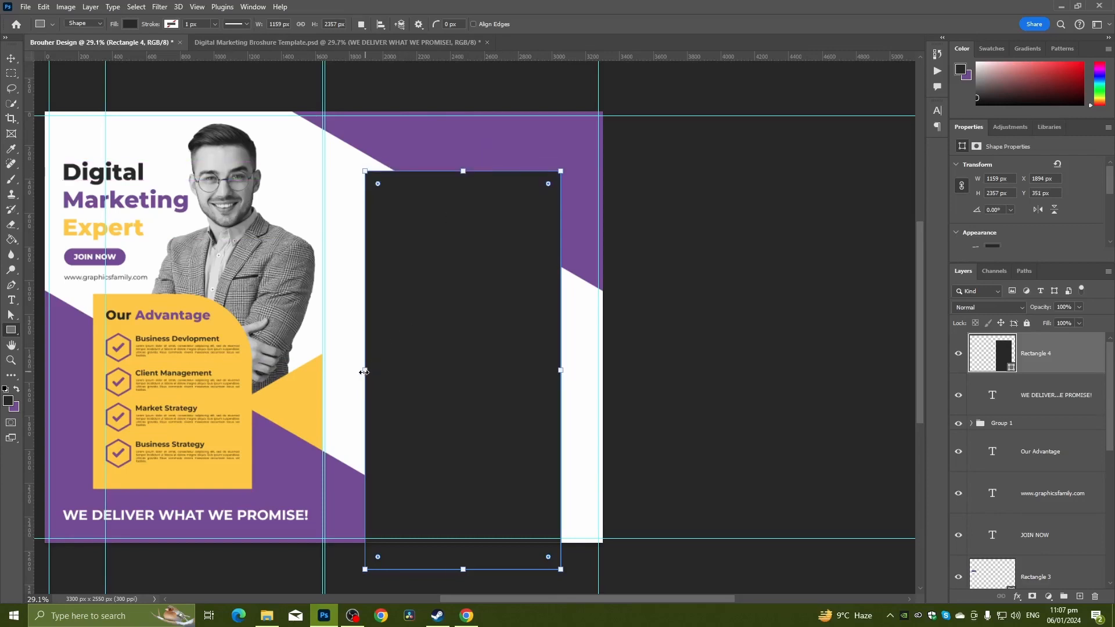
pyautogui.moveTo(364, 372); pyautogui.dragTo(362, 371)
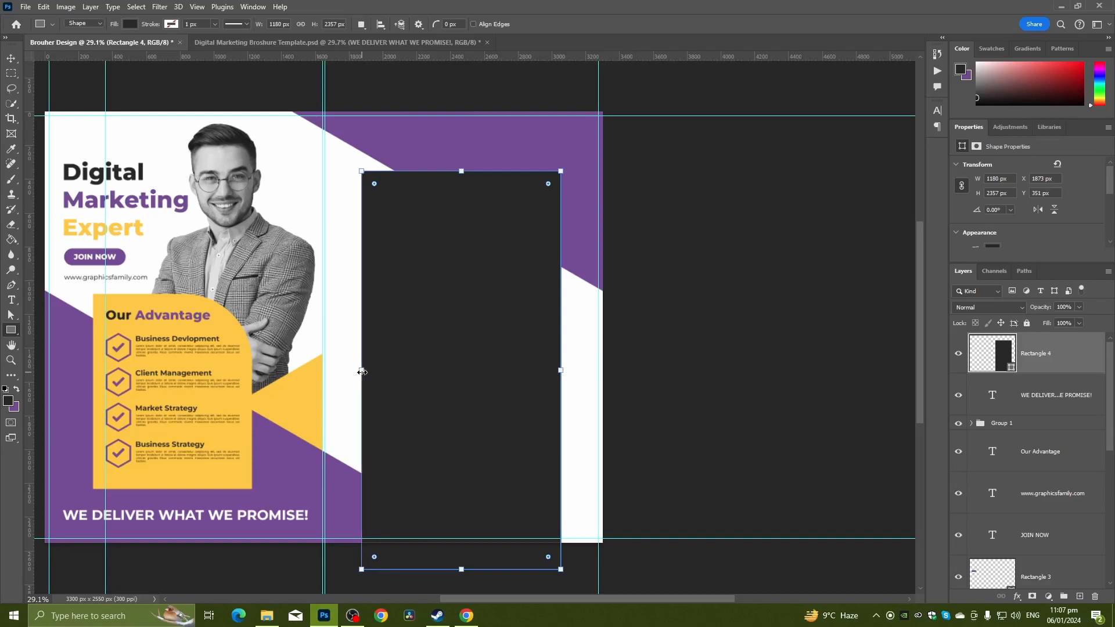
pyautogui.press('Return')
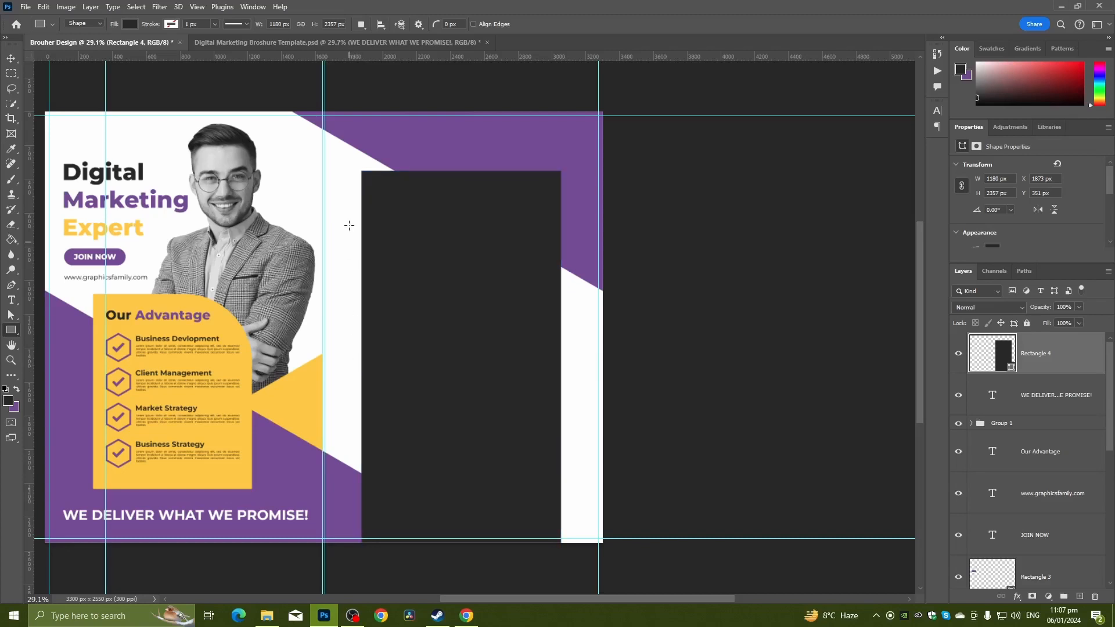
pyautogui.moveTo(365, 143); pyautogui.dragTo(366, 143)
pyautogui.scroll(2, 373, 160)
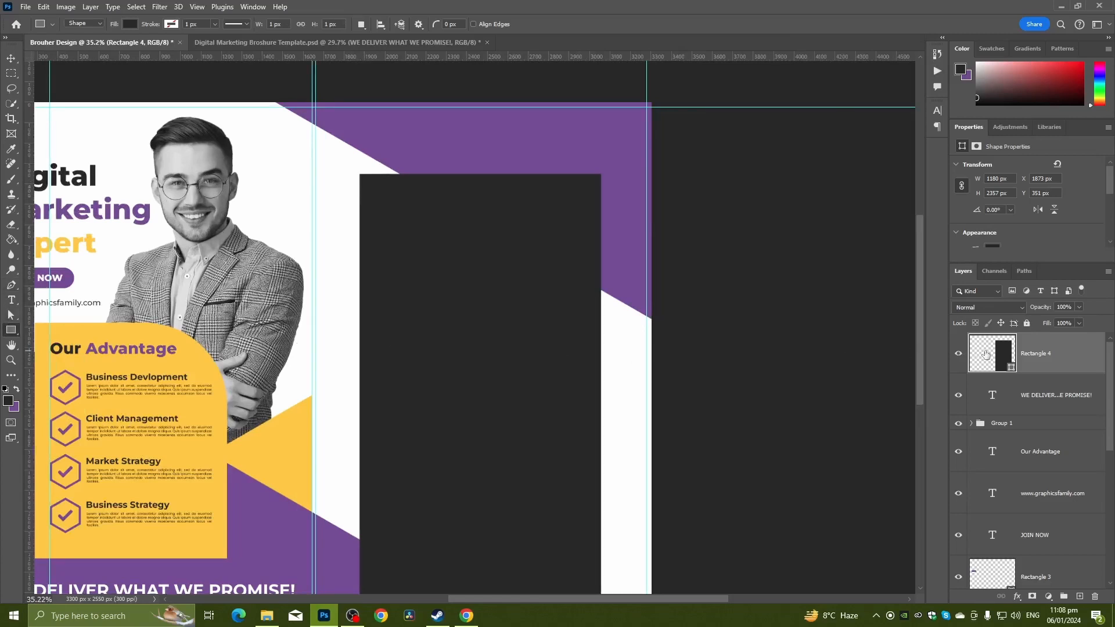
pyautogui.click(12, 58)
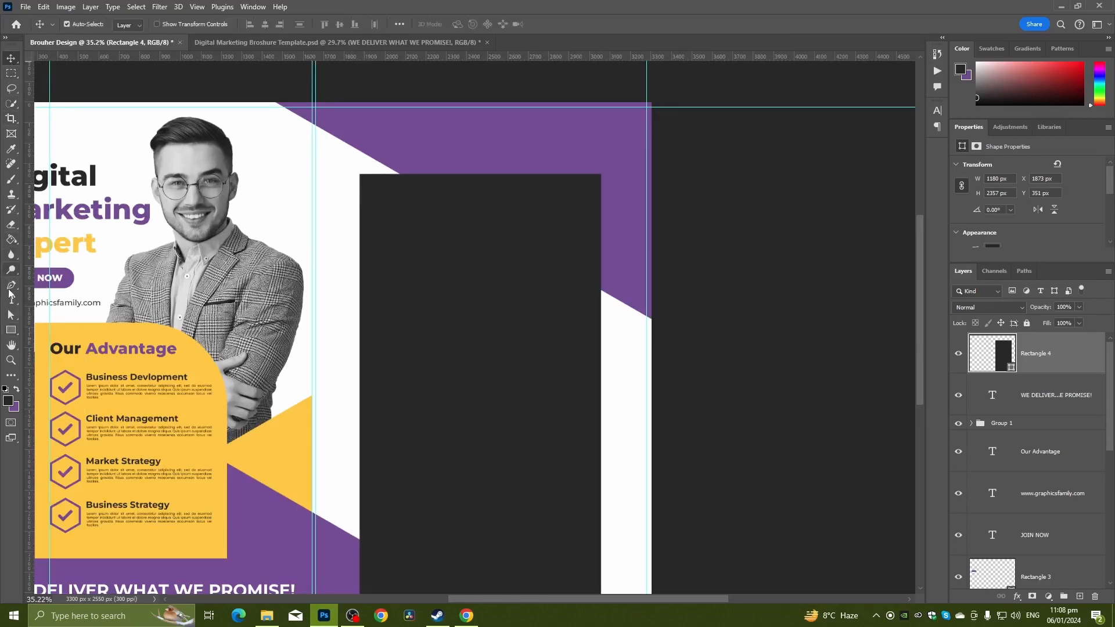
pyautogui.click(11, 331)
pyautogui.scroll(4, 383, 185)
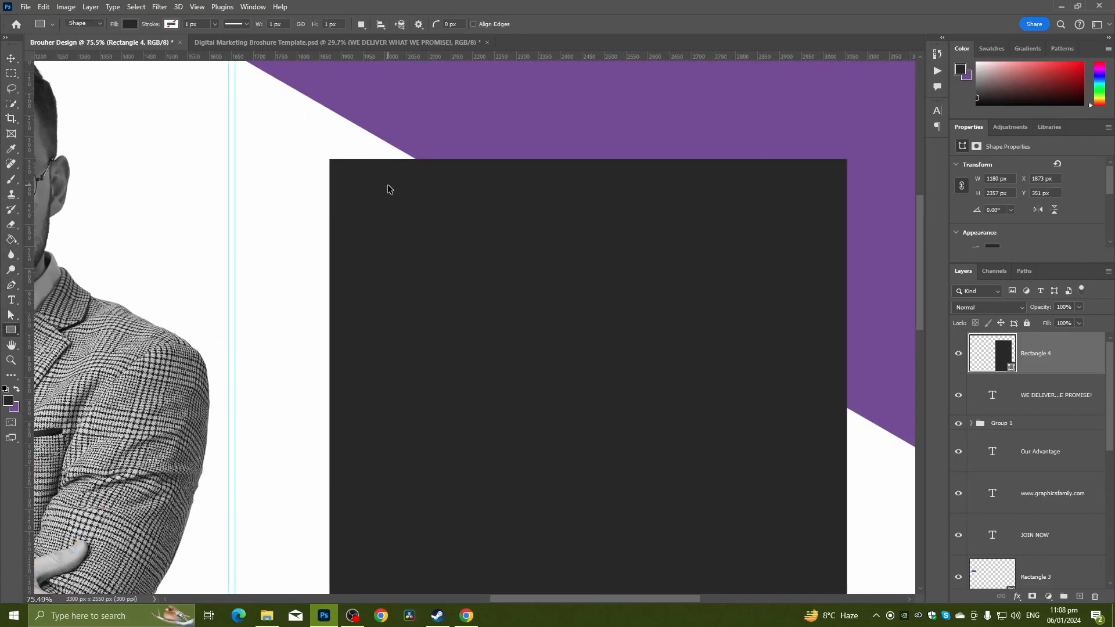
pyautogui.hotkey('ctrl', 't')
pyautogui.click(11, 331)
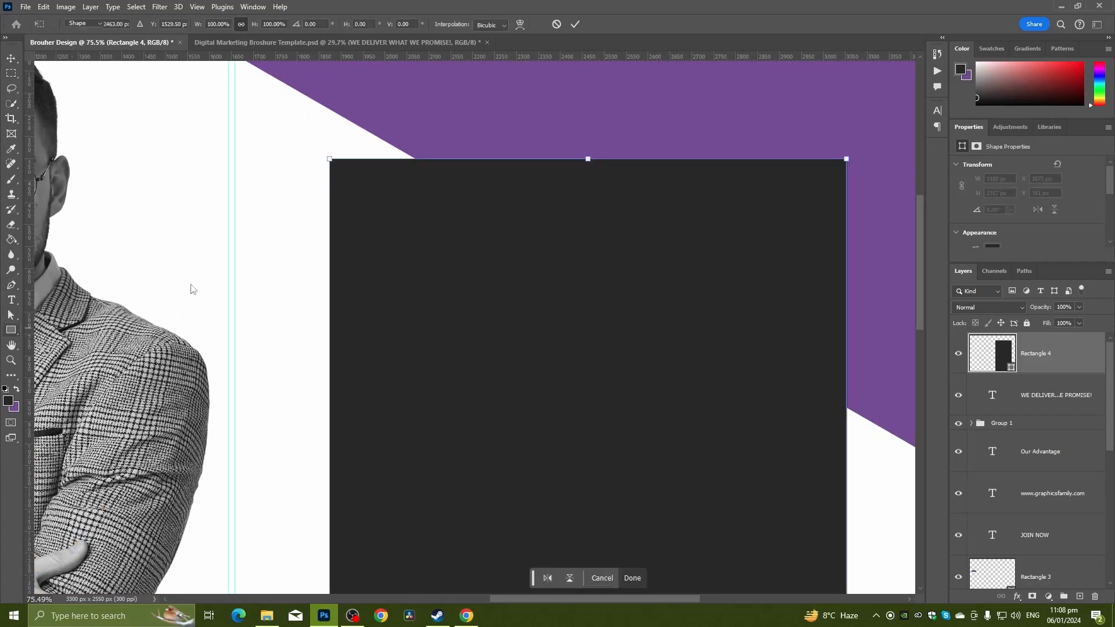
pyautogui.scroll(1, 515, 205)
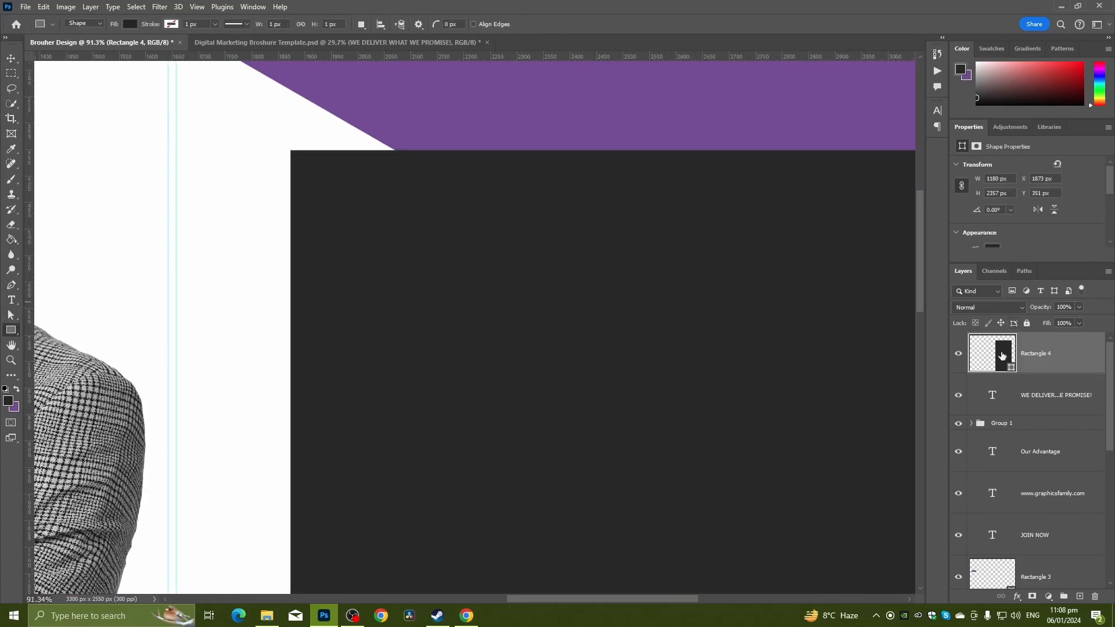
pyautogui.scroll(3, 419, 234)
pyautogui.moveTo(419, 234); pyautogui.dragTo(248, 271)
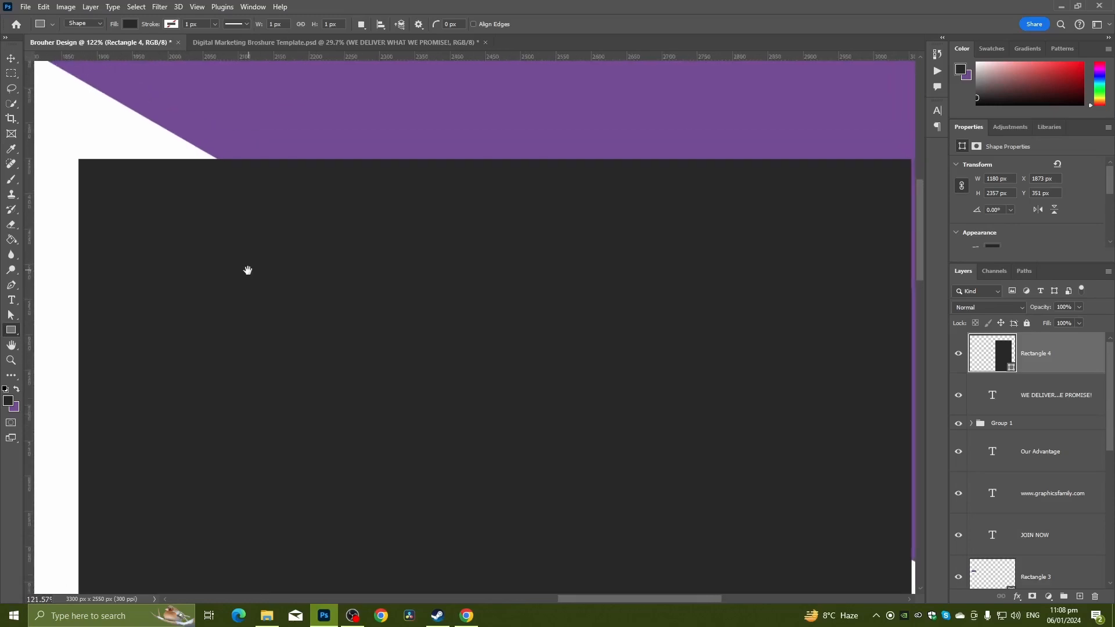
pyautogui.scroll(-10, 248, 271)
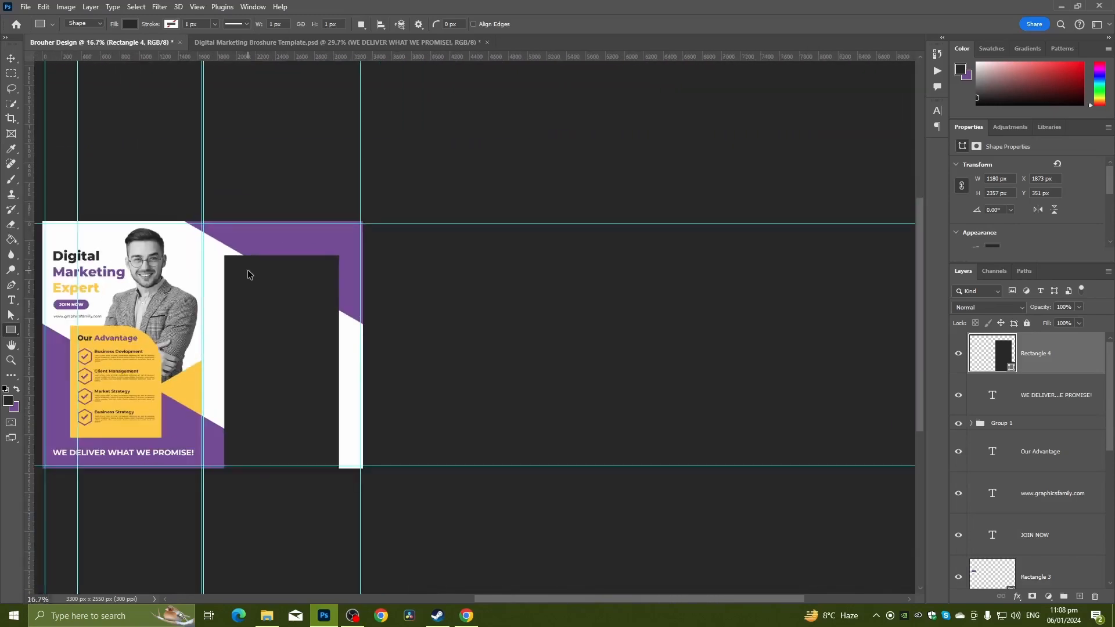
pyautogui.hotkey('ctrl', 'z')
# Give the tall rectangle a large rounding on its upper-left corner only and extend its upper edge to a height of 2375 px
pyautogui.scroll(1, 270, 283)
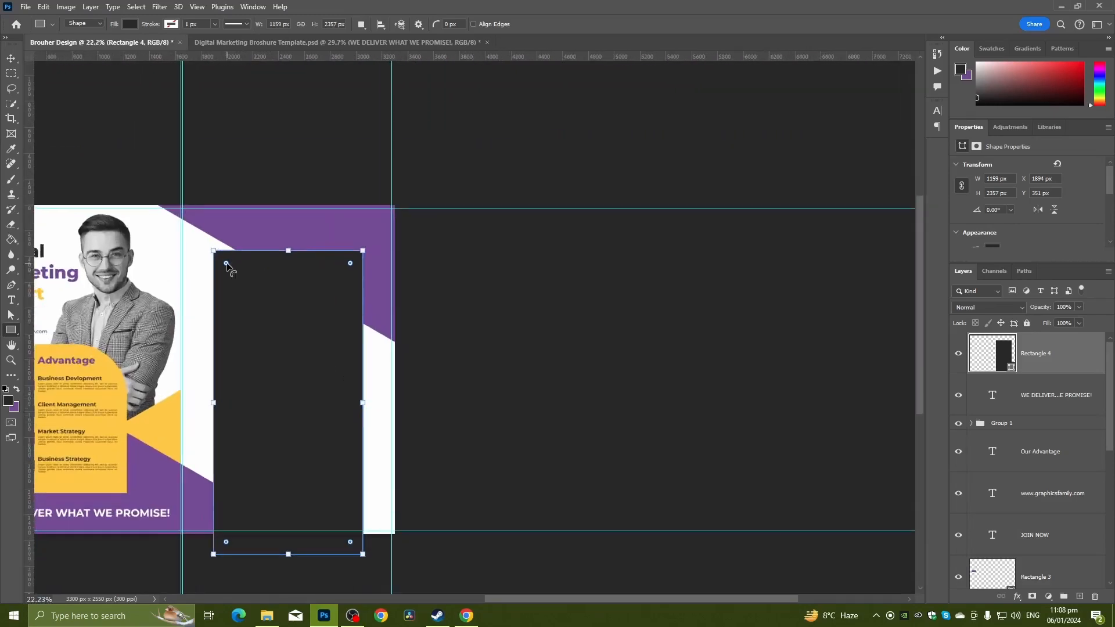
pyautogui.moveTo(227, 264); pyautogui.dragTo(258, 296)
pyautogui.hotkey('ctrl', 'z')
pyautogui.scroll(-3, 305, 315)
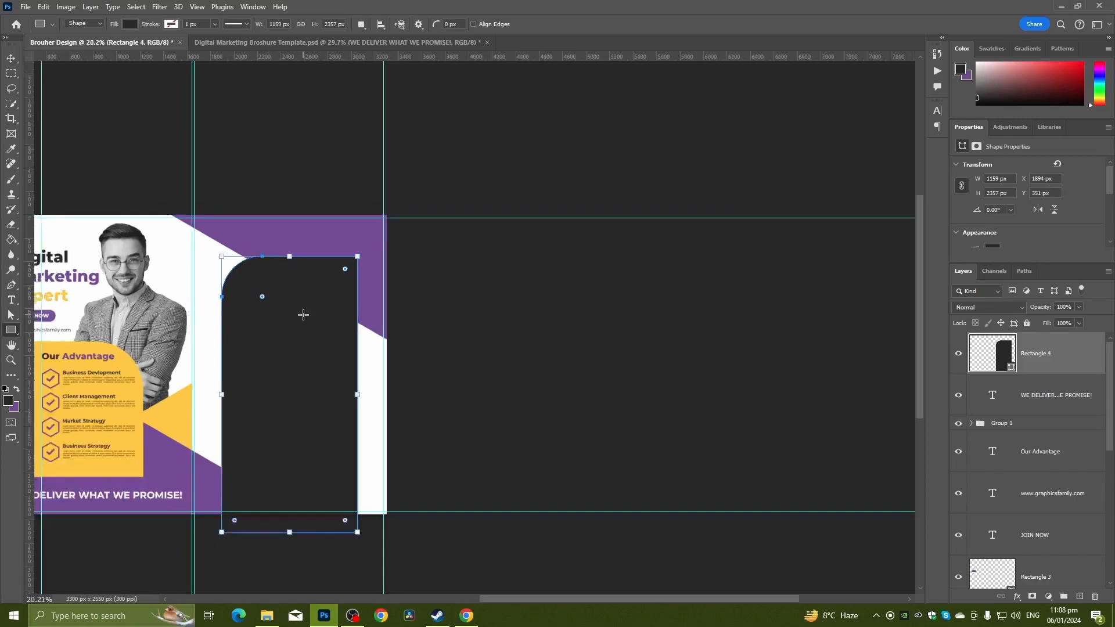
pyautogui.scroll(3, 287, 306)
pyautogui.moveTo(264, 299)
pyautogui.mouseDown()
pyautogui.moveTo(292, 315)
pyautogui.moveTo(267, 302)
pyautogui.moveTo(278, 314)
pyautogui.mouseUp()
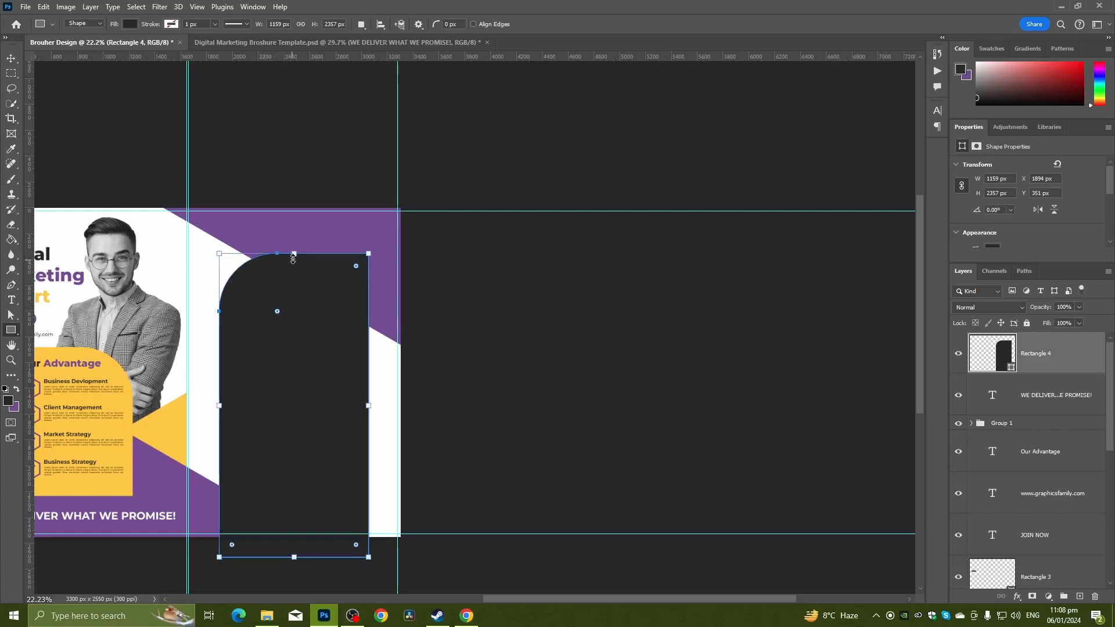
pyautogui.moveTo(294, 251); pyautogui.dragTo(294, 249)
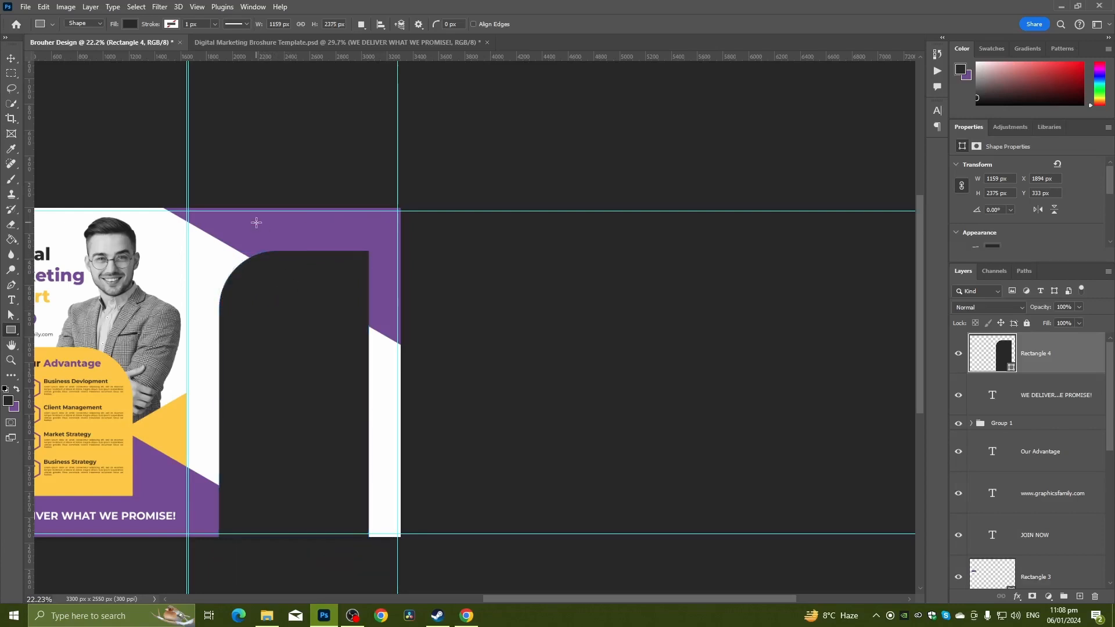
# Fill the tall rounded rectangle with yellow ffcd3d sampled from the small yellow triangle on the left page
pyautogui.scroll(-2, 263, 229)
pyautogui.scroll(4, 353, 251)
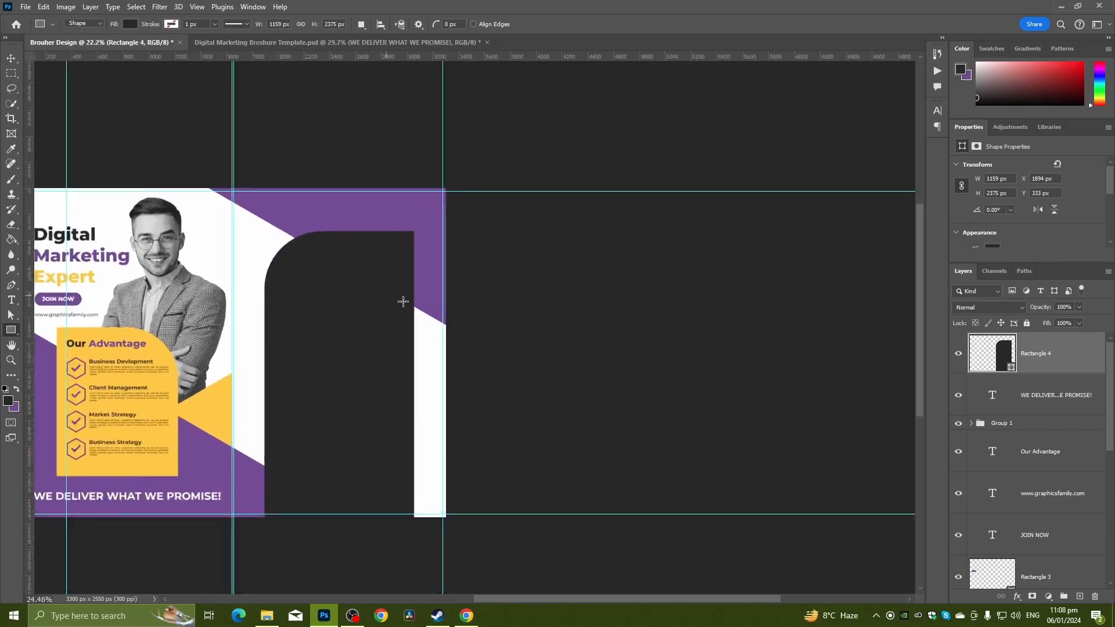
pyautogui.hscroll(-3, 482, 313)
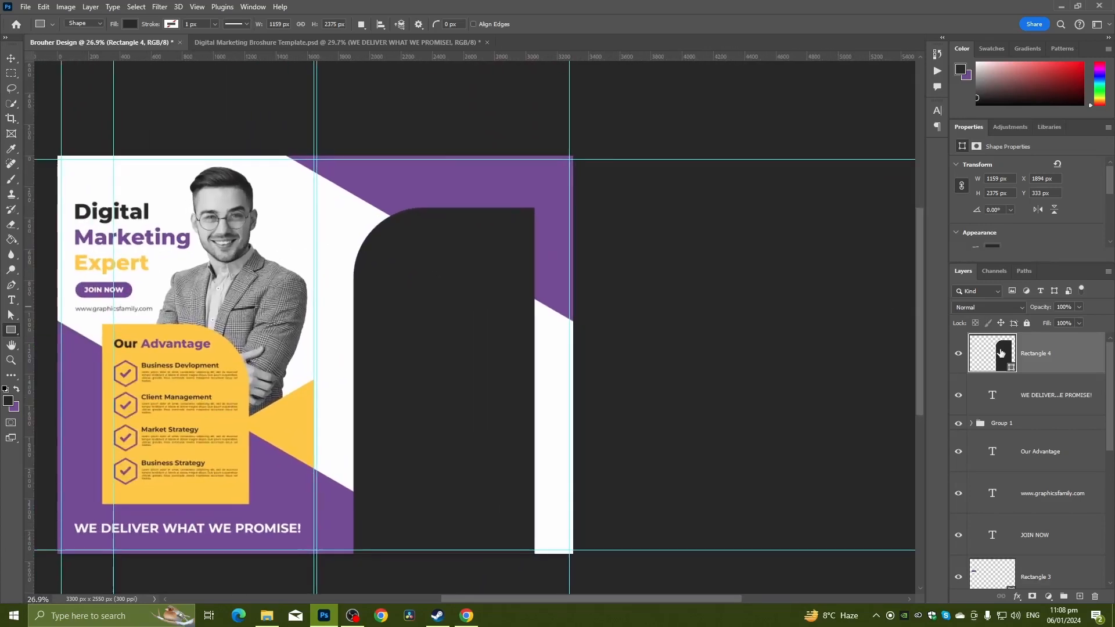
pyautogui.click(307, 396)
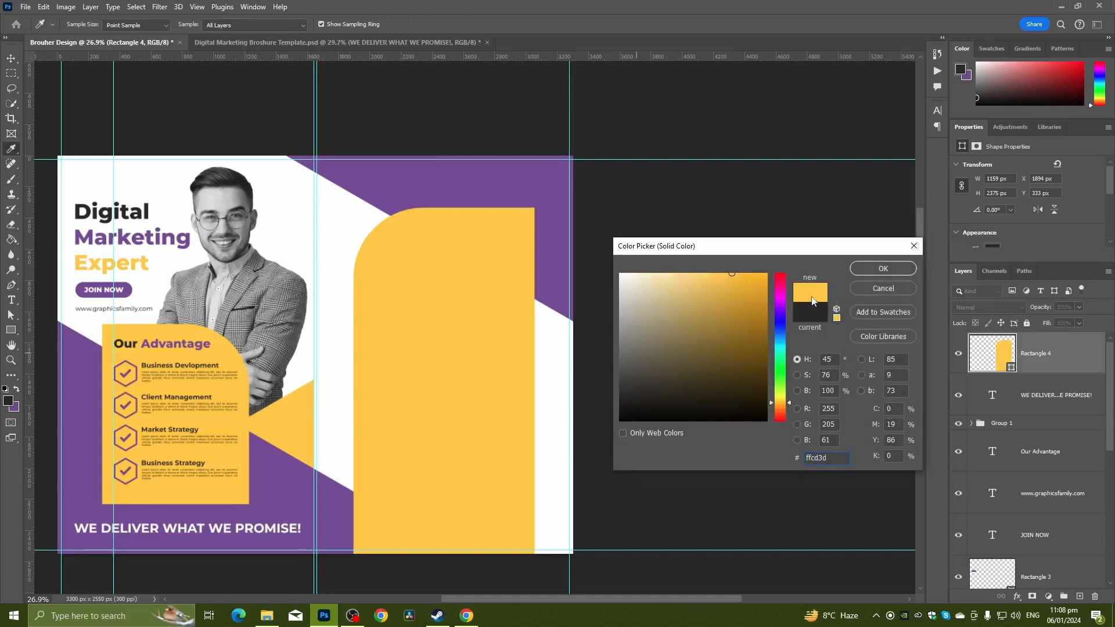
pyautogui.click(883, 268)
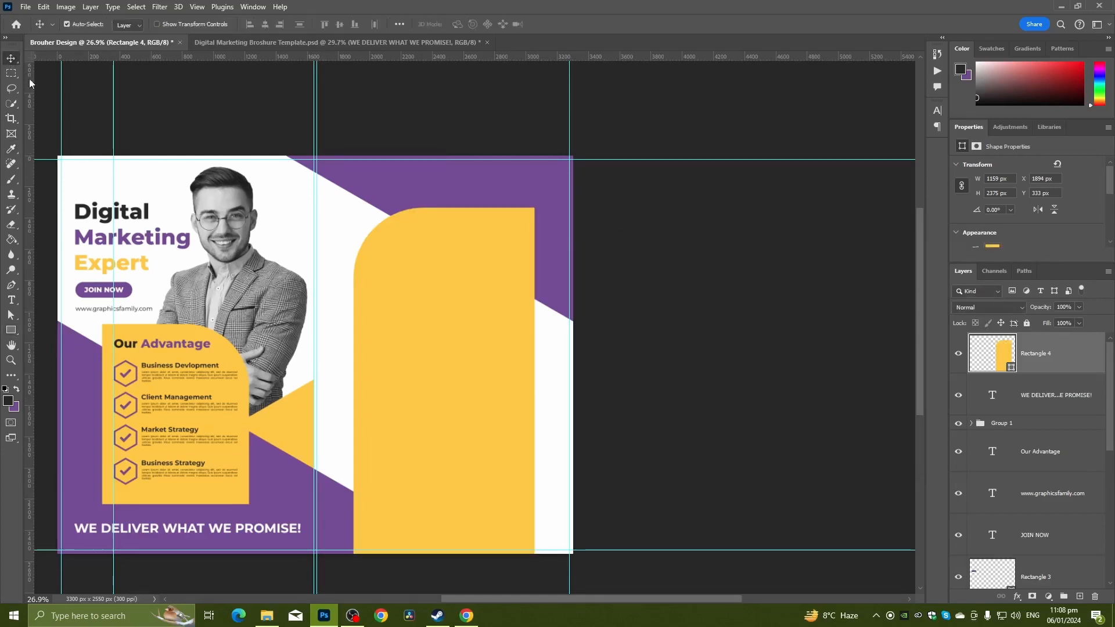
# Draw a small purple shape with a rounded lower-left corner near the upper-right corner of the tall yellow panel
pyautogui.scroll(-2, 201, 239)
pyautogui.moveTo(201, 244); pyautogui.dragTo(214, 230)
pyautogui.scroll(2, 462, 325)
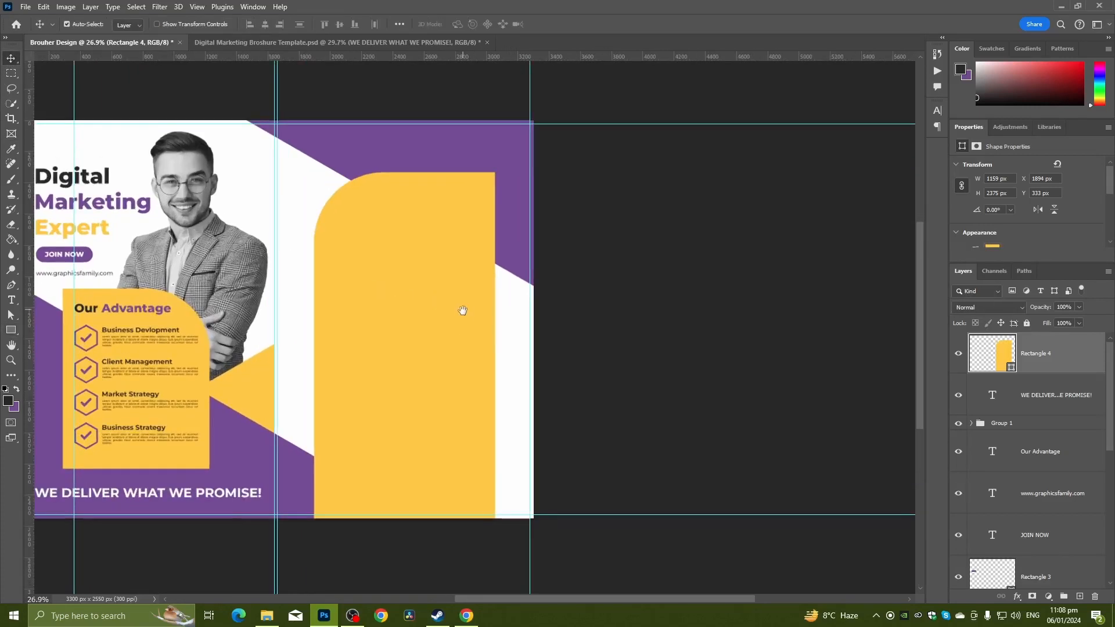
pyautogui.moveTo(463, 311); pyautogui.dragTo(465, 323)
pyautogui.scroll(3, 453, 211)
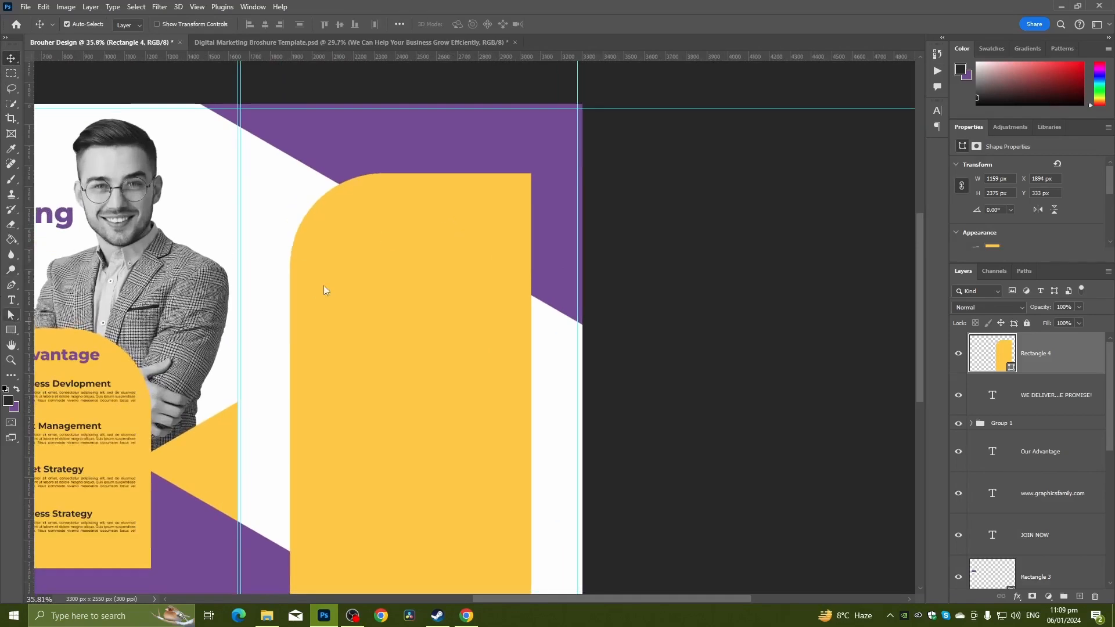
pyautogui.click(10, 330)
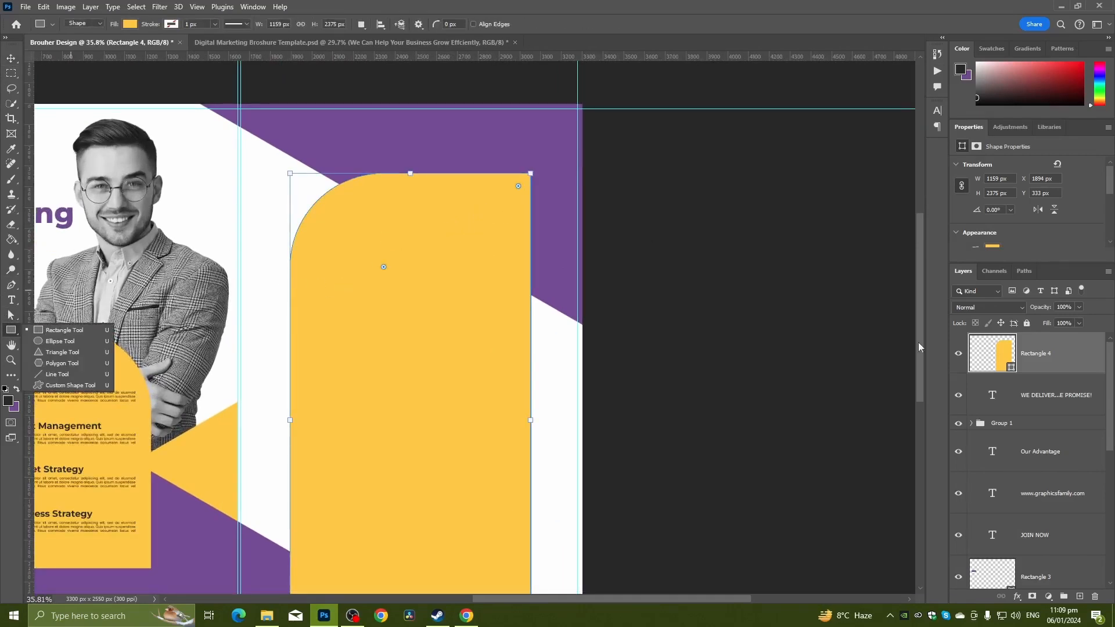
pyautogui.click(1045, 359)
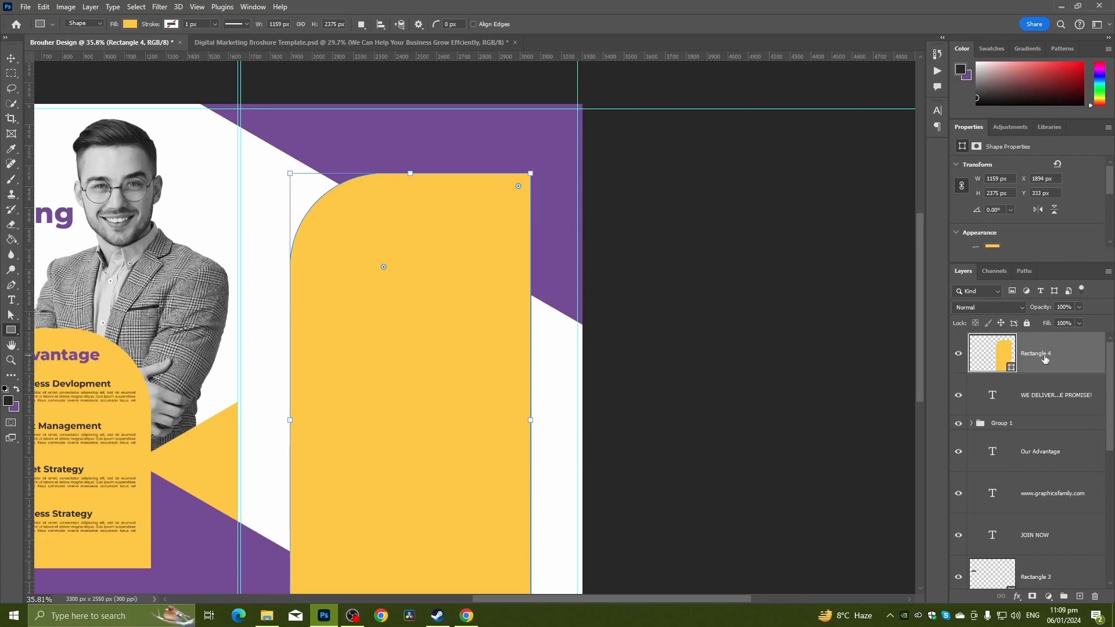
pyautogui.click(11, 58)
pyautogui.click(596, 237)
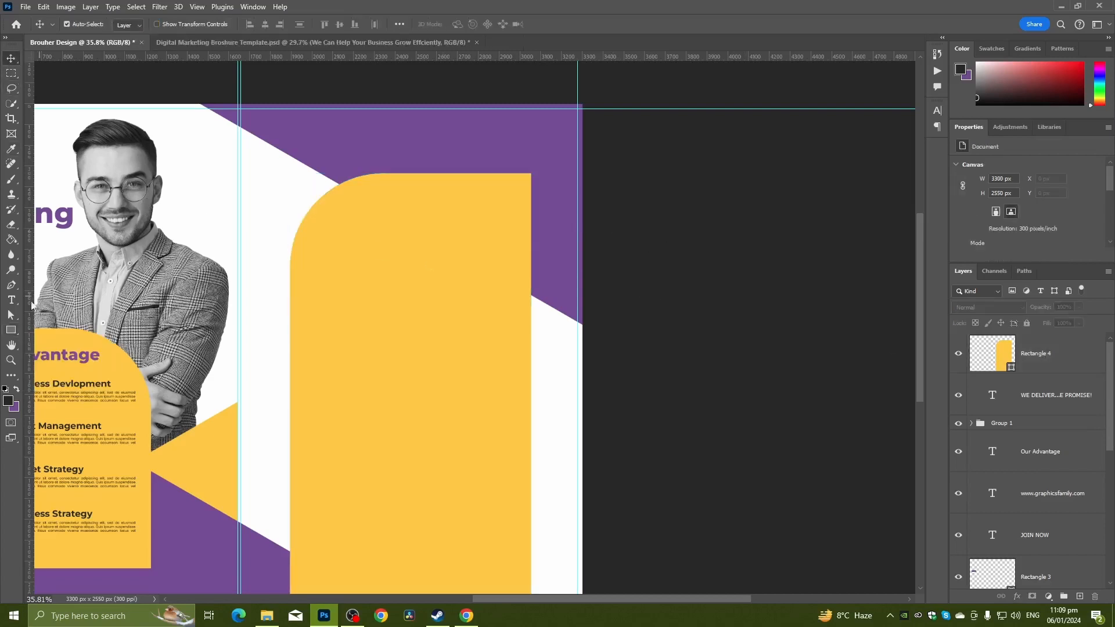
pyautogui.click(11, 329)
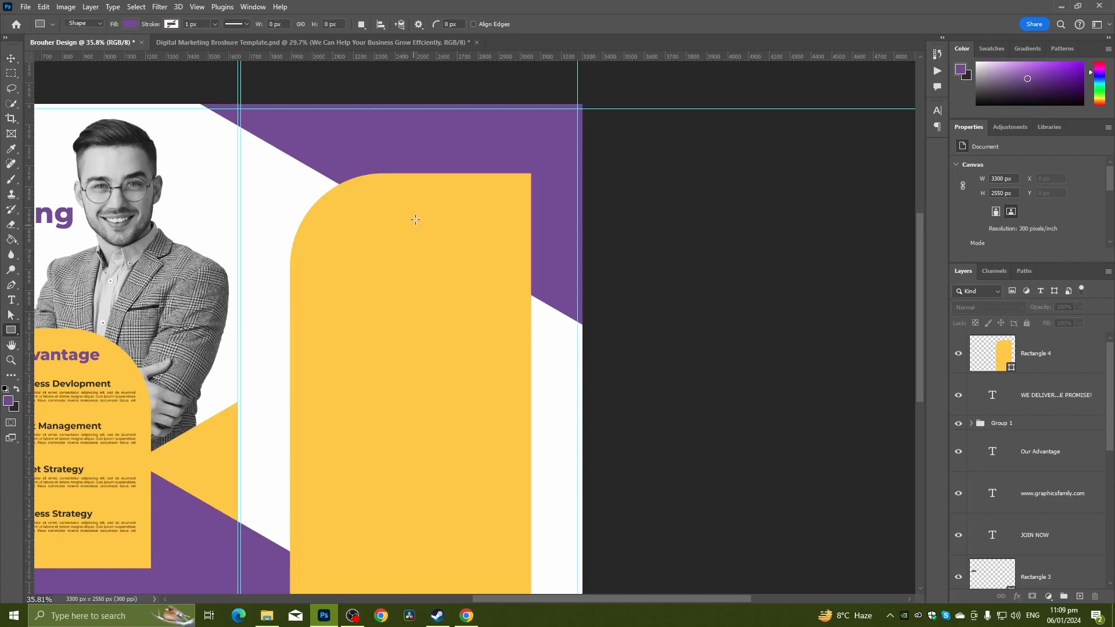
pyautogui.moveTo(422, 214); pyautogui.dragTo(488, 207)
# Scale the purple quarter circle to about 234 px square and set it just inside the yellow panel's upper-right corner
pyautogui.click(11, 58)
pyautogui.scroll(3, 525, 187)
pyautogui.hotkey('ctrl', 't')
pyautogui.scroll(3, 515, 177)
pyautogui.moveTo(448, 237); pyautogui.dragTo(463, 224)
pyautogui.press('Return')
pyautogui.scroll(-3, 450, 197)
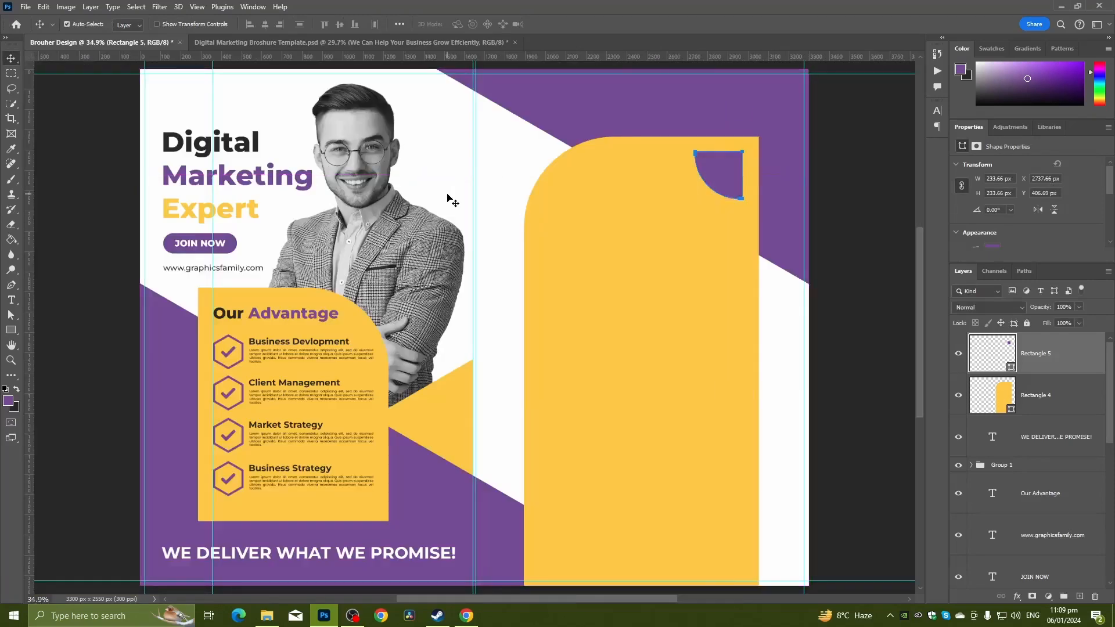
# Paste the "We Can Help Your Business Grow Effciently" heading and move it onto the tall yellow panel below the purple quarter circle
pyautogui.click(108, 288)
pyautogui.scroll(-2, 108, 288)
pyautogui.scroll(1, 108, 288)
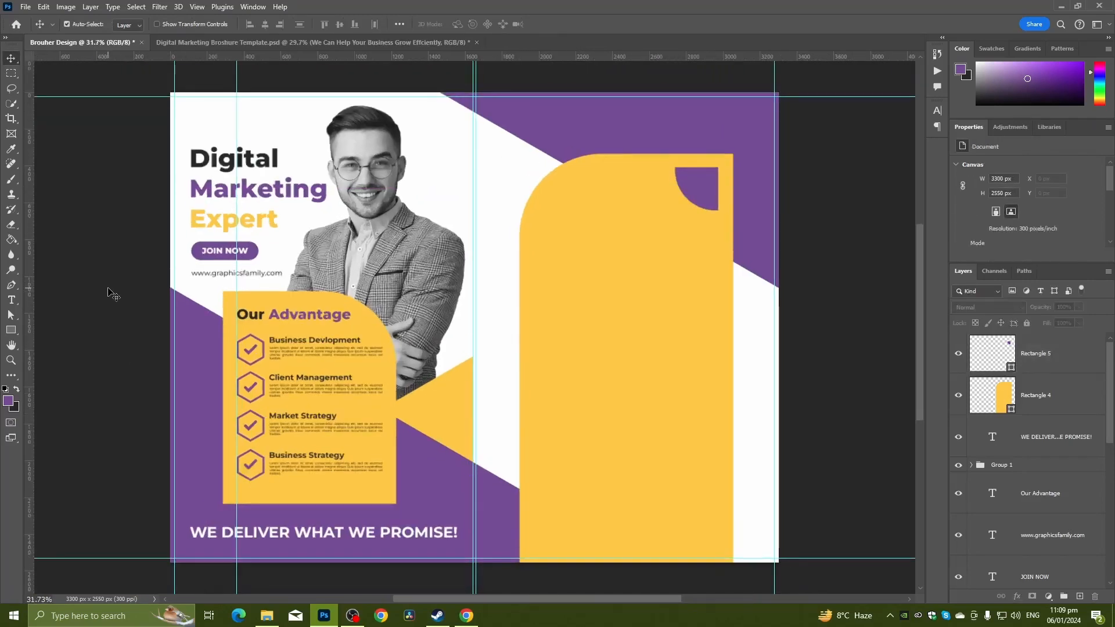
pyautogui.hotkey('ctrl', 'v')
pyautogui.scroll(2, 493, 260)
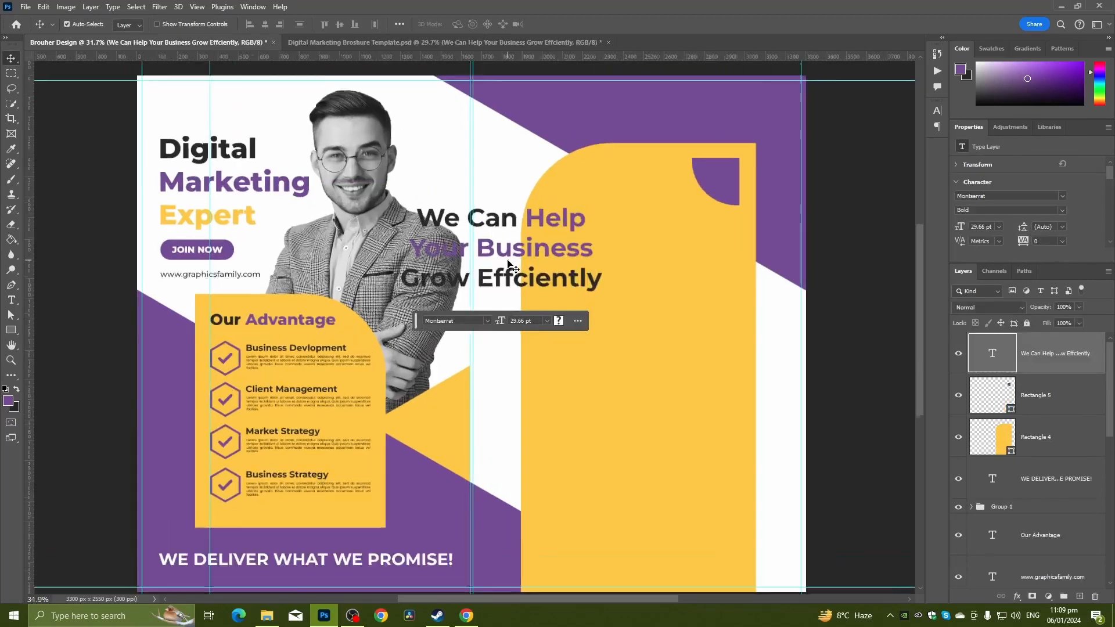
pyautogui.moveTo(492, 256); pyautogui.dragTo(648, 269)
# Nudge the pasted heading left in small increments until it is centred across the tall yellow panel
pyautogui.press('Left')
pyautogui.press('Left')
pyautogui.press('Left')
pyautogui.press('Left')
pyautogui.press('Left')
pyautogui.press('Left')
pyautogui.press('Left')
pyautogui.press('Left')
pyautogui.press('Left')
pyautogui.press('Left')
pyautogui.press('Left')
pyautogui.press('Left')
pyautogui.press('Left')
pyautogui.press('Left')
pyautogui.press('Left')
pyautogui.press('Left')
pyautogui.press('Left')
pyautogui.press('Left')
pyautogui.press('Left')
pyautogui.press('Left')
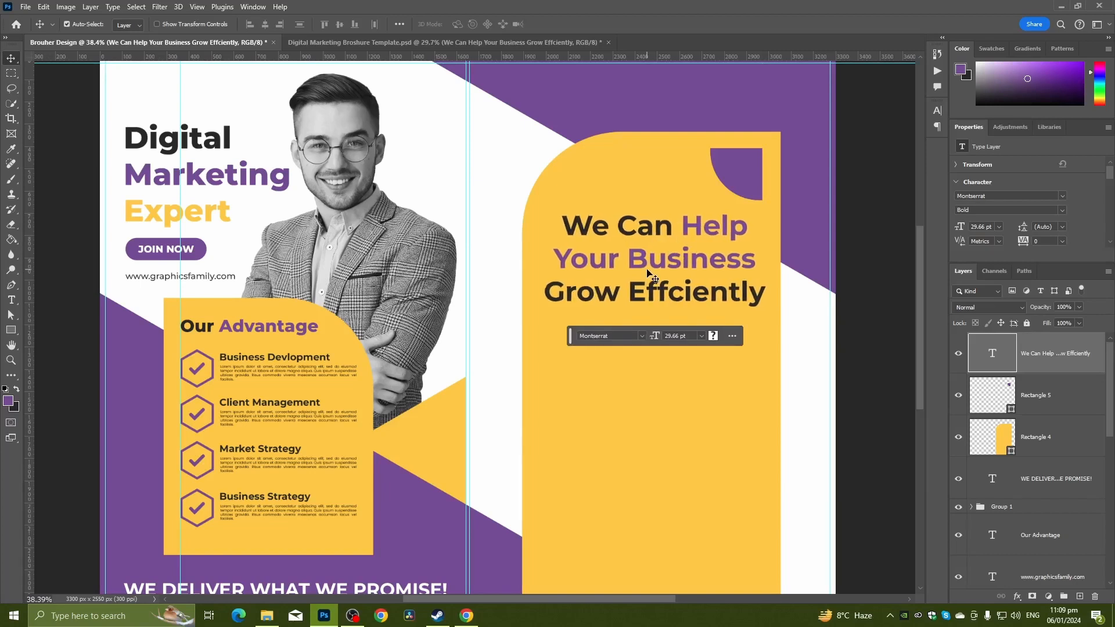
# Shift the business-growth heading slightly further left to fine-tune its centring on the tall yellow panel
pyautogui.press('Left')
pyautogui.press('Left')
pyautogui.press('Left')
pyautogui.press('Left')
pyautogui.press('Left')
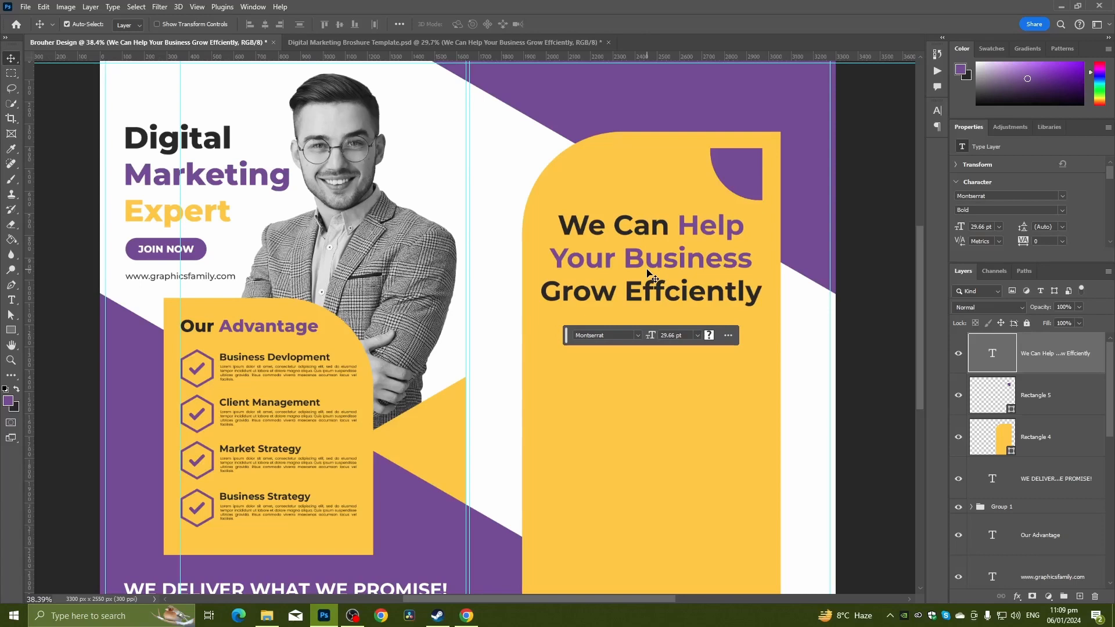
# Paste the Address, Mail, Phone and Qr Code groups into the brochure and combine them into one group
pyautogui.scroll(-1, 650, 275)
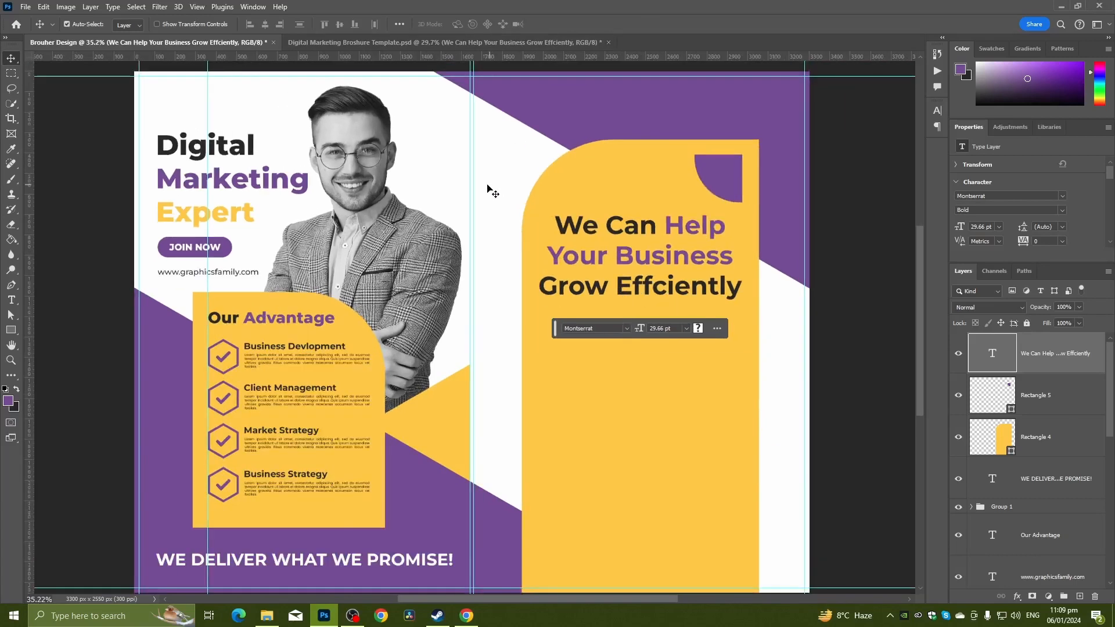
pyautogui.scroll(-1, 485, 186)
pyautogui.hotkey('ctrl', 'v')
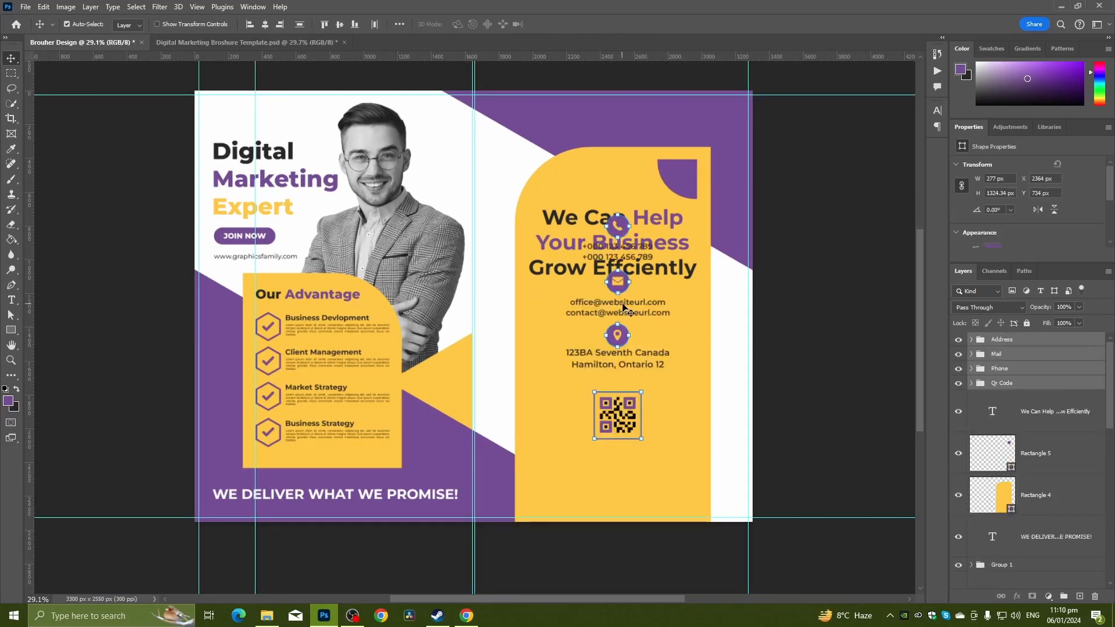
pyautogui.hotkey('ctrl', 't')
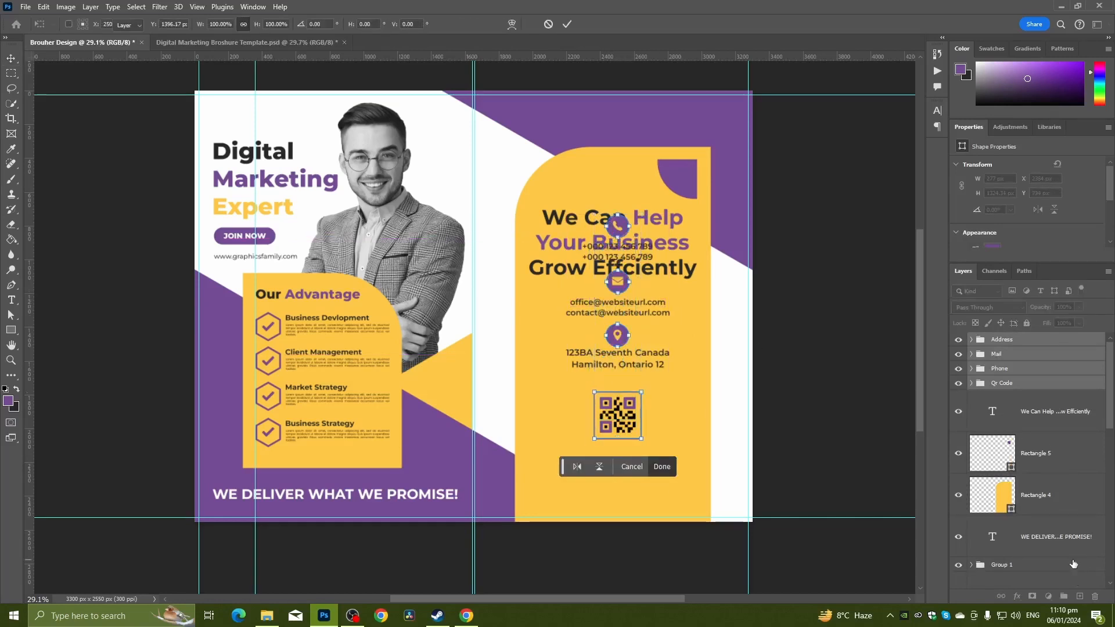
pyautogui.press('Return')
pyautogui.click(1064, 595)
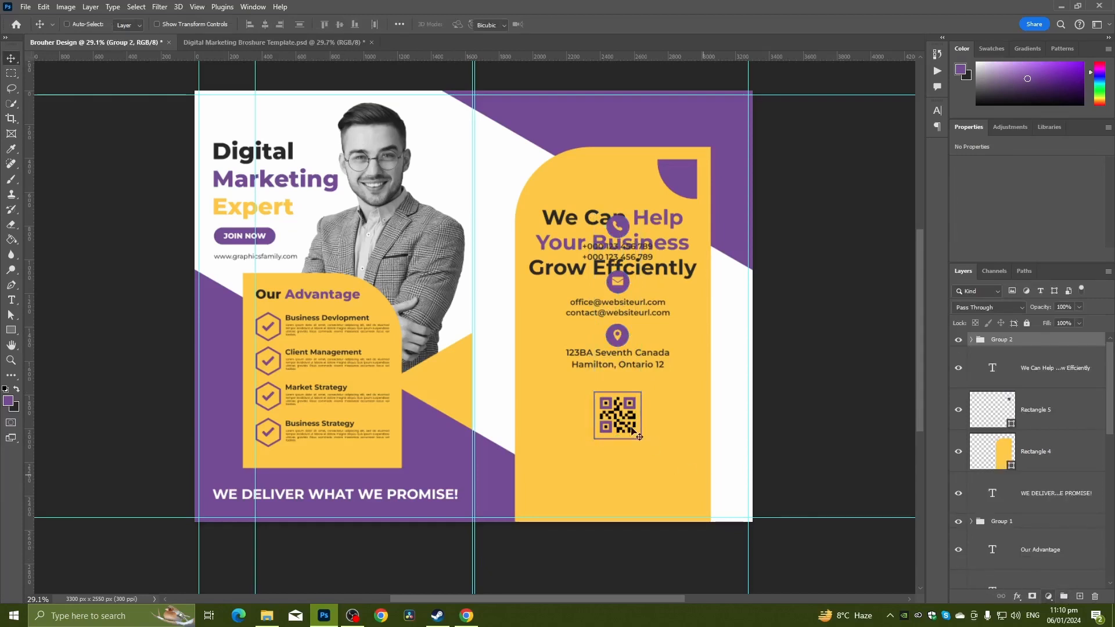
# Move the grouped contact details and QR code below the yellow panel's heading and scale the group to about 97.7%
pyautogui.hotkey('ctrl', 't')
pyautogui.moveTo(619, 336); pyautogui.dragTo(619, 405)
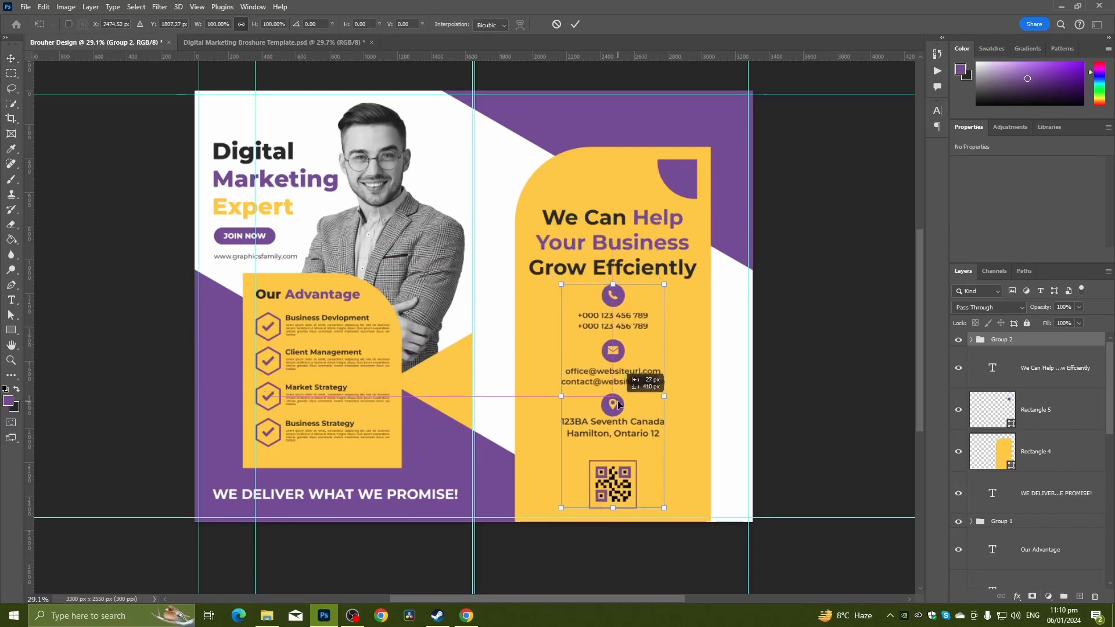
pyautogui.moveTo(619, 405); pyautogui.dragTo(620, 405)
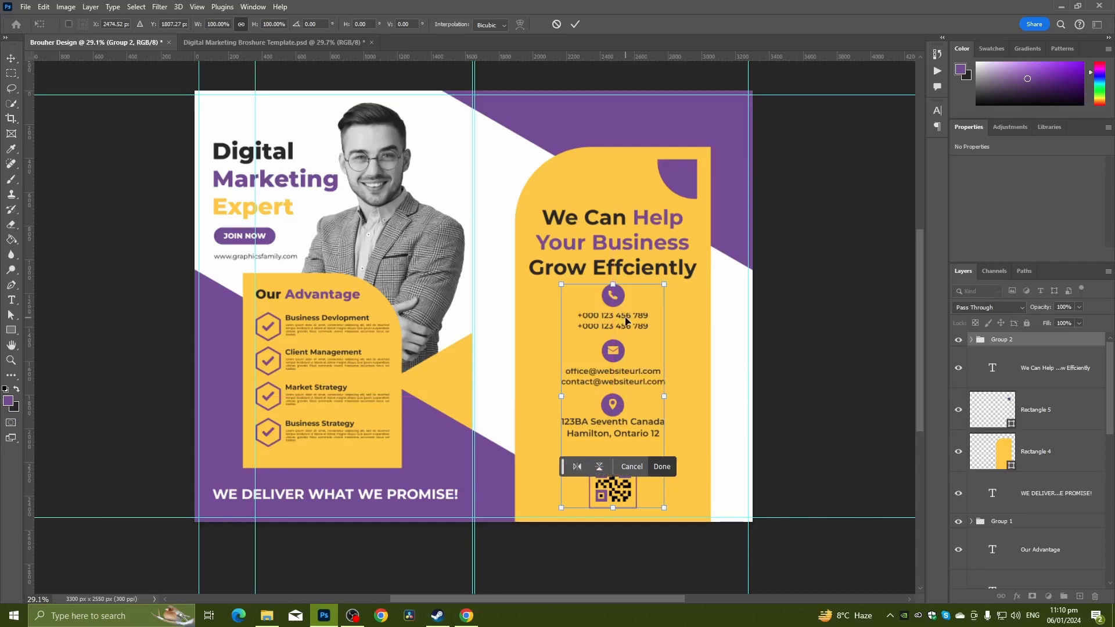
pyautogui.moveTo(604, 279); pyautogui.dragTo(609, 285)
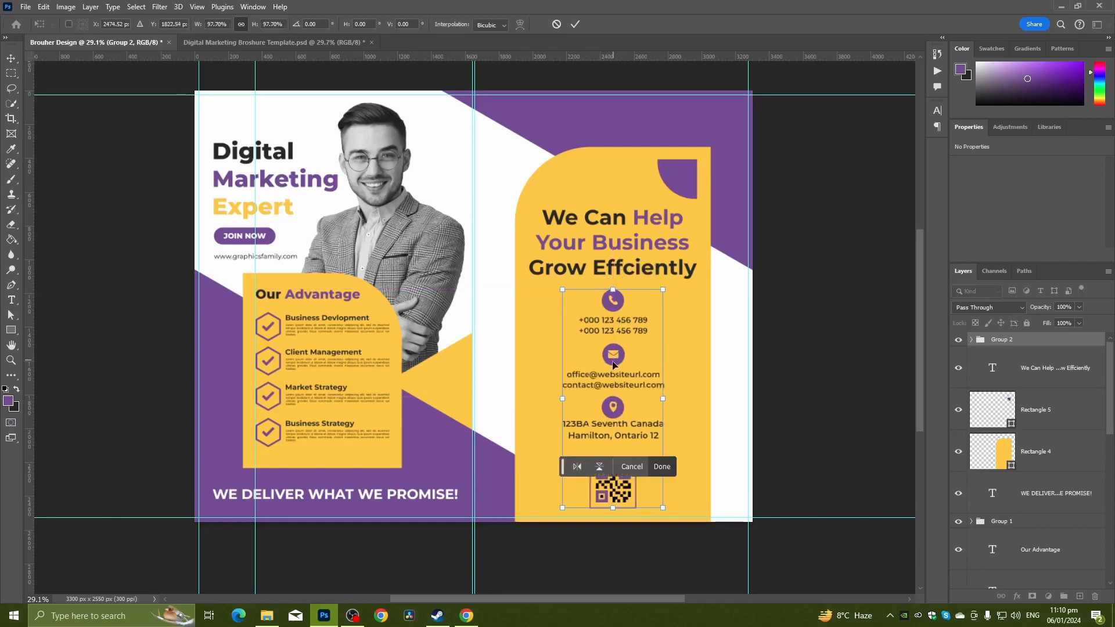
pyautogui.press('Return')
# Add the white "Creative Marketing Agency Limited" text and place it in the purple area above the tall yellow panel, near the page's right edge
pyautogui.scroll(1, 608, 363)
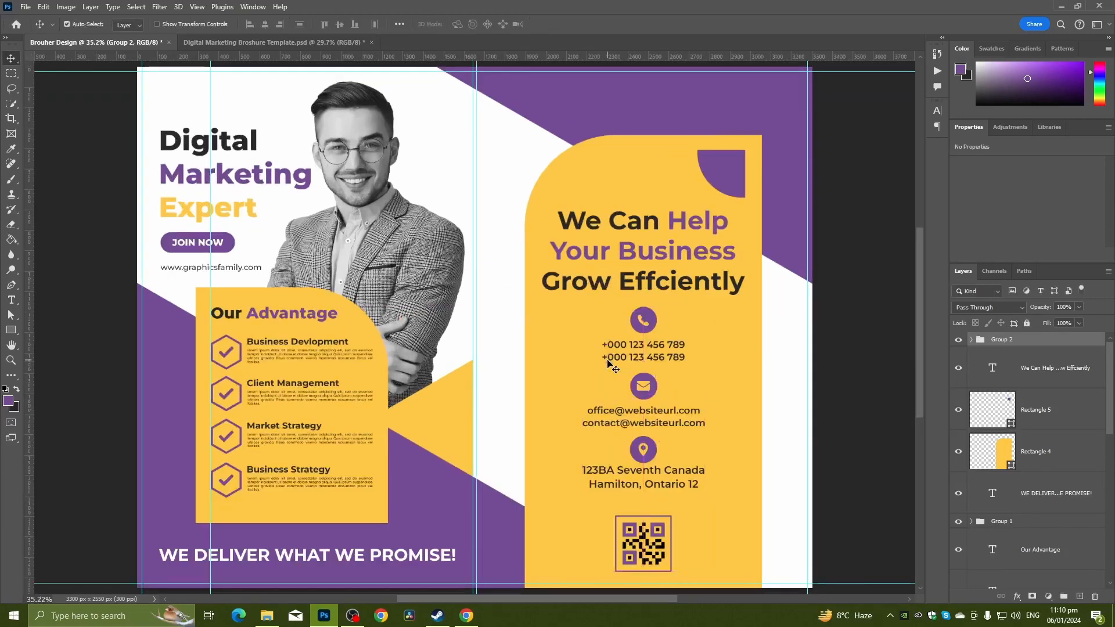
pyautogui.scroll(-1, 607, 364)
pyautogui.scroll(1, 607, 364)
pyautogui.scroll(-1, 607, 364)
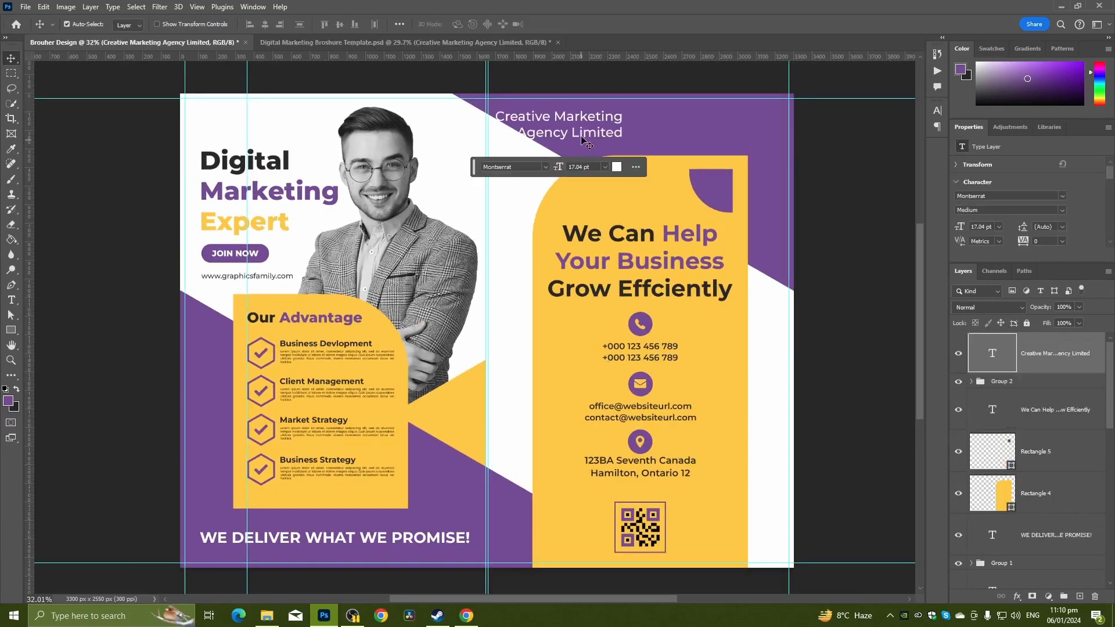
pyautogui.moveTo(582, 139); pyautogui.dragTo(752, 126)
pyautogui.scroll(-2, 838, 144)
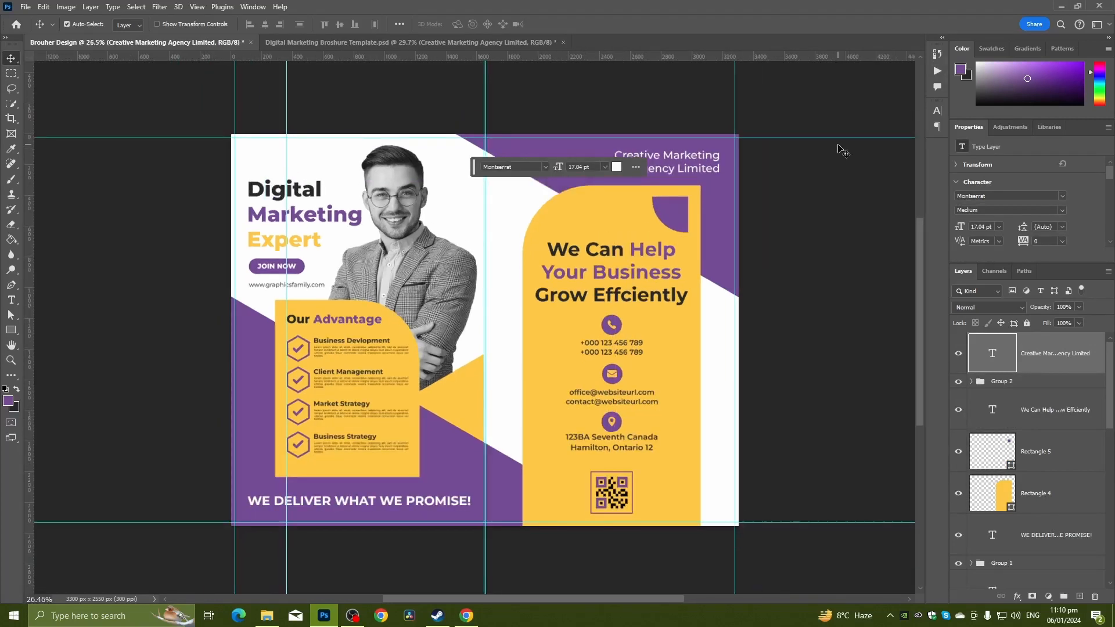
pyautogui.hotkey('ctrl', '0')
# Group the LOGO and GRAPHICS FAMILY layers and name the group "Logo"
pyautogui.scroll(-2, 656, 153)
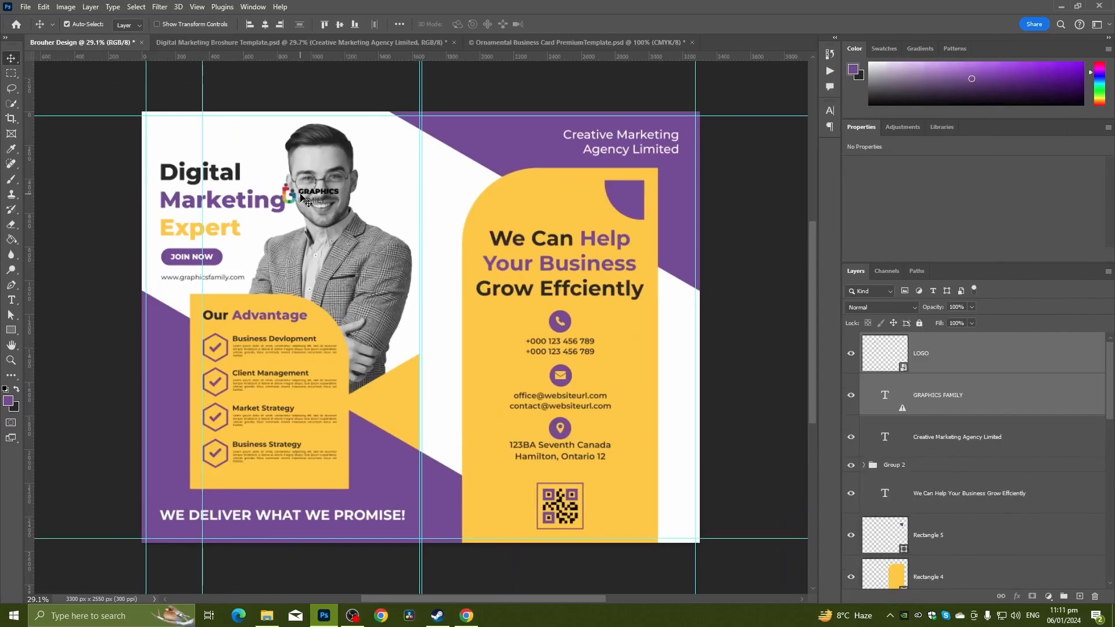
pyautogui.scroll(3, 422, 340)
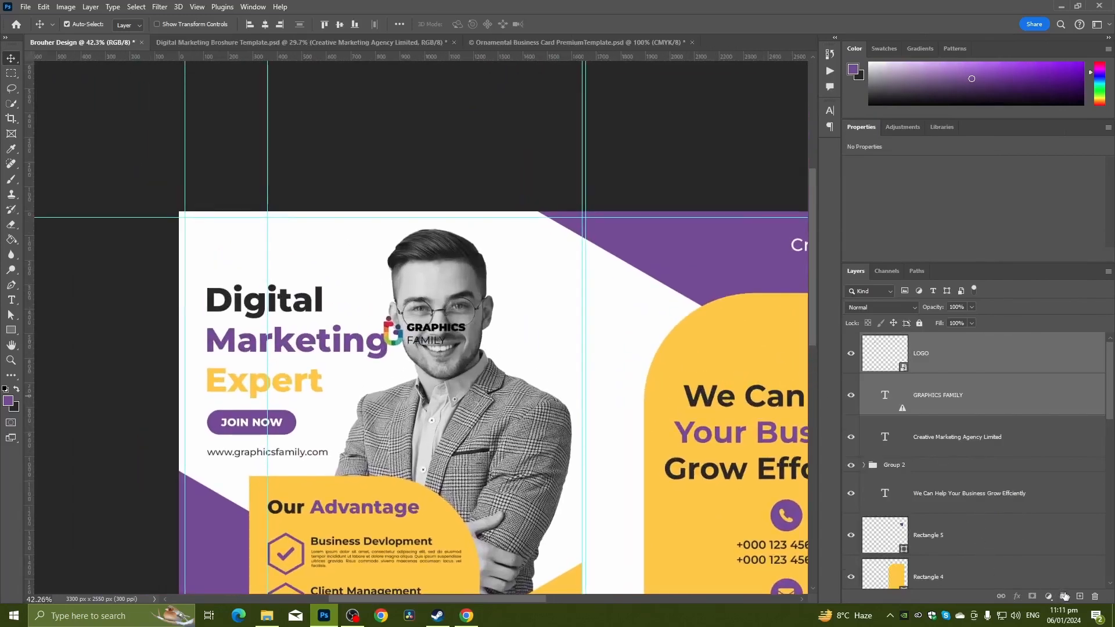
pyautogui.click(1064, 596)
pyautogui.doubleClick(897, 345)
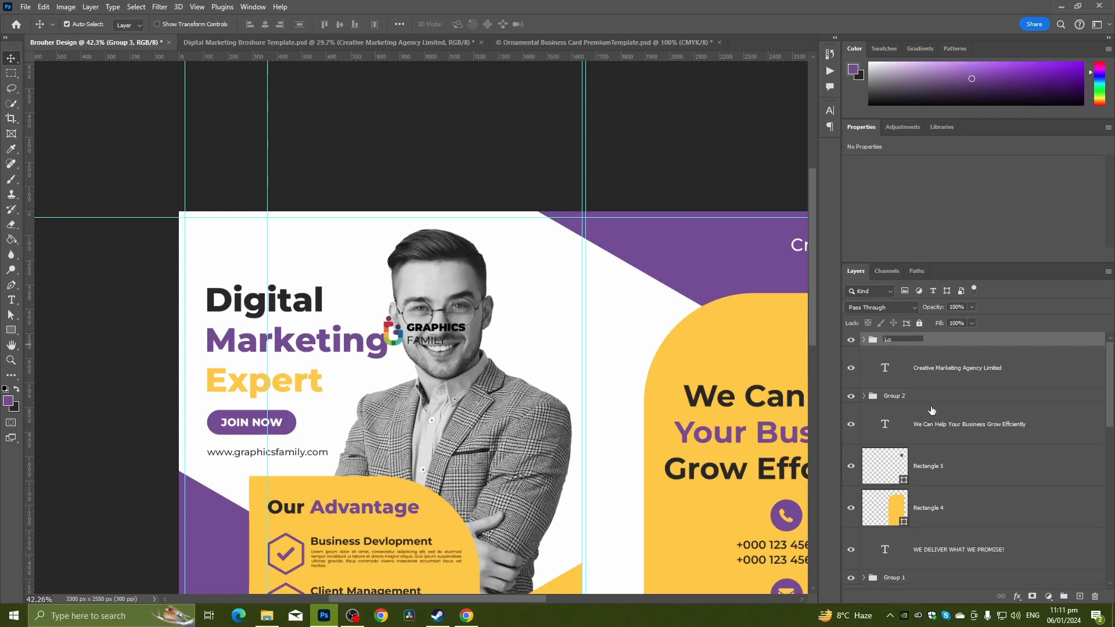
pyautogui.press('Return')
# Scale the Logo group to about 107% and place it above the "Digital" heading, aligned with the heading's left edge
pyautogui.hotkey('ctrl', 't')
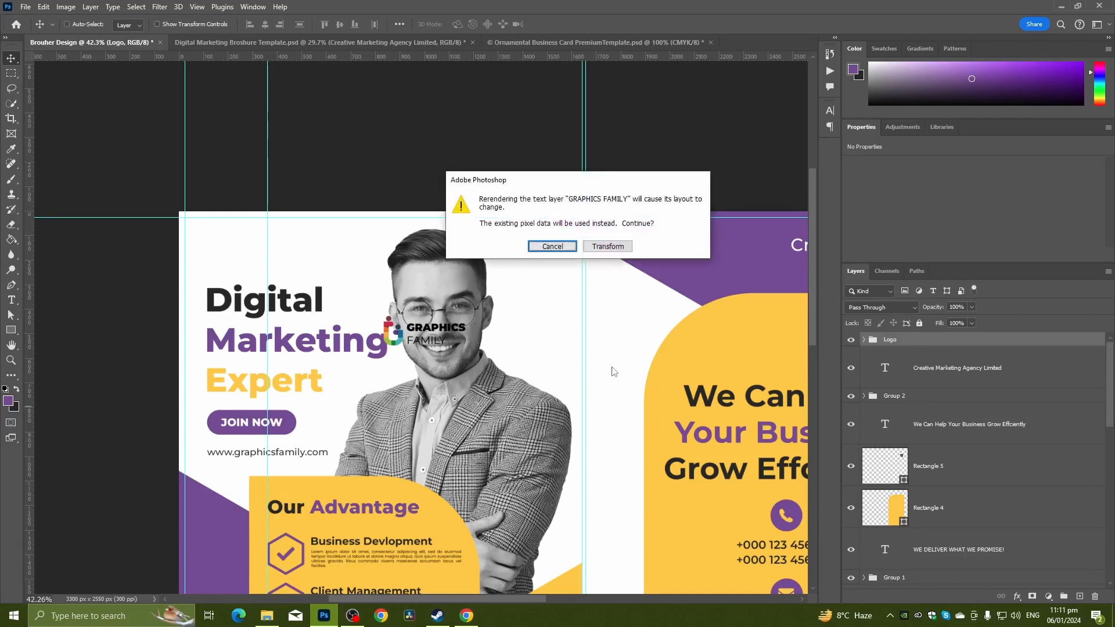
pyautogui.click(607, 244)
pyautogui.moveTo(443, 328); pyautogui.dragTo(293, 252)
pyautogui.press('Return')
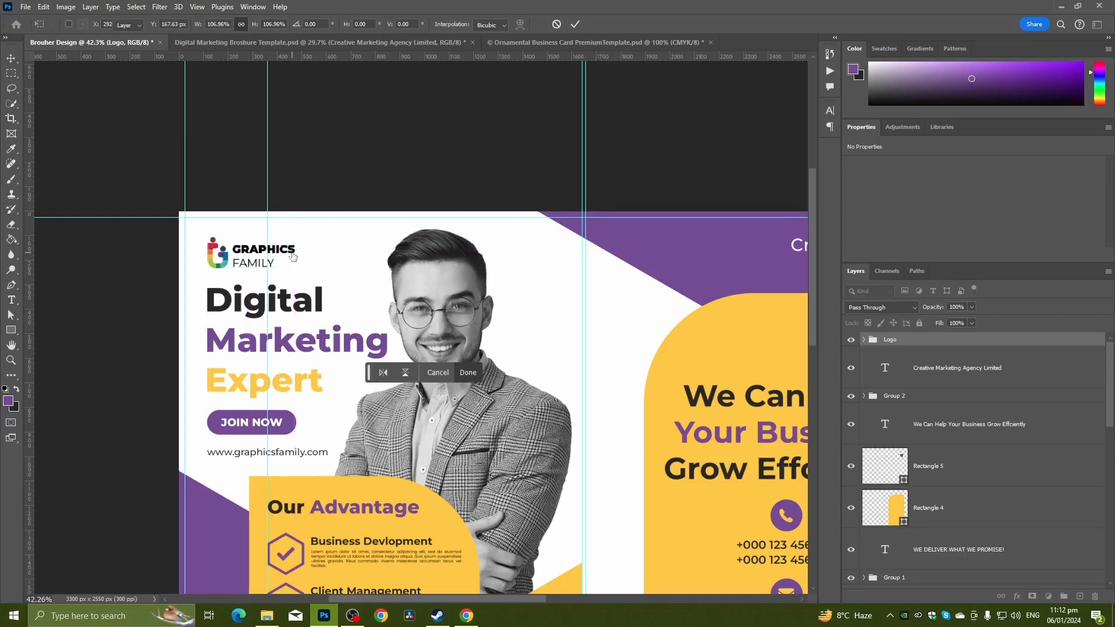
# Remove the vertical guide that runs through the left page's heading and checklist panel
pyautogui.hotkey('ctrl', '0')
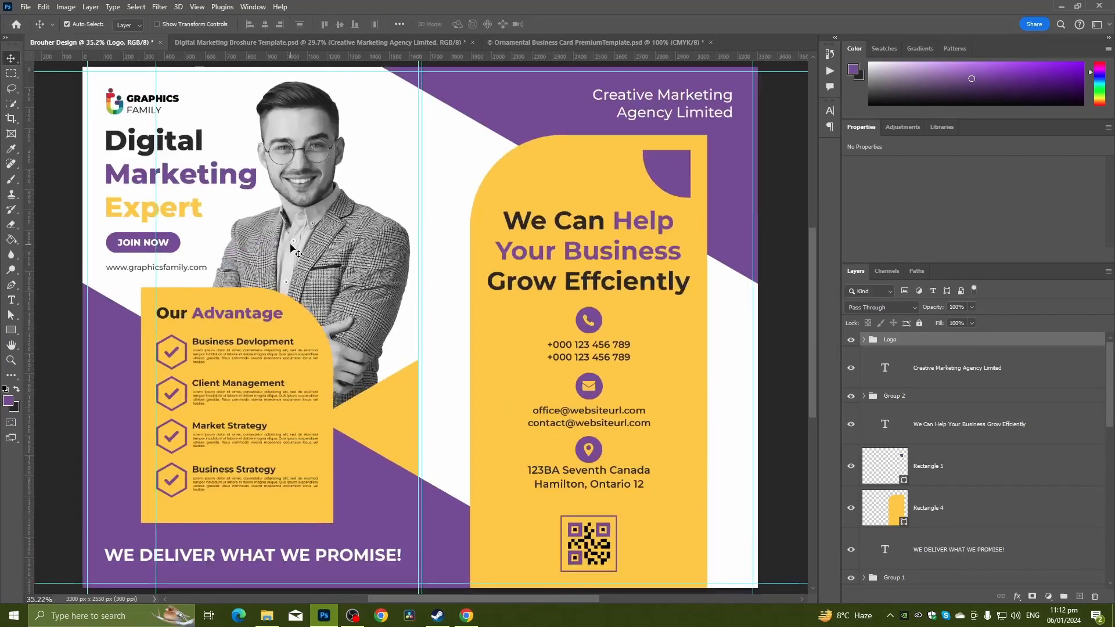
pyautogui.scroll(-1, 284, 251)
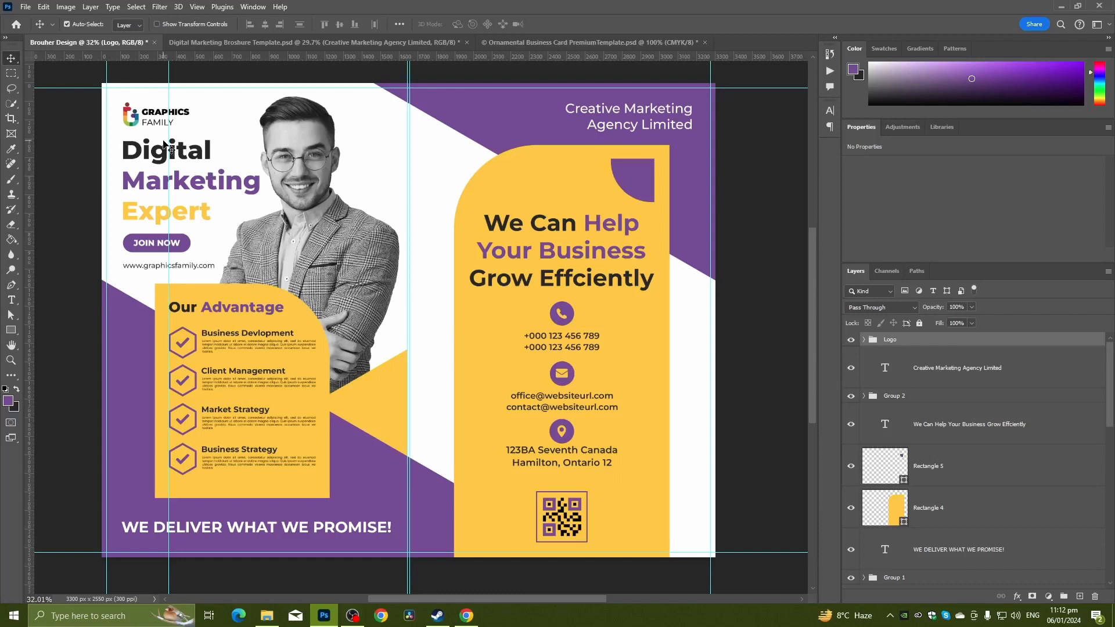
pyautogui.moveTo(168, 140); pyautogui.dragTo(4, 162)
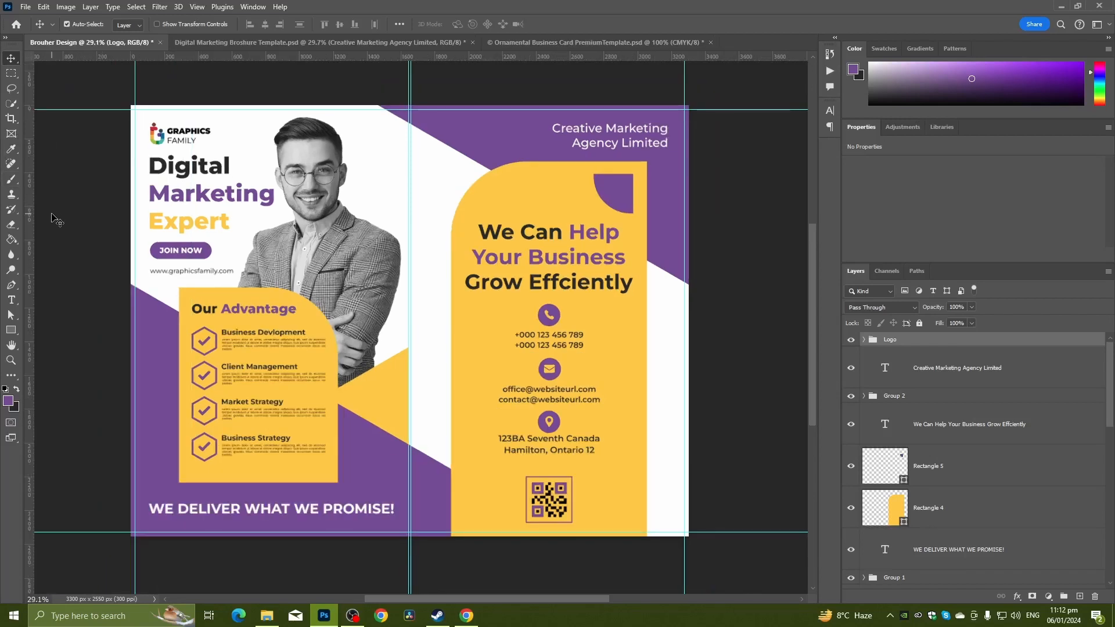